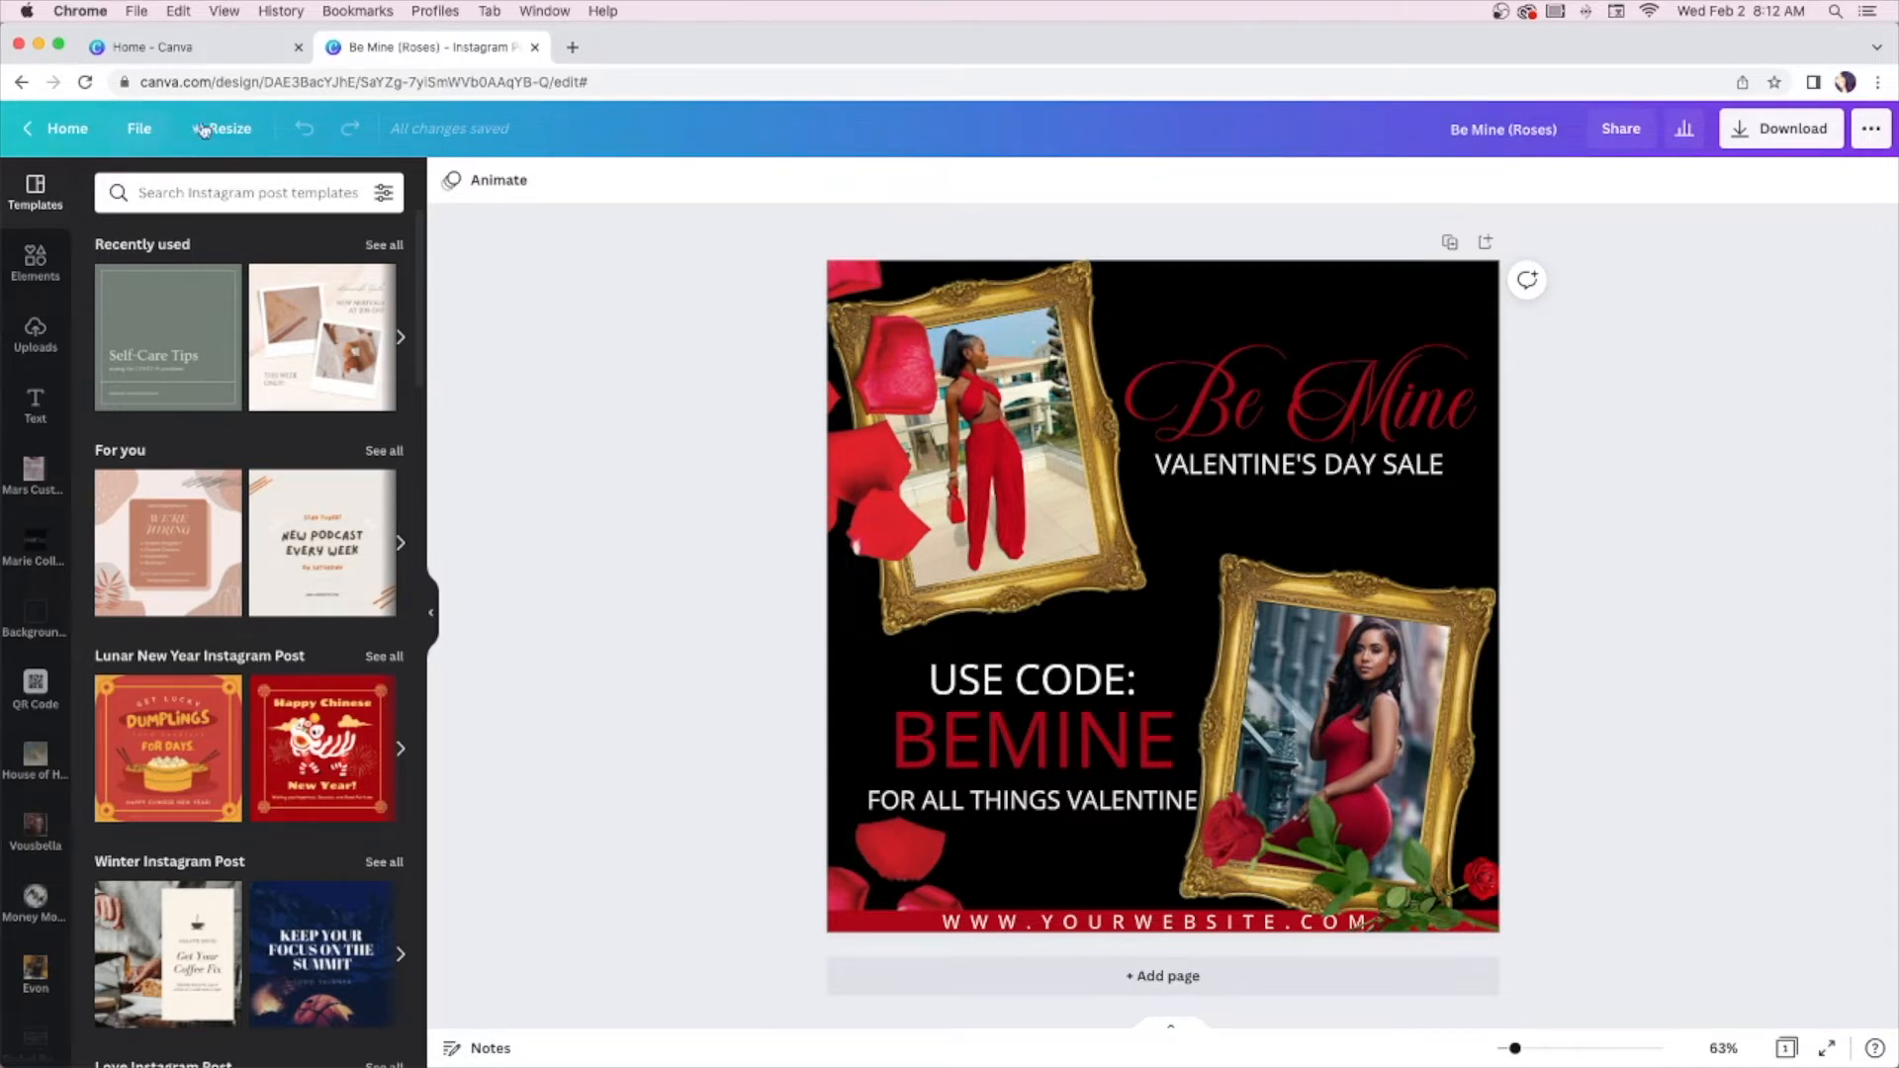
Search the resize options for "website banner" and examine the available banner formats
click(255, 132)
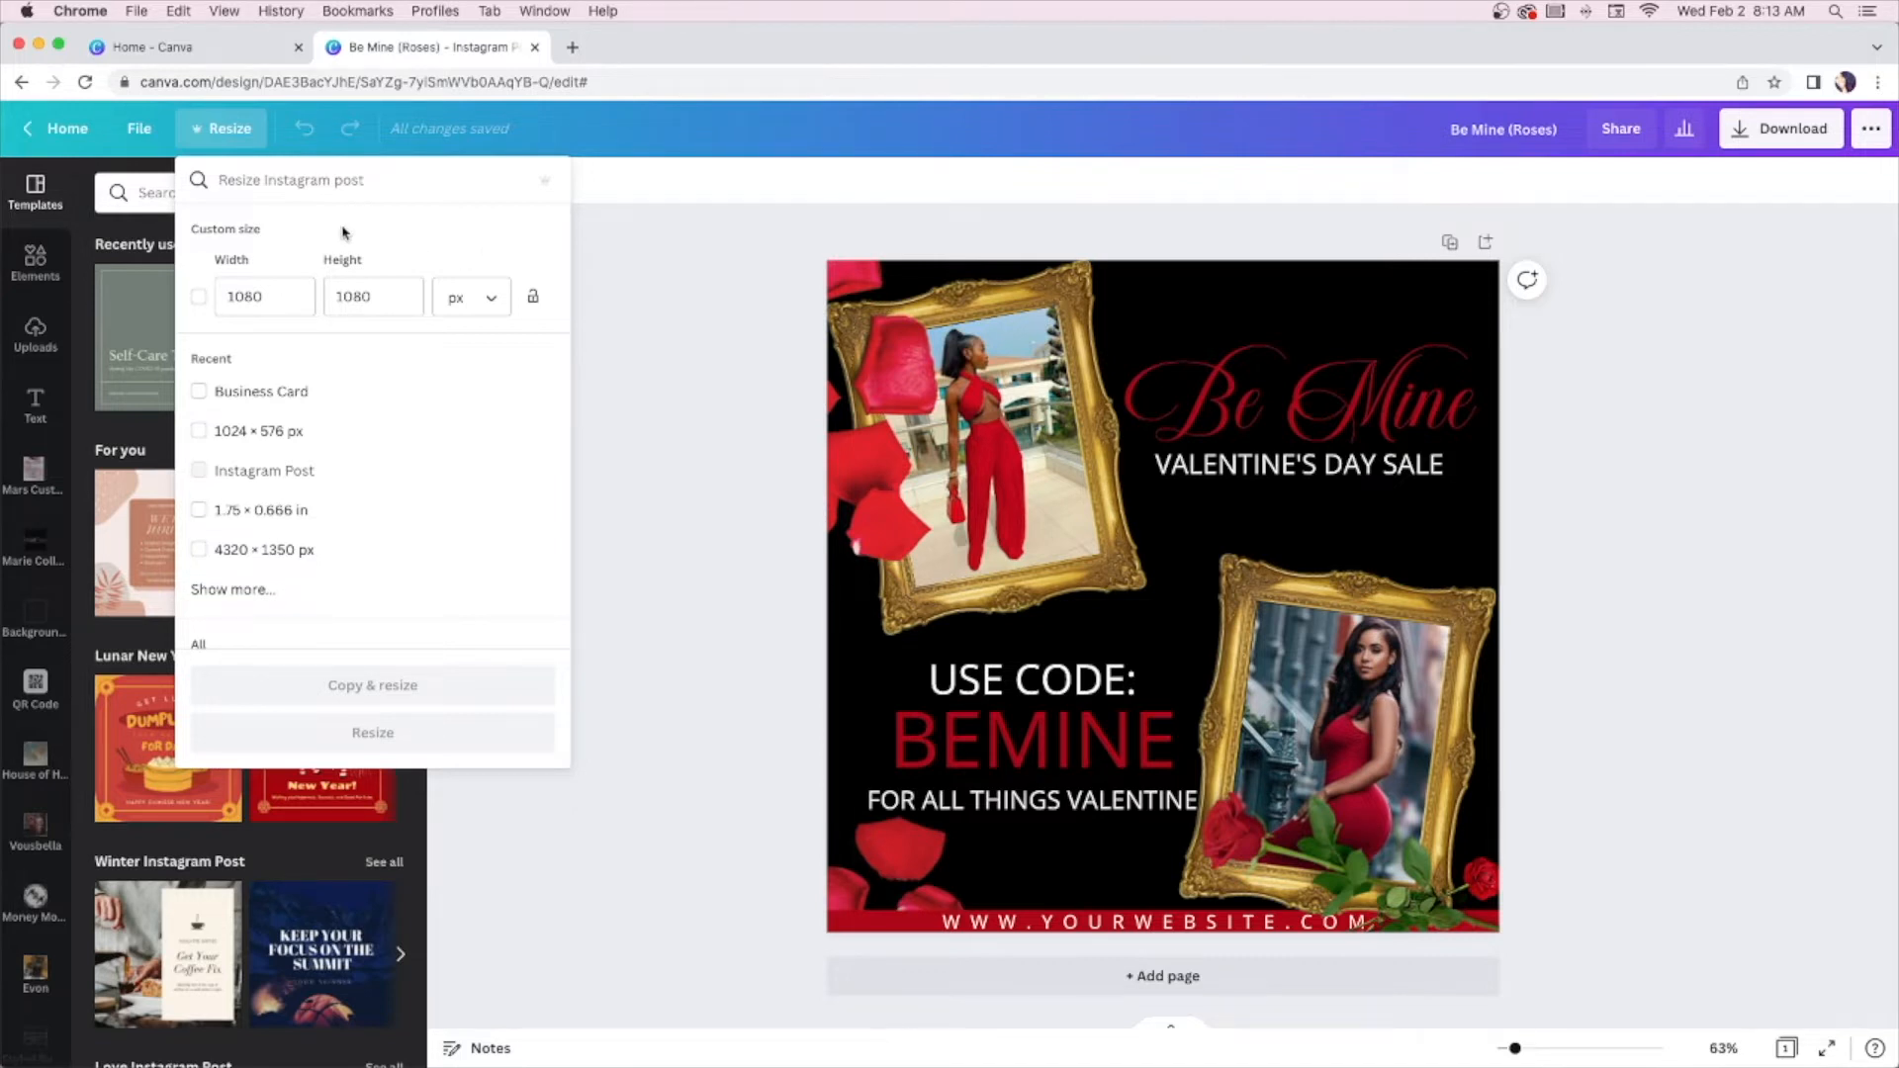
text(webs)
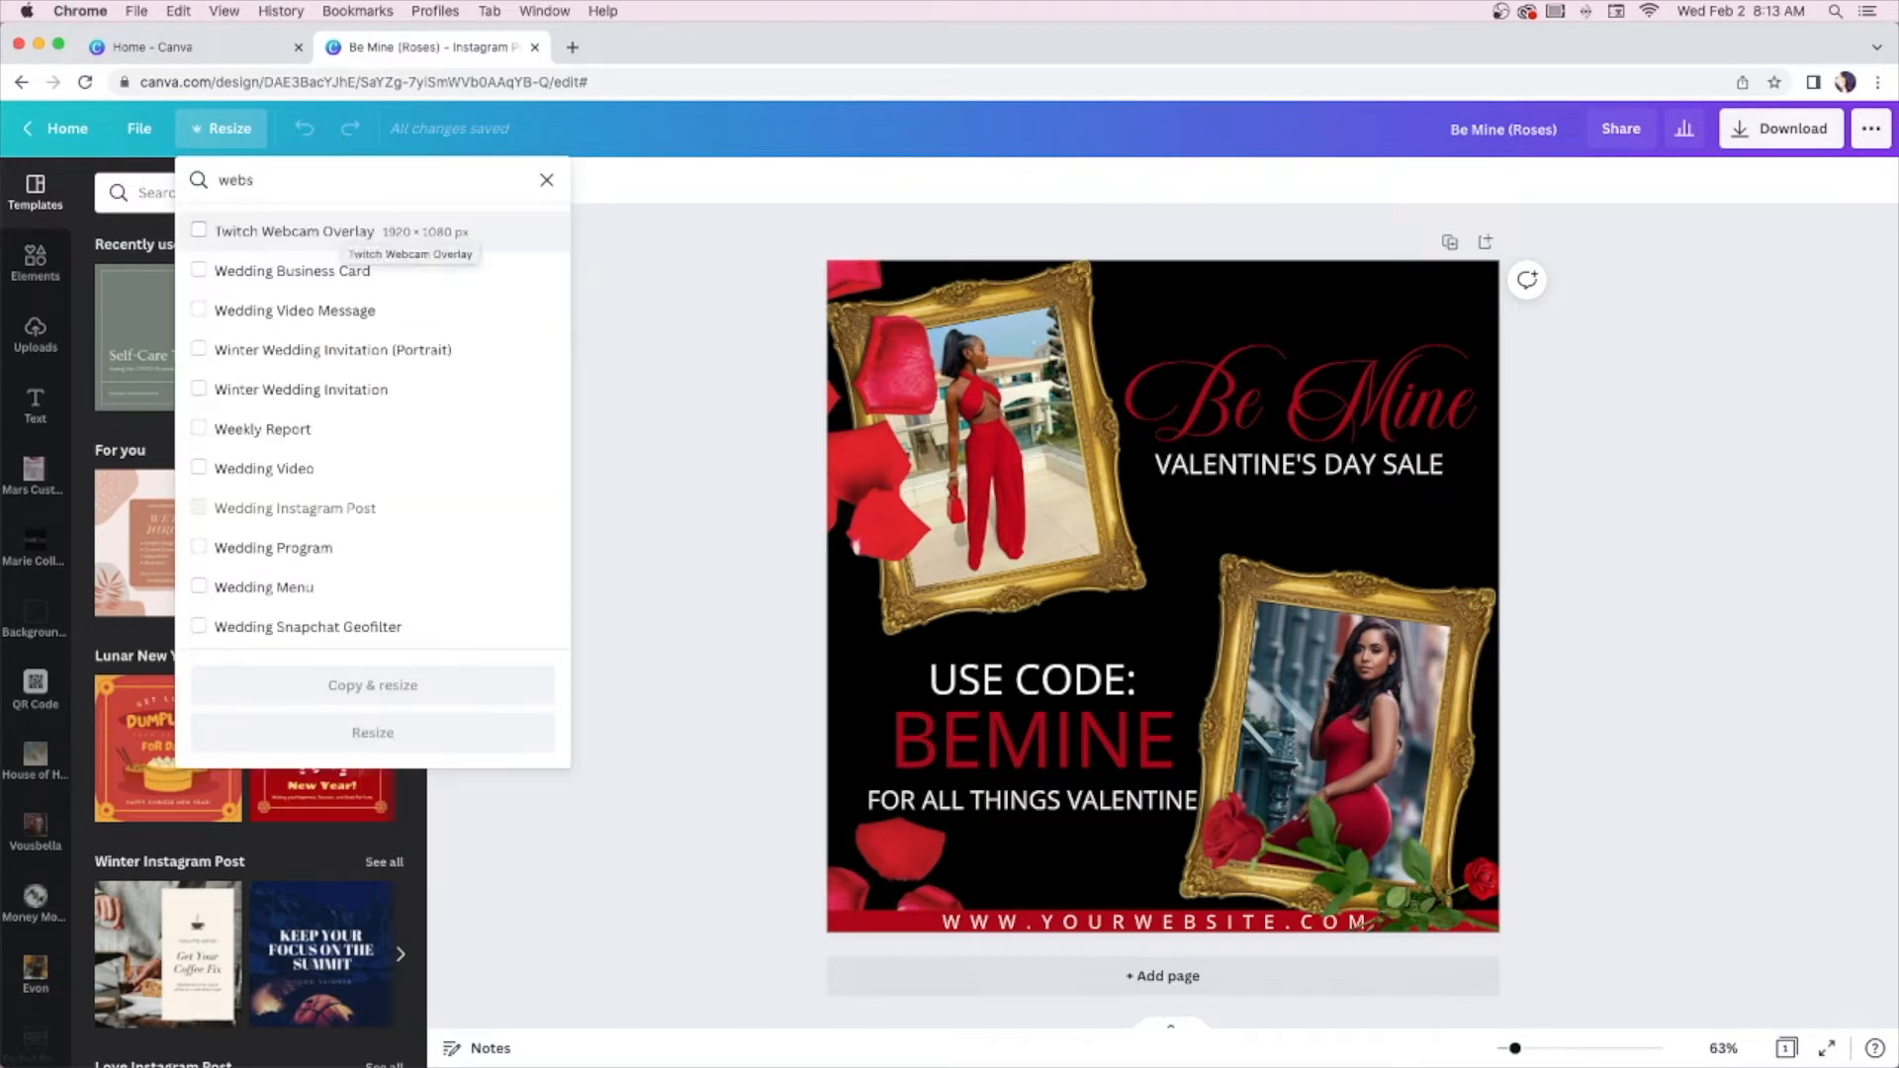
text(ite banner)
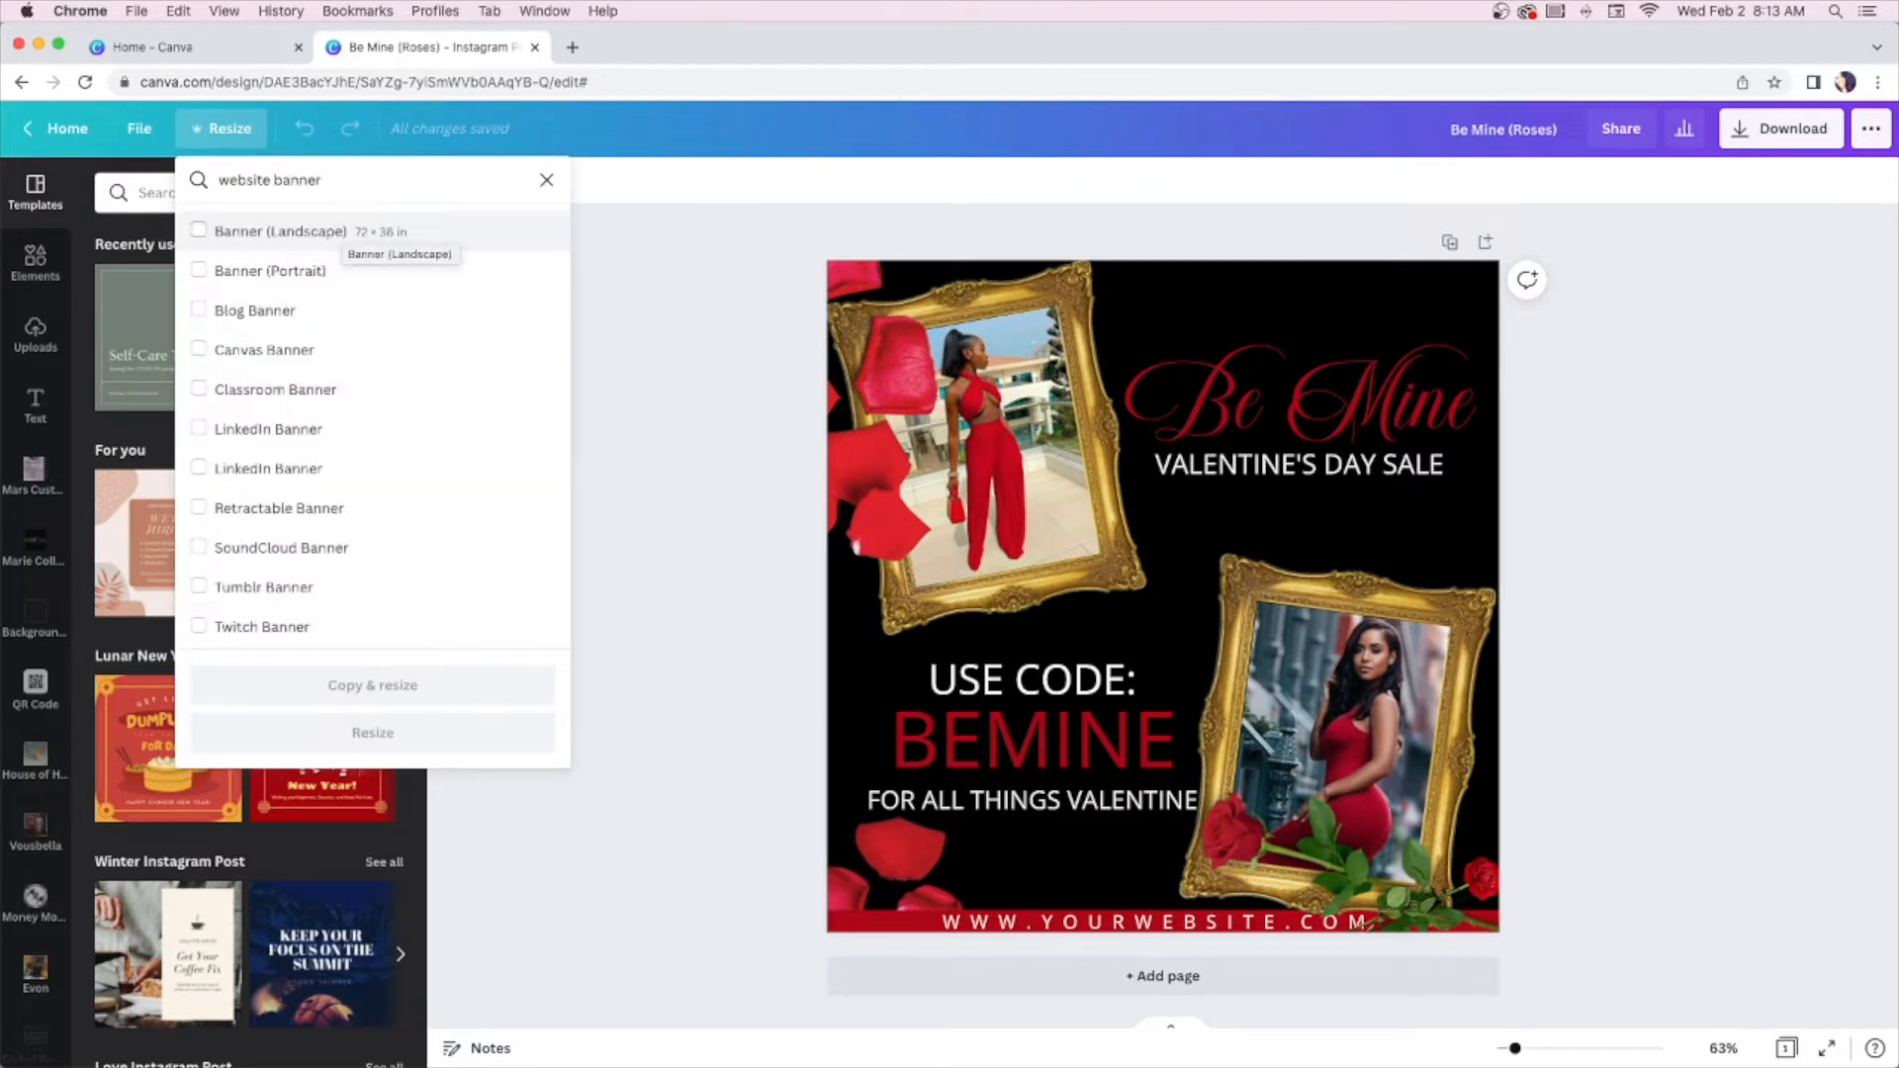
scroll(361, 372, down, 5)
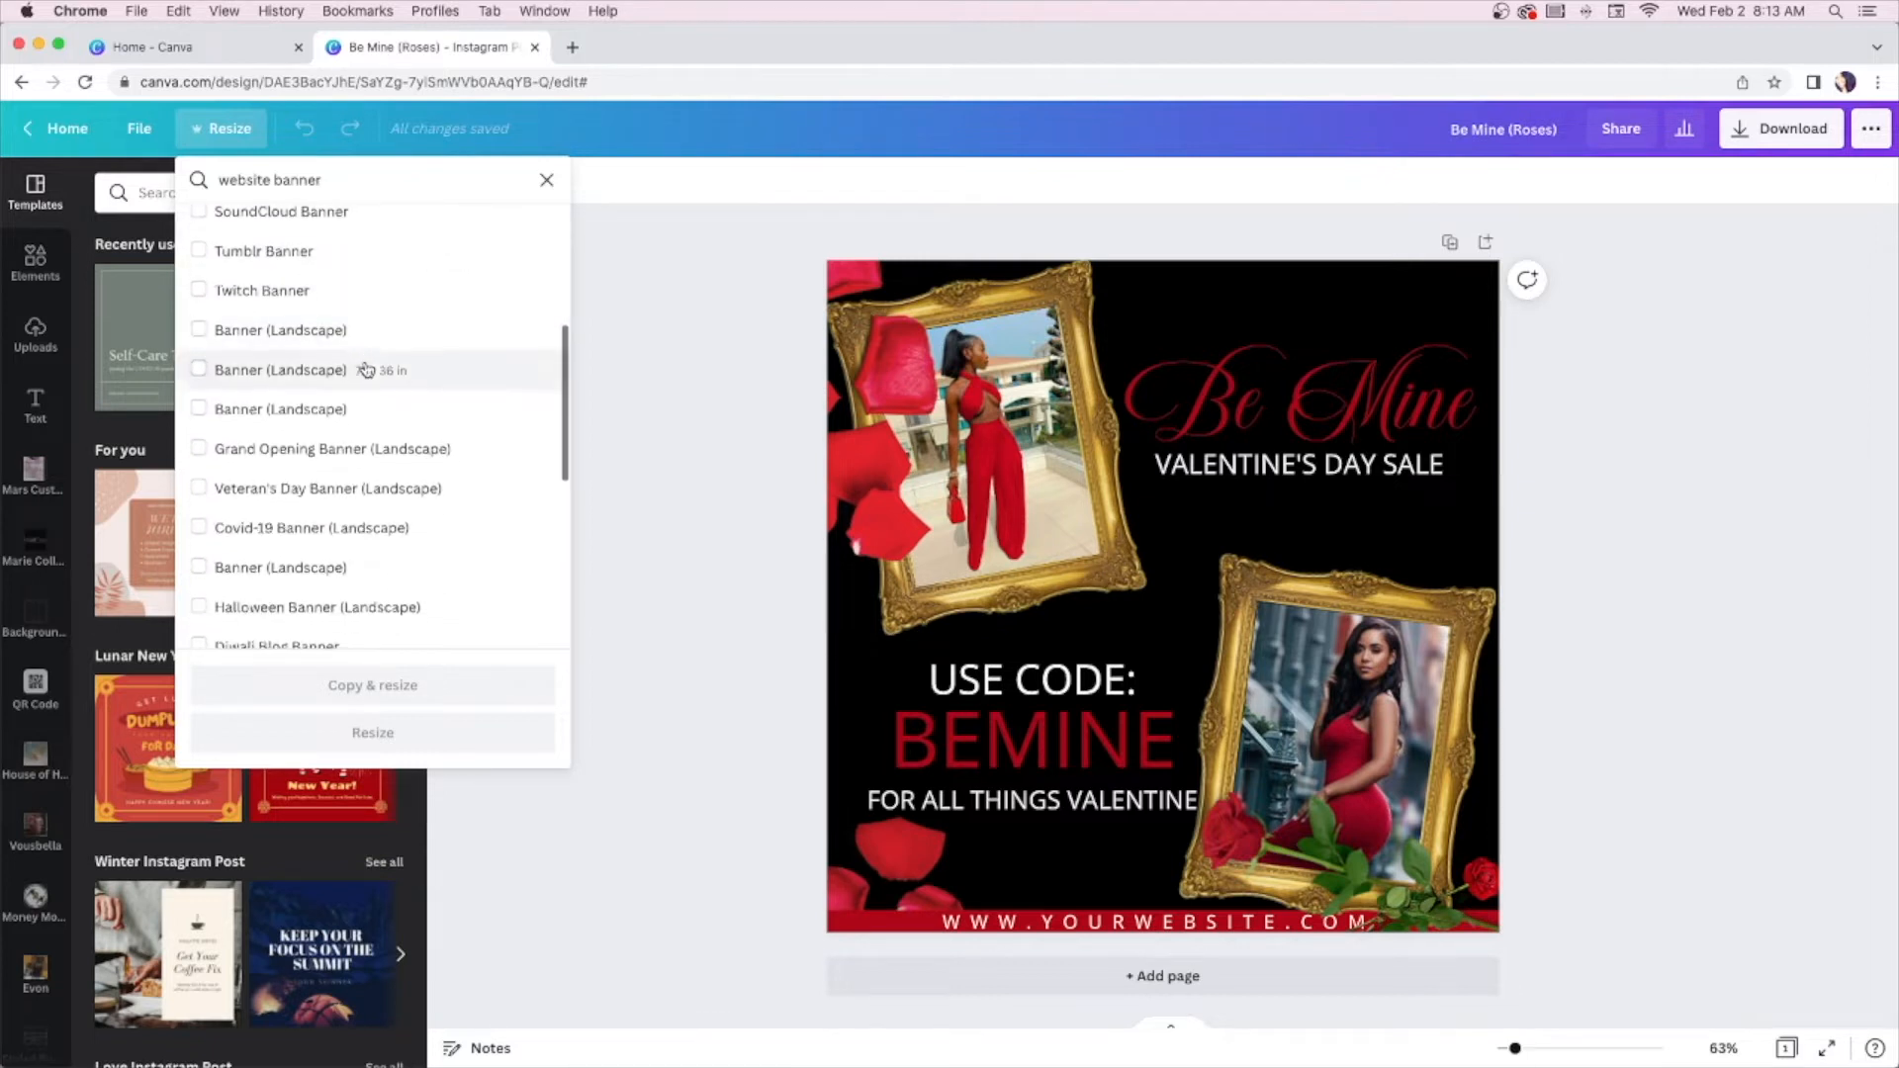
scroll(366, 371, down, 2)
scroll(367, 369, down, 5)
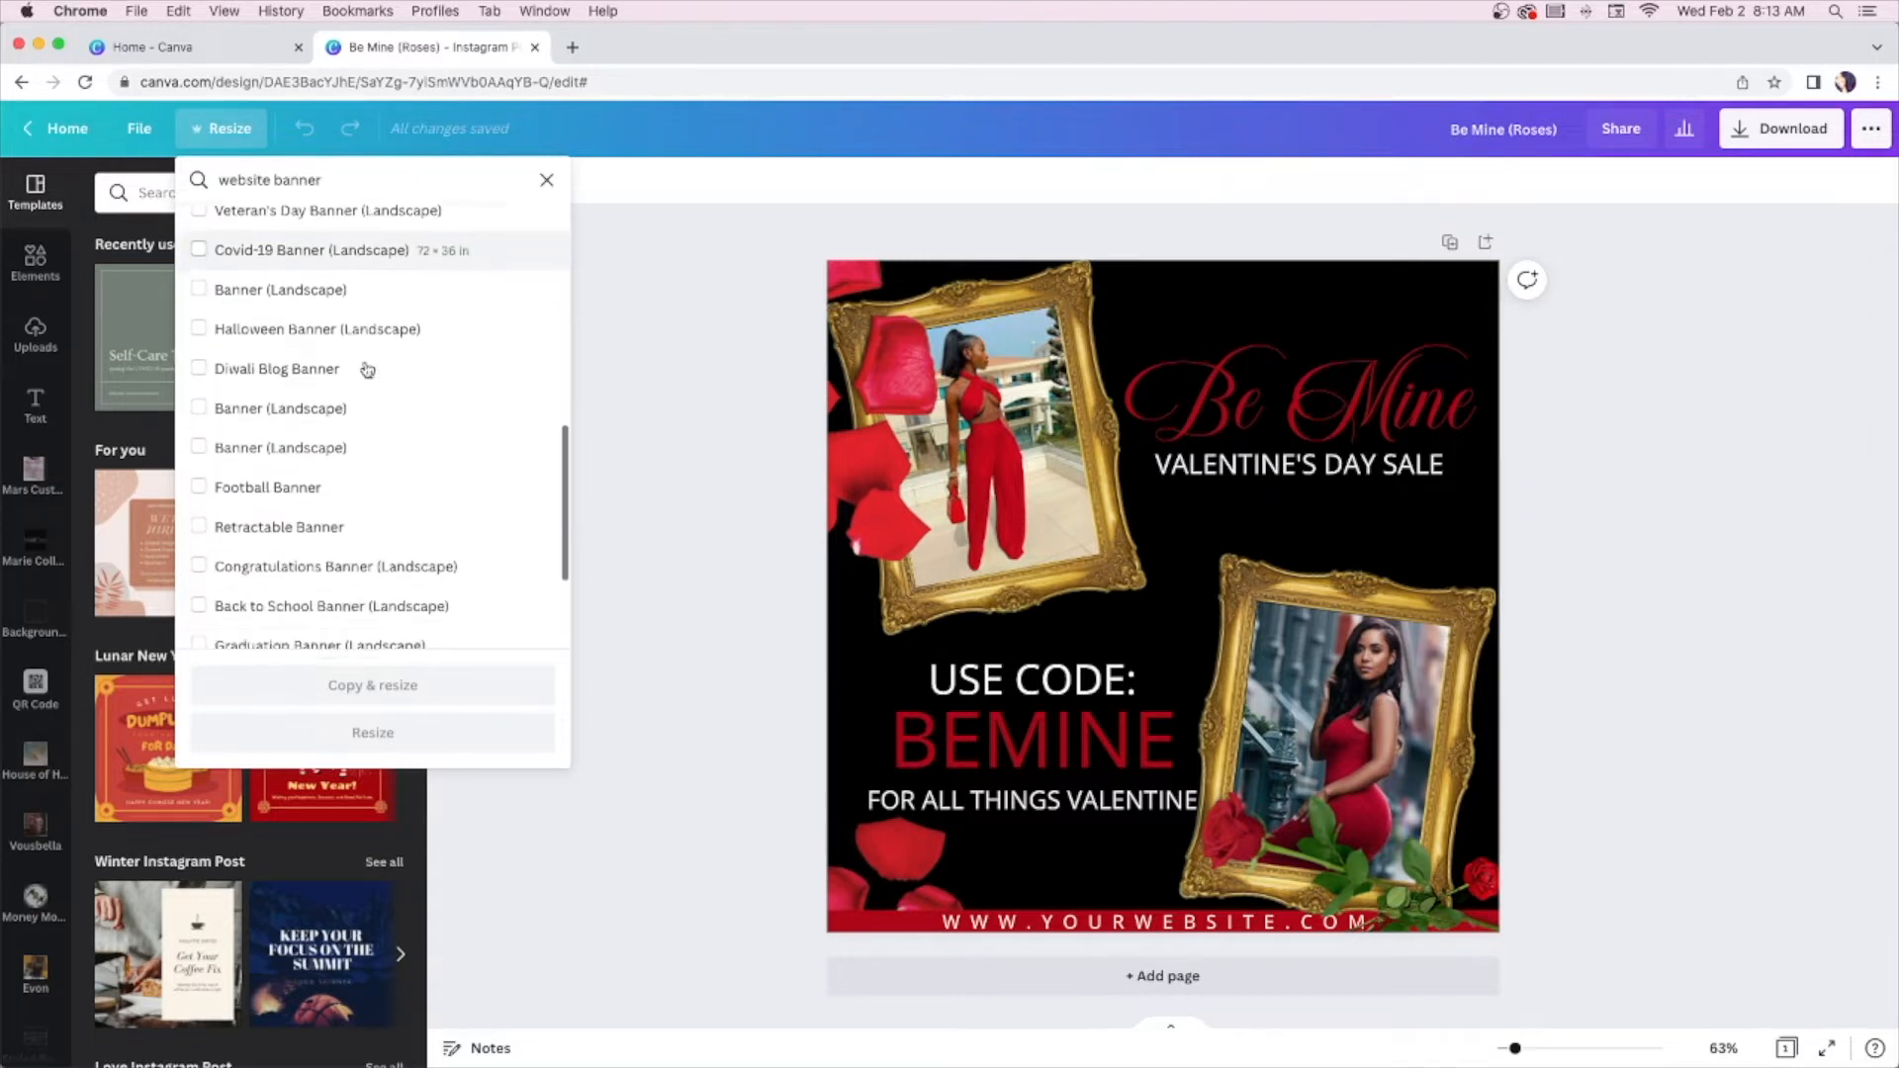
scroll(367, 368, down, 3)
scroll(367, 369, up, 15)
scroll(367, 369, up, 2)
scroll(367, 369, down, 5)
scroll(367, 369, down, 3)
click(495, 618)
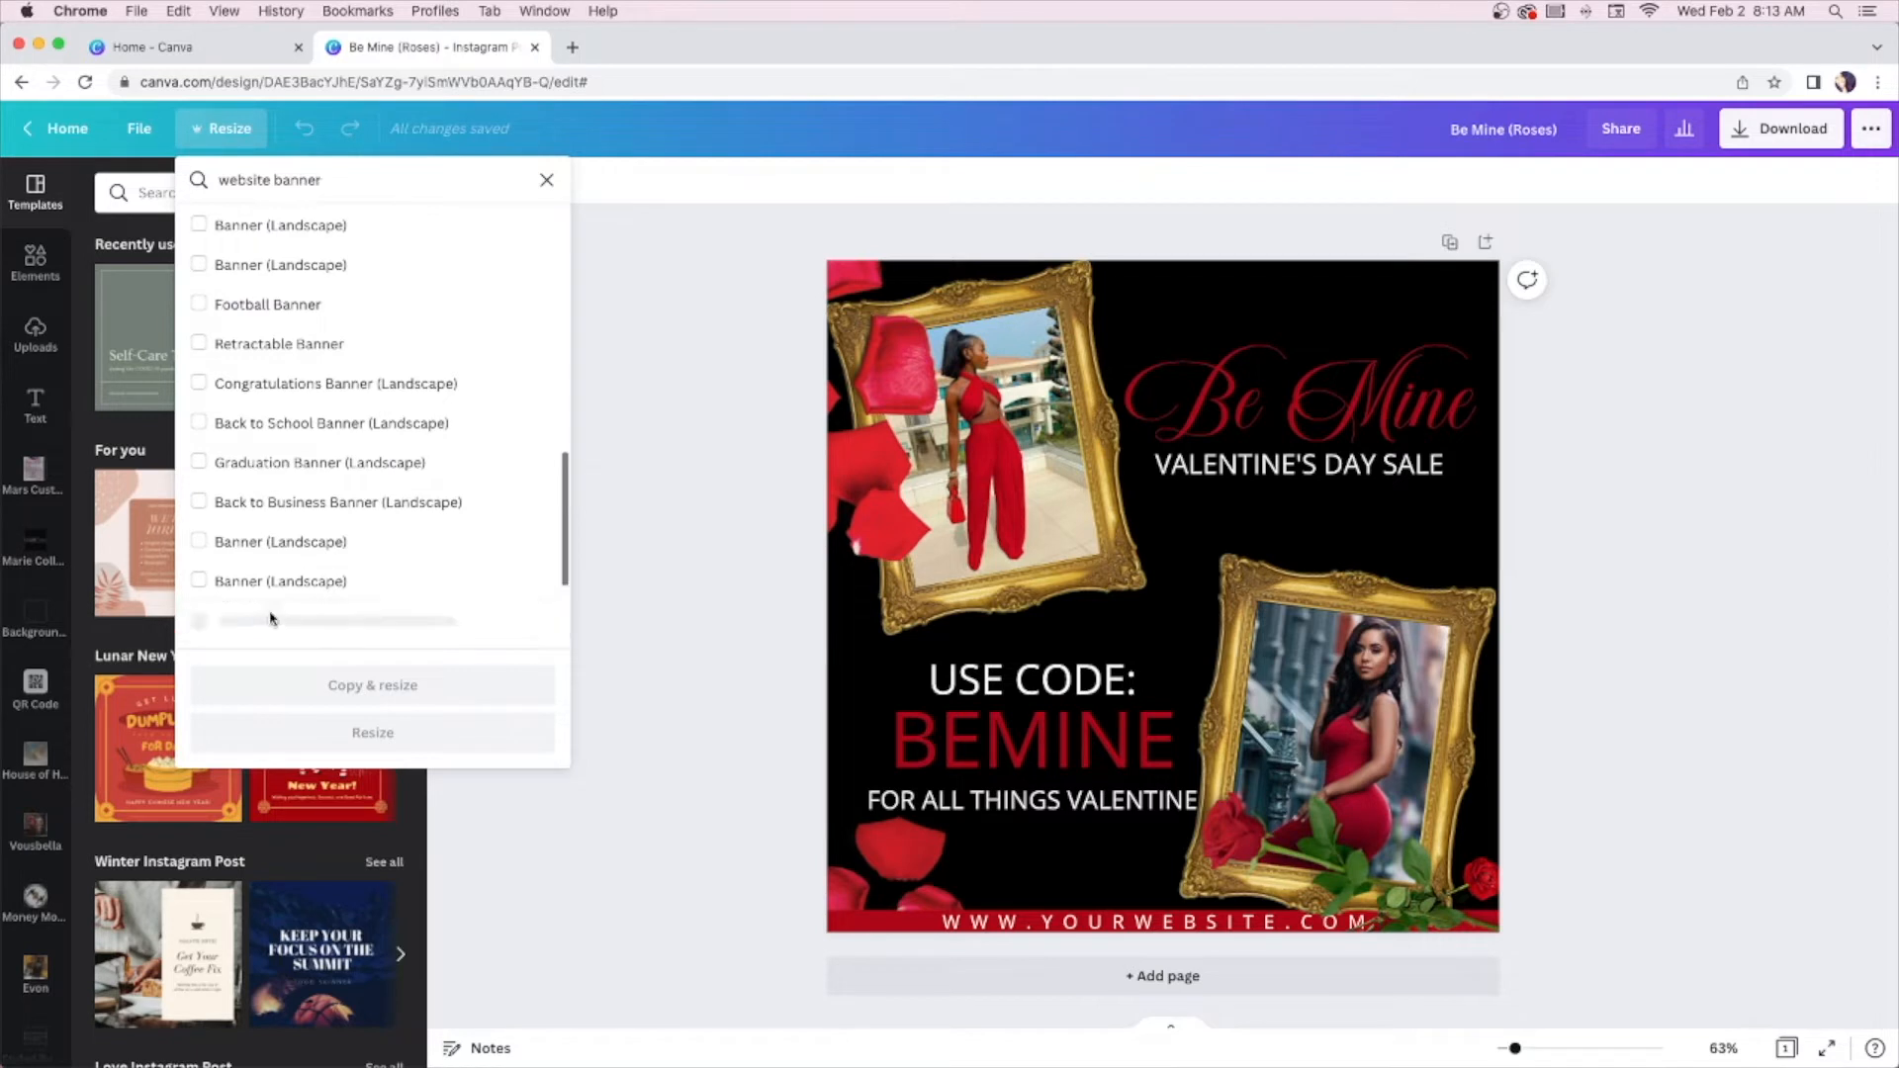
scroll(497, 490, down, 3)
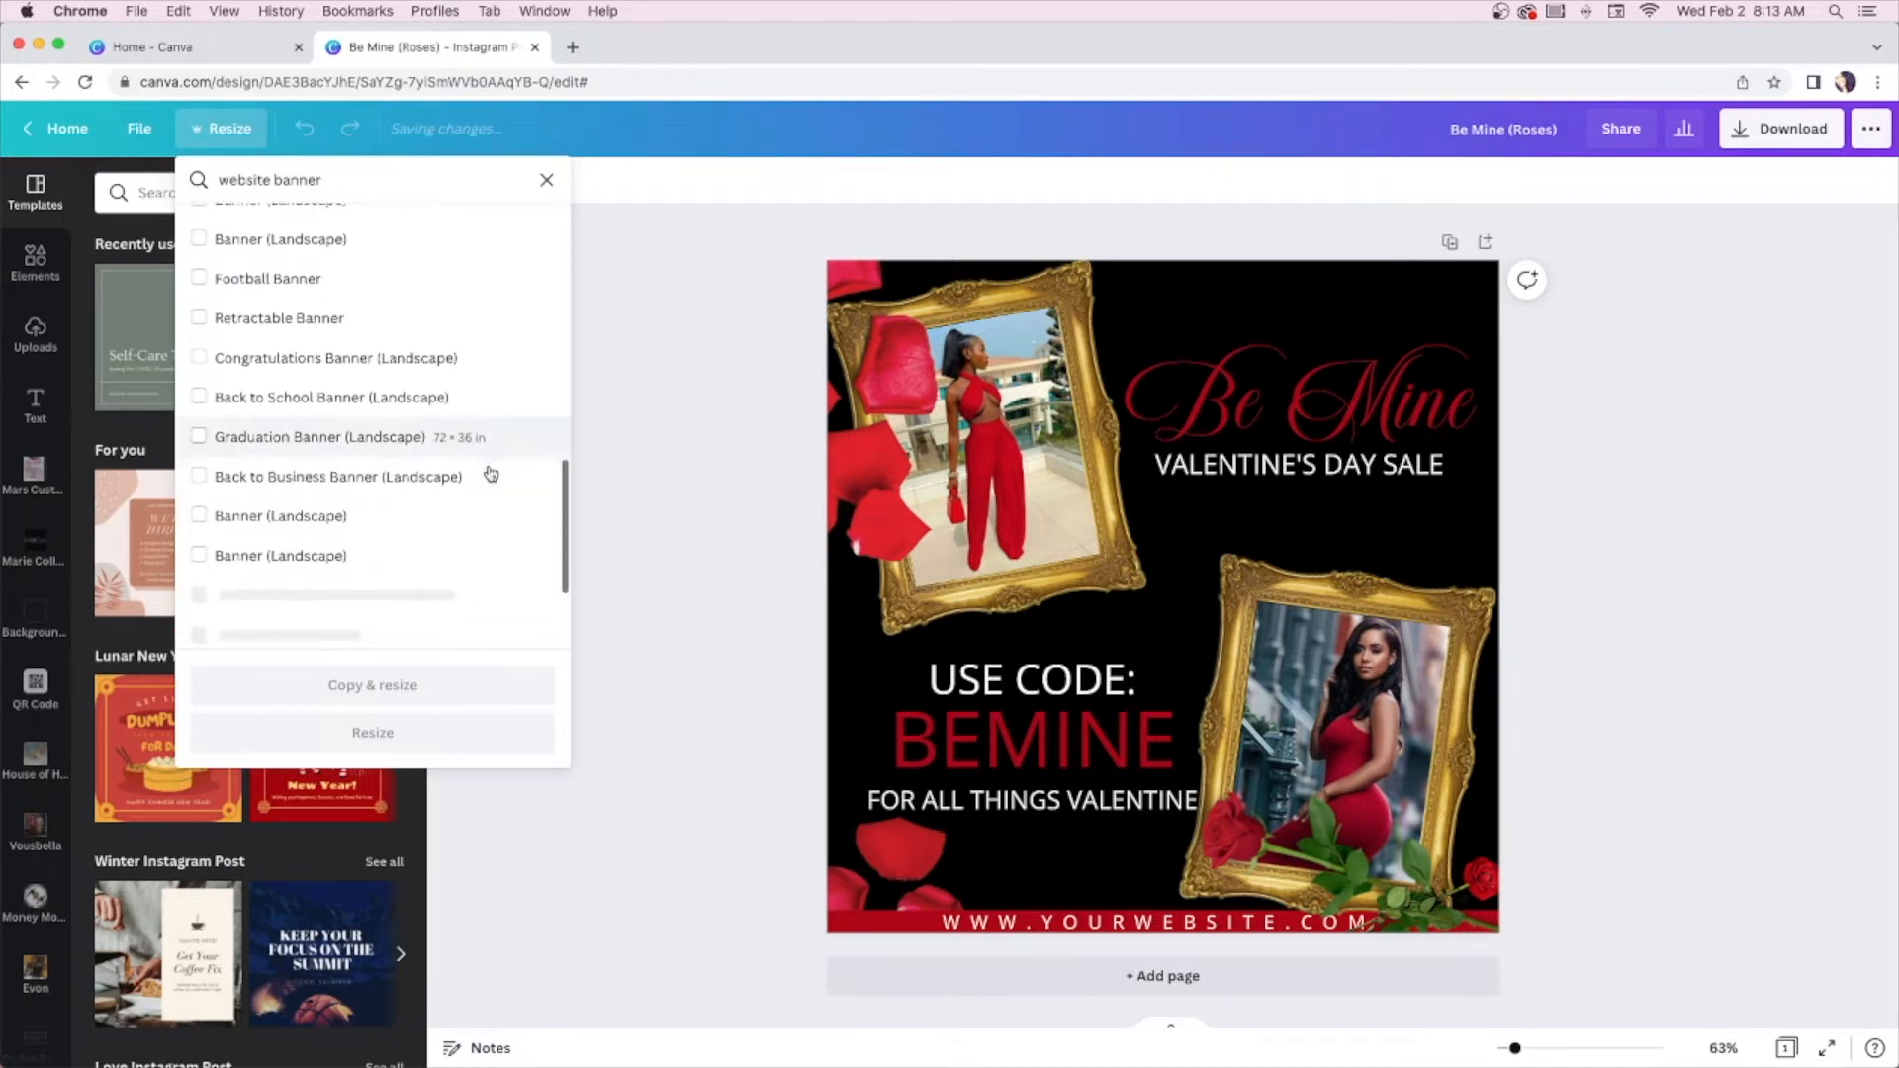
scroll(487, 465, up, 5)
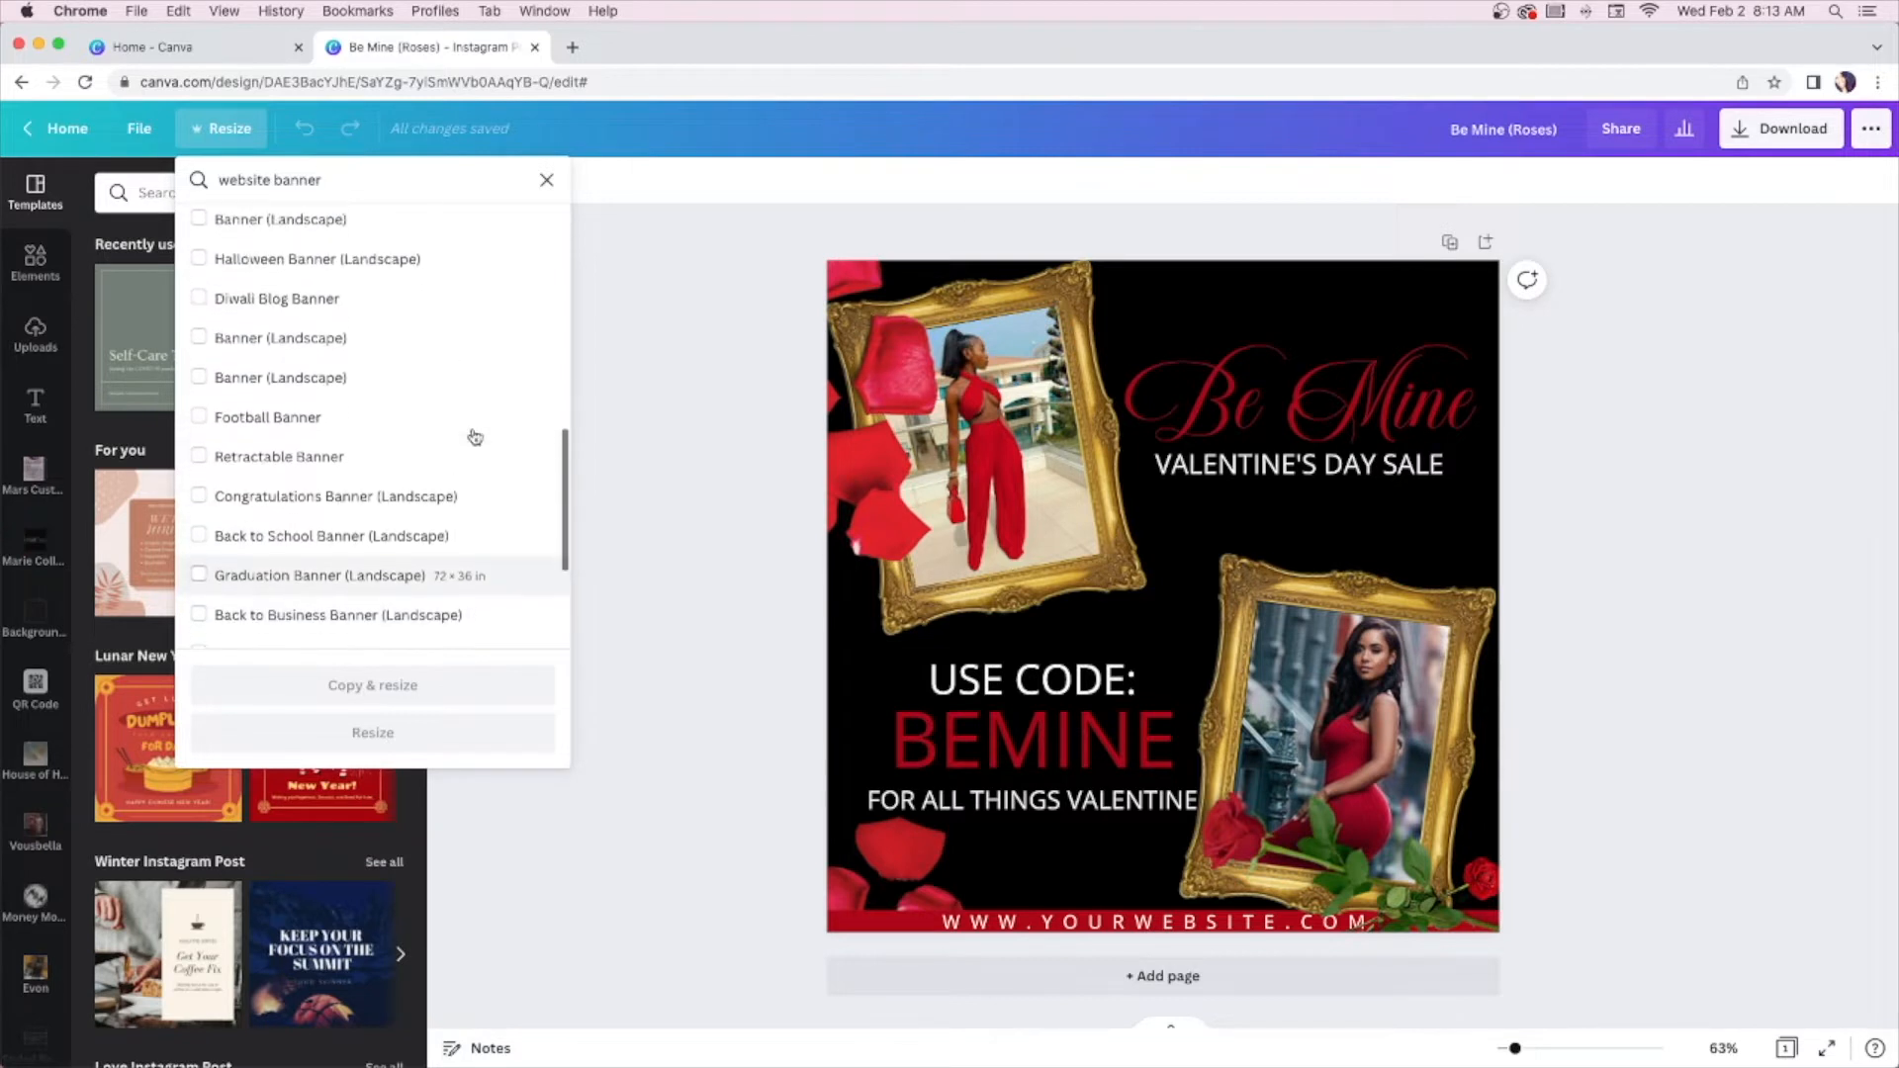
scroll(475, 436, up, 3)
scroll(475, 436, up, 10)
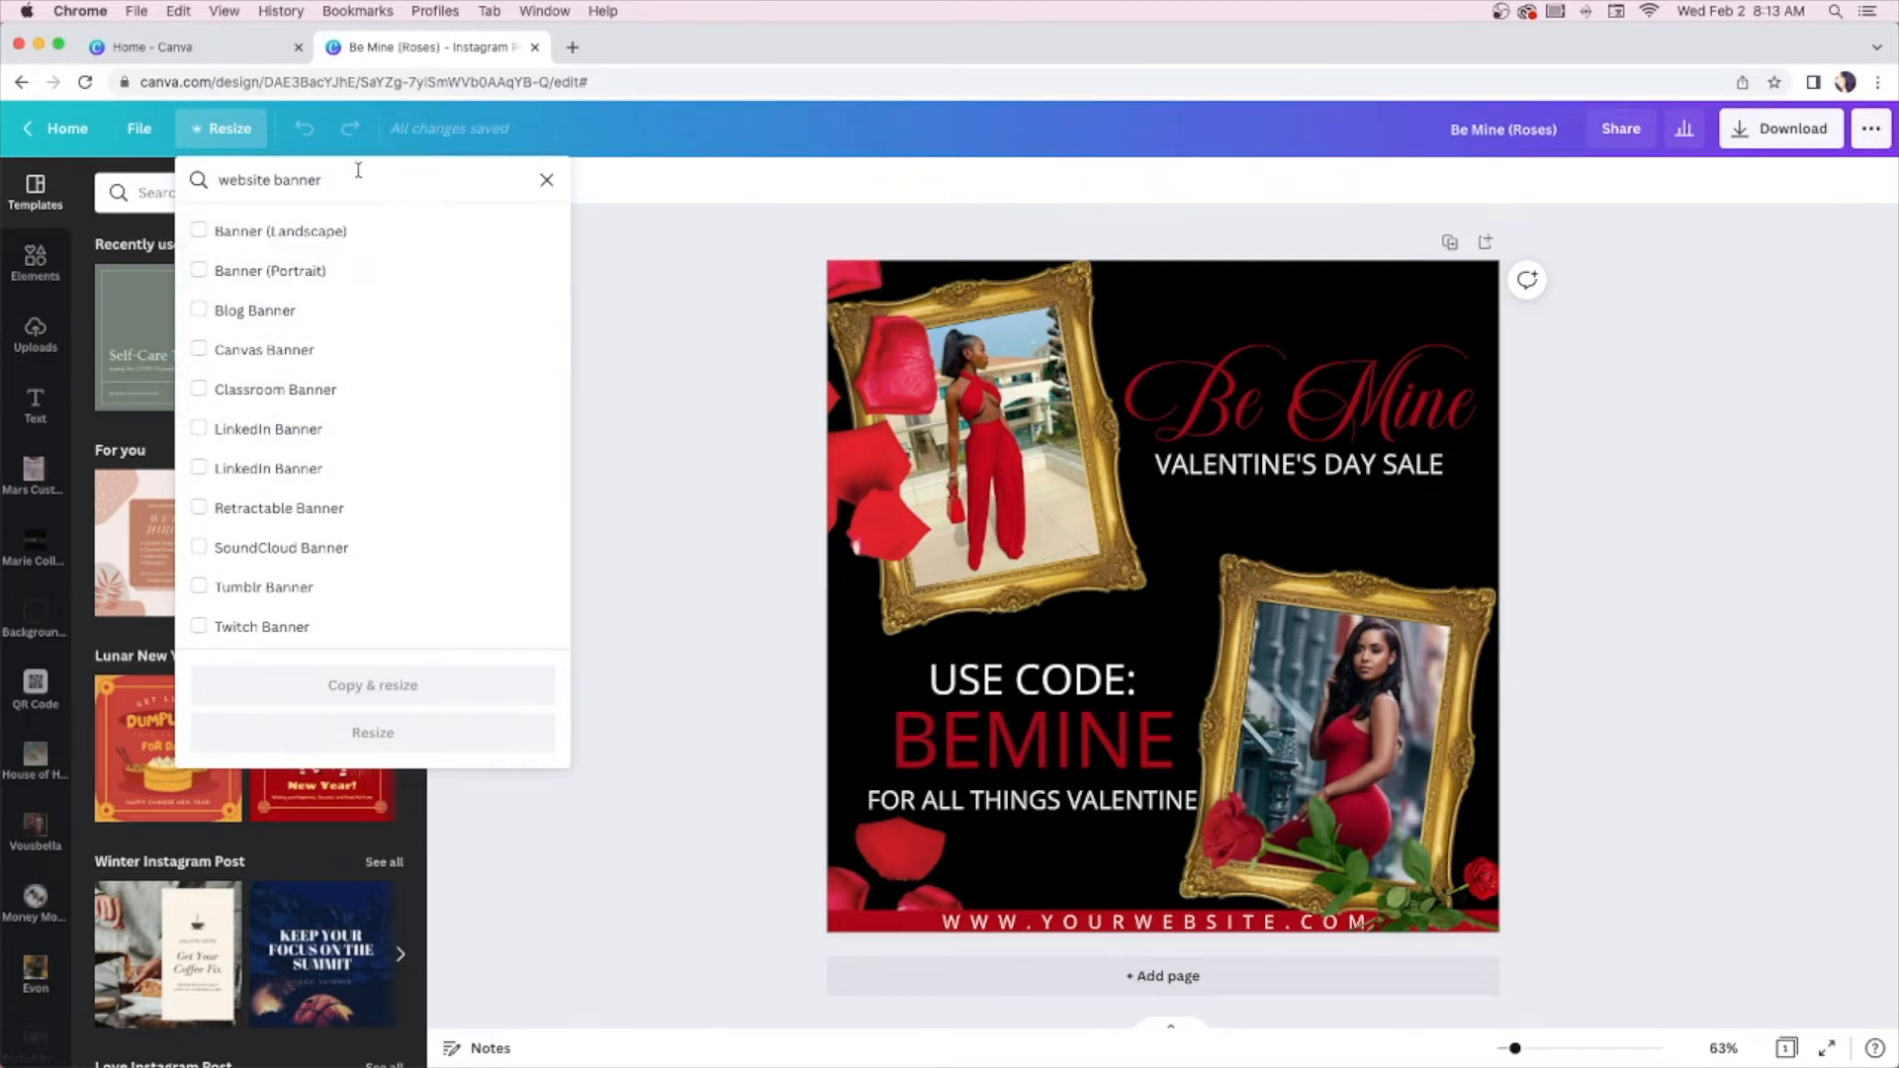
Shorten the resize format search to "website"
key(BackSpace)
key(BackSpace)
key(BackSpace)
key(BackSpace)
key(BackSpace)
key(BackSpace)
key(BackSpace)
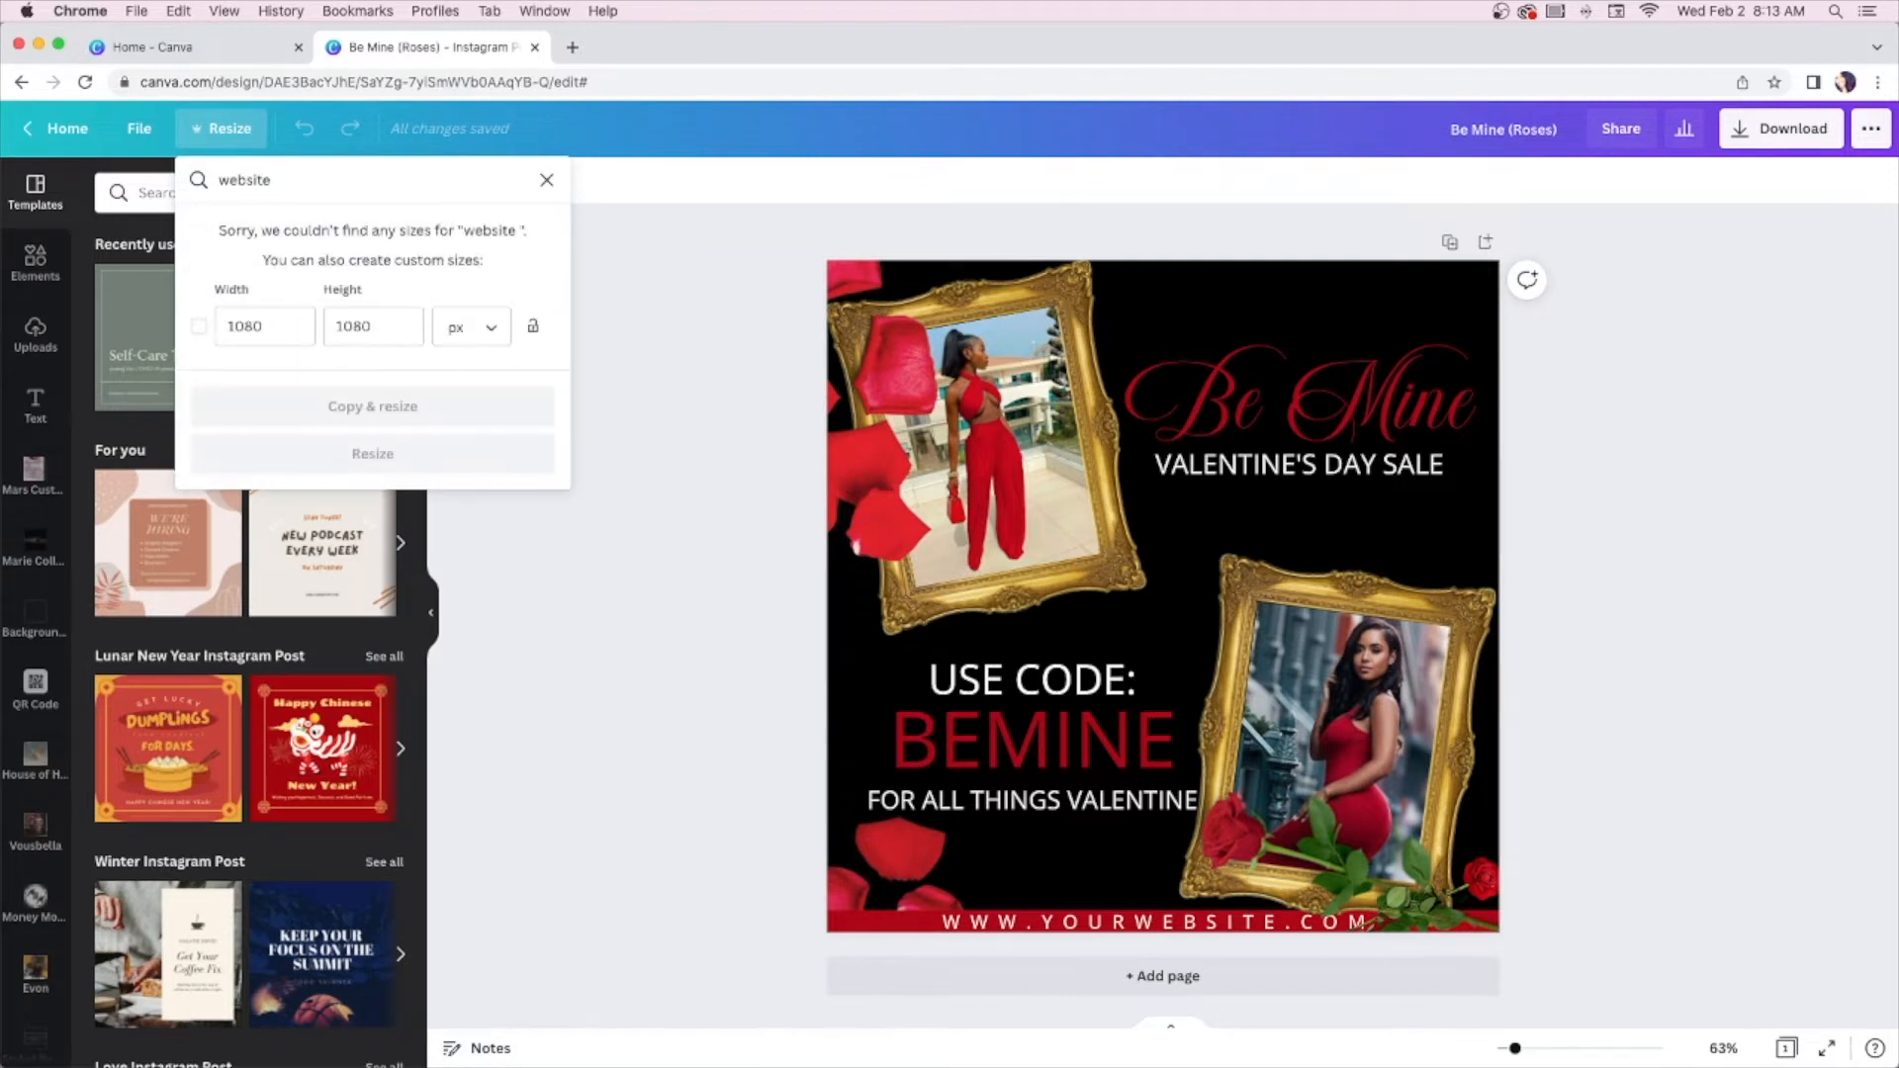
key(BackSpace)
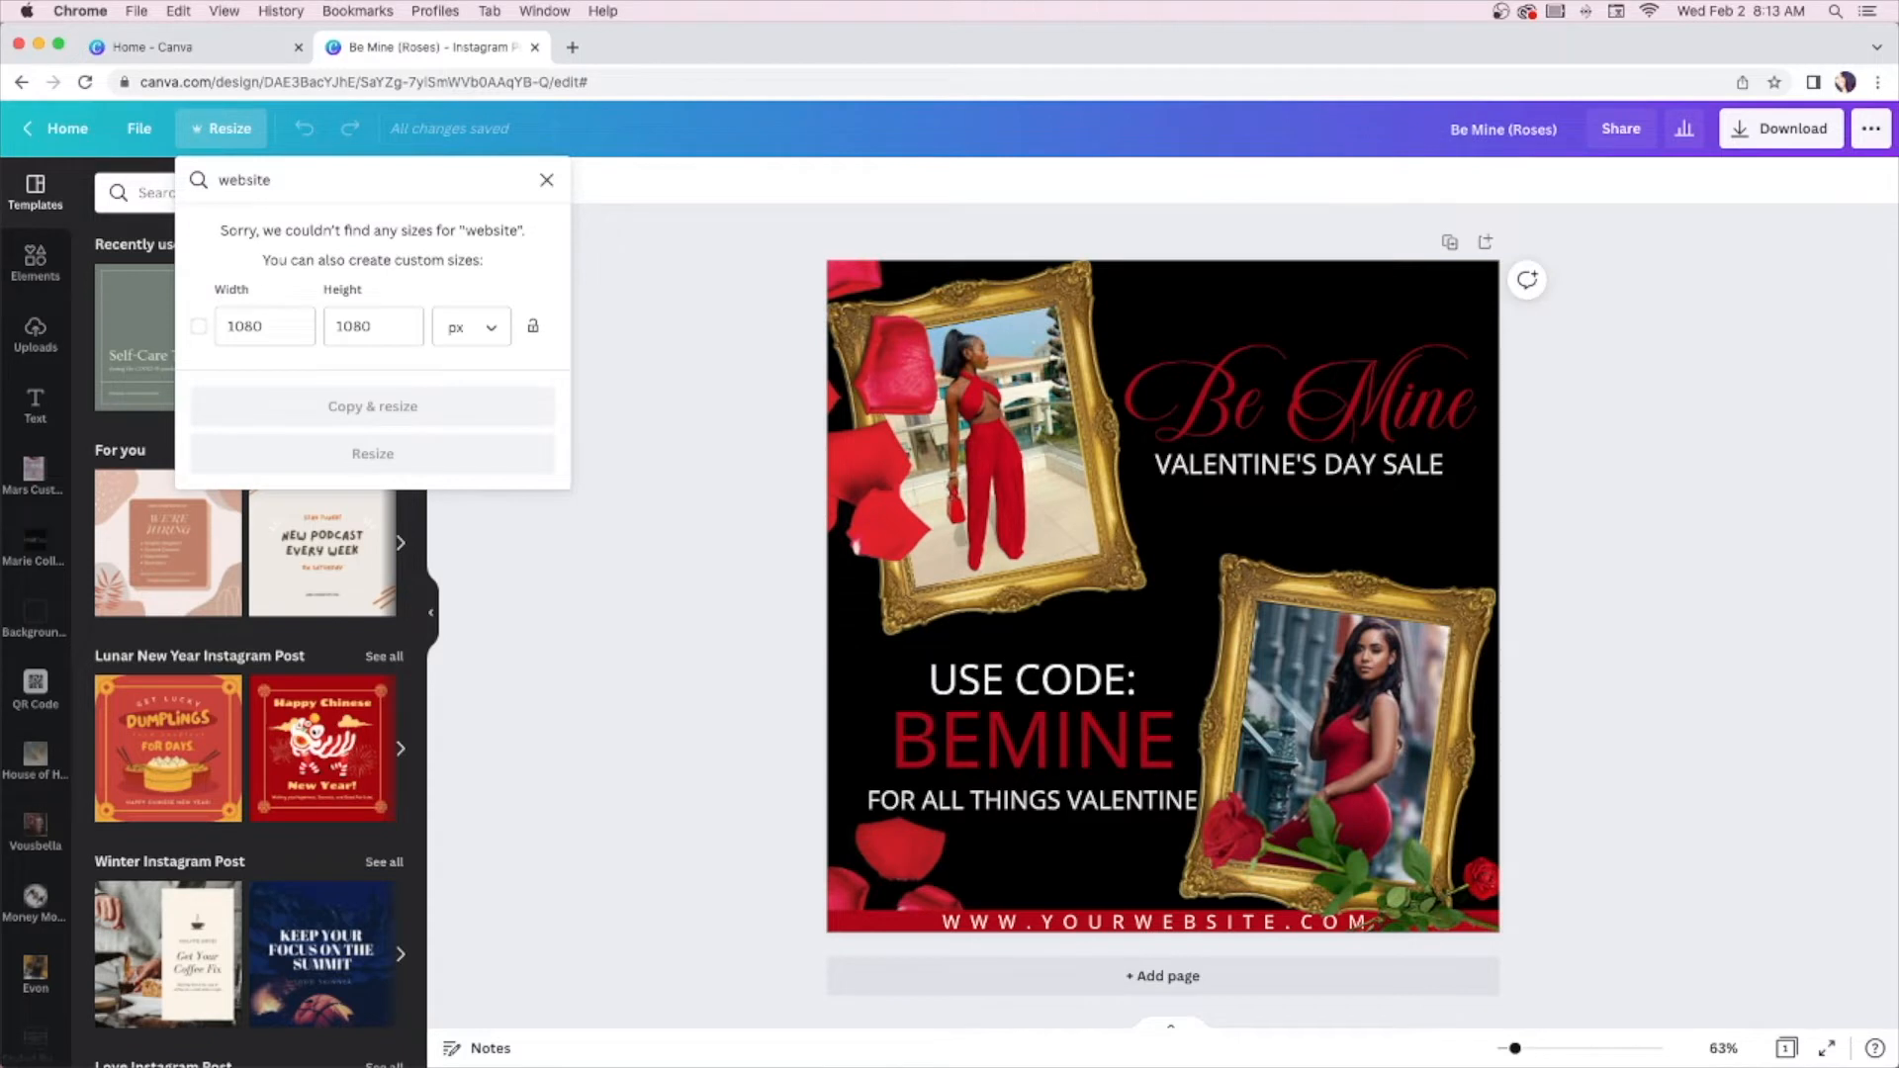
Search the resize formats for "mobile", then clear the search to return to the full list of sizes
key(BackSpace)
key(BackSpace)
key(BackSpace)
key(BackSpace)
key(BackSpace)
key(BackSpace)
key(BackSpace)
text(mobile)
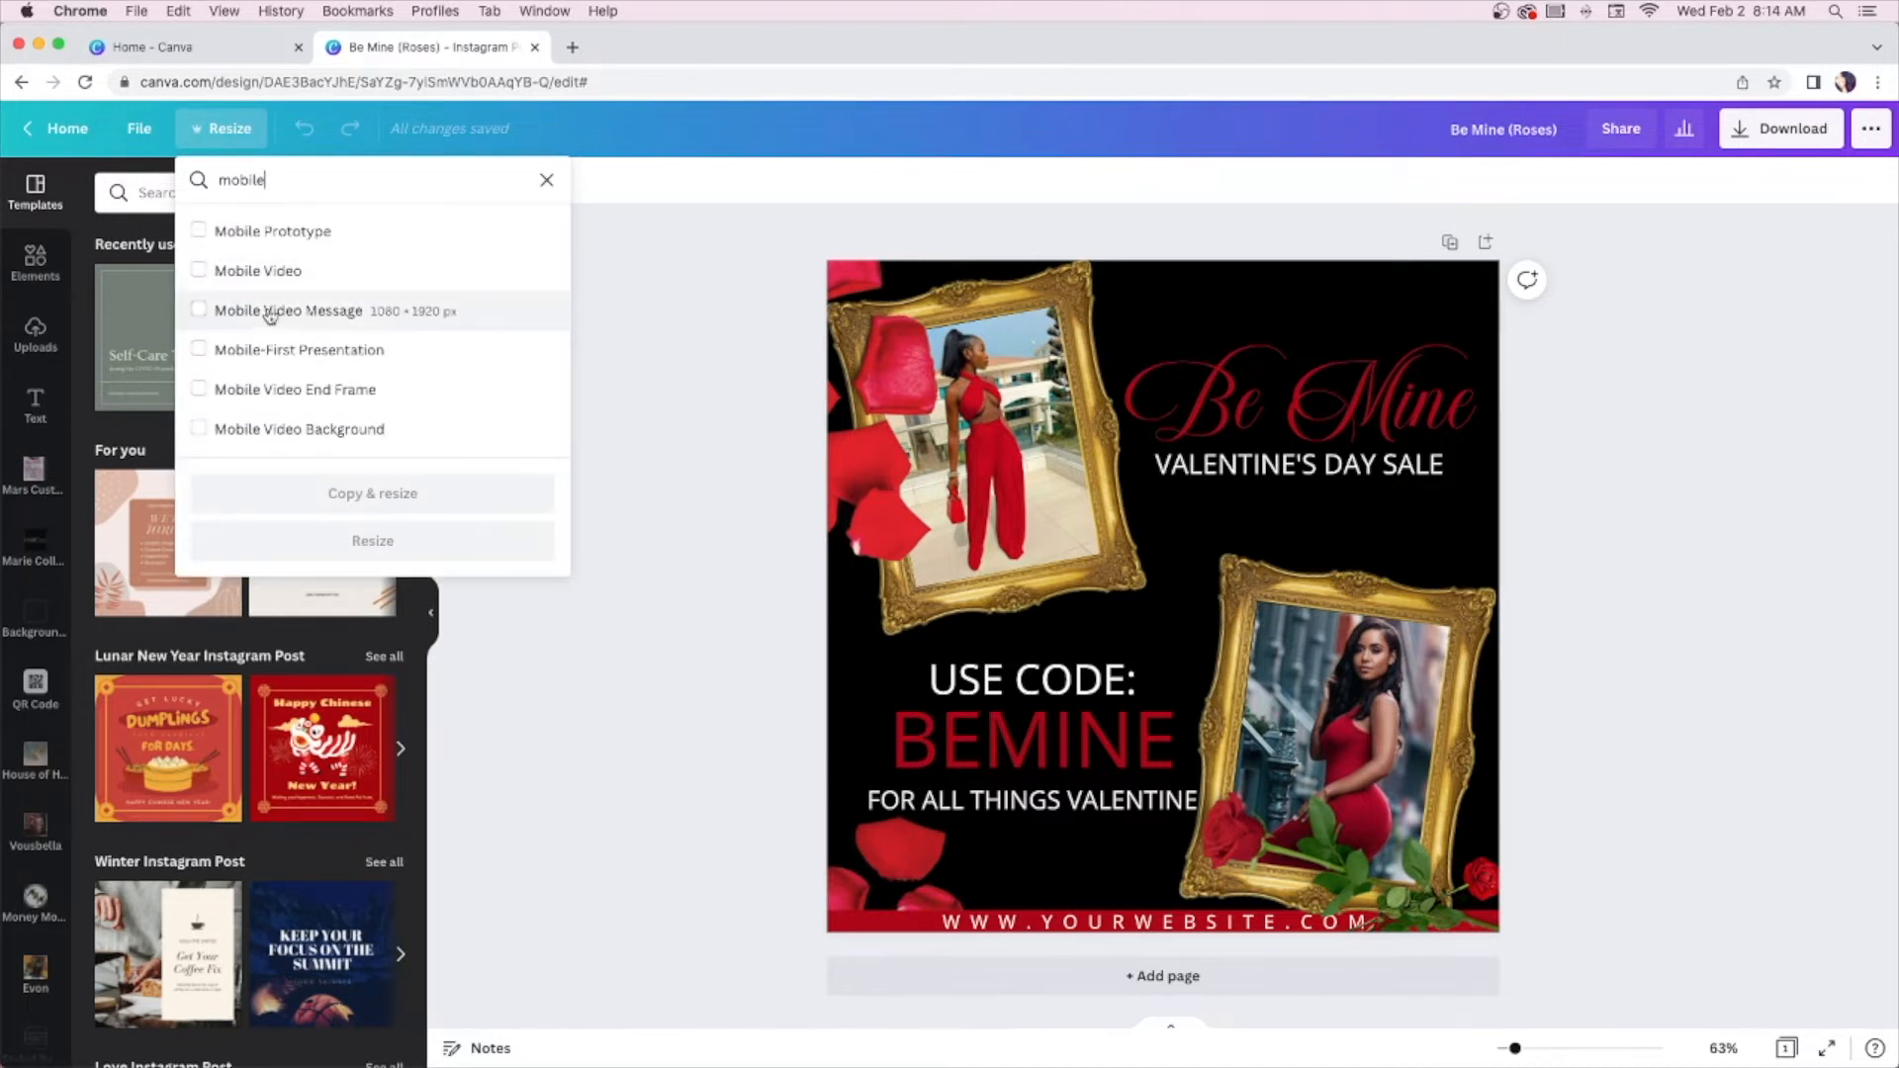
key(super+a)
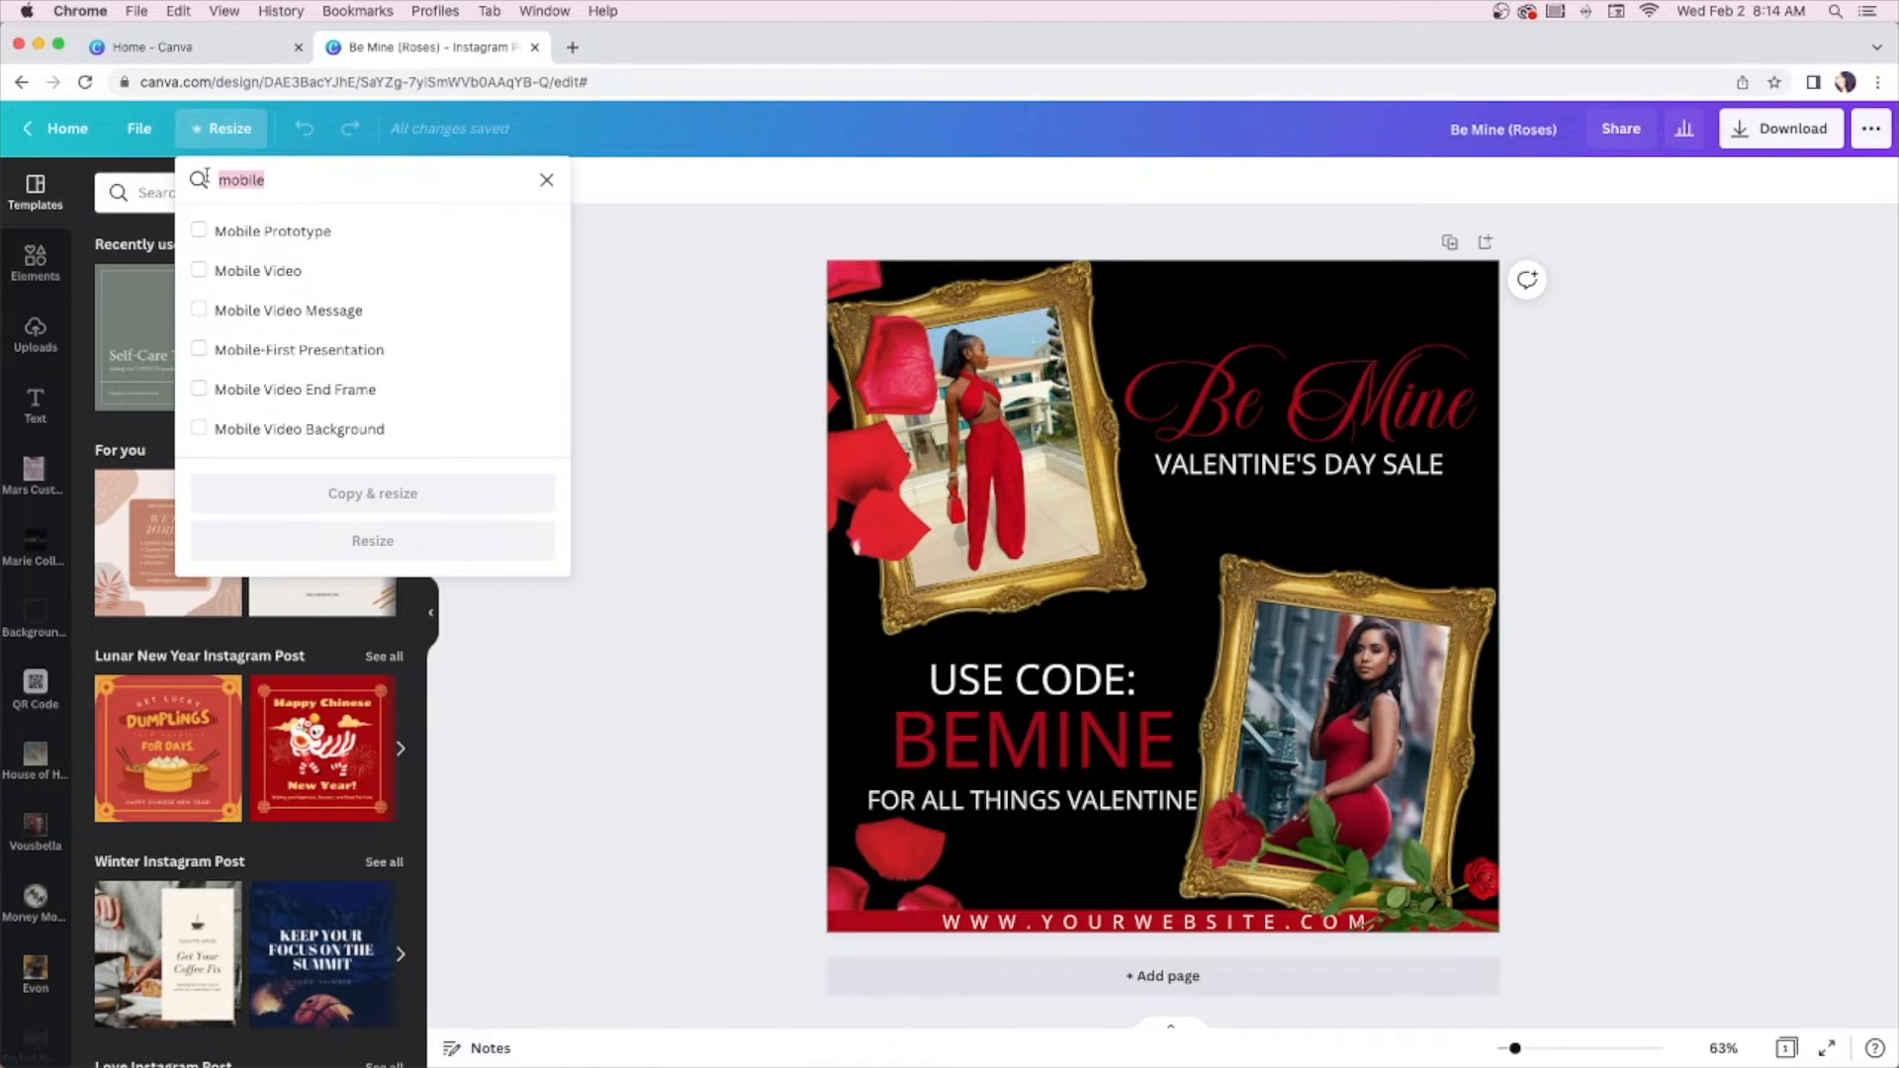
key(BackSpace)
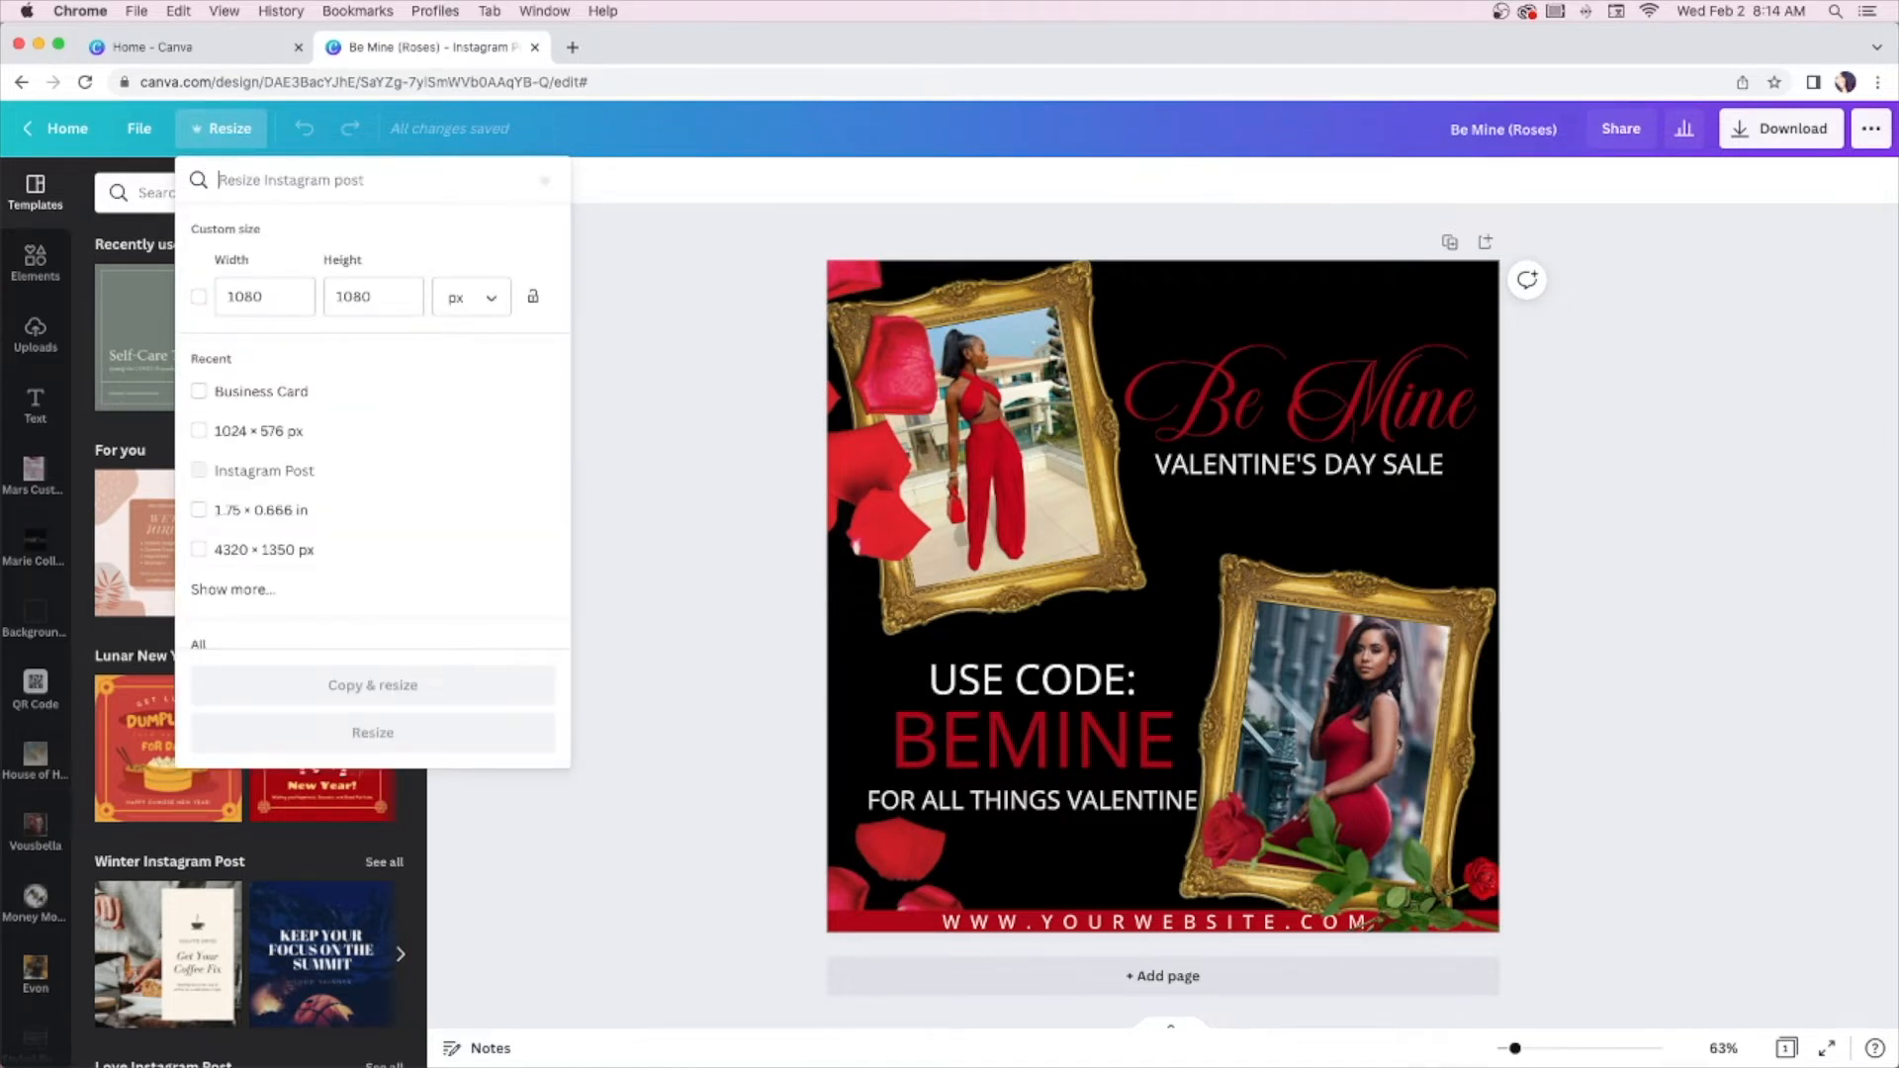
Expand the recently used resize sizes, examine the custom dimensions and standard formats, and close the resize options without choosing one
click(302, 585)
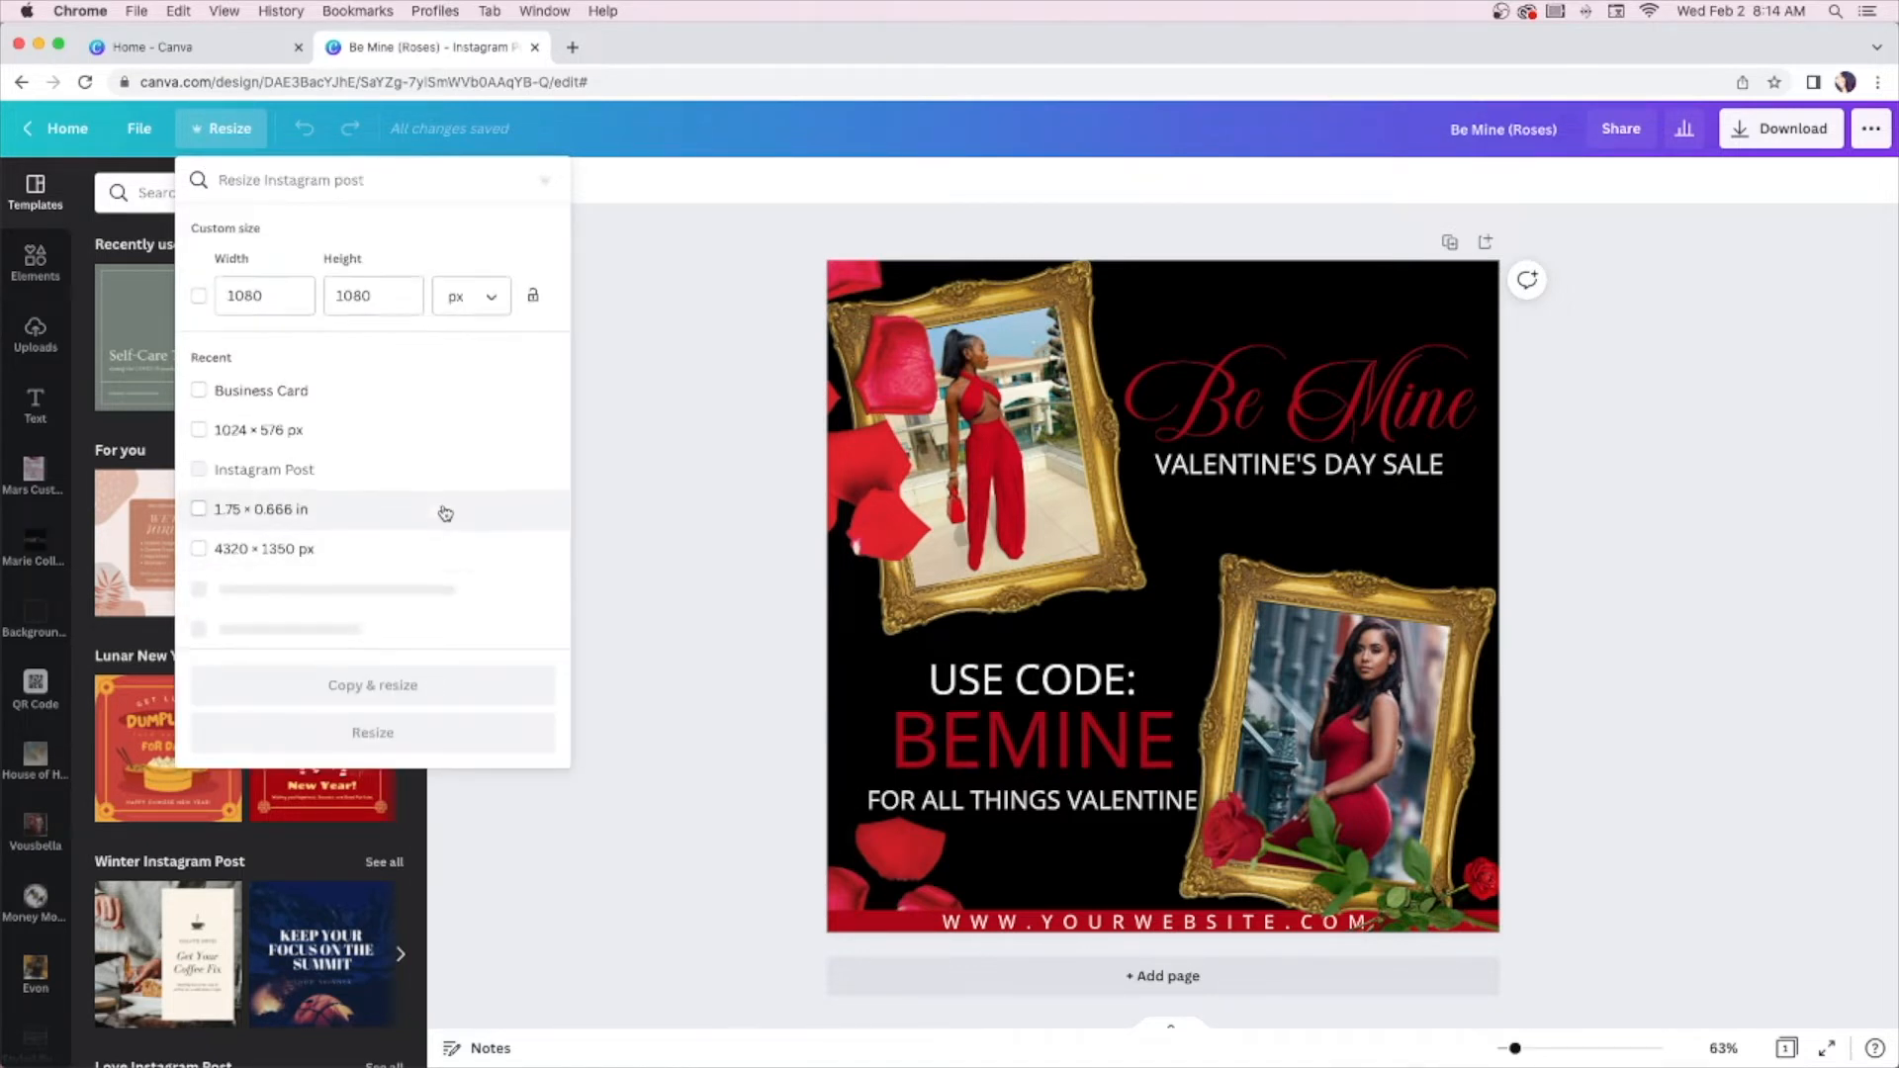
scroll(445, 510, down, 1)
scroll(445, 513, down, 5)
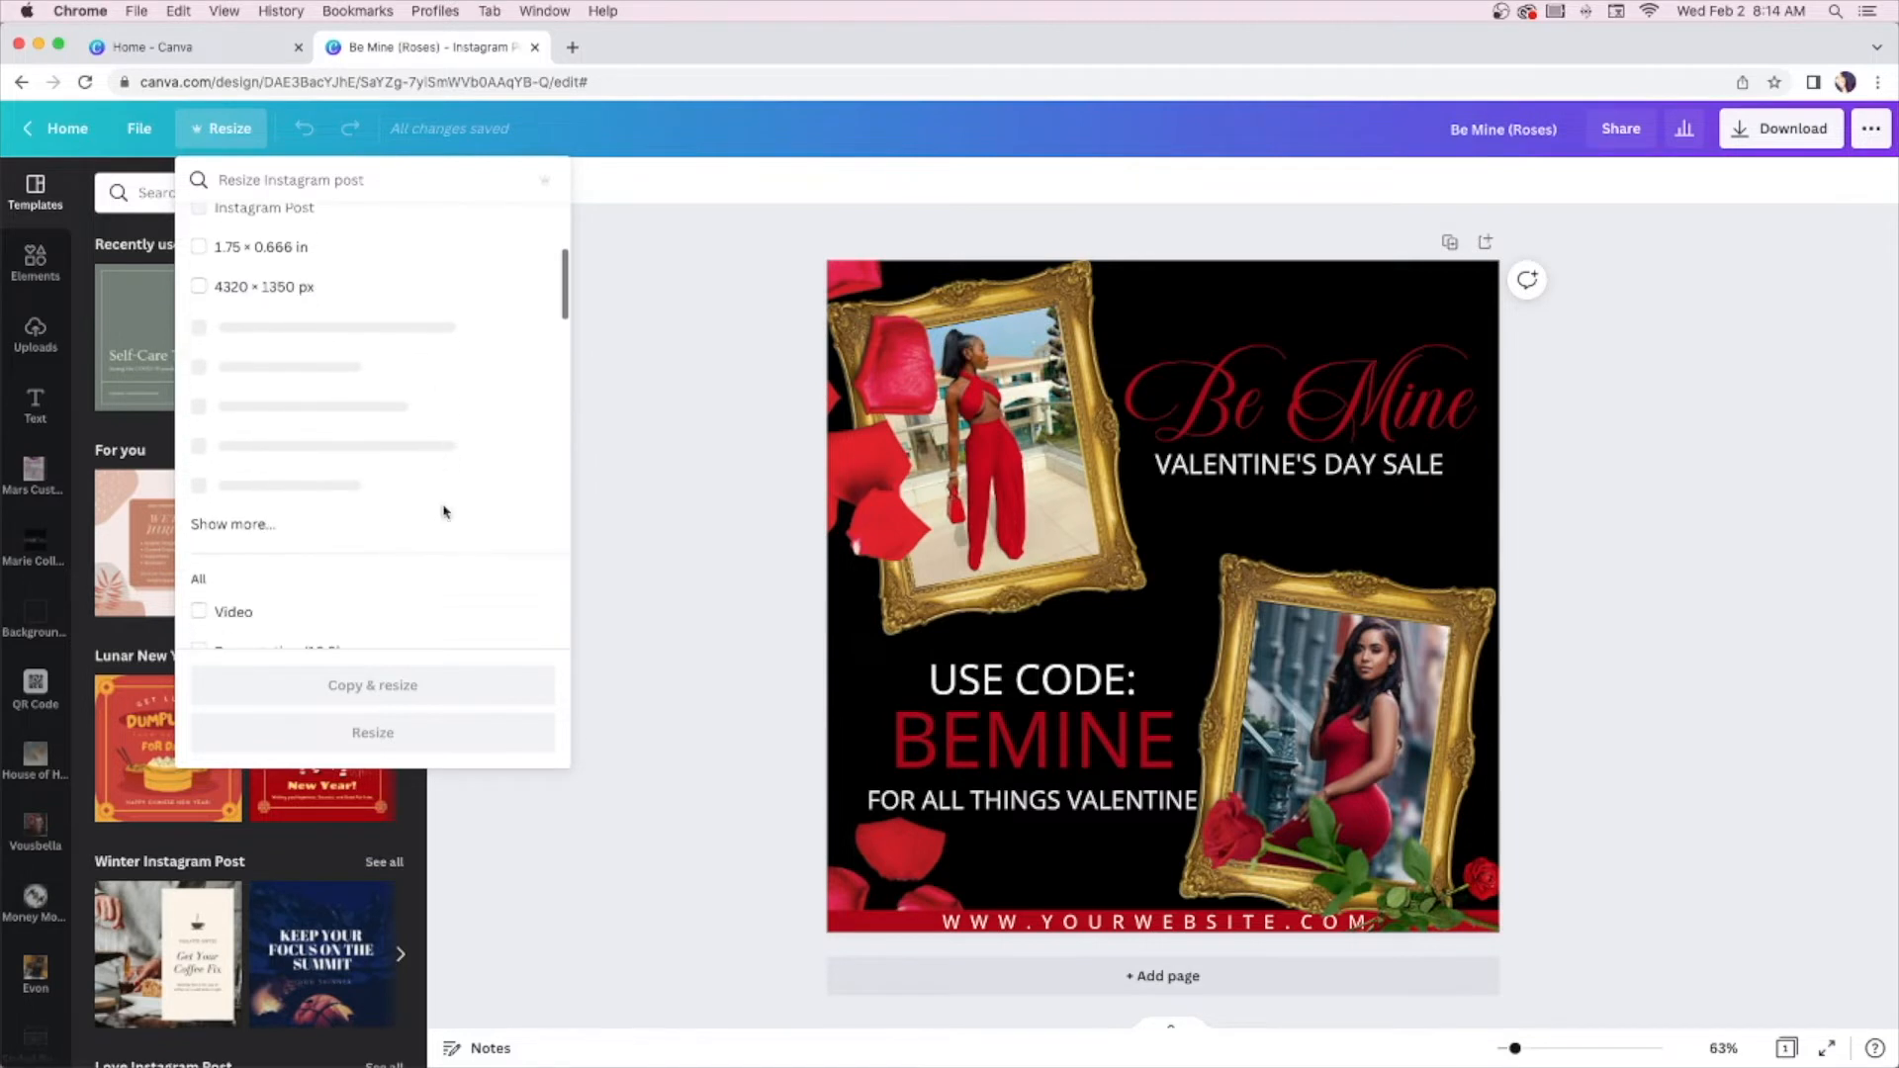
scroll(445, 513, down, 3)
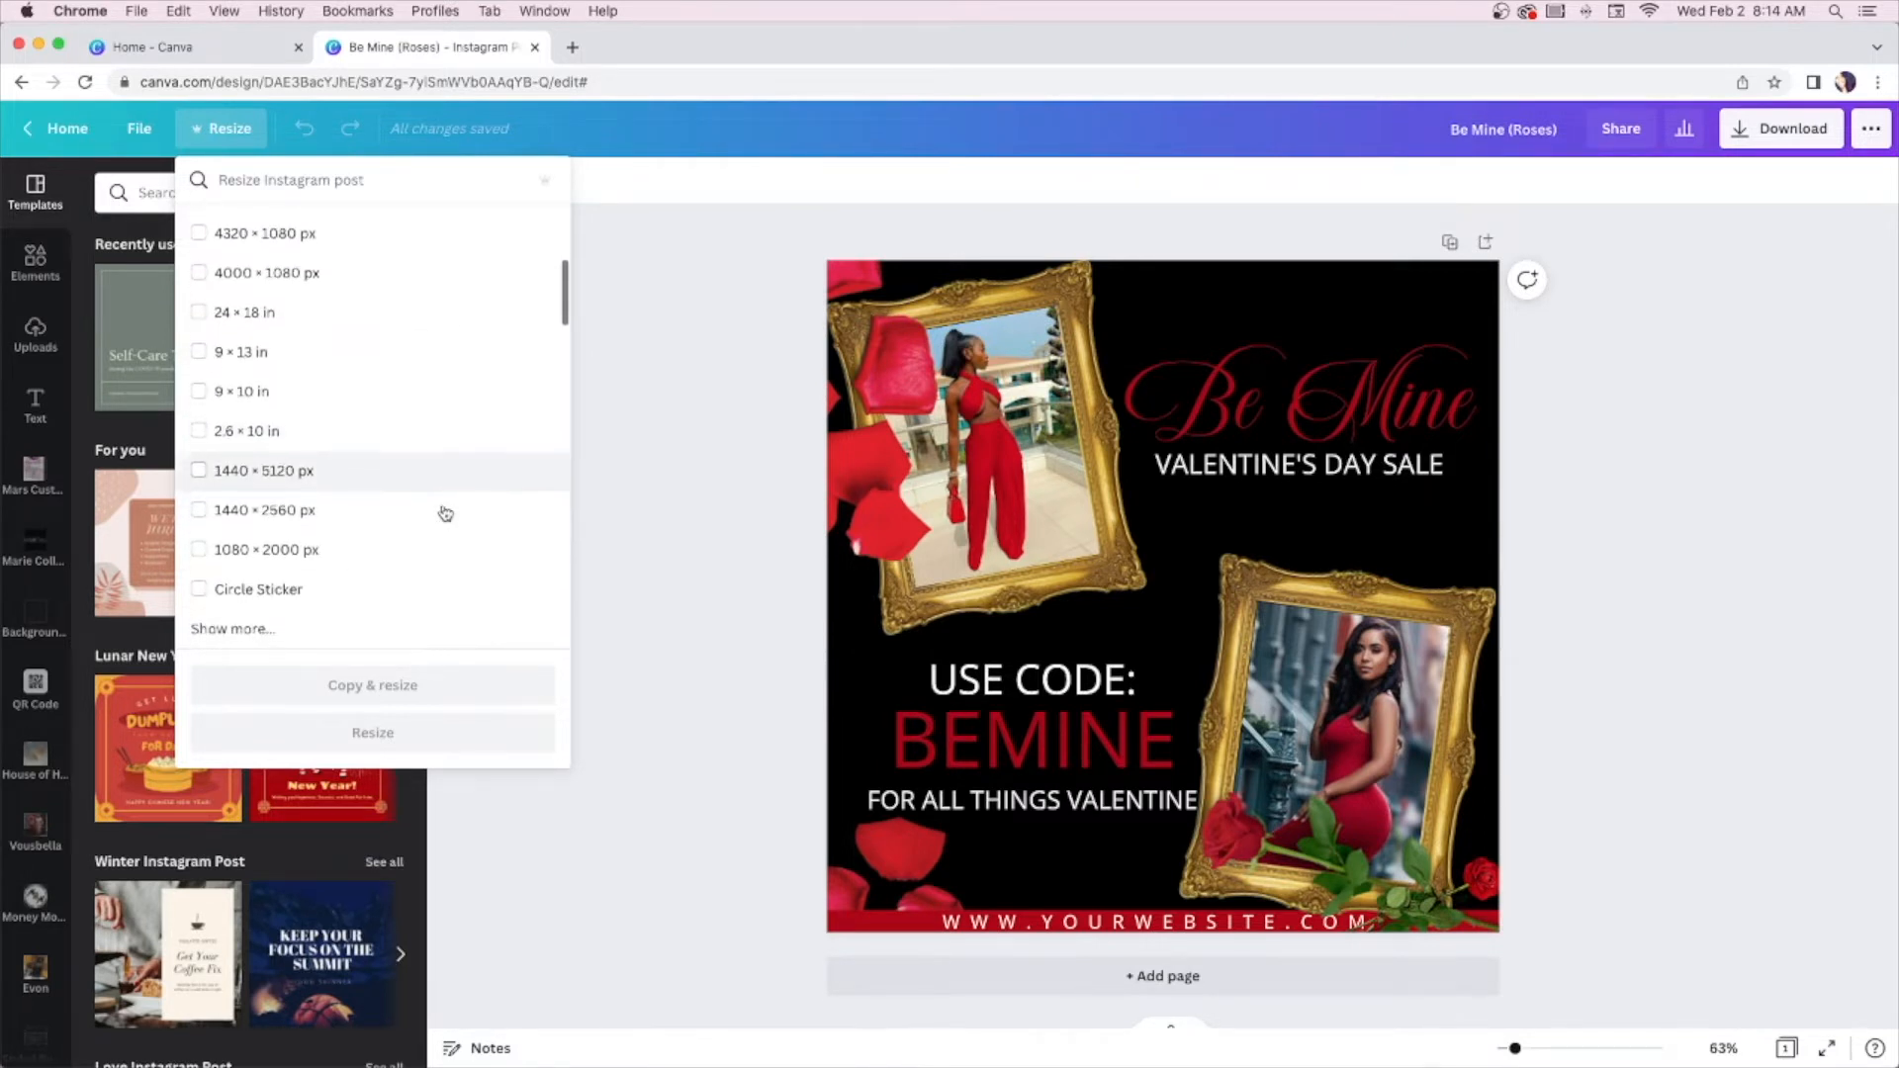
scroll(445, 514, down, 1)
click(252, 549)
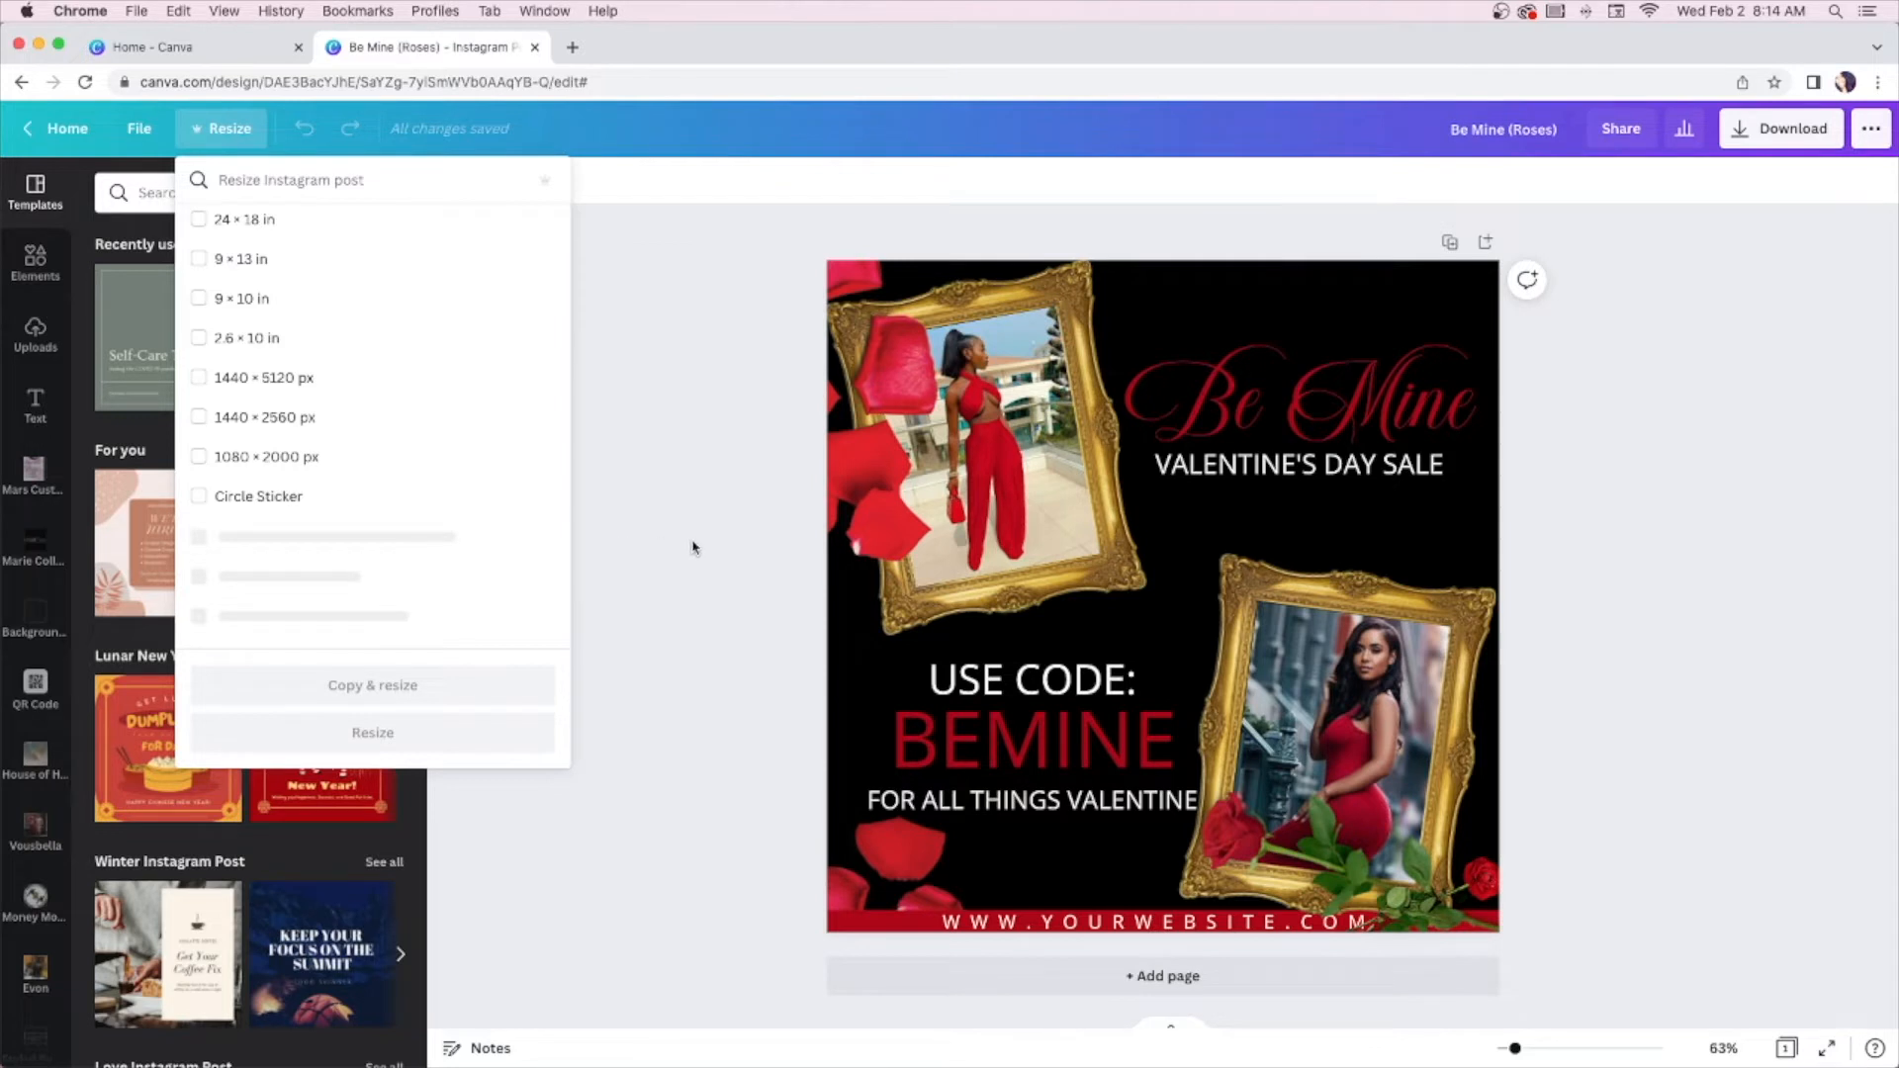
scroll(530, 530, down, 2)
scroll(528, 530, down, 3)
scroll(528, 530, down, 7)
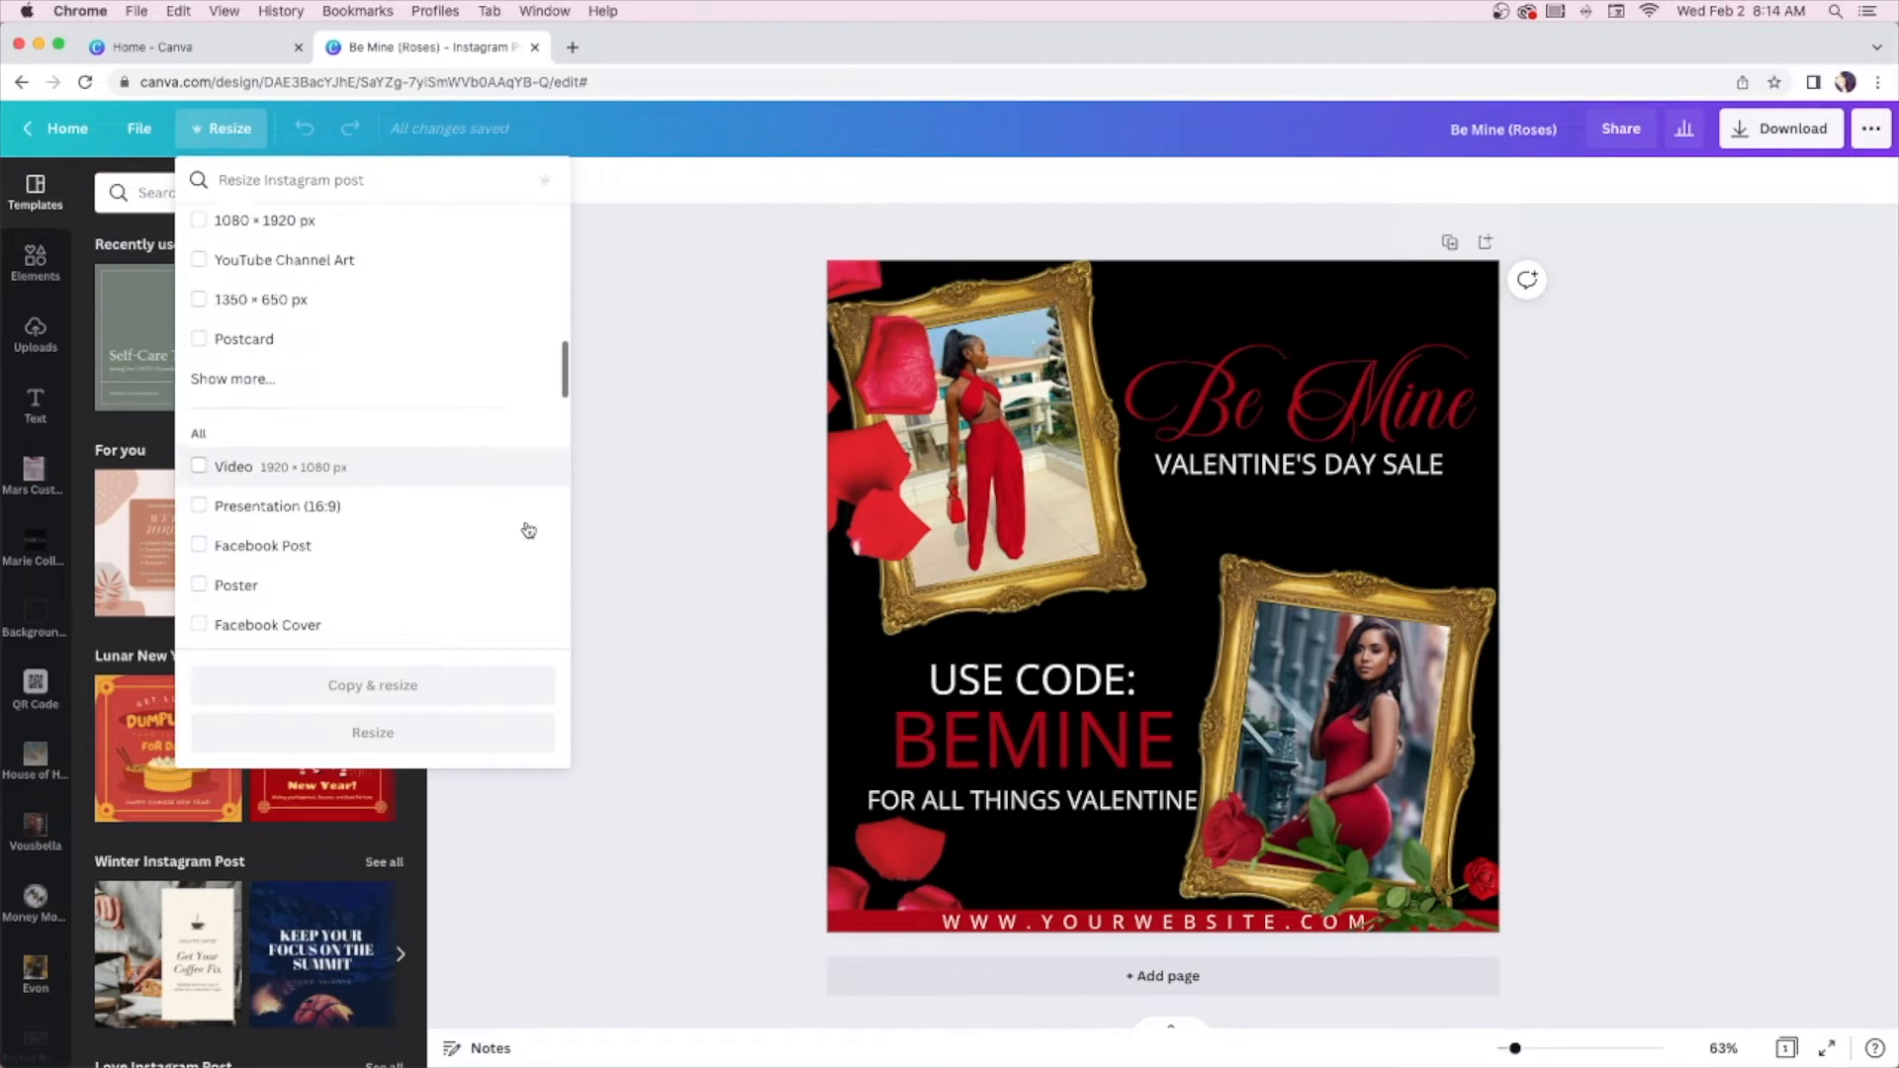
click(698, 359)
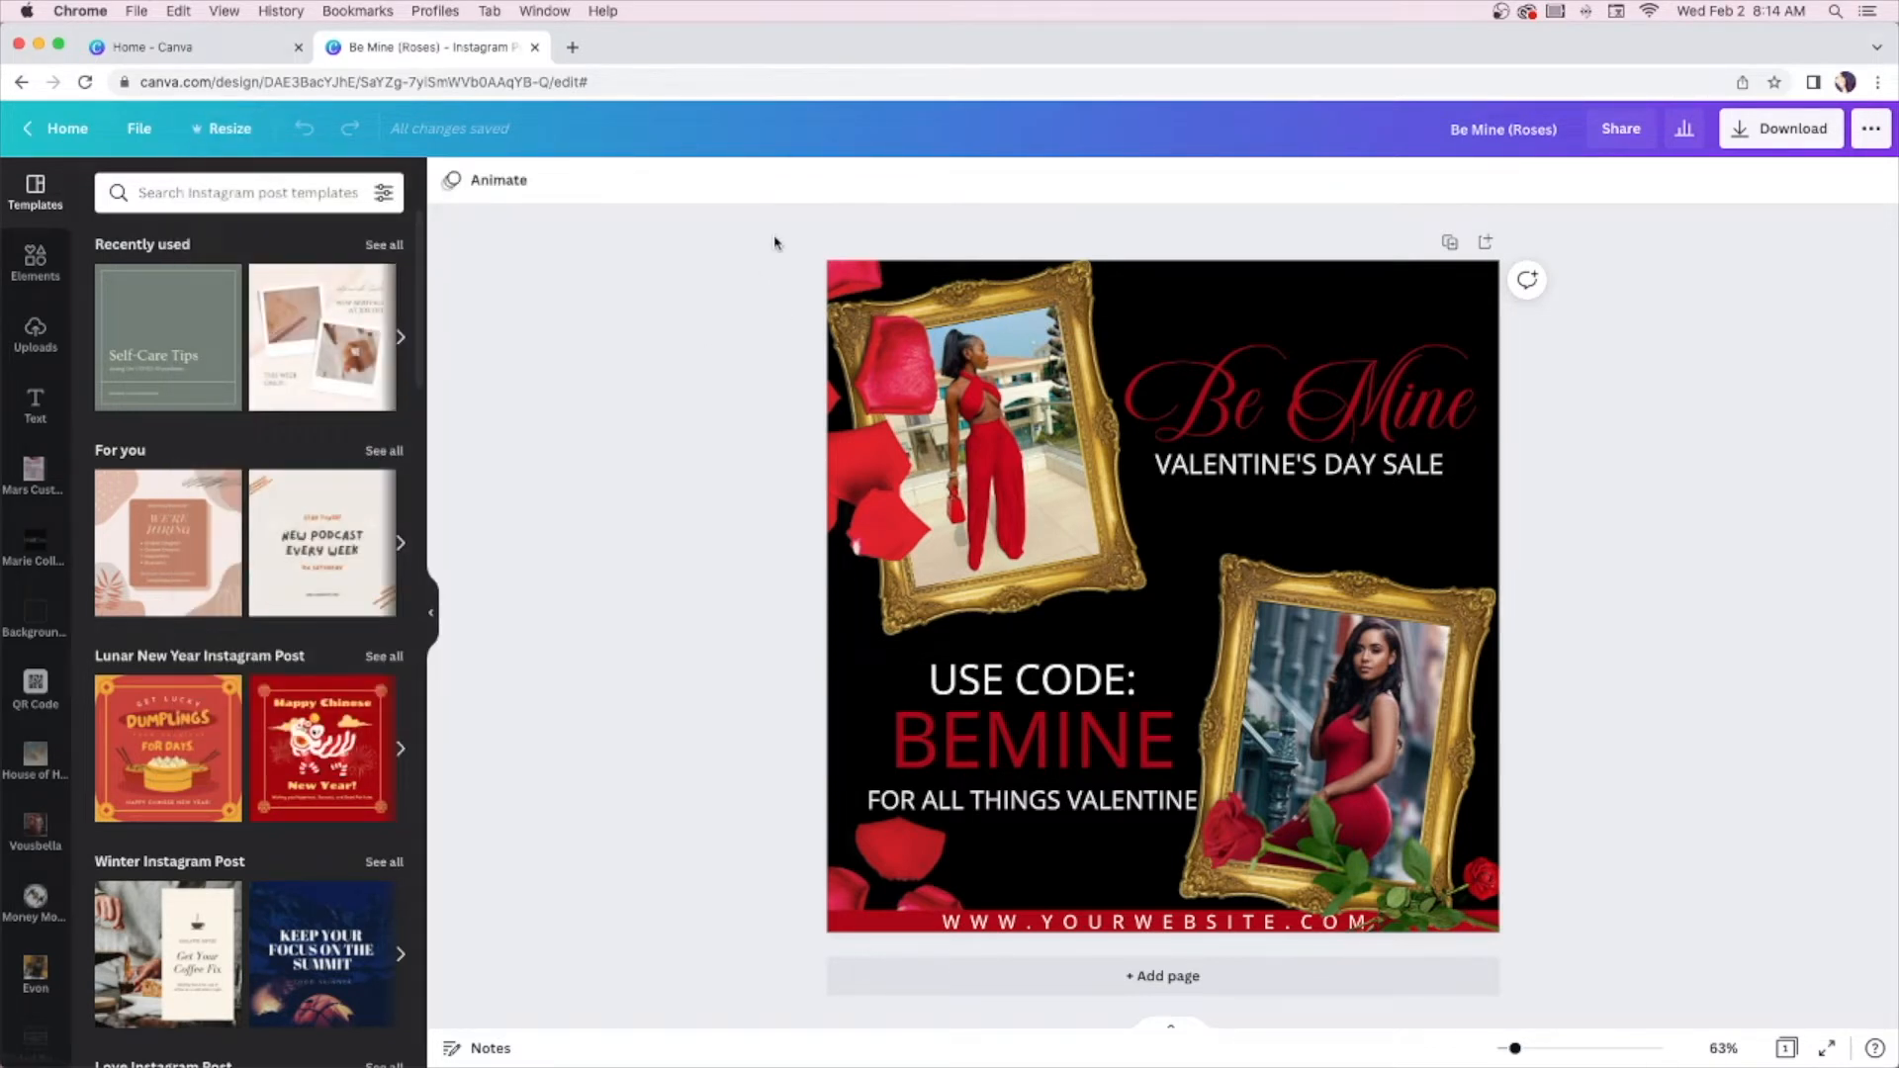
Select all elements of the Be Mine (Roses) flyer and switch to the Canva home page
drag(775, 235, 1644, 966)
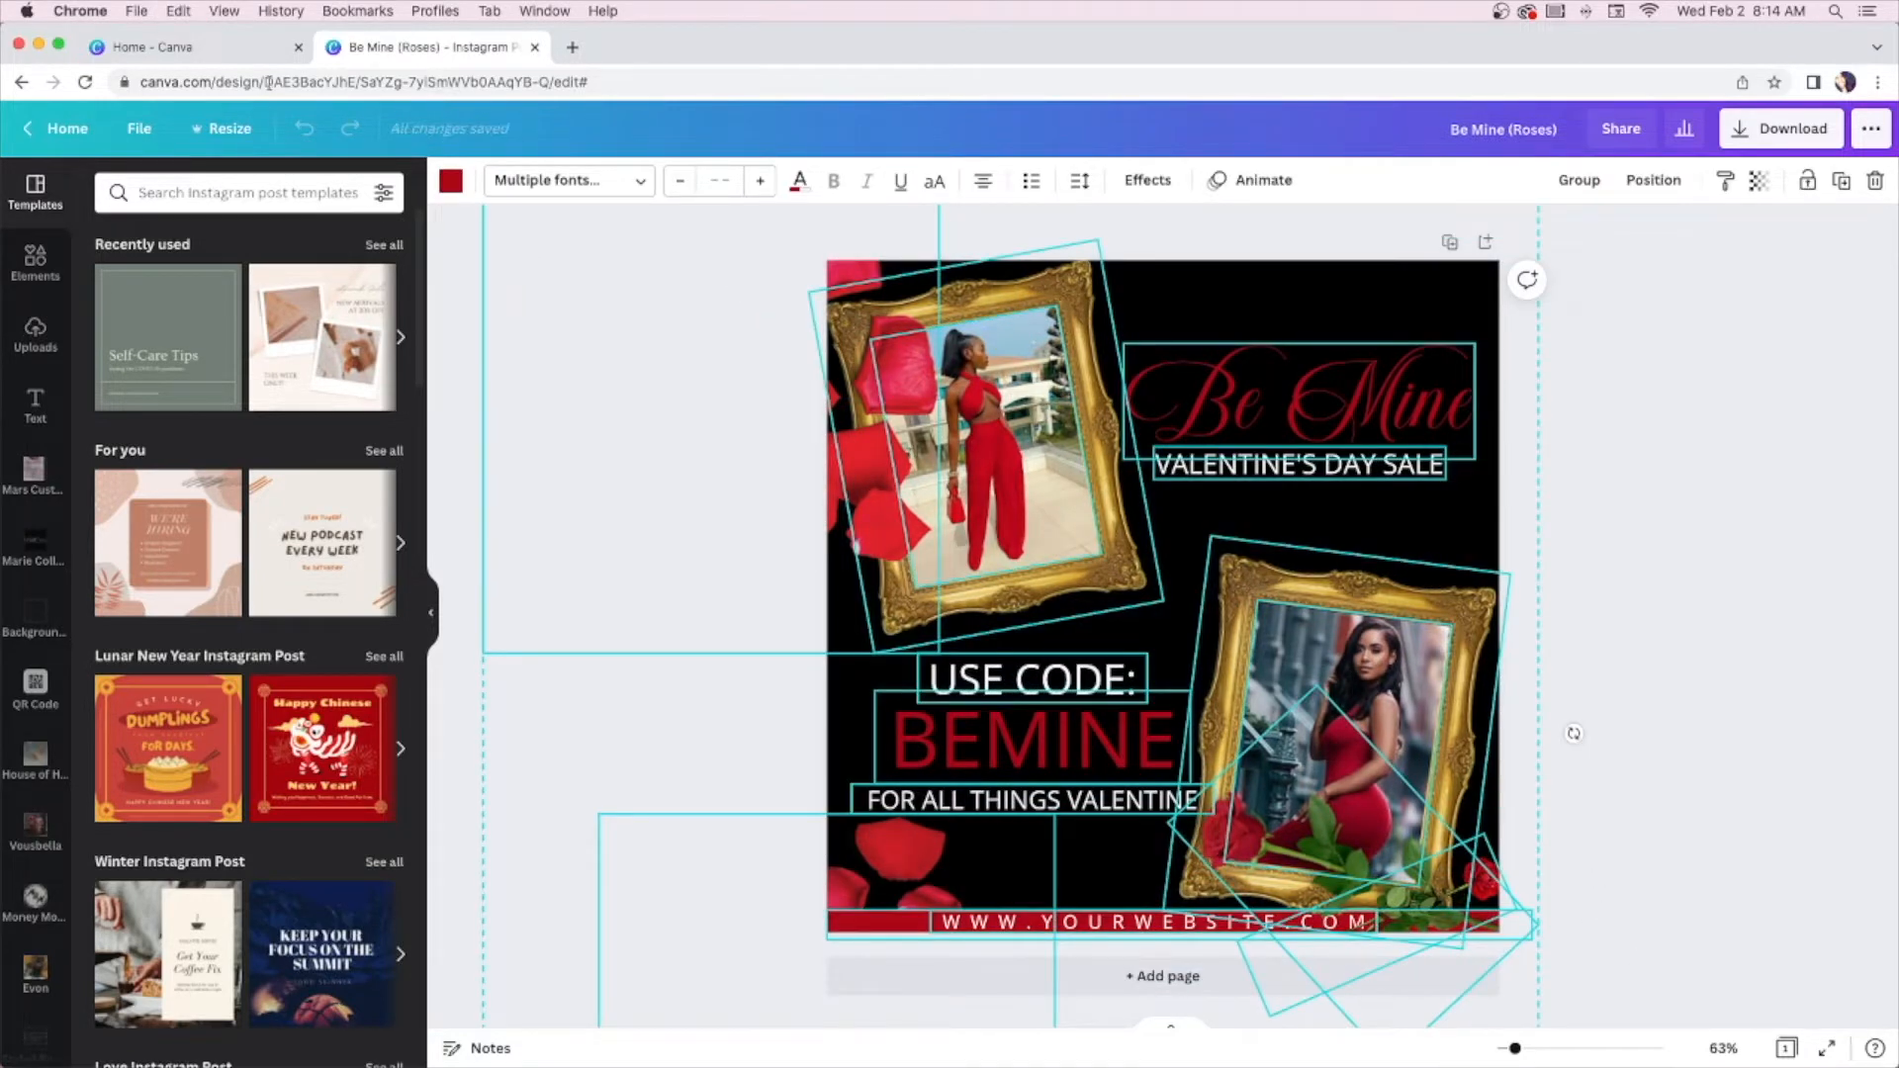
click(219, 53)
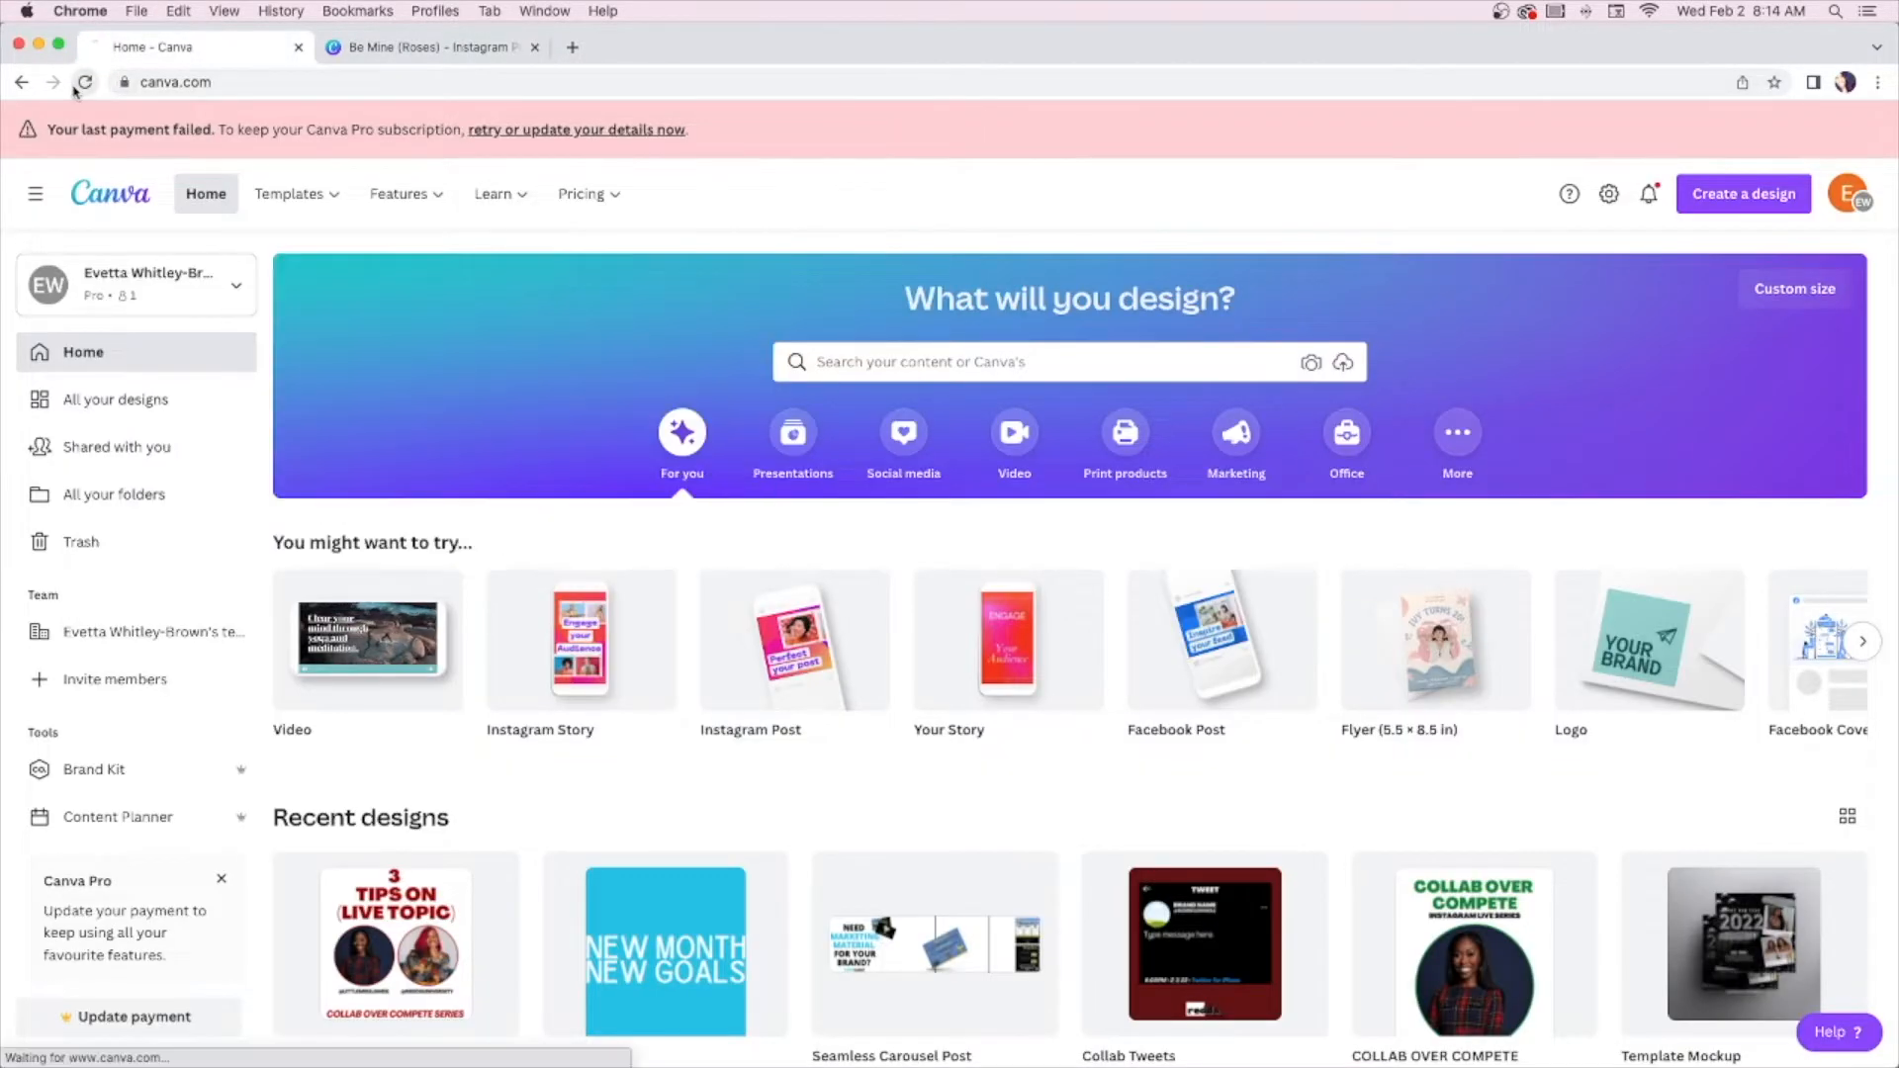
Look through the recent designs on the home page for existing website and mockup designs
scroll(1157, 893, down, 5)
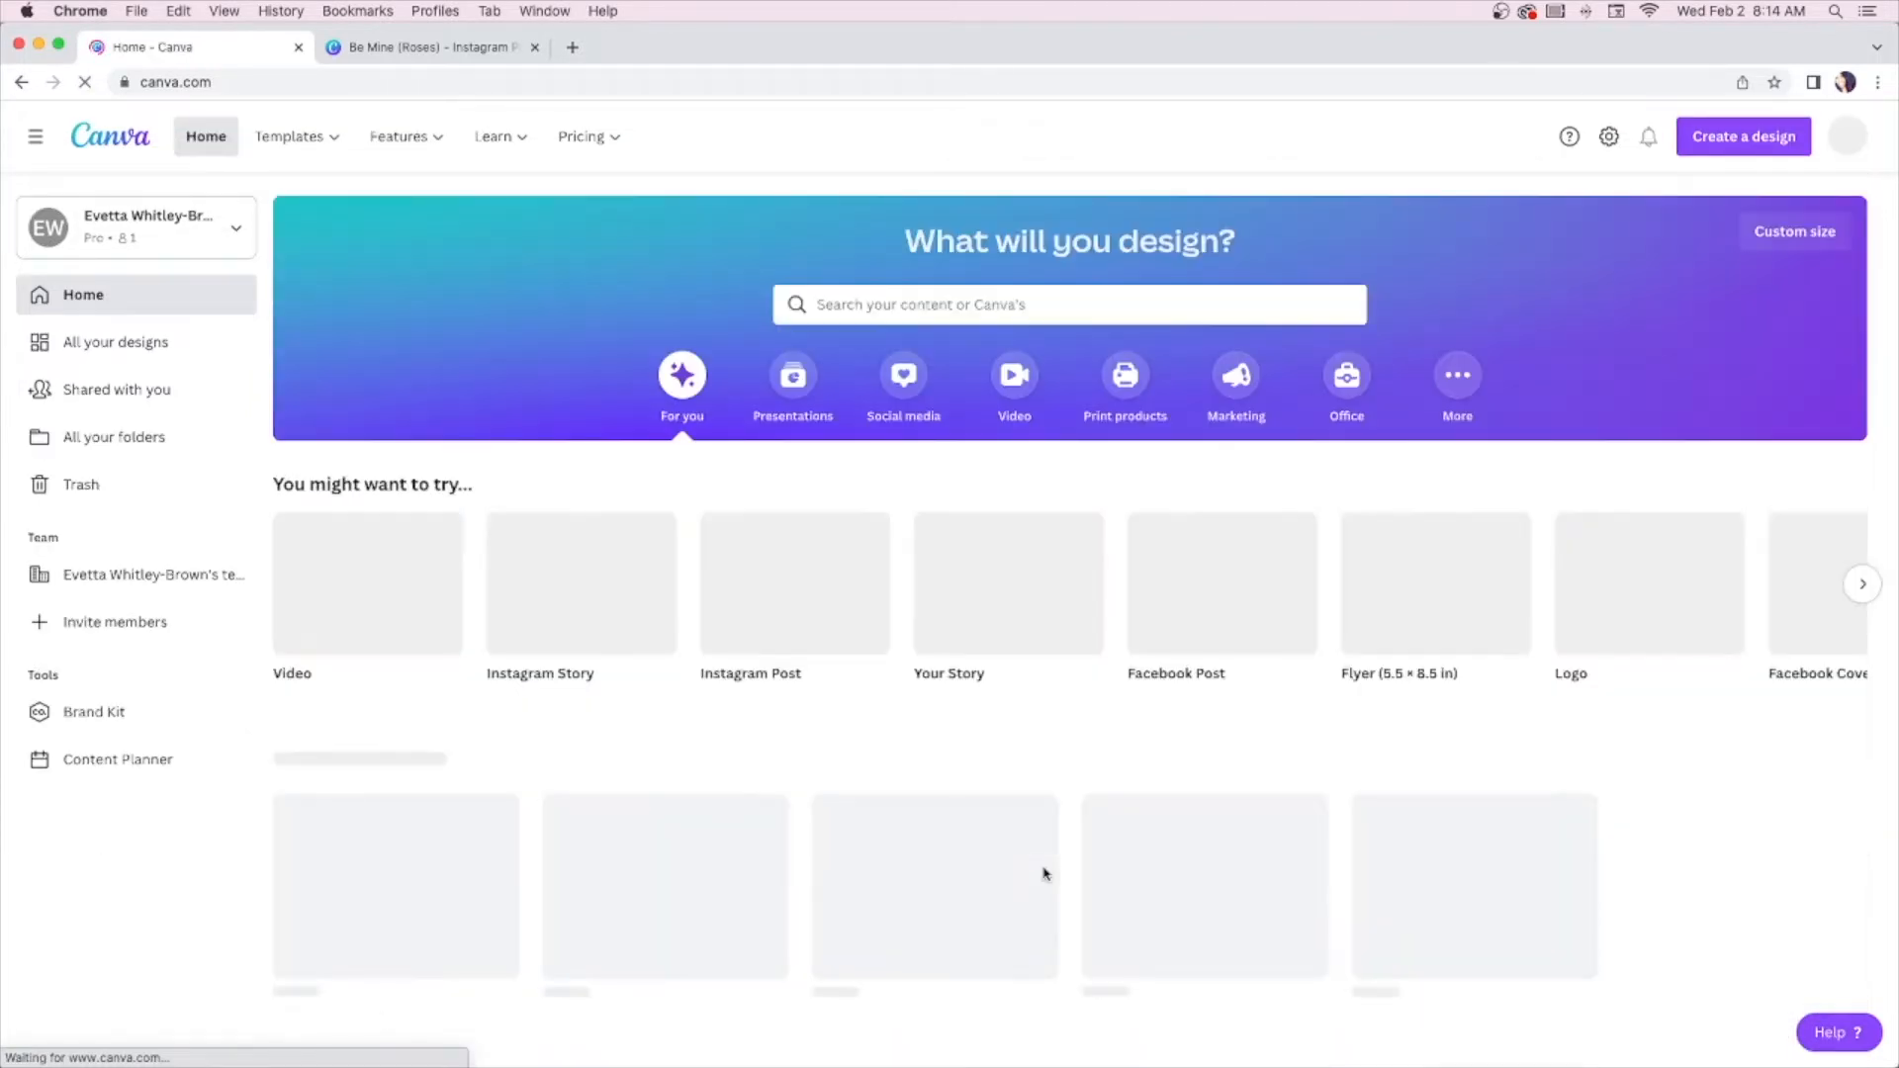
scroll(1045, 874, down, 2)
scroll(1043, 874, down, 5)
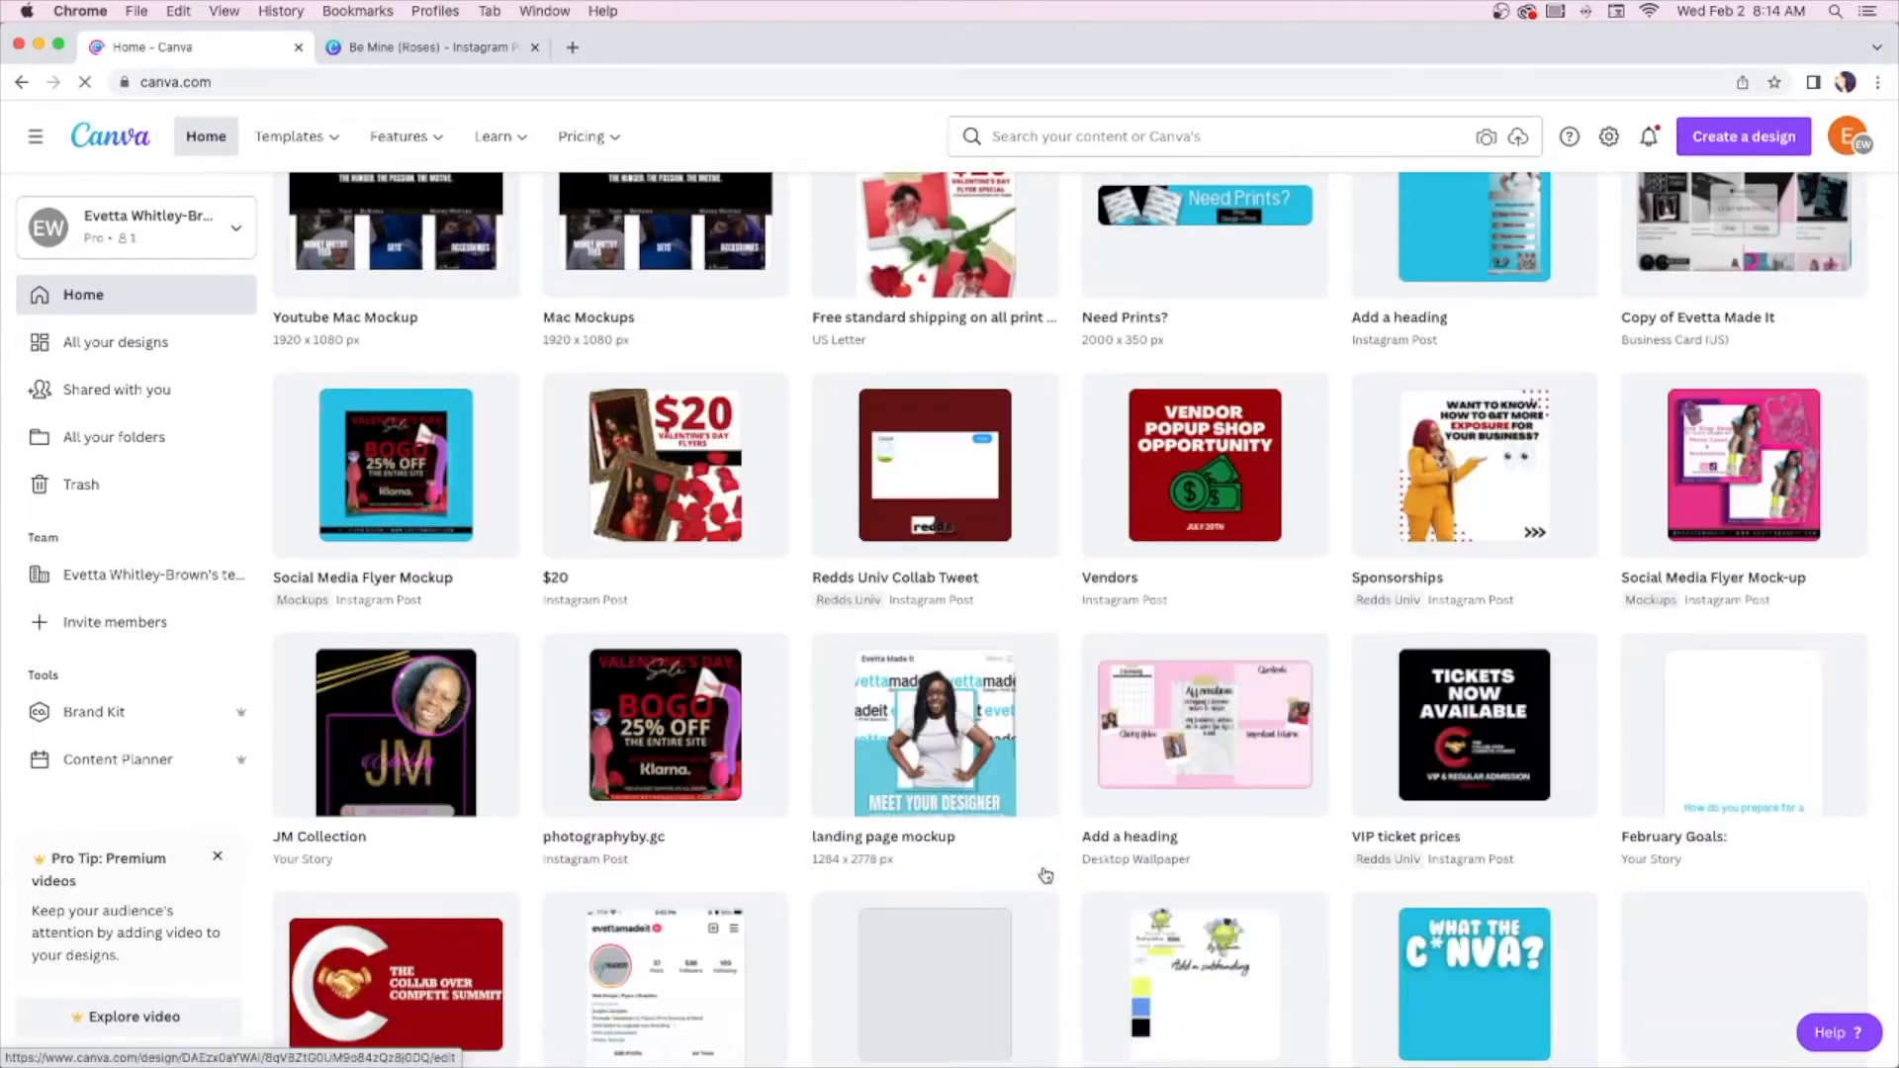
scroll(1624, 748, down, 8)
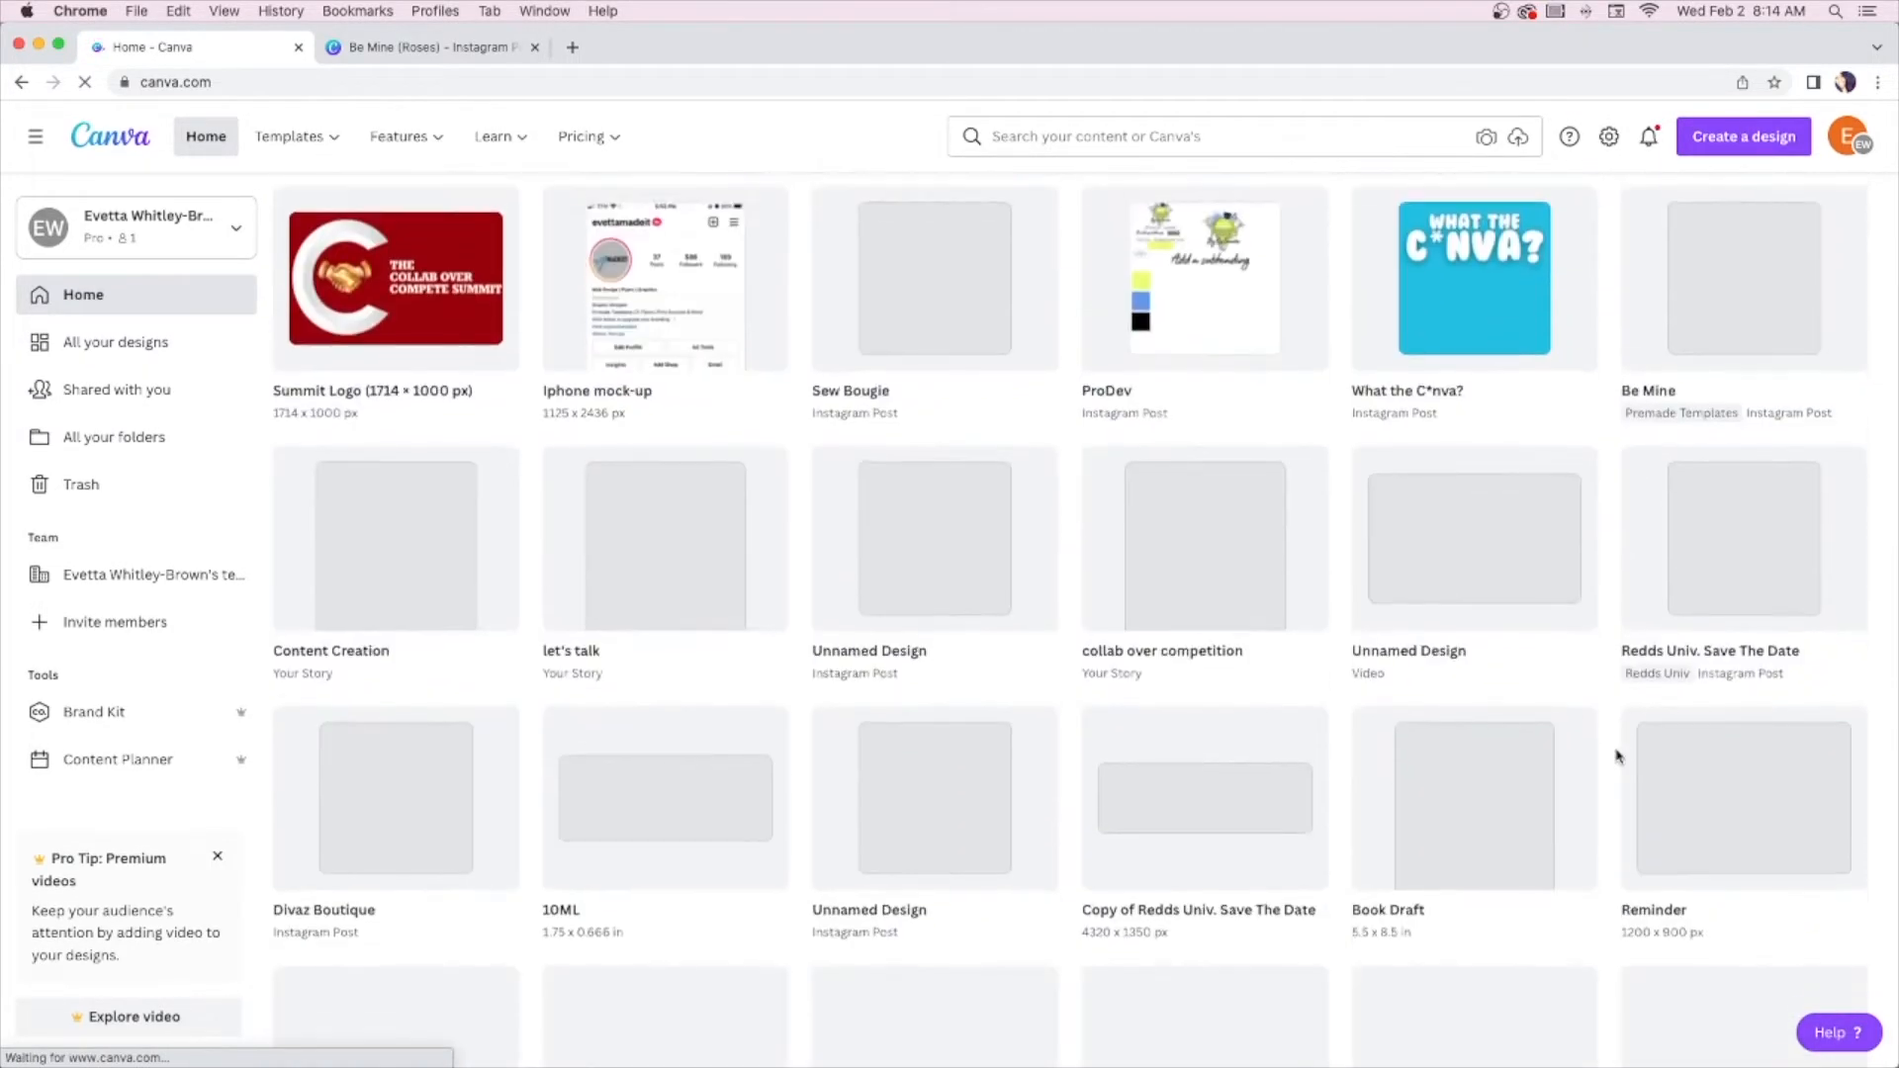
scroll(1541, 728, down, 2)
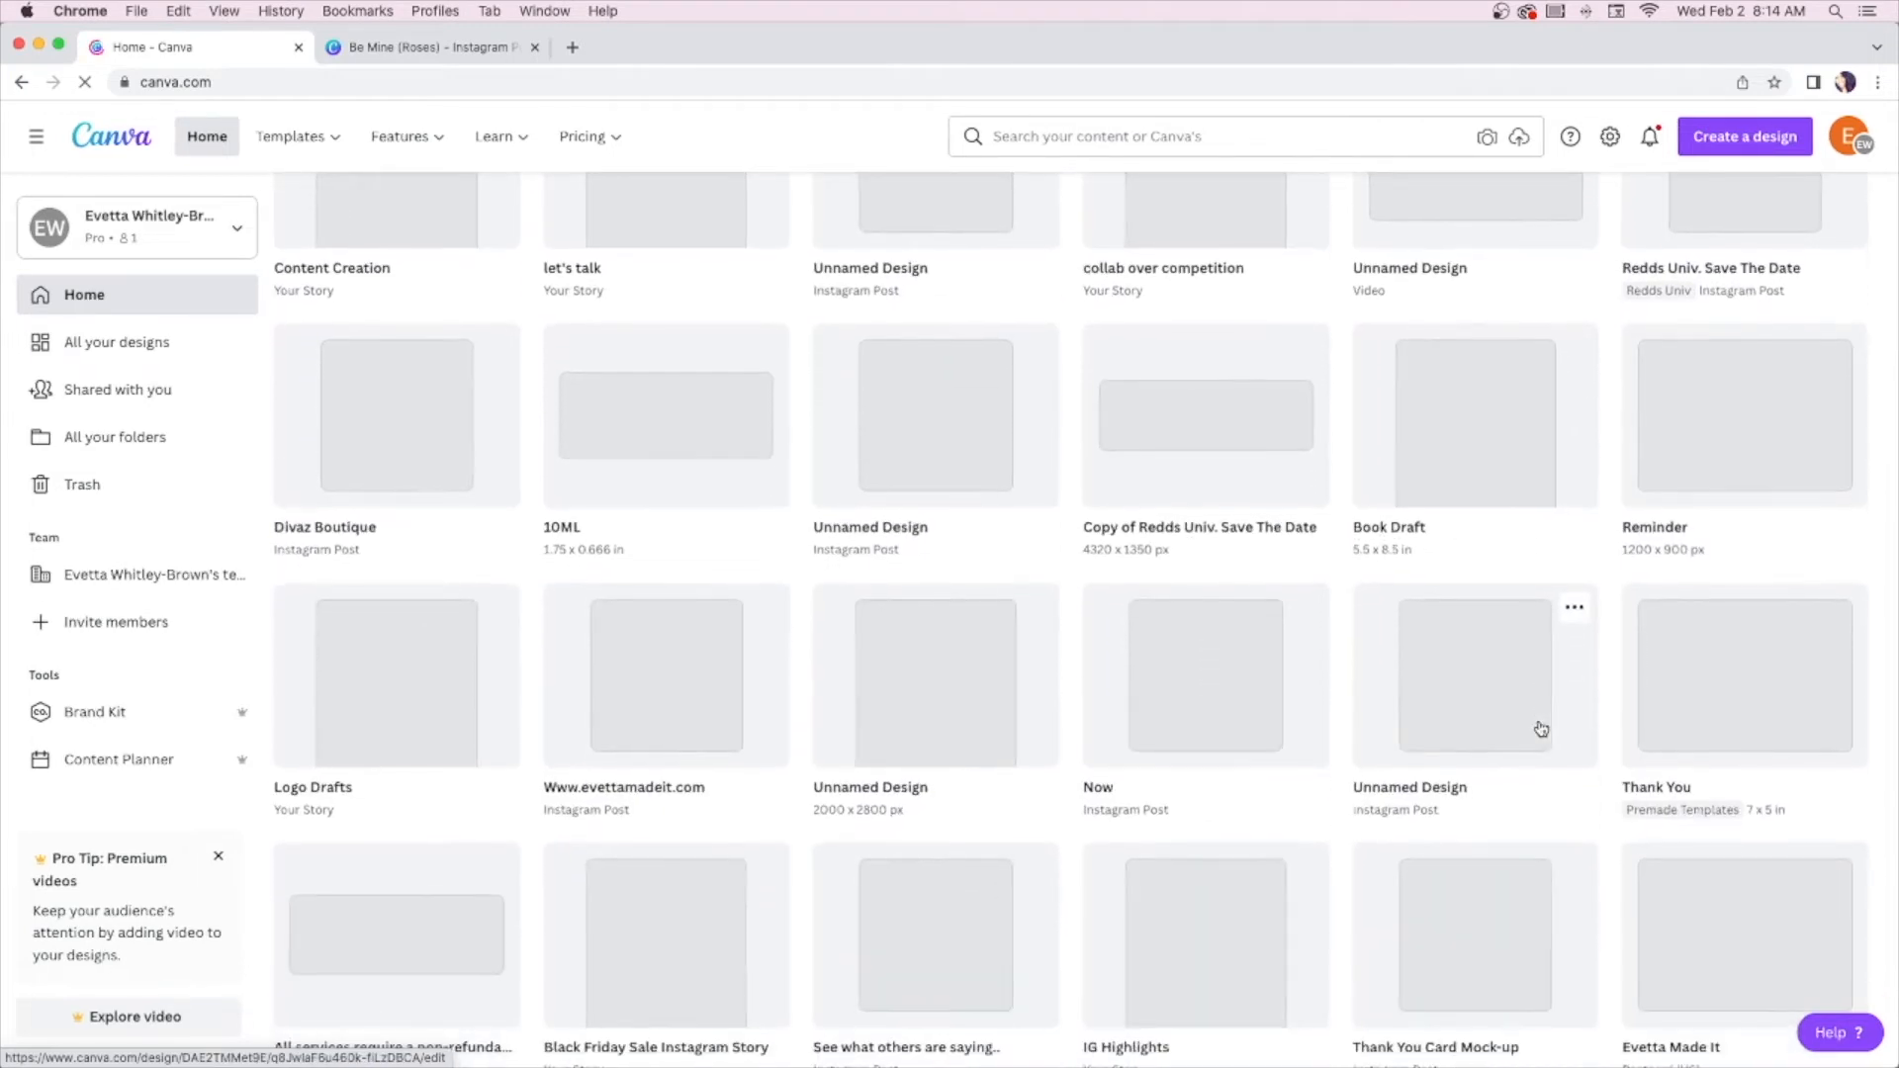
scroll(1540, 728, down, 4)
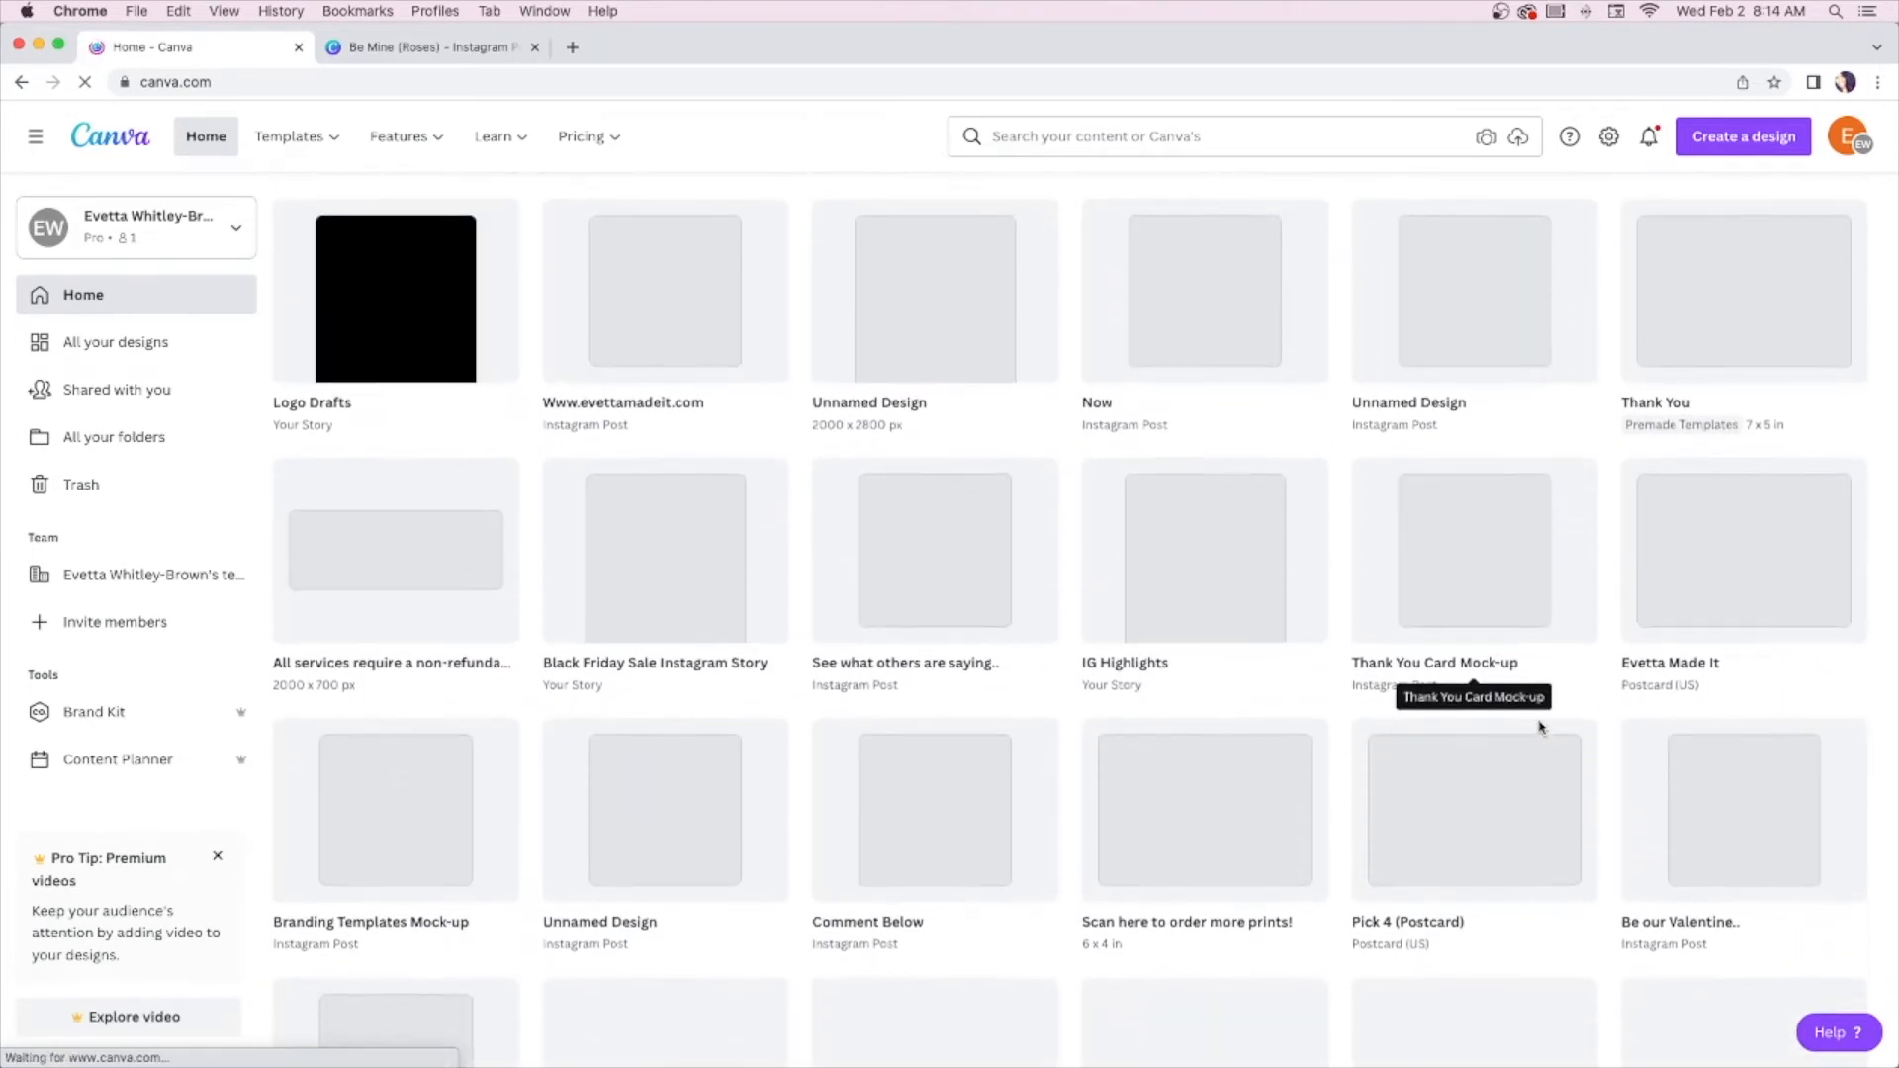
scroll(1541, 729, down, 2)
scroll(1541, 729, down, 1)
scroll(1541, 729, down, 8)
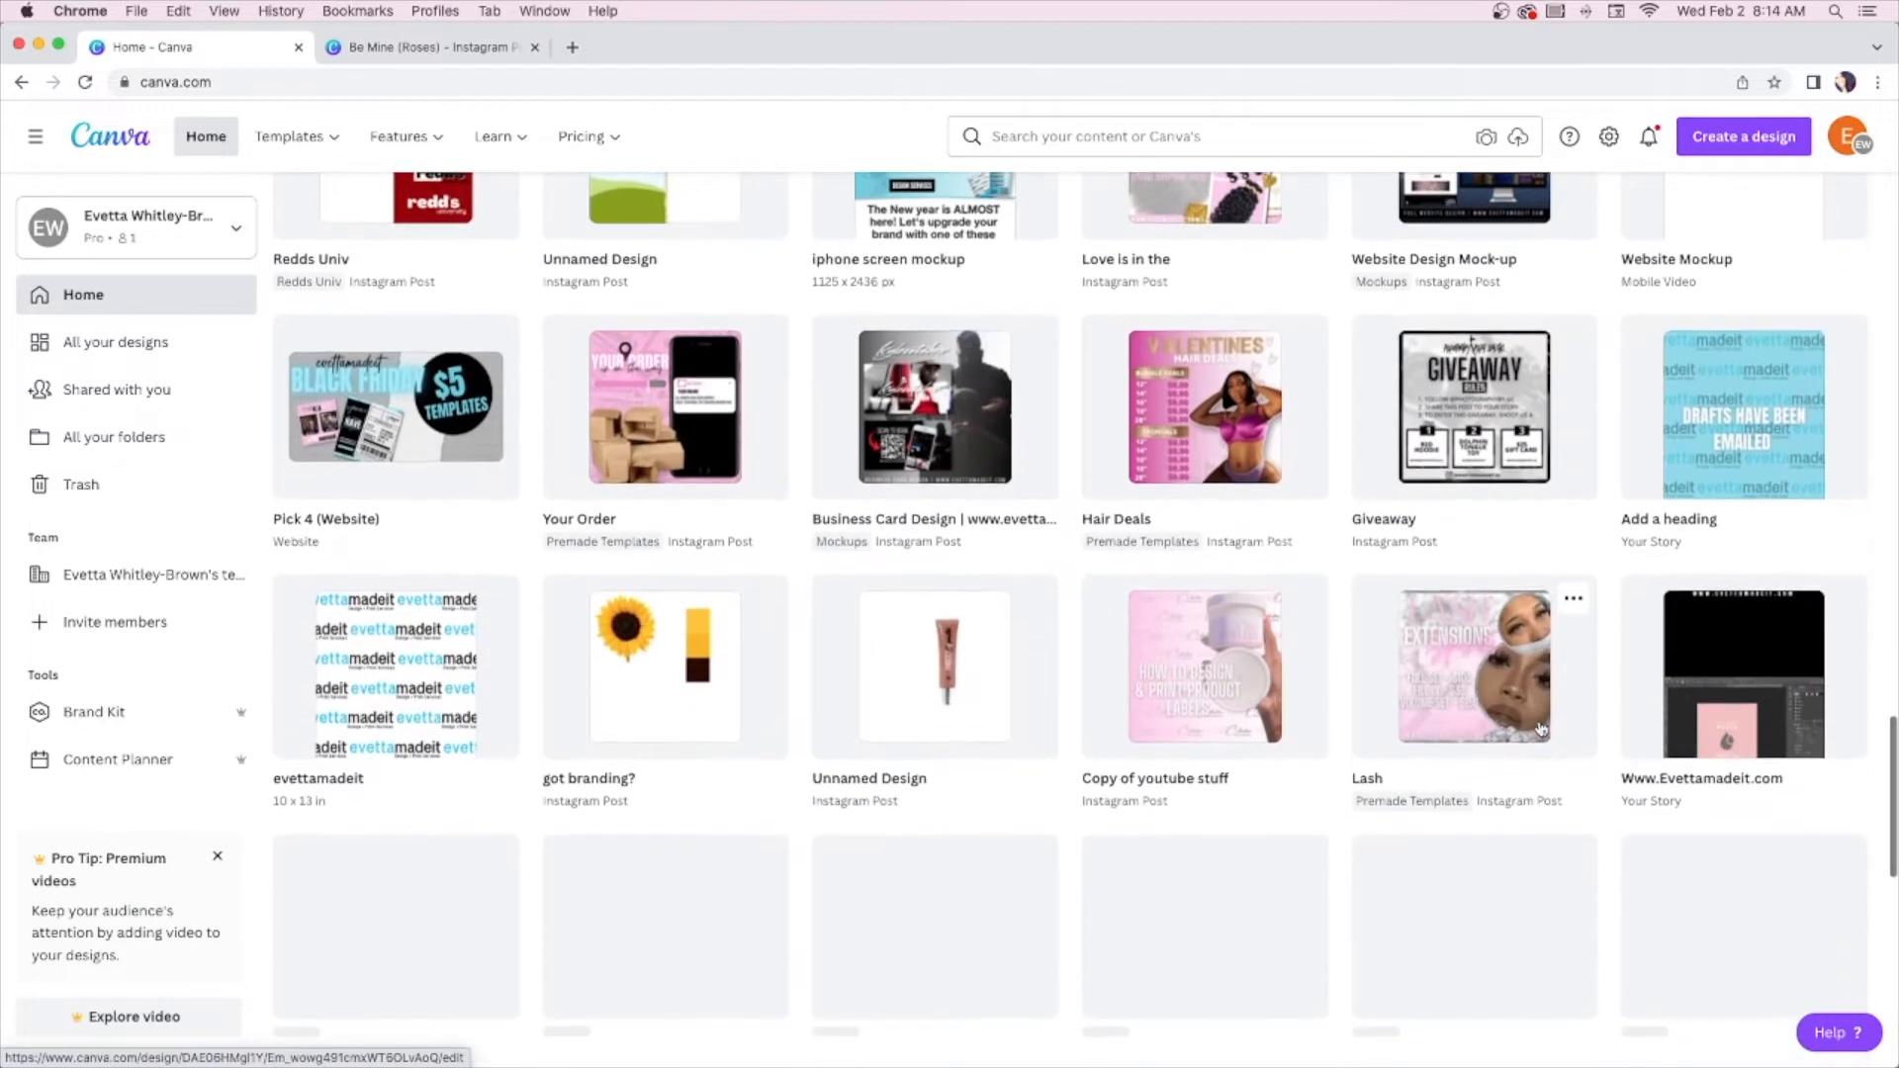
scroll(1541, 729, down, 5)
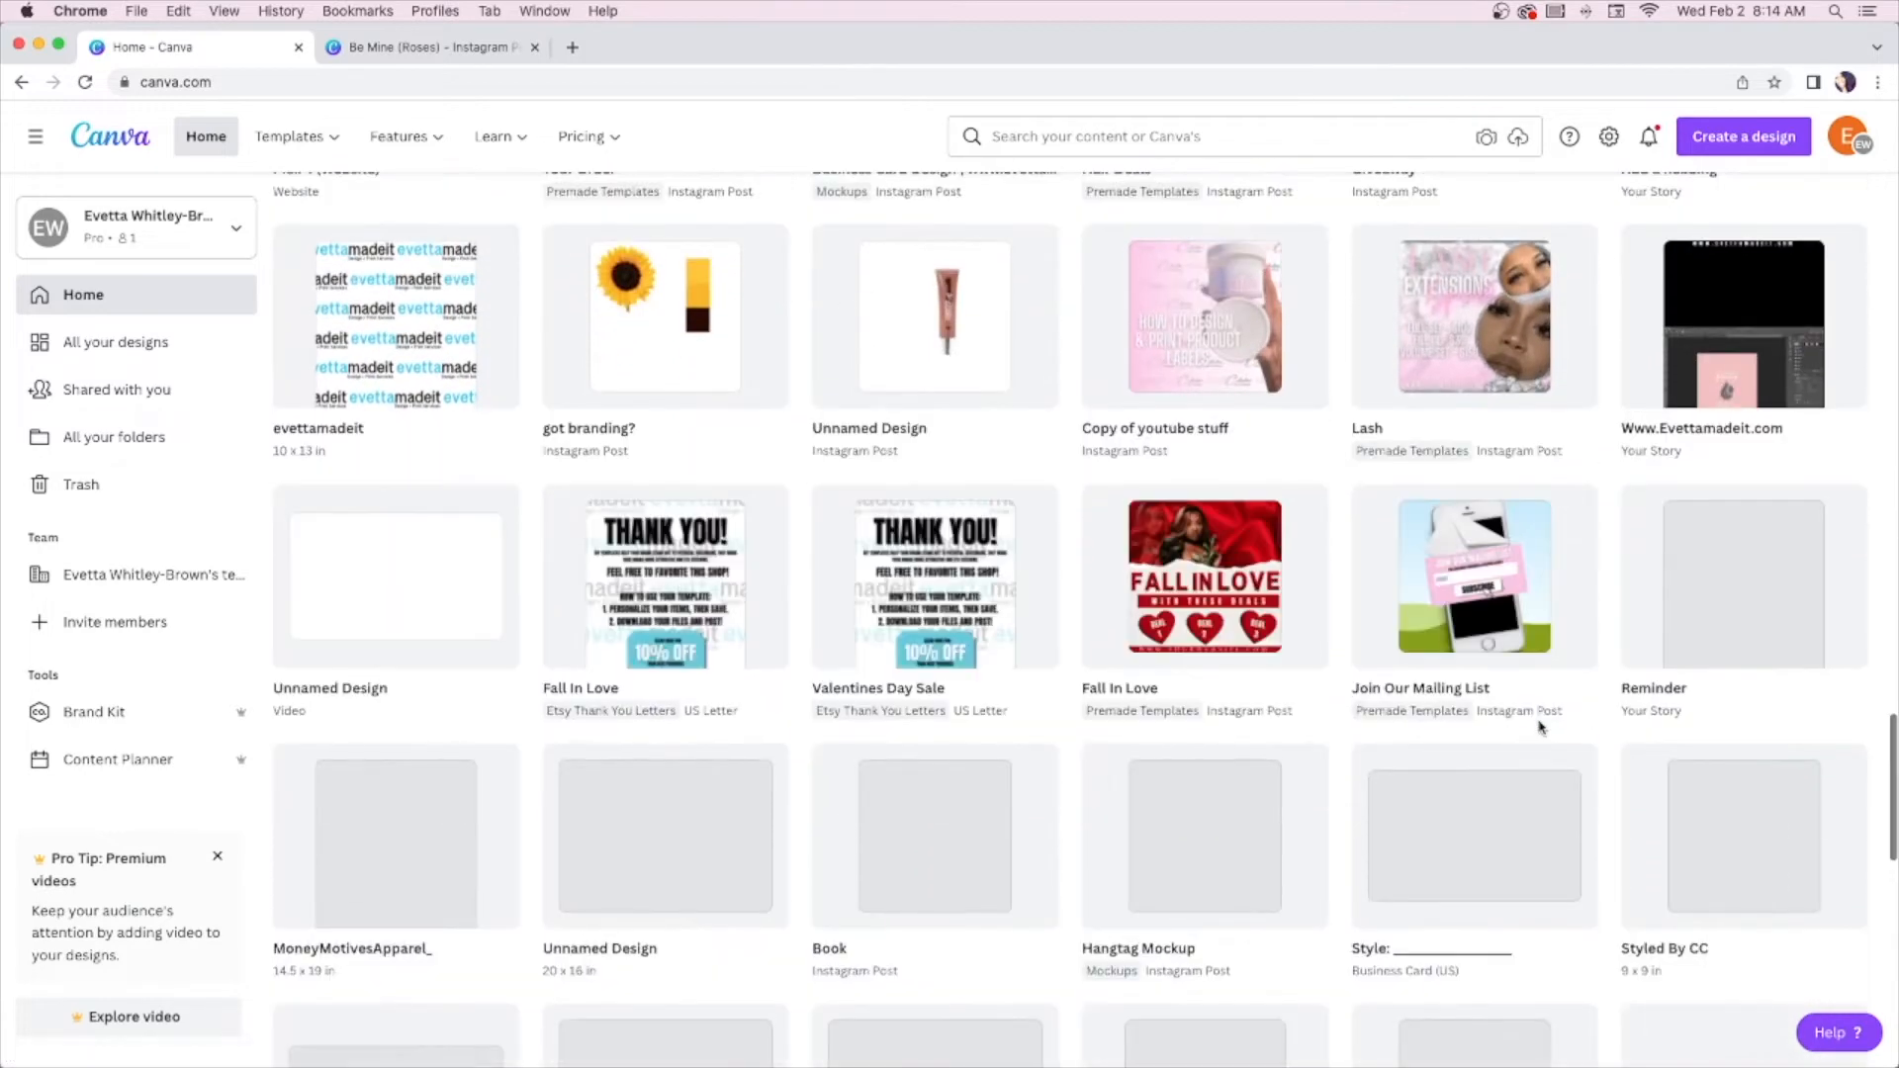
scroll(1751, 740, down, 5)
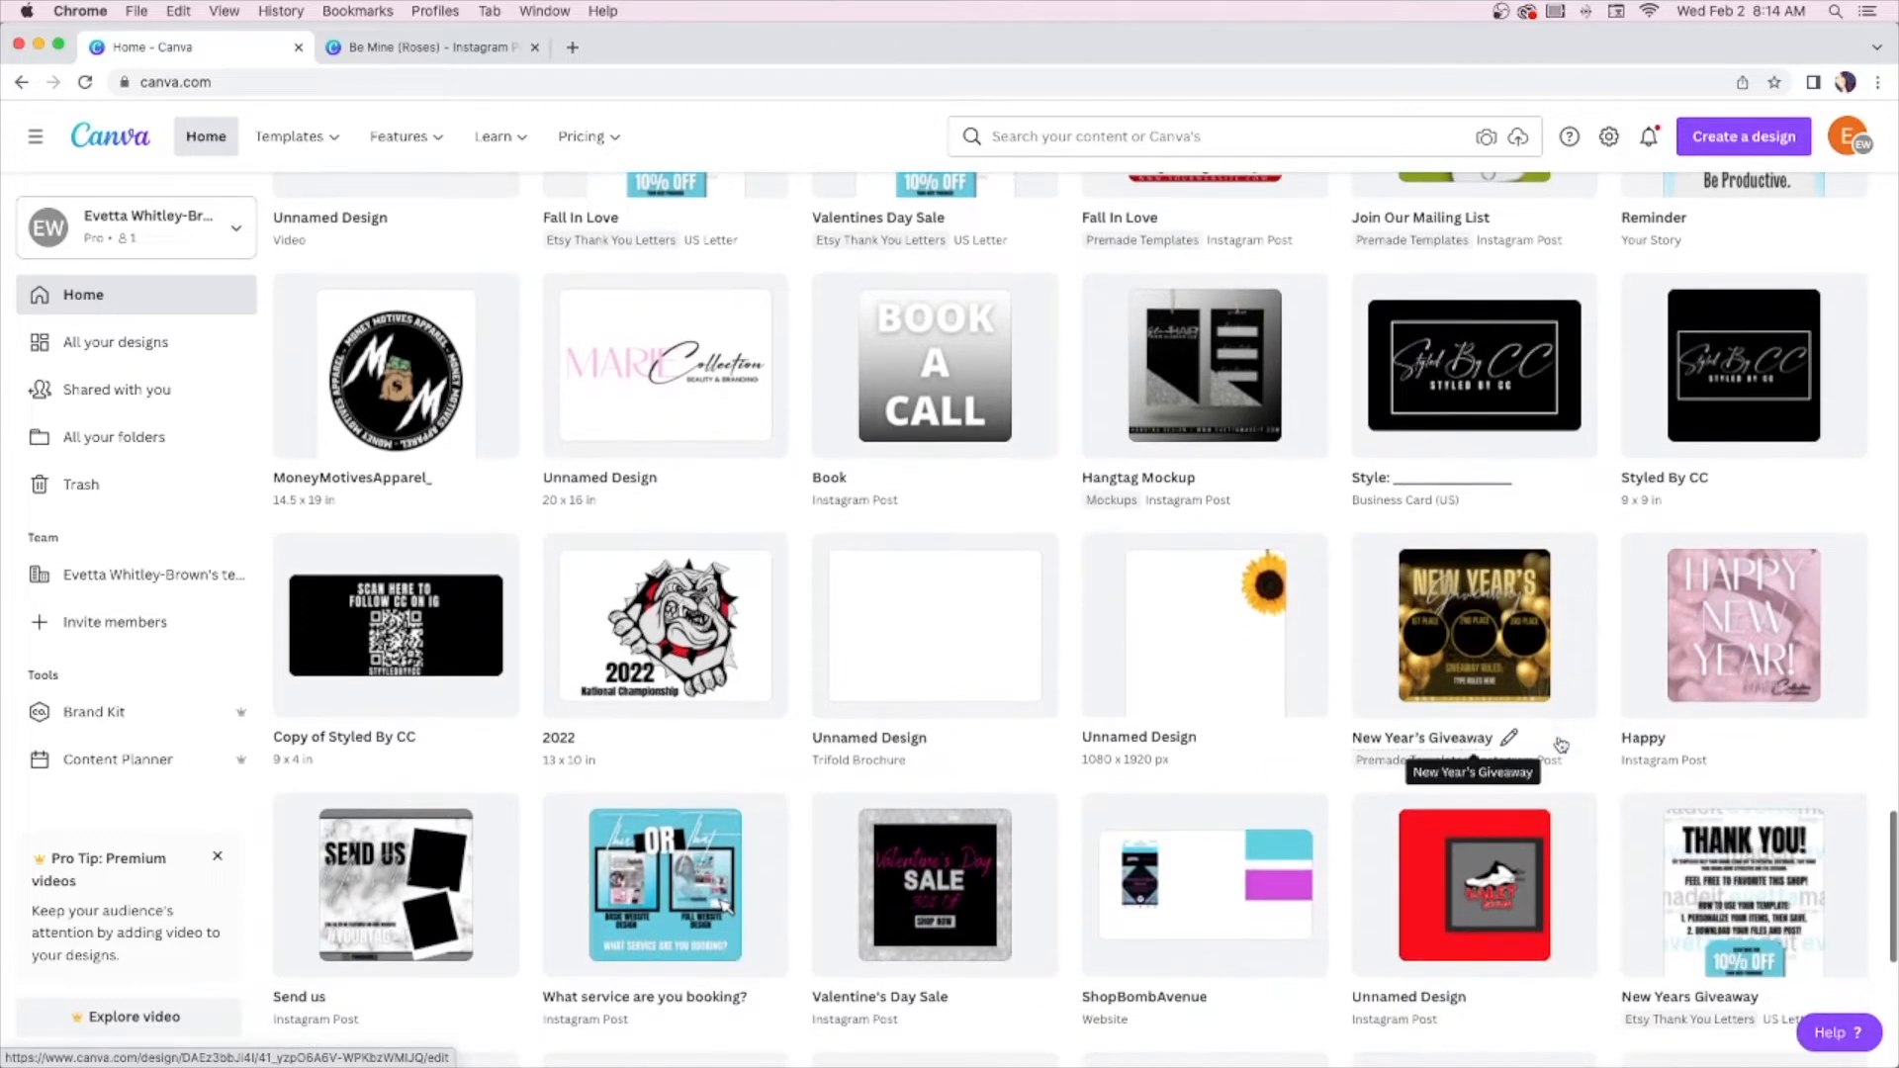
scroll(1560, 743, down, 2)
scroll(1560, 743, down, 3)
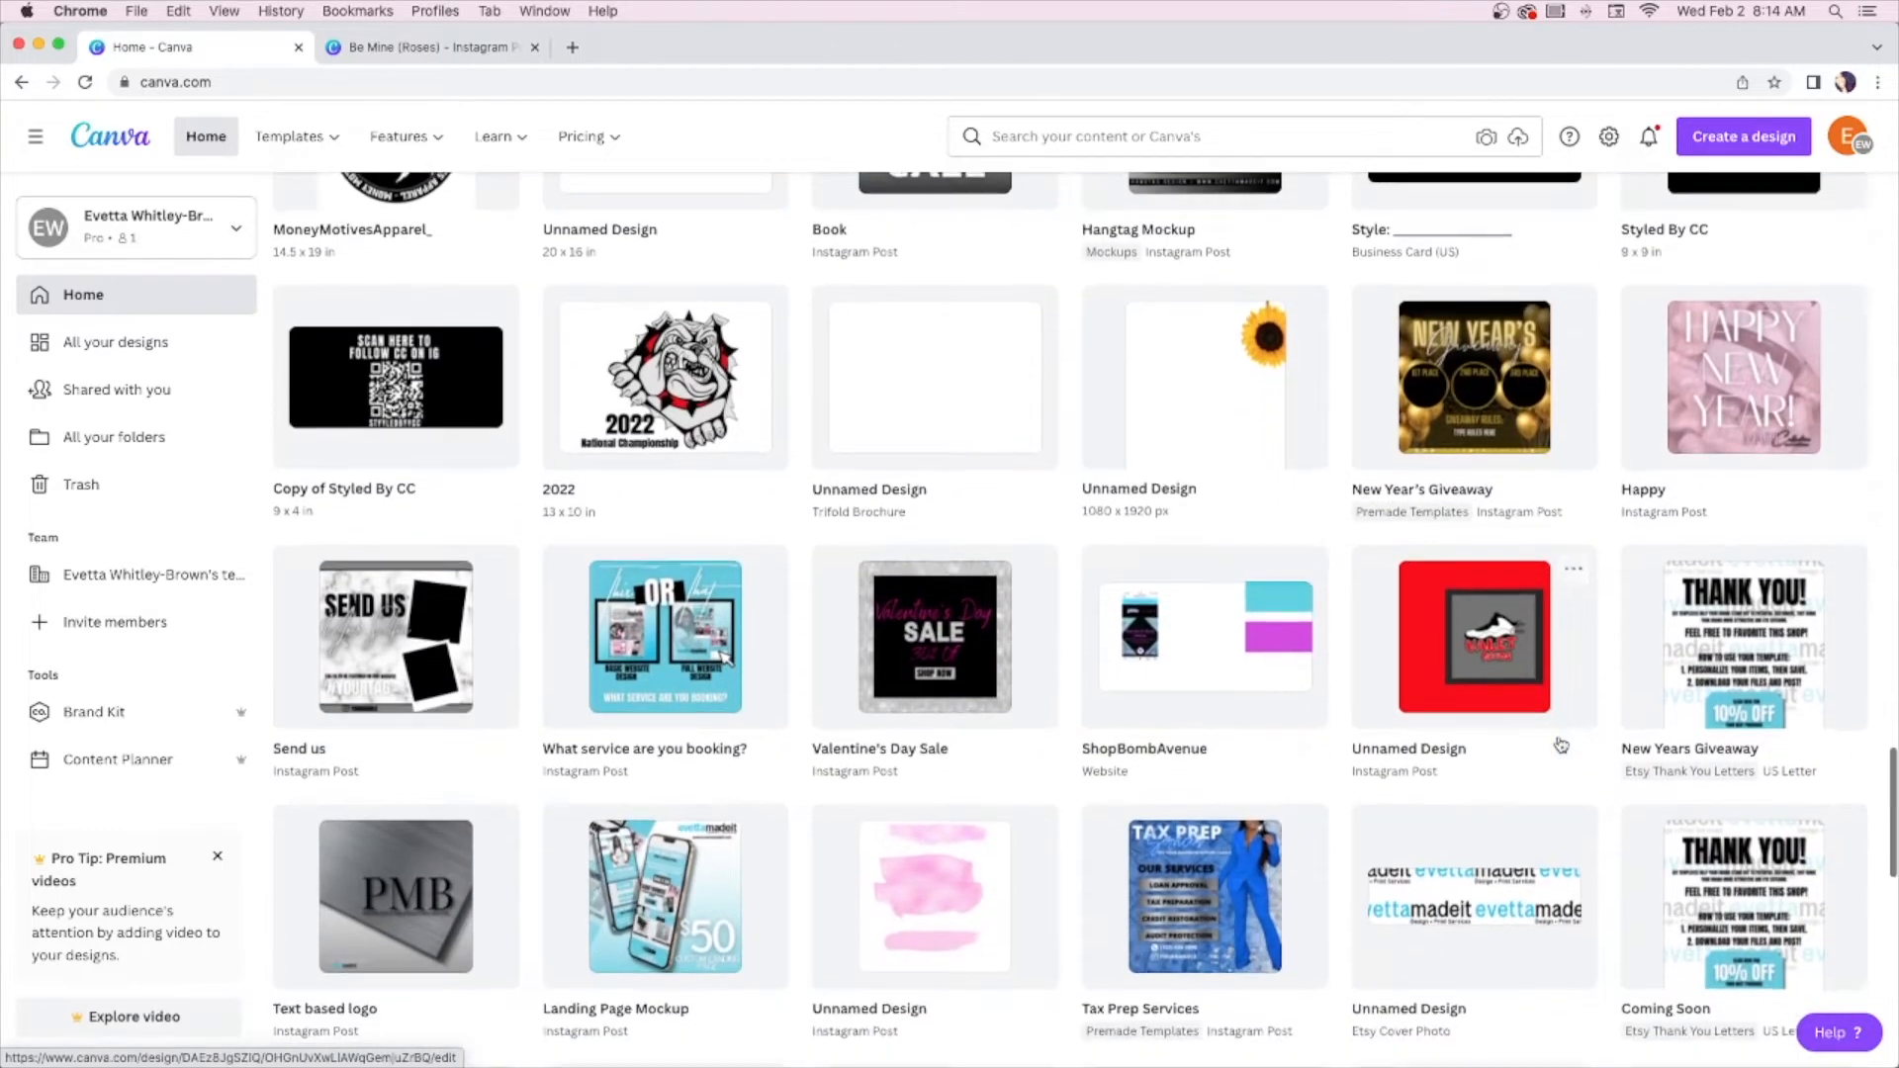
scroll(1561, 744, down, 1)
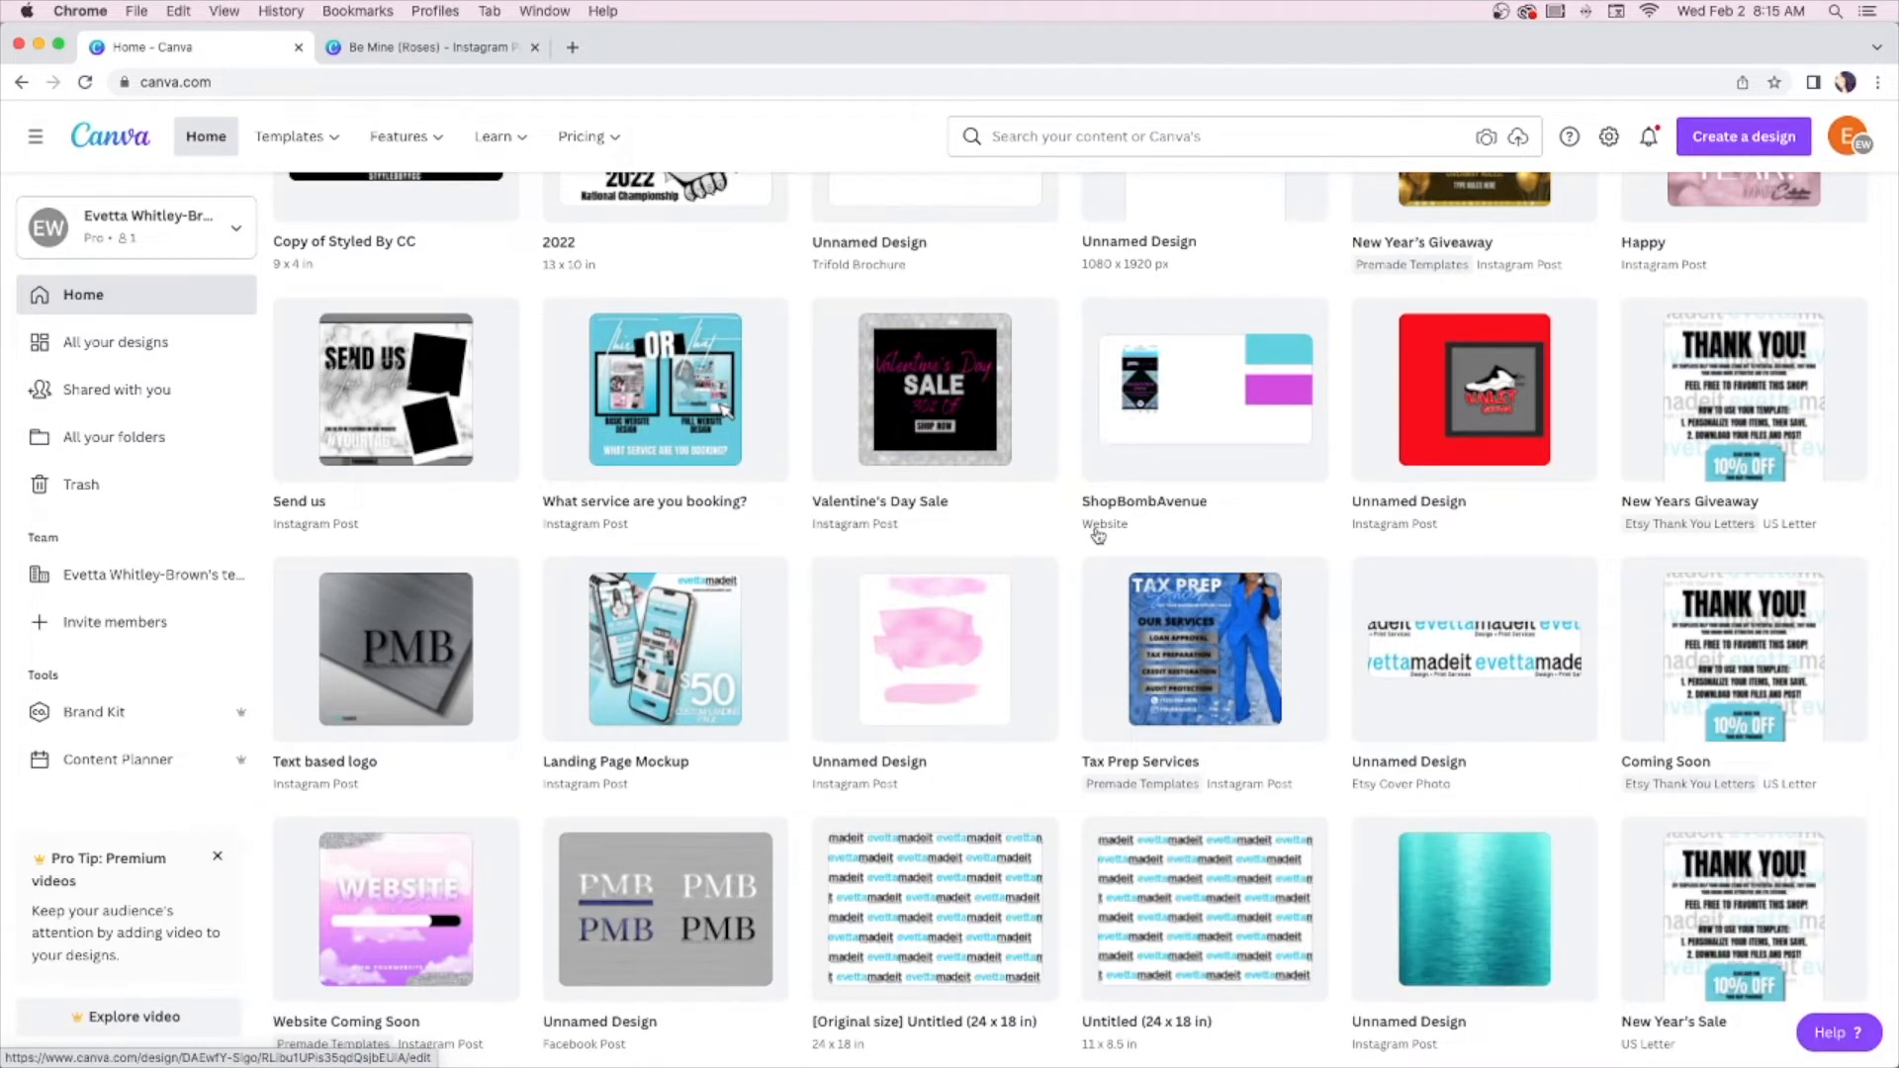
scroll(1103, 524, down, 10)
scroll(1107, 517, up, 6)
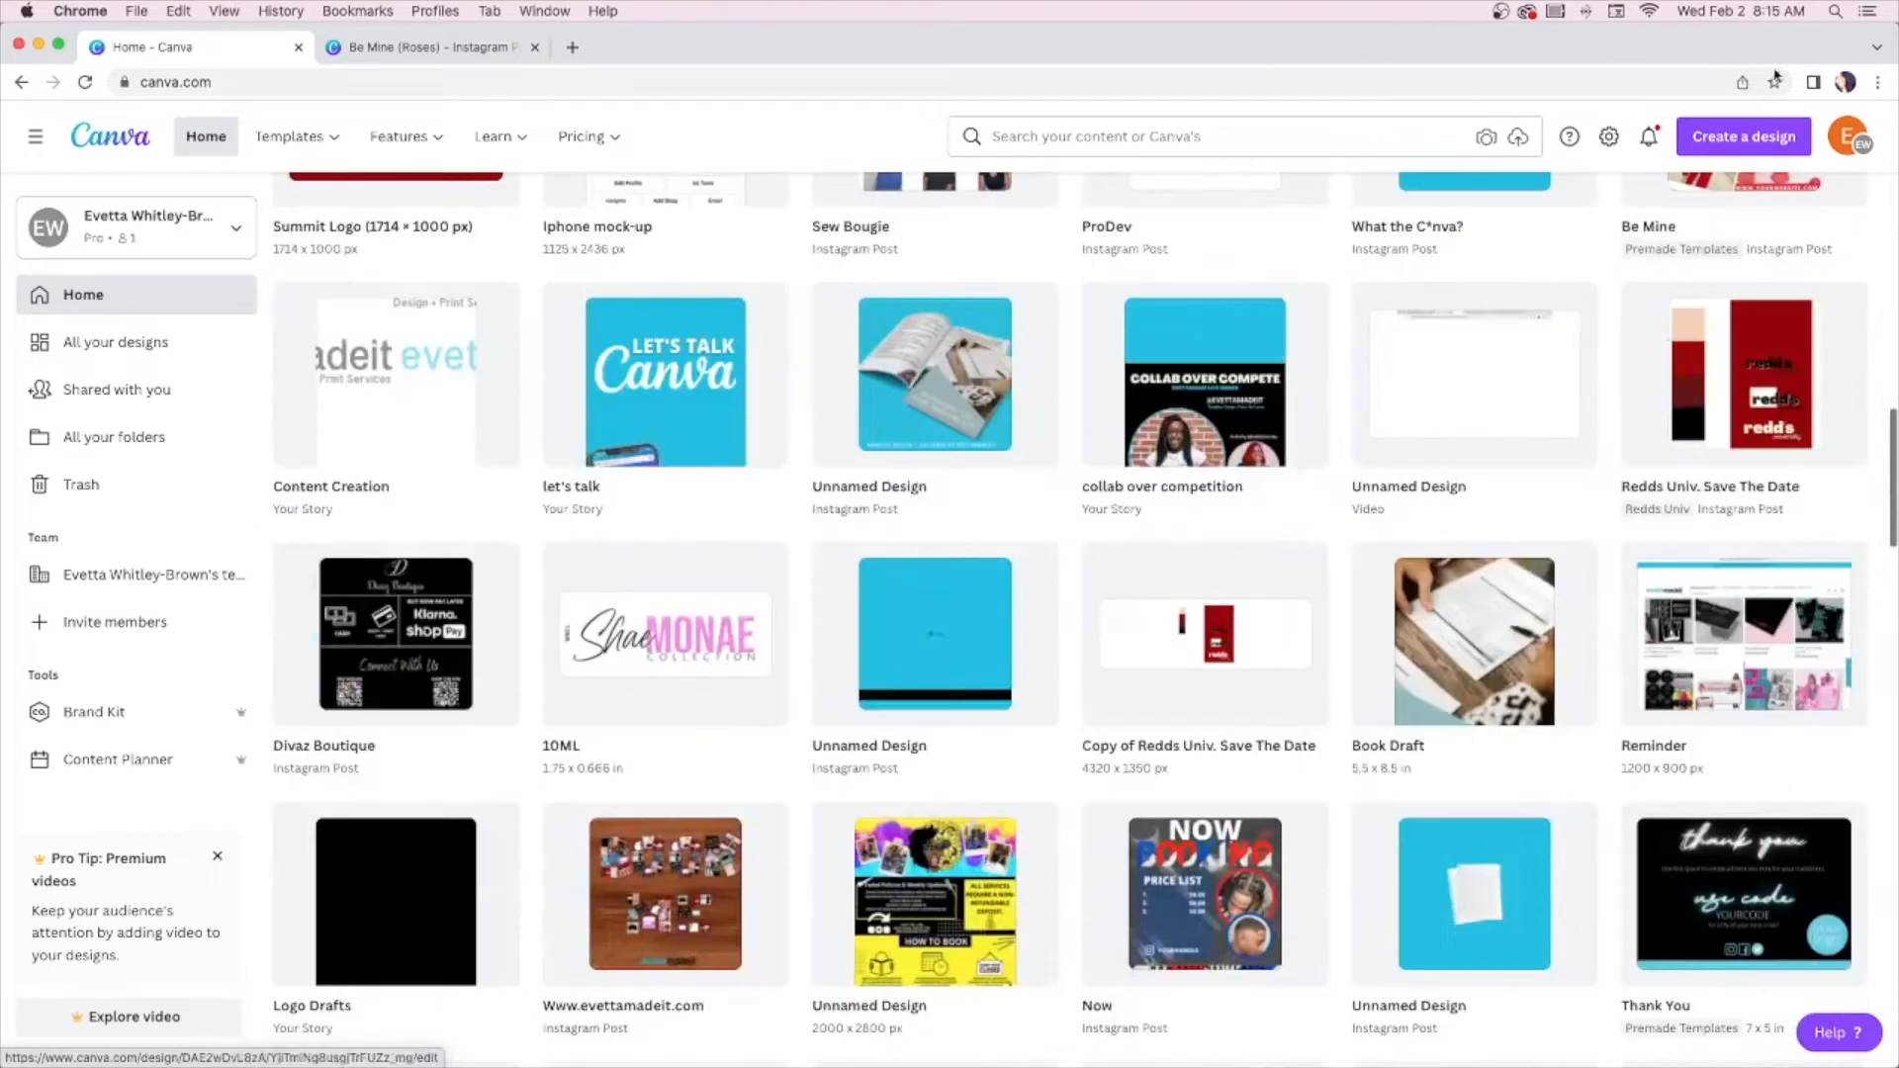
Find the website format and create a new blank Website design at 1366 × 768 px
click(1746, 136)
text(website)
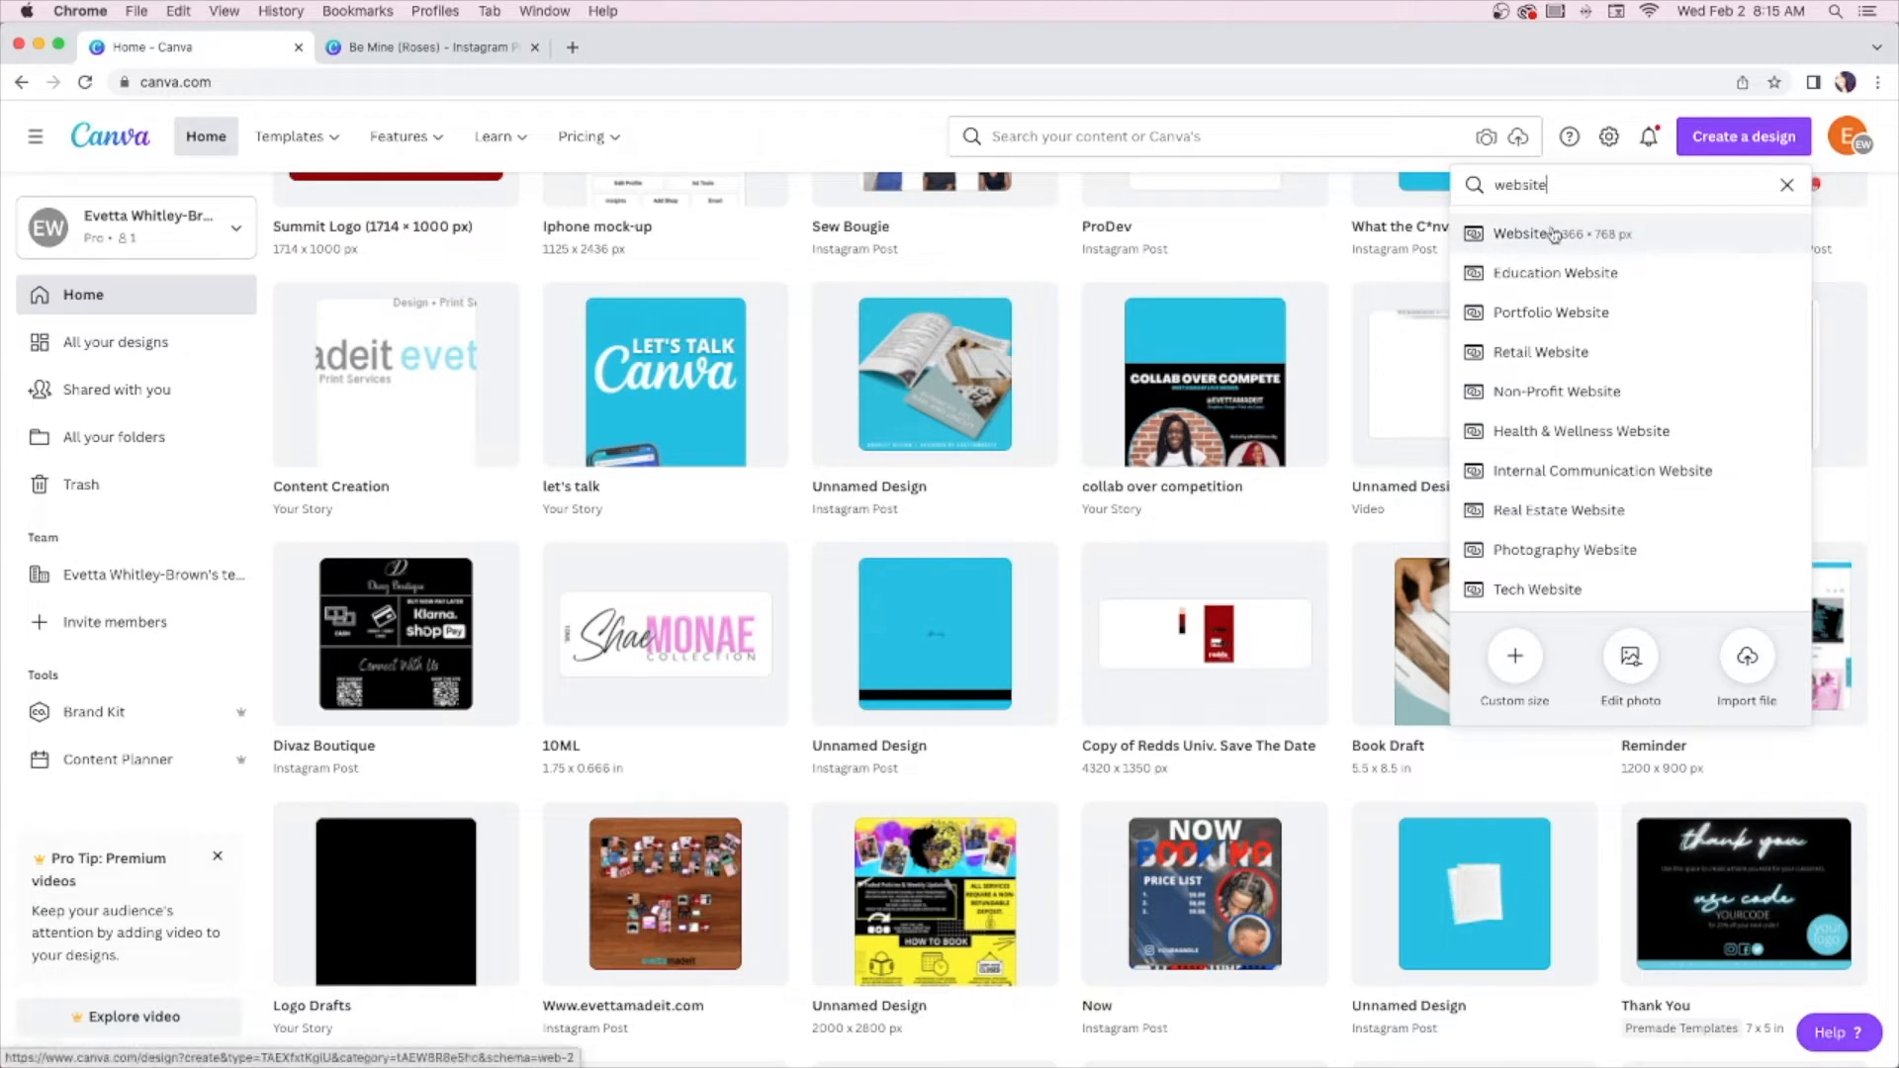
scroll(1524, 235, down, 1)
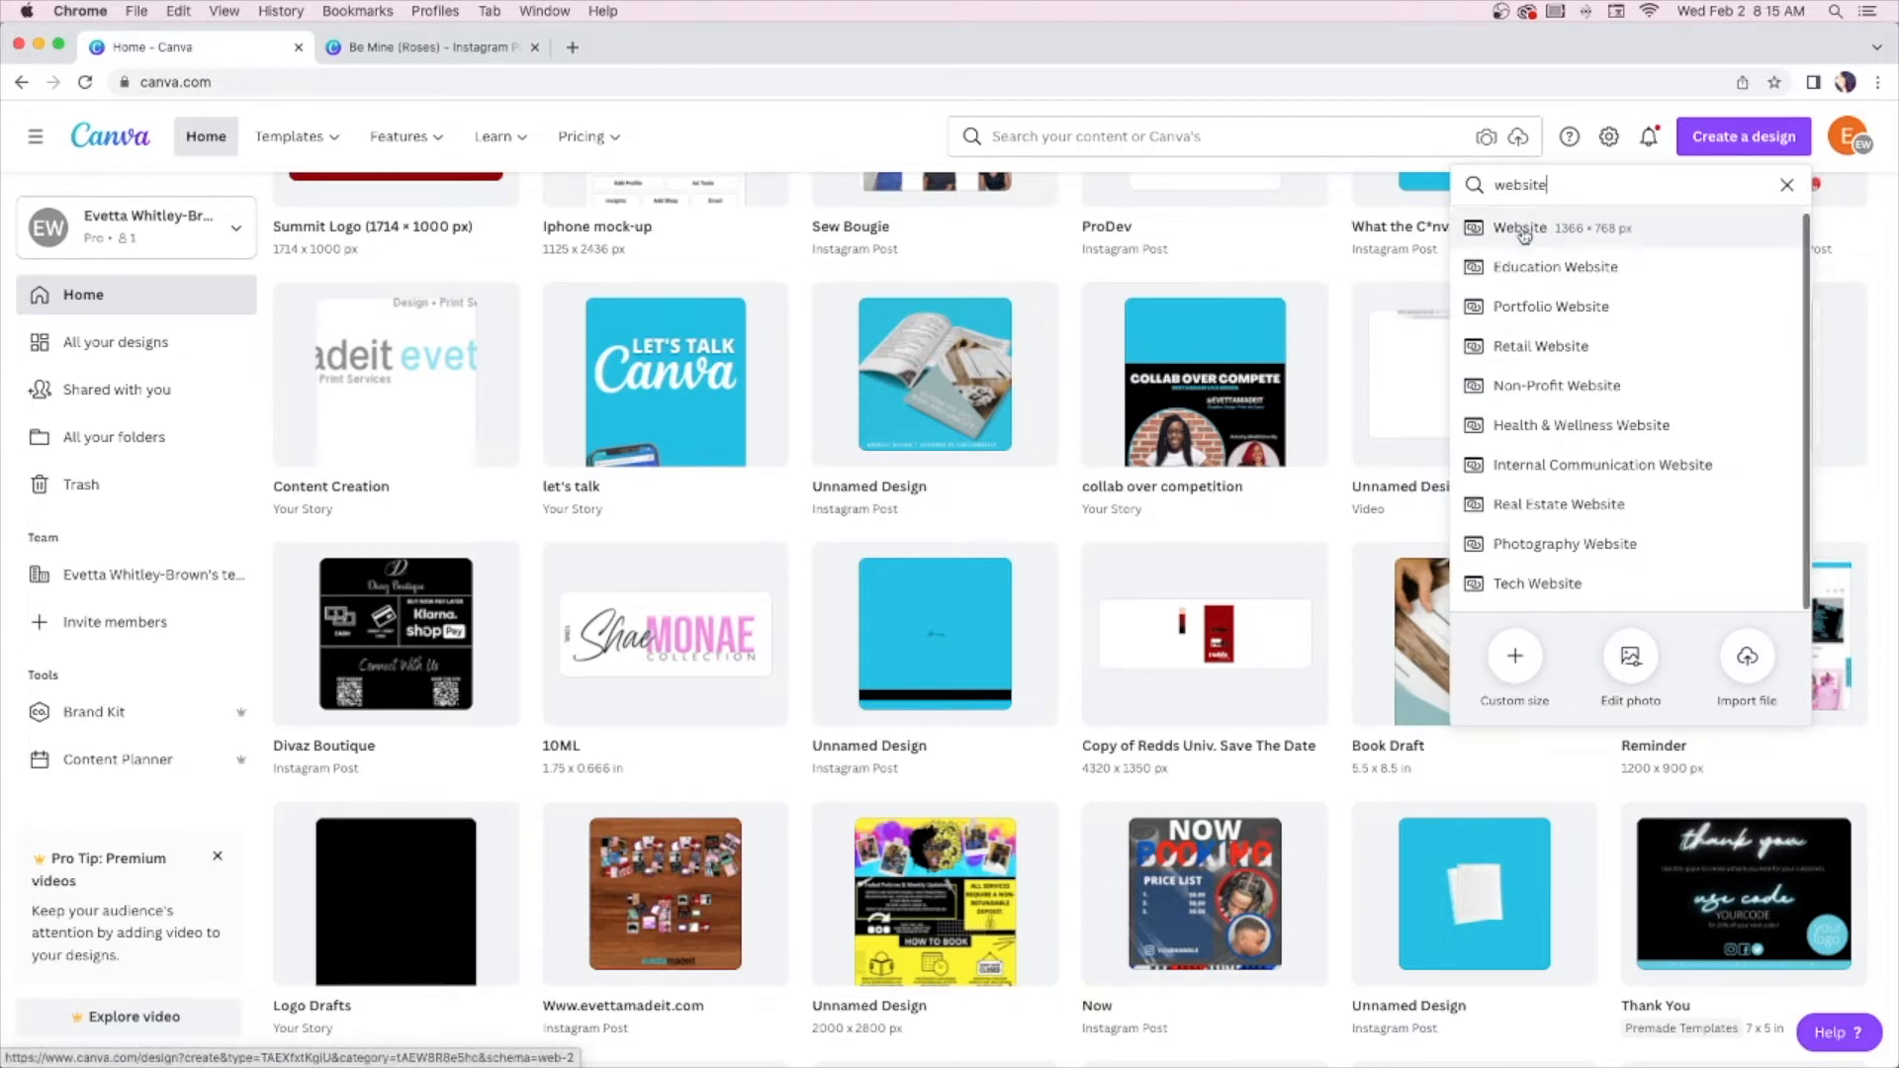
click(1599, 230)
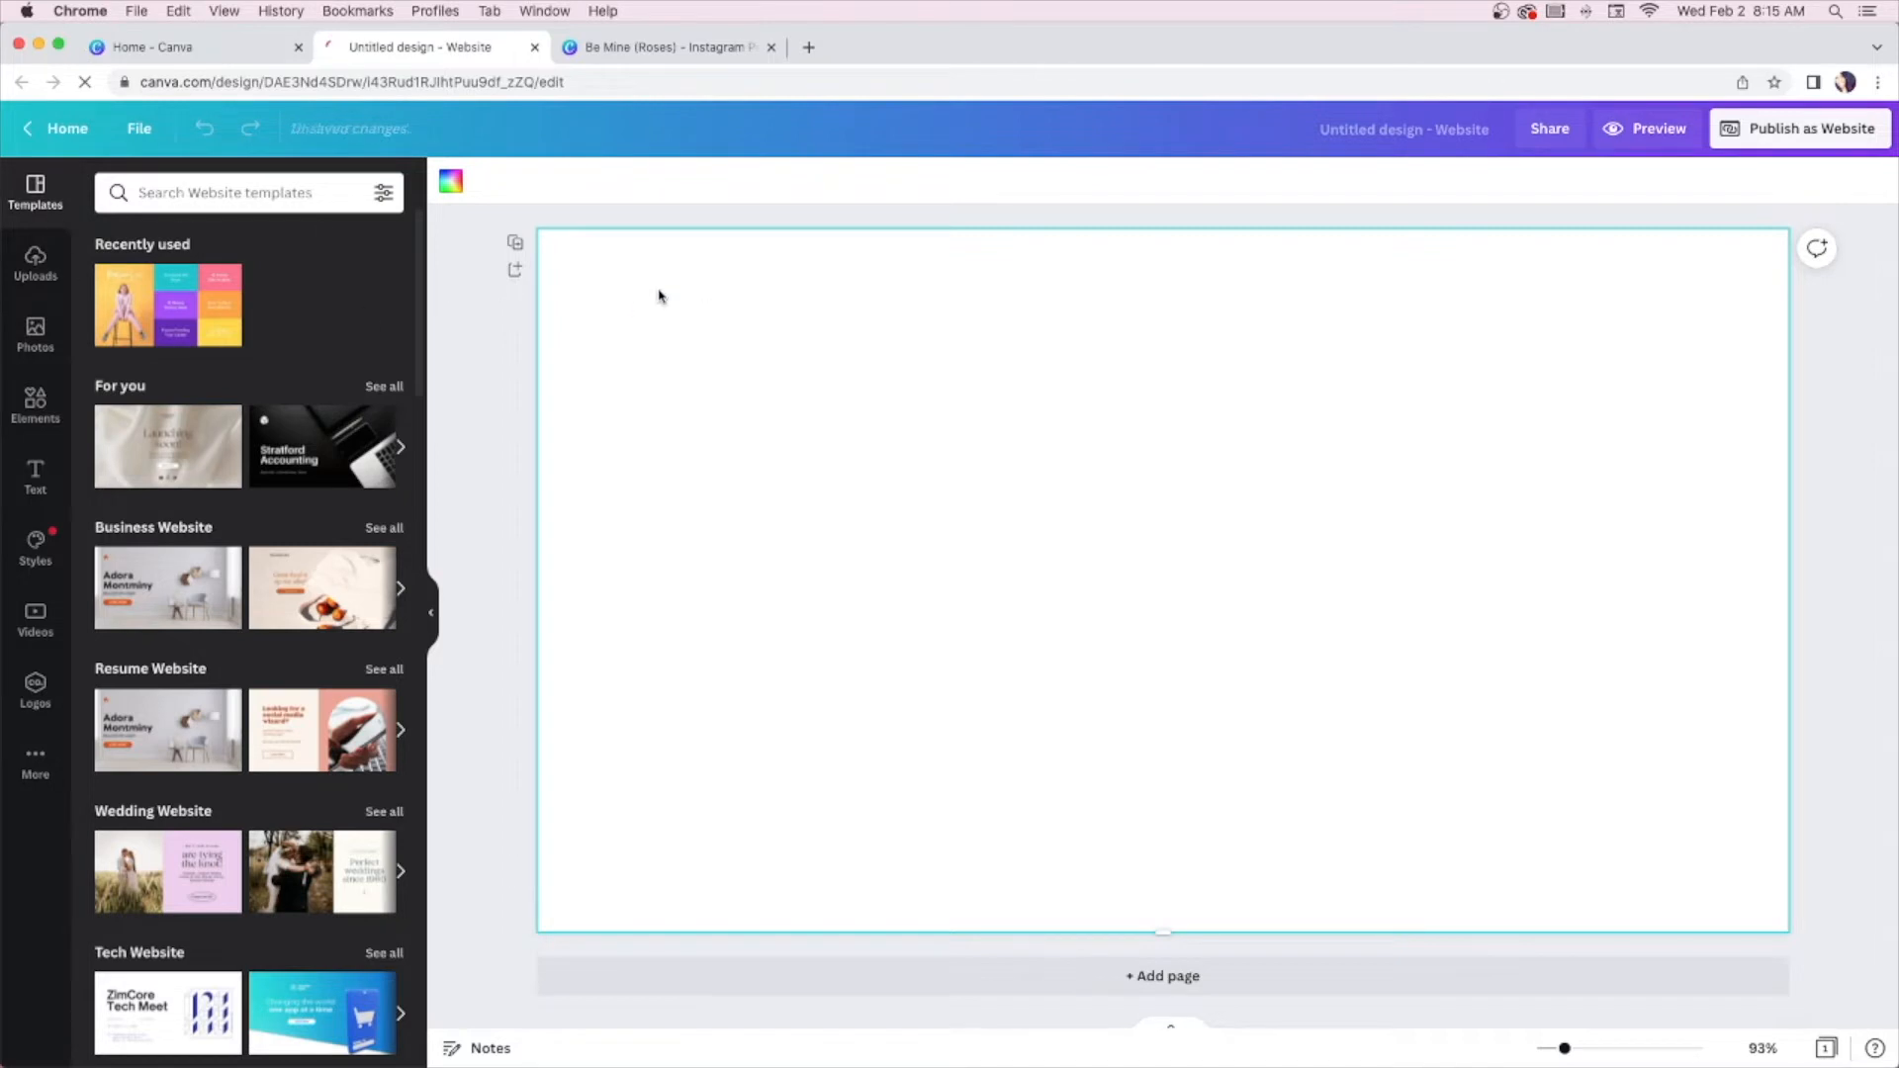
Set the blank page's background to black and paste the copied flyer elements onto it
click(451, 181)
click(166, 447)
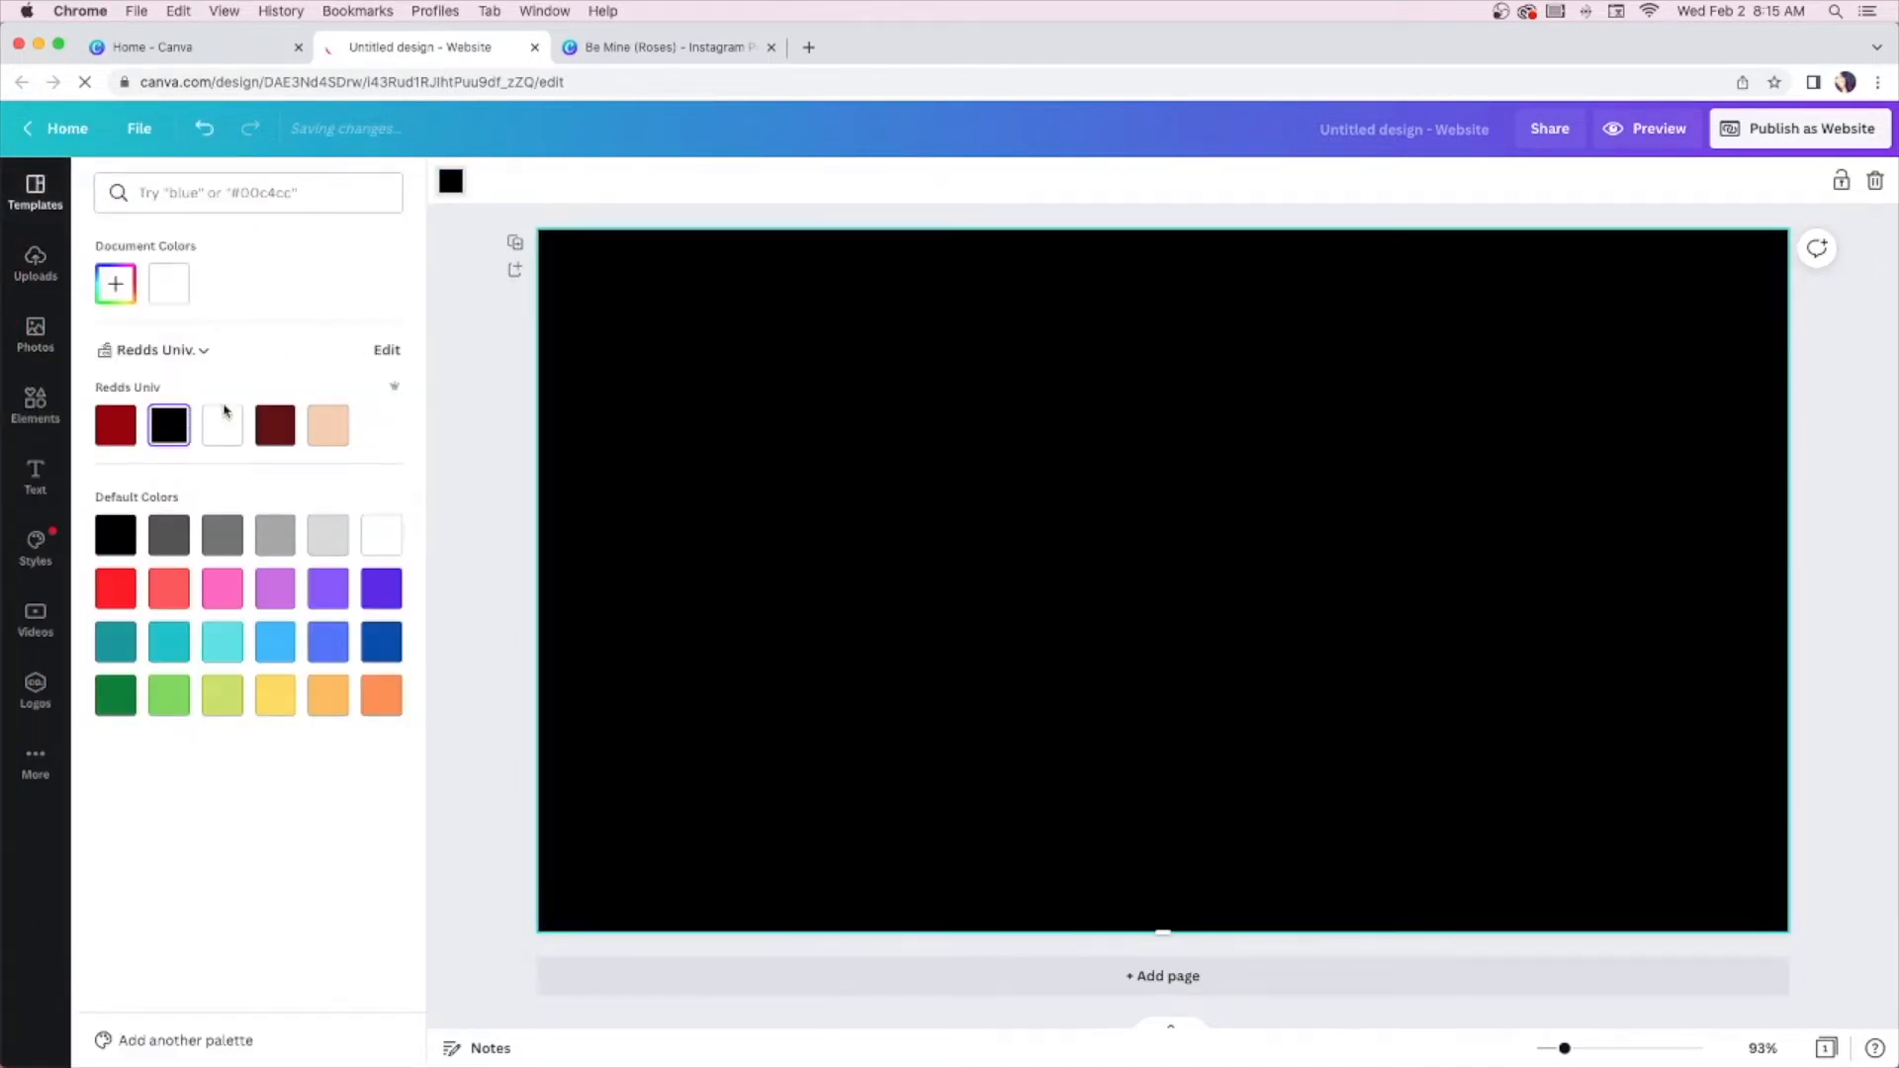
click(36, 408)
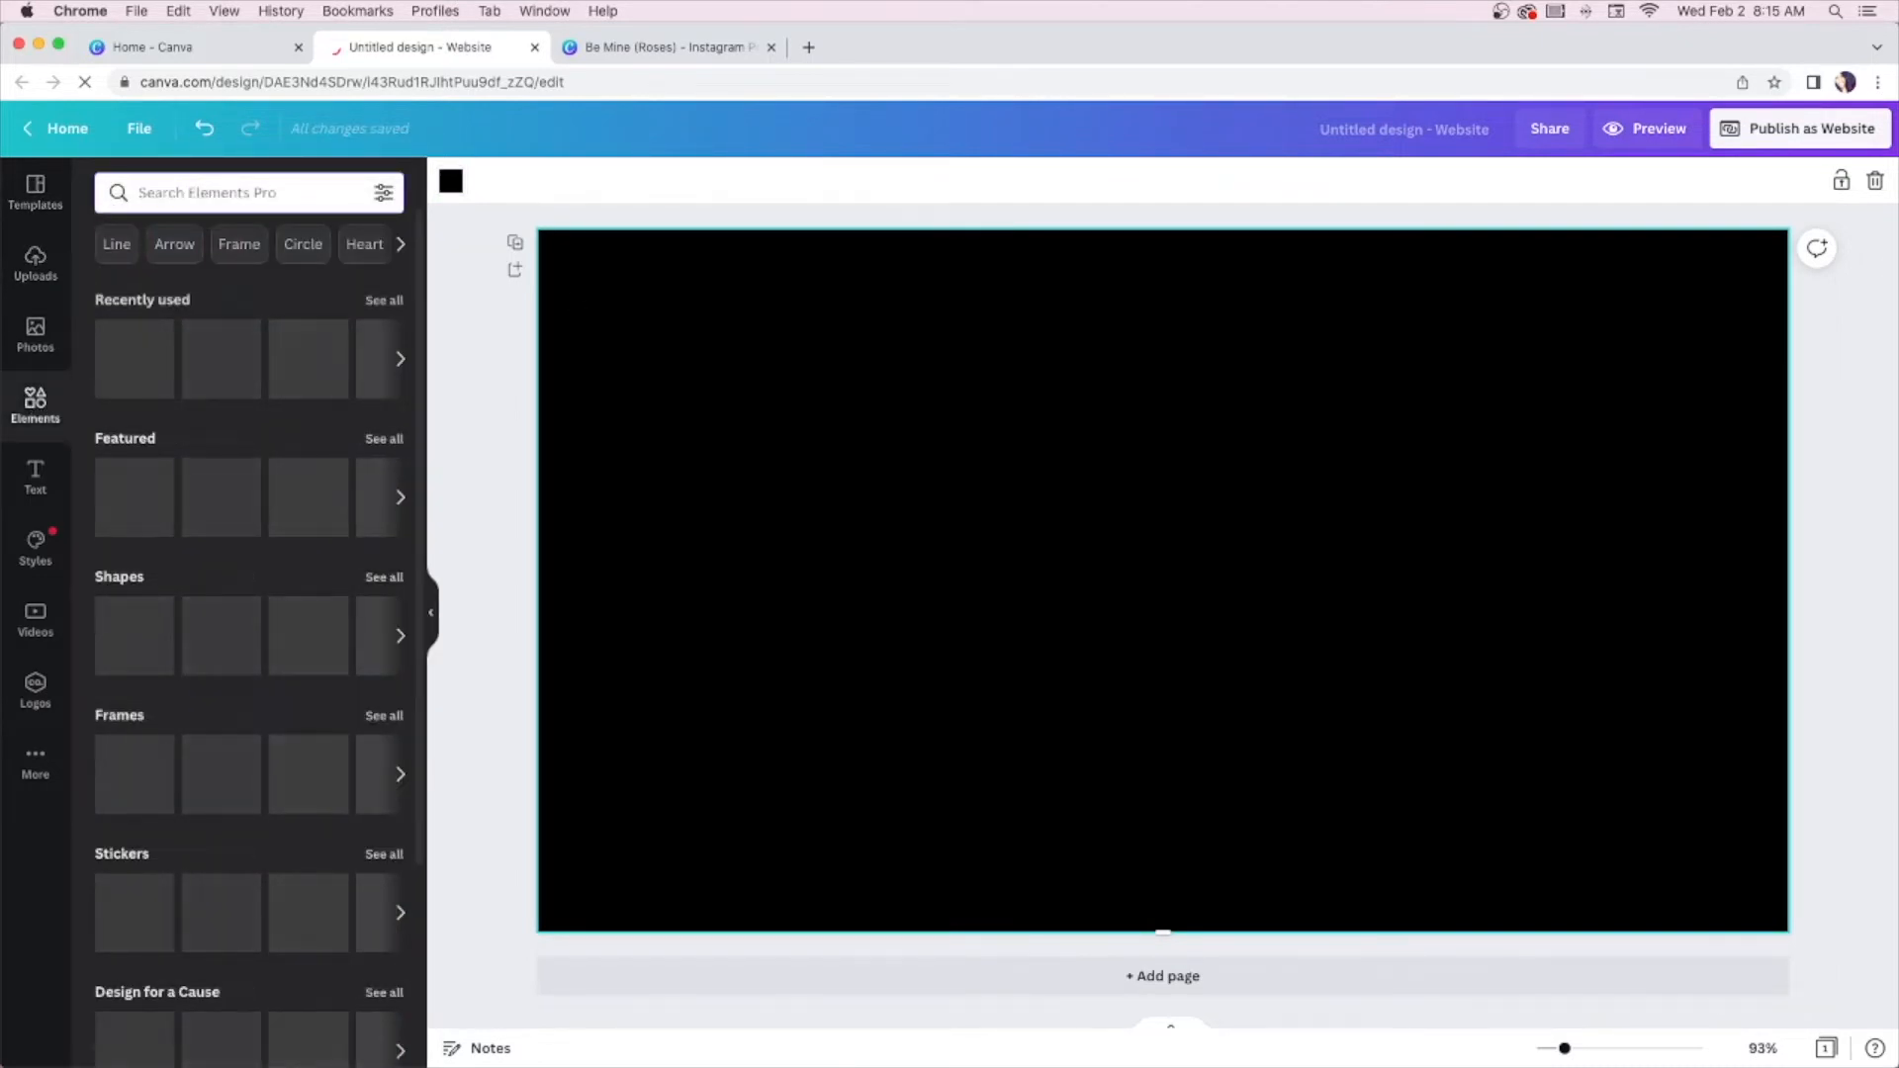
key(super+v)
click(207, 192)
text(gold fr)
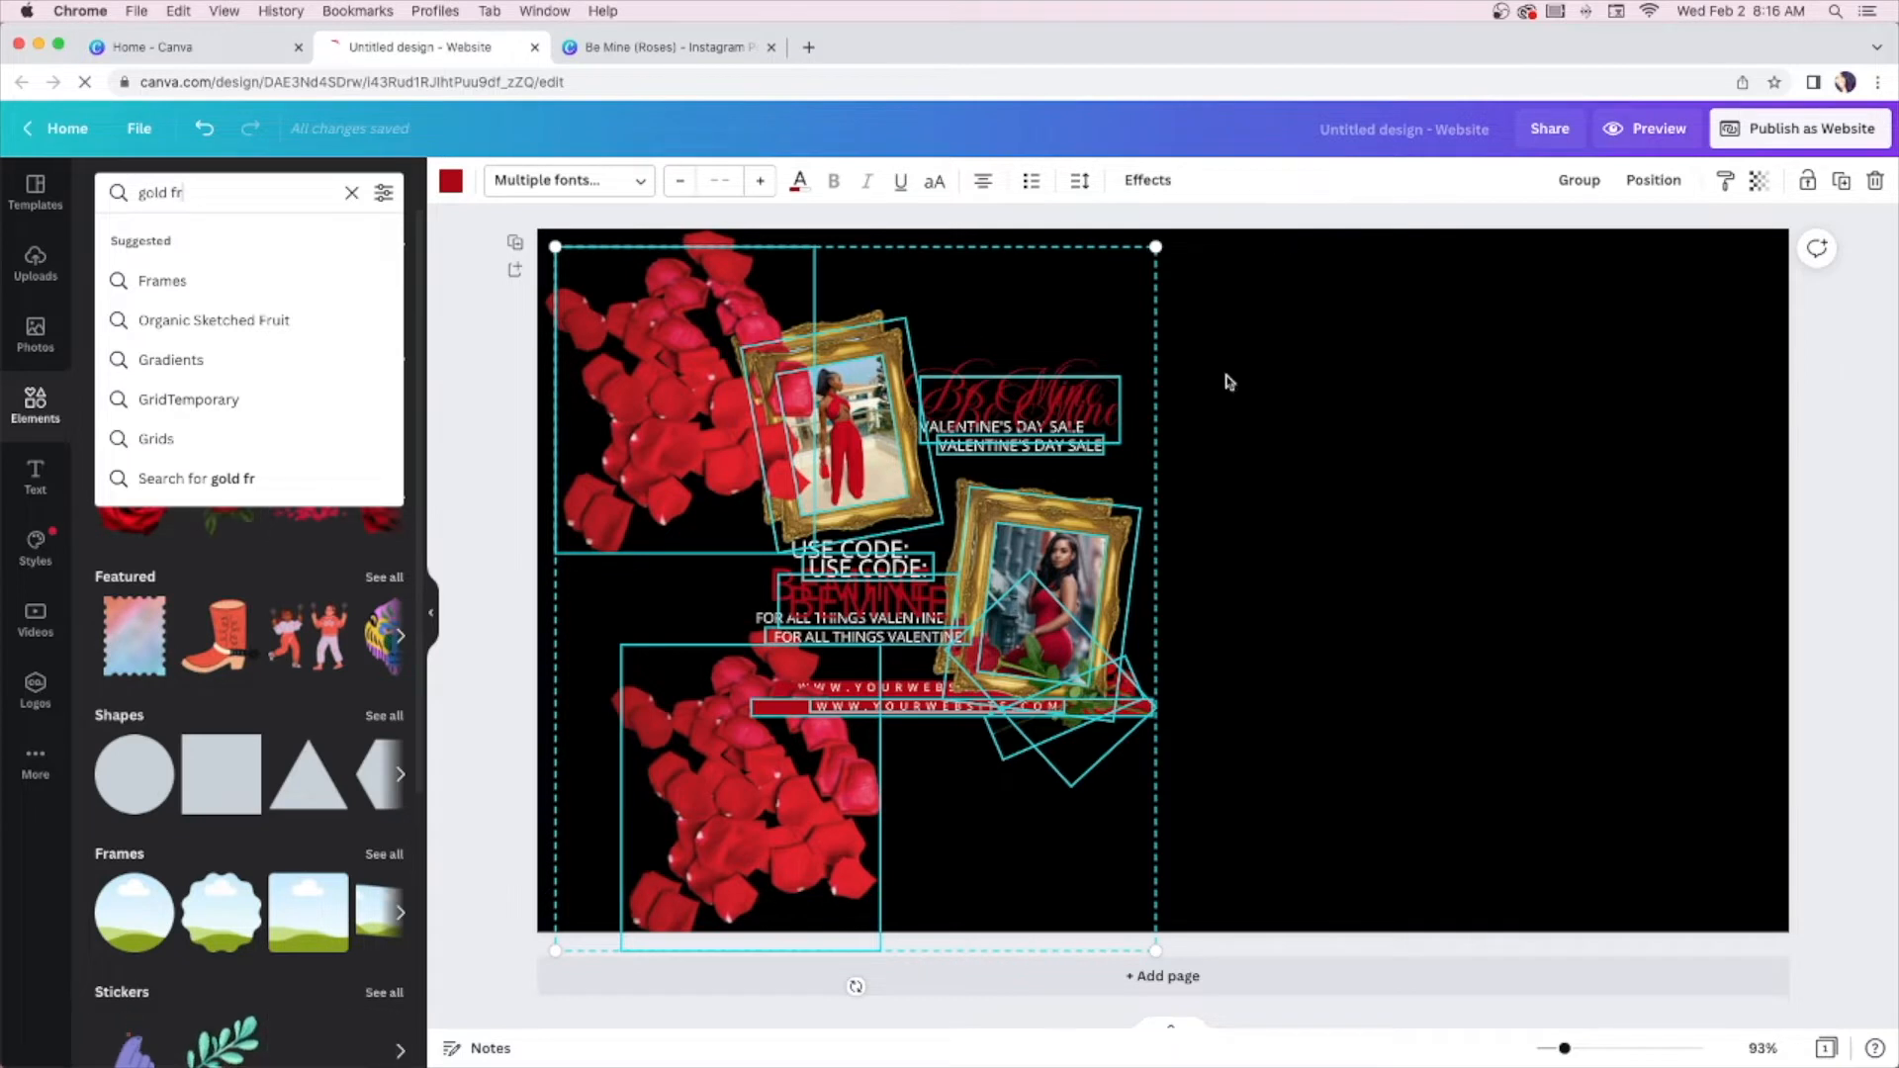
Undo the pasted flyer elements and the black background
click(1474, 382)
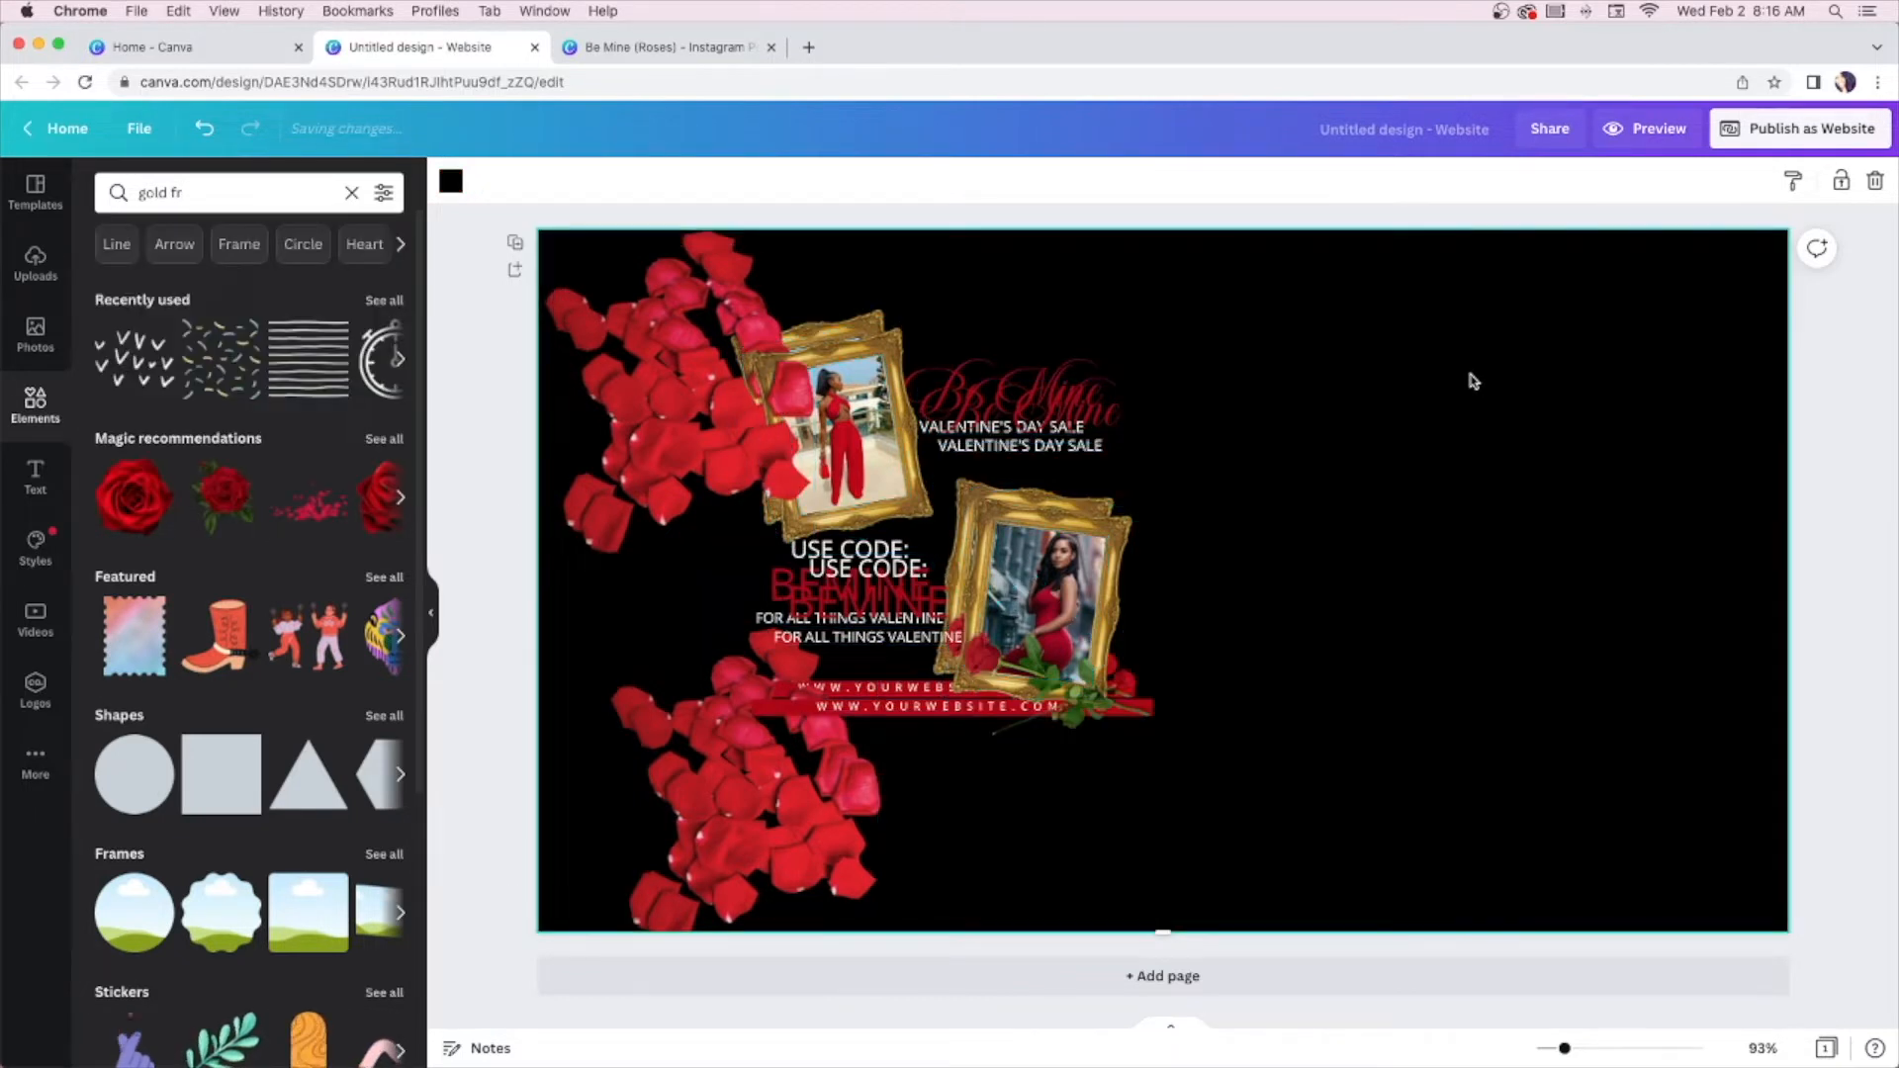
key(super+z)
key(super+z)
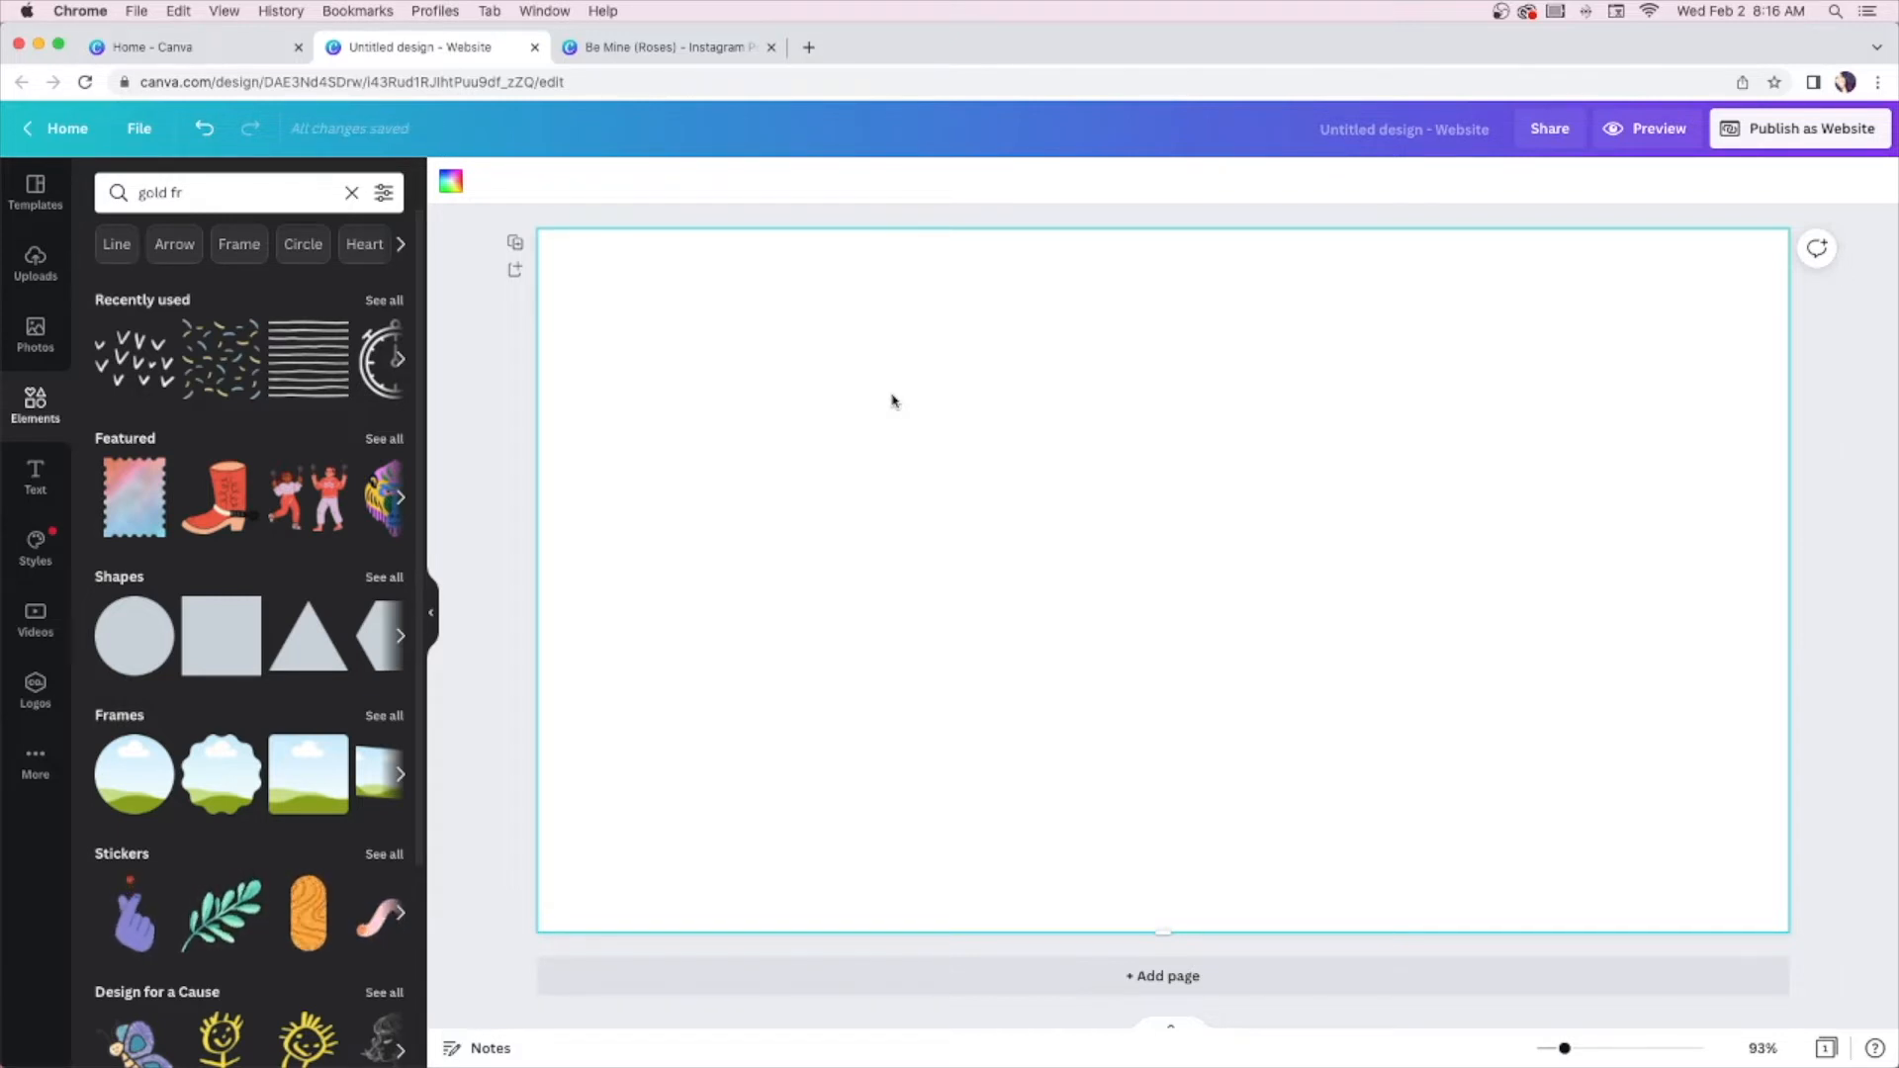
Add a second page to the website design and try to paste the copied flyer elements onto it
click(1203, 979)
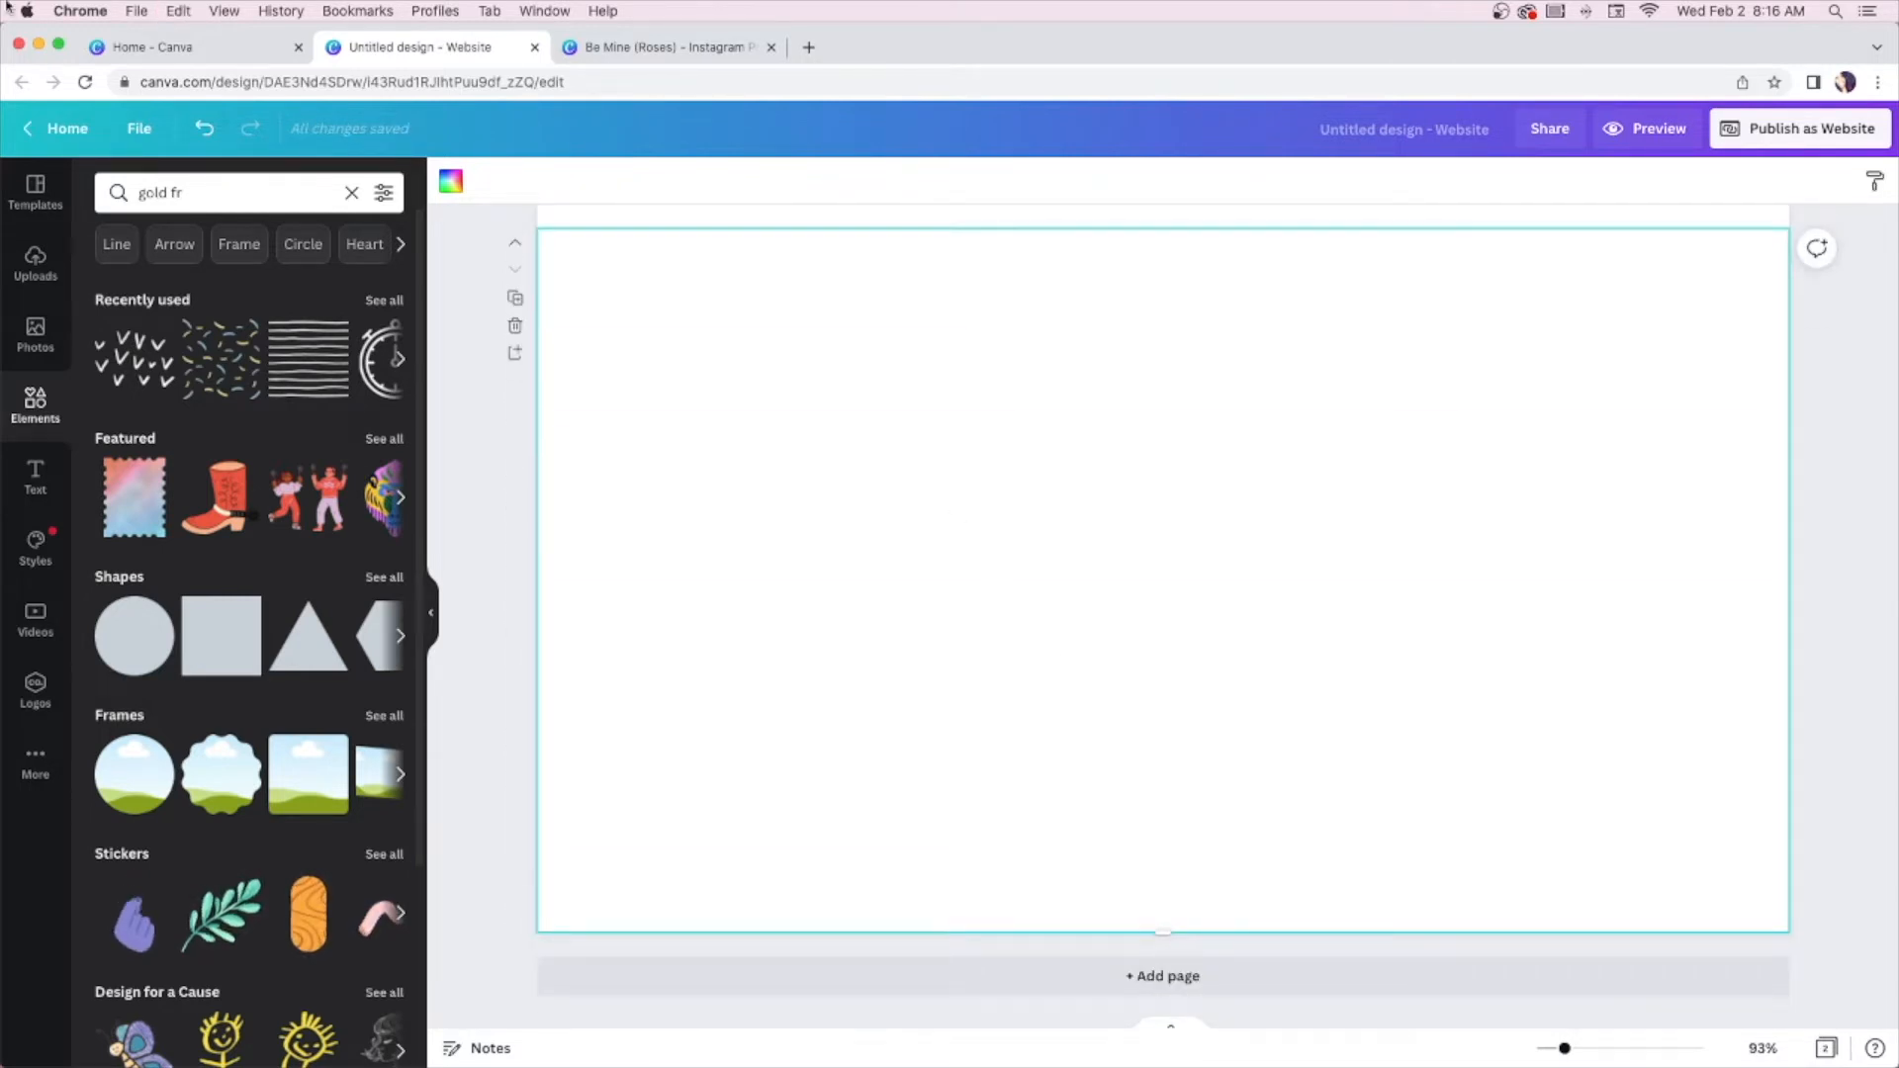
click(188, 12)
click(188, 11)
click(188, 12)
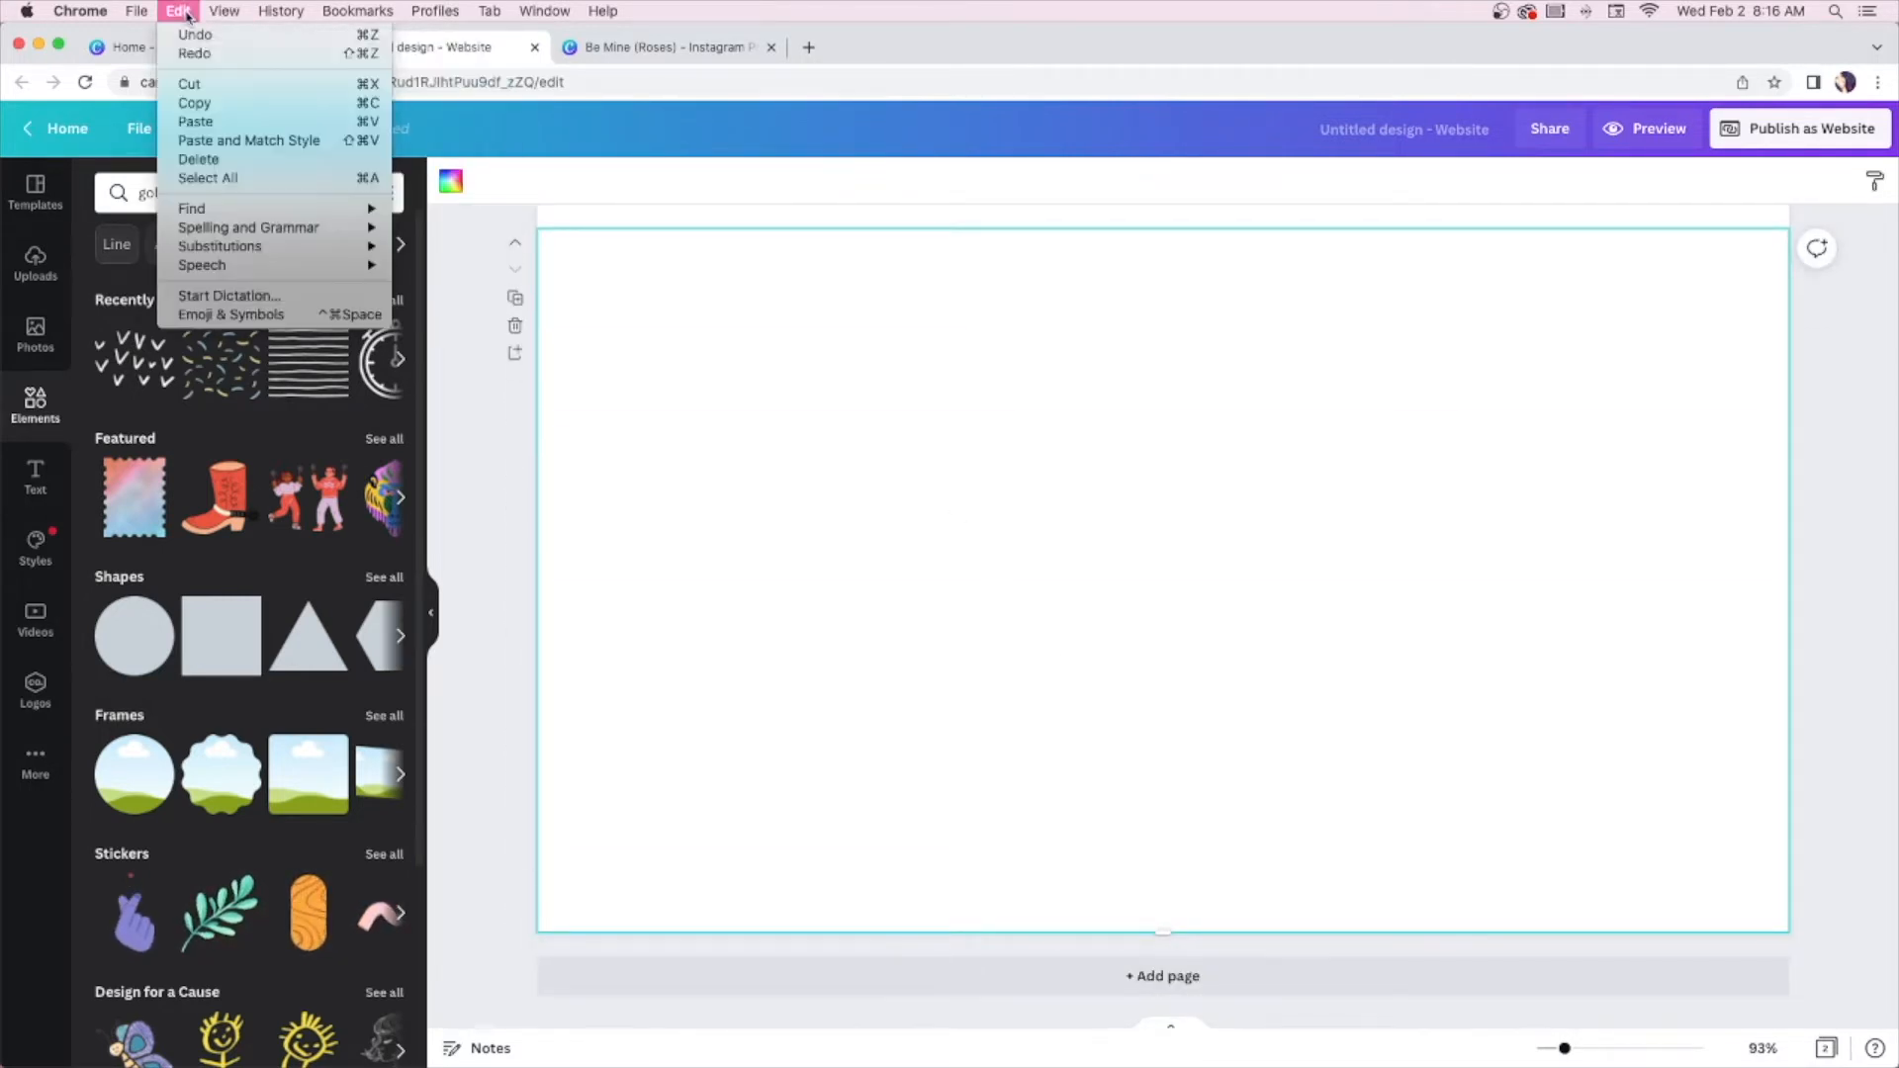
click(250, 121)
click(184, 10)
mouse_move(218, 11)
click(137, 11)
click(136, 11)
Copy all elements of the Be Mine (Roses) flyer again and paste them onto the website design's first page
click(624, 50)
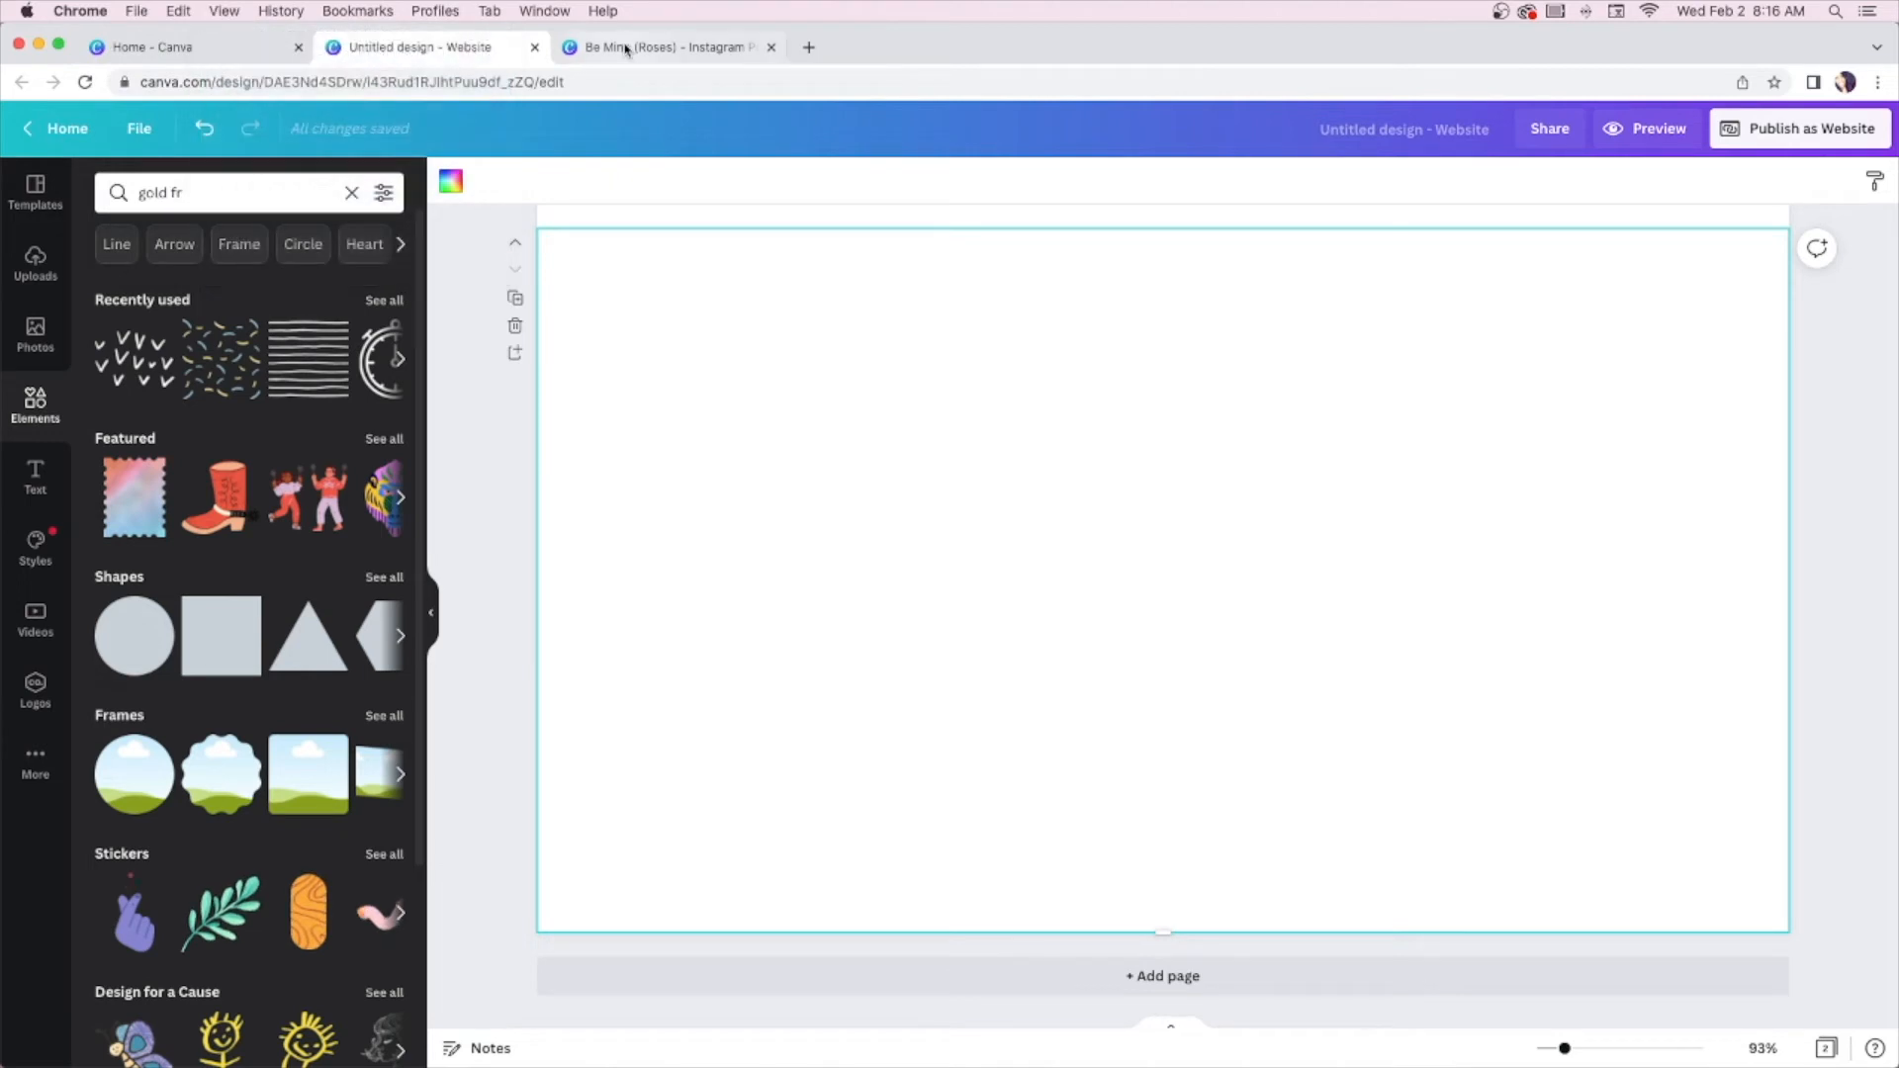
click(626, 53)
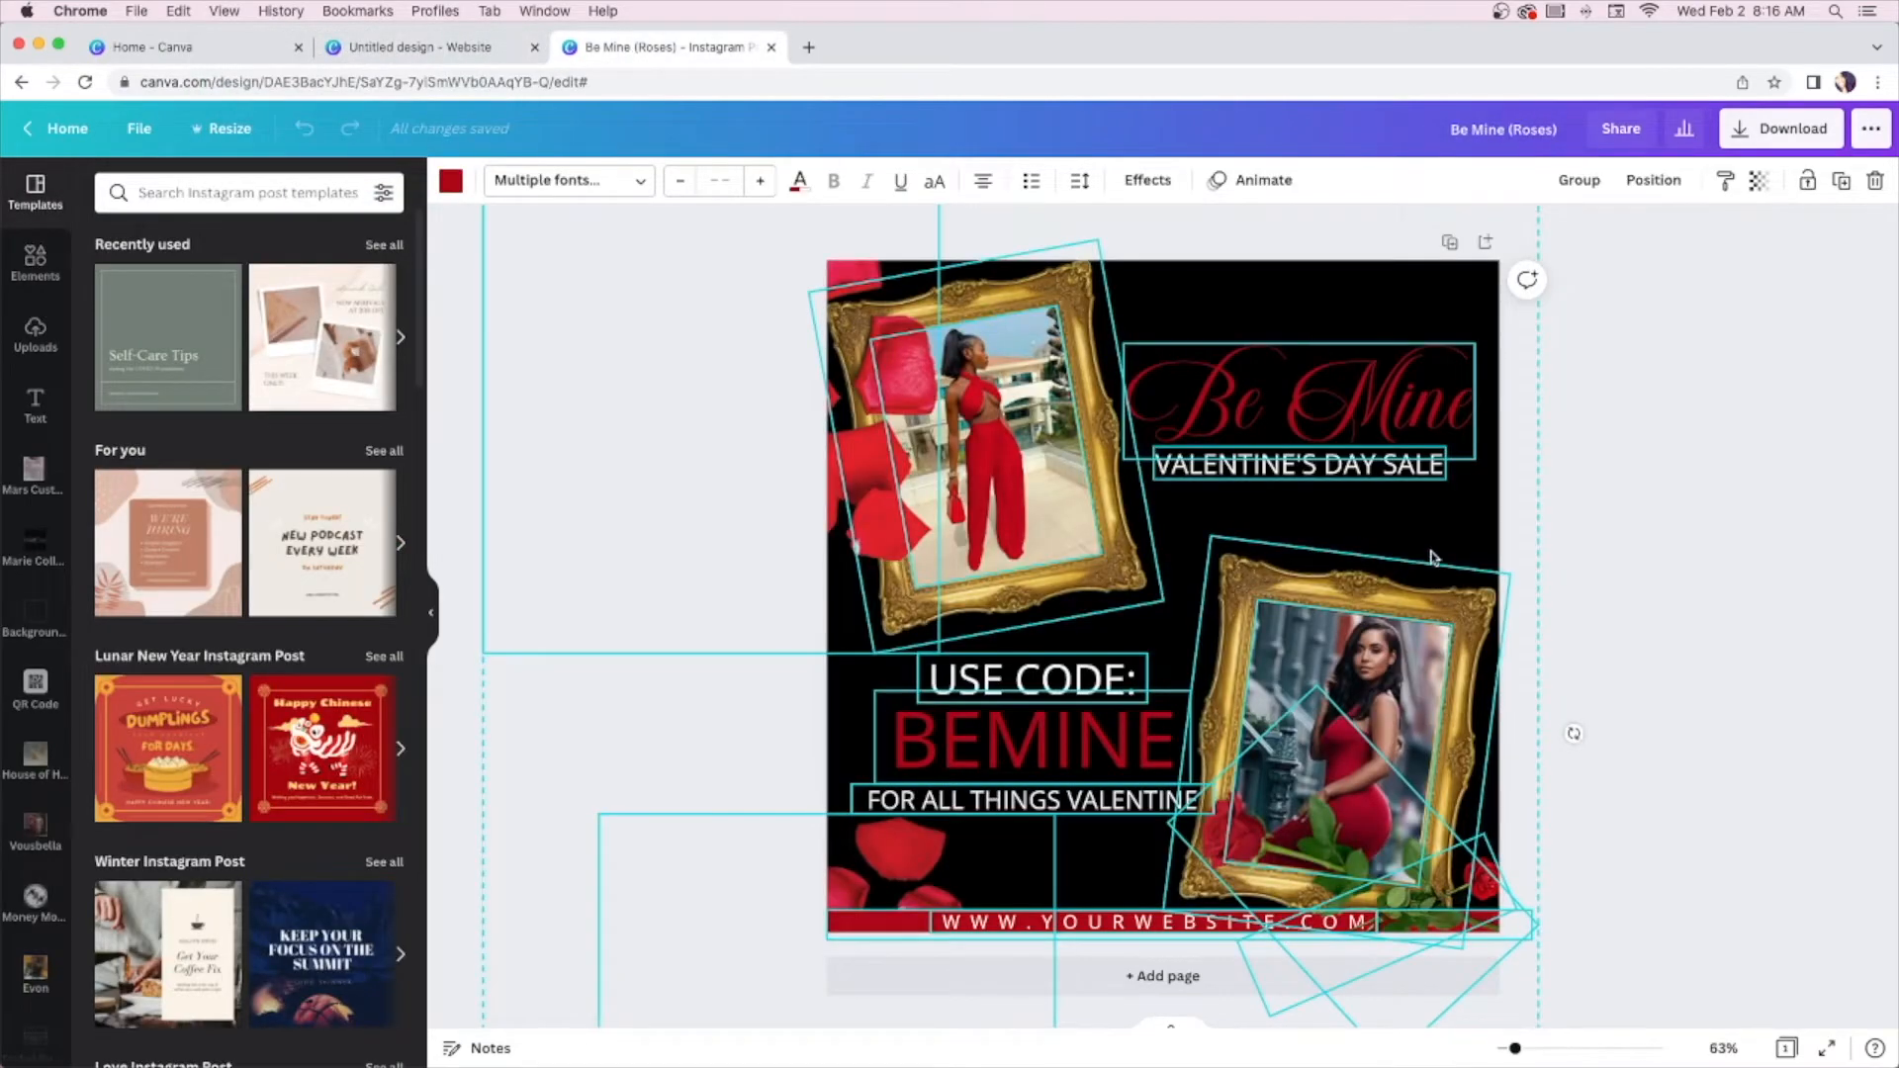
click(1793, 553)
drag(1570, 945, 709, 141)
key(super+c)
key(ctrl+shift+Tab)
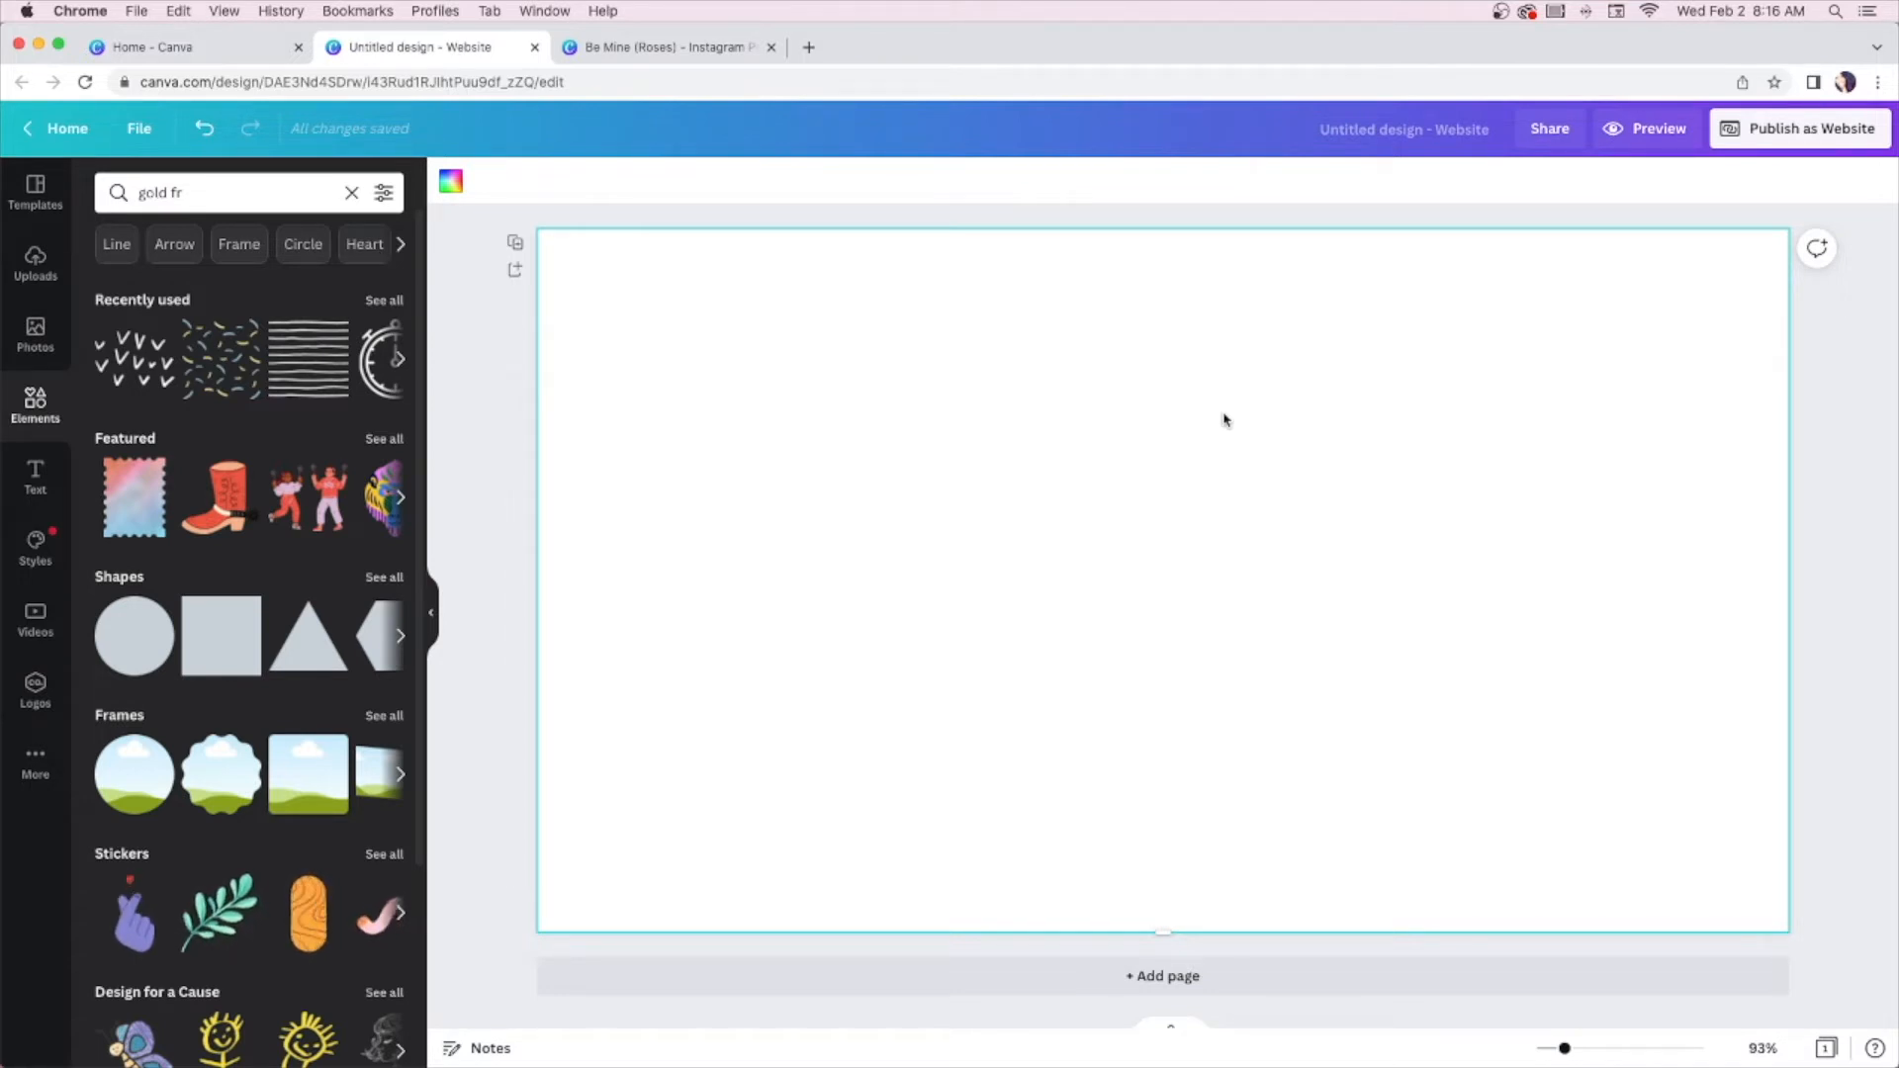
key(super+v)
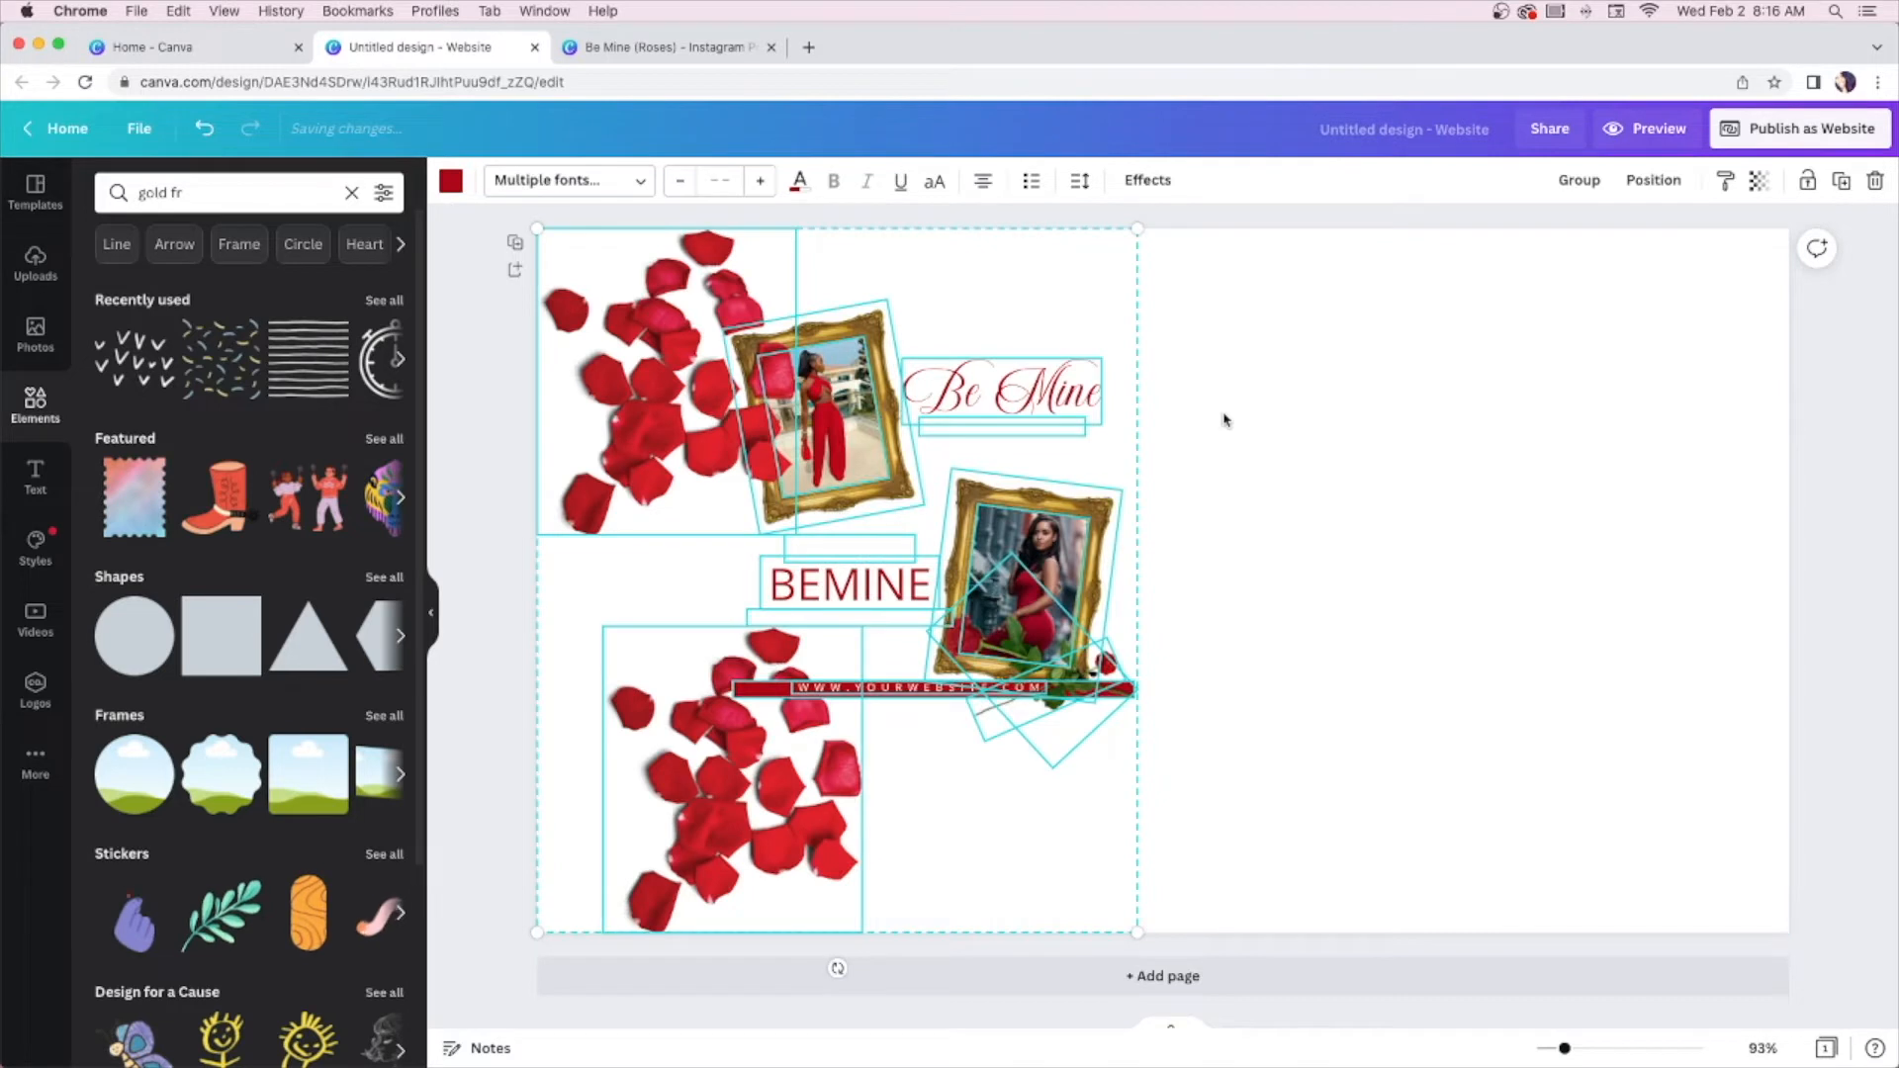
Set the website page's background to black and delete the upper cluster of rose petals
click(1310, 416)
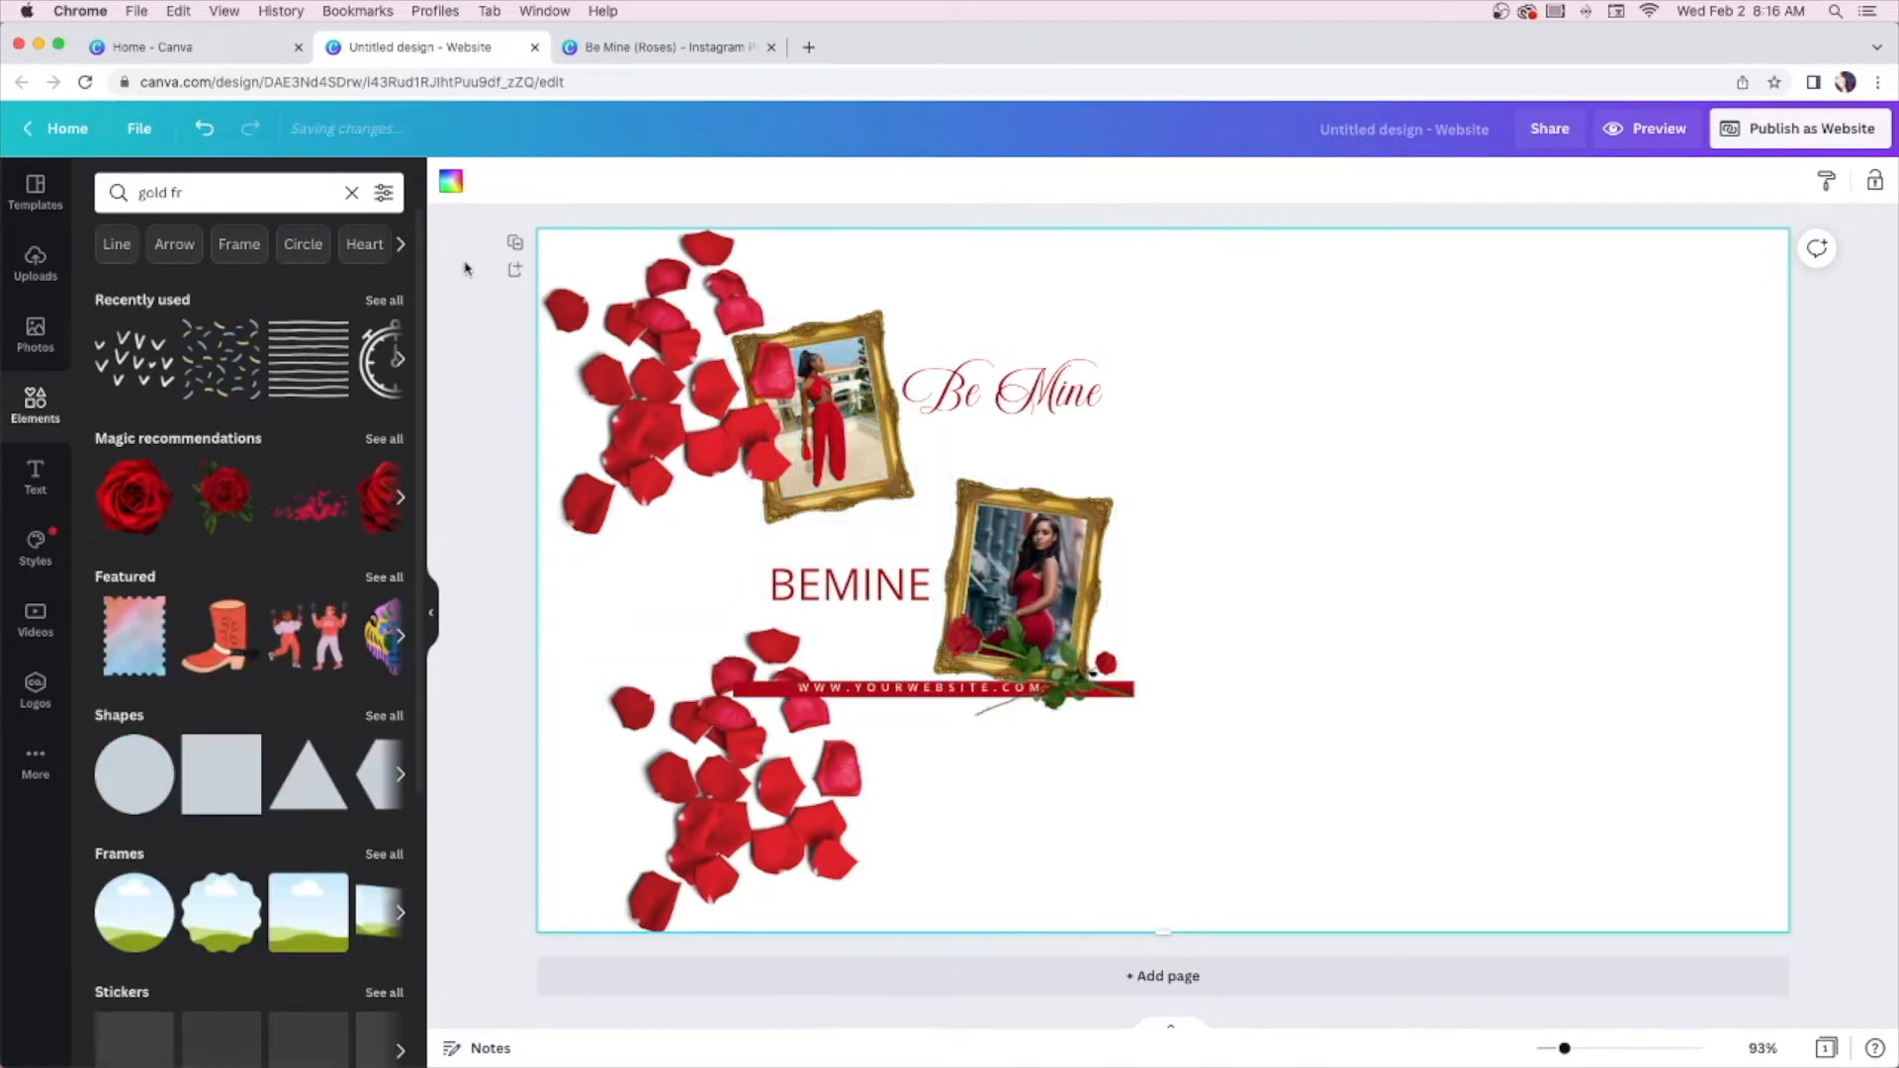
click(451, 183)
click(174, 434)
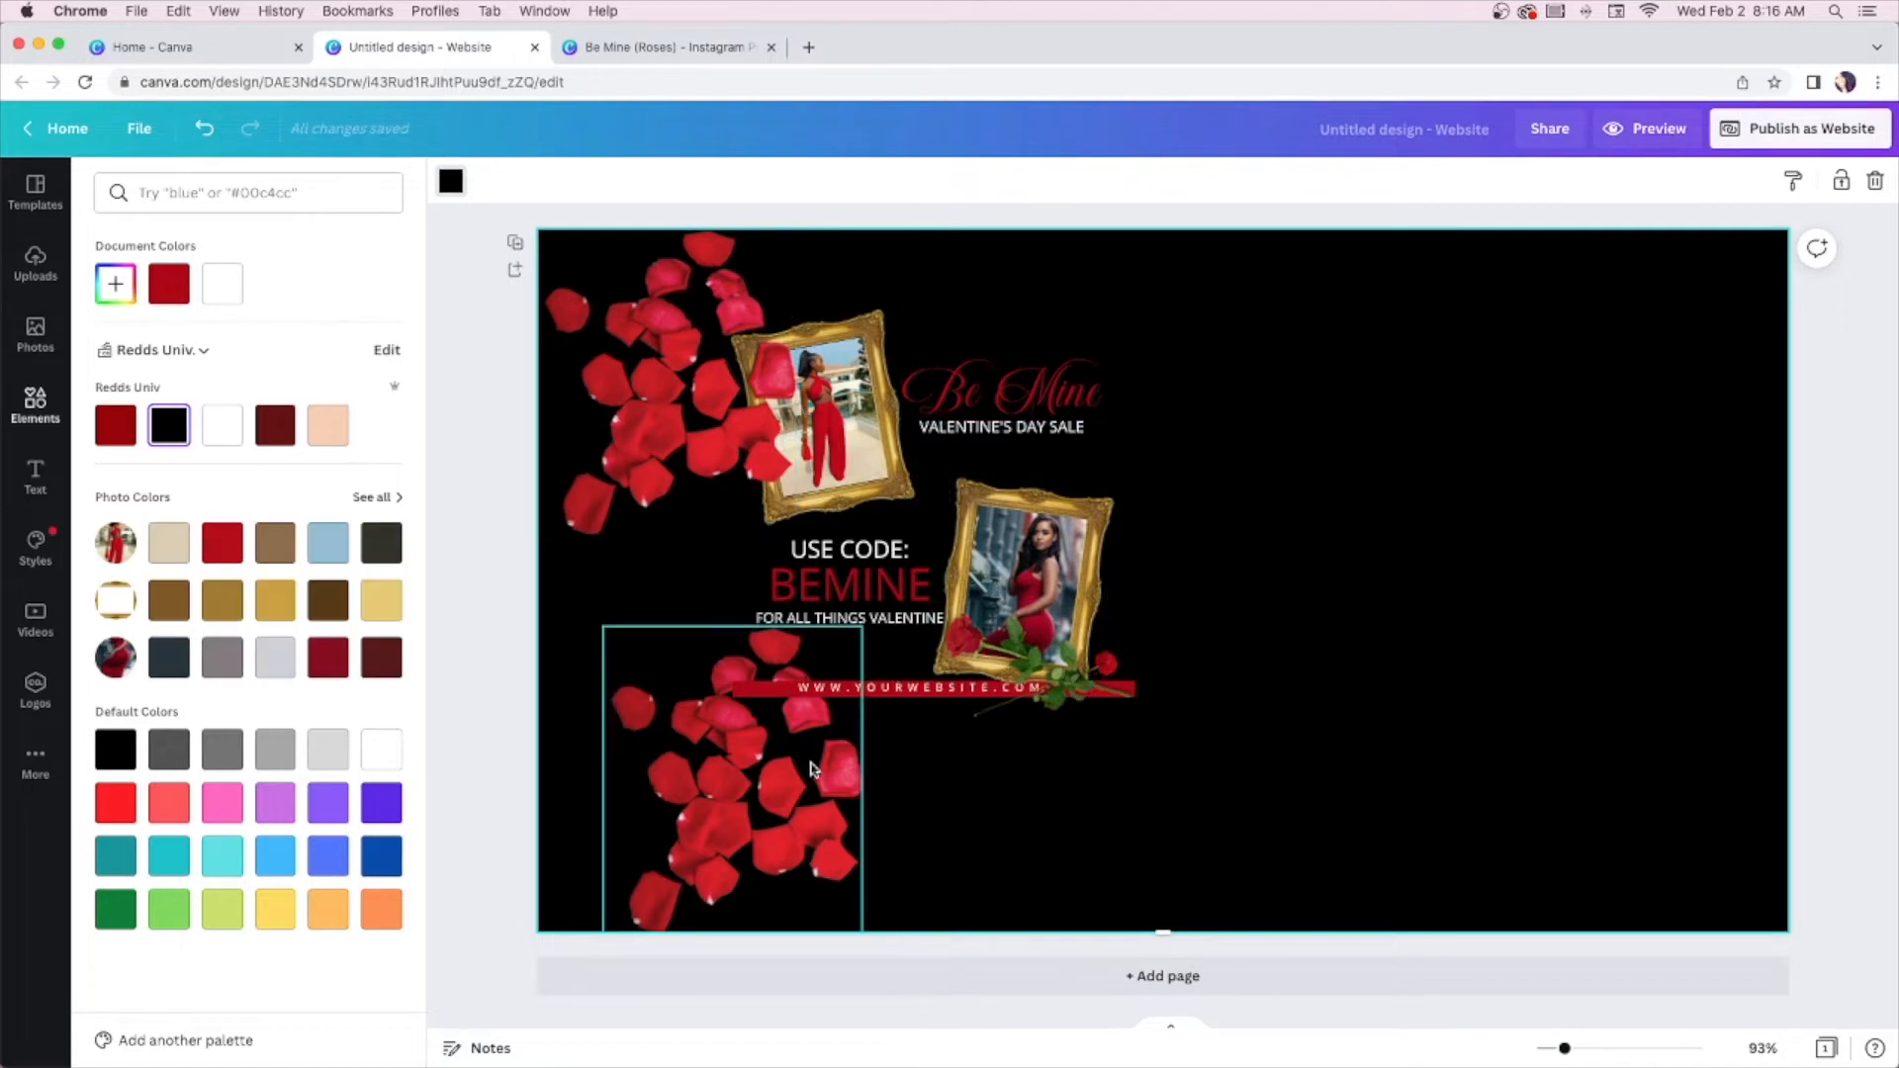
click(648, 406)
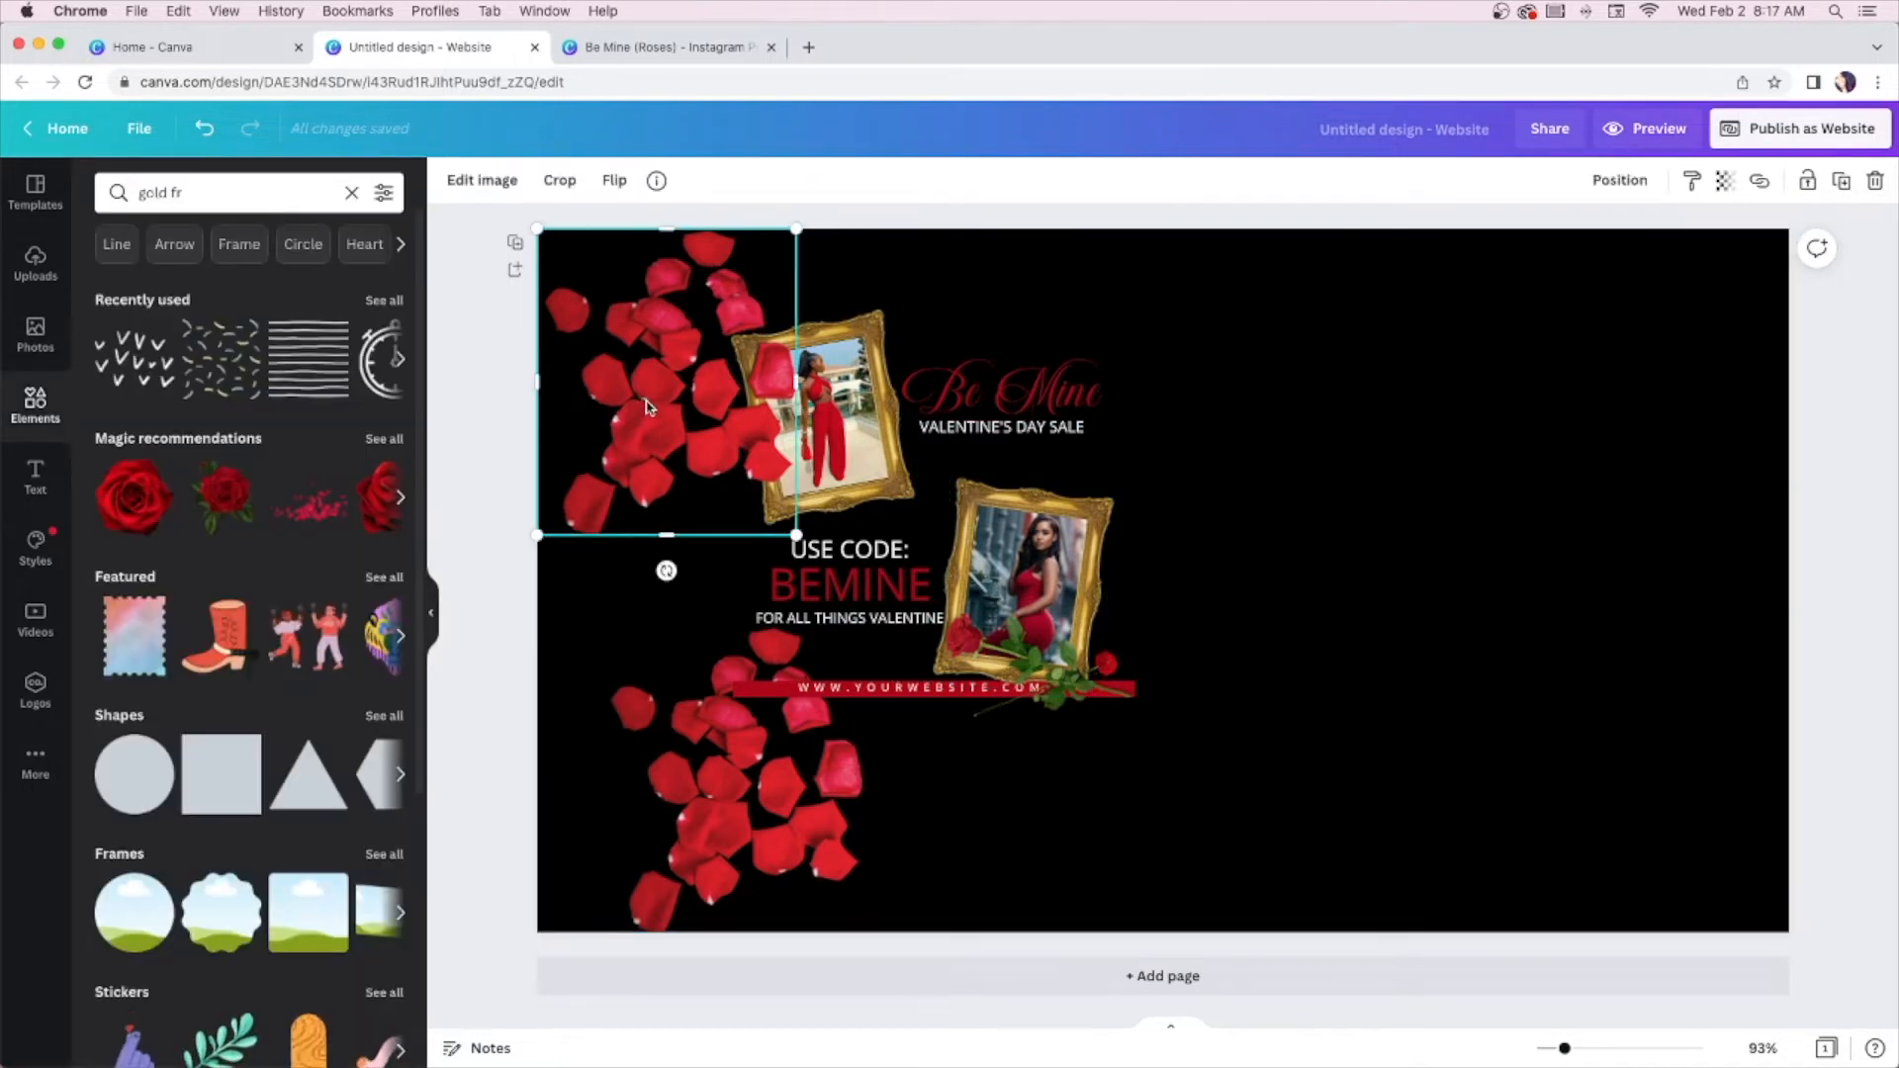
key(Delete)
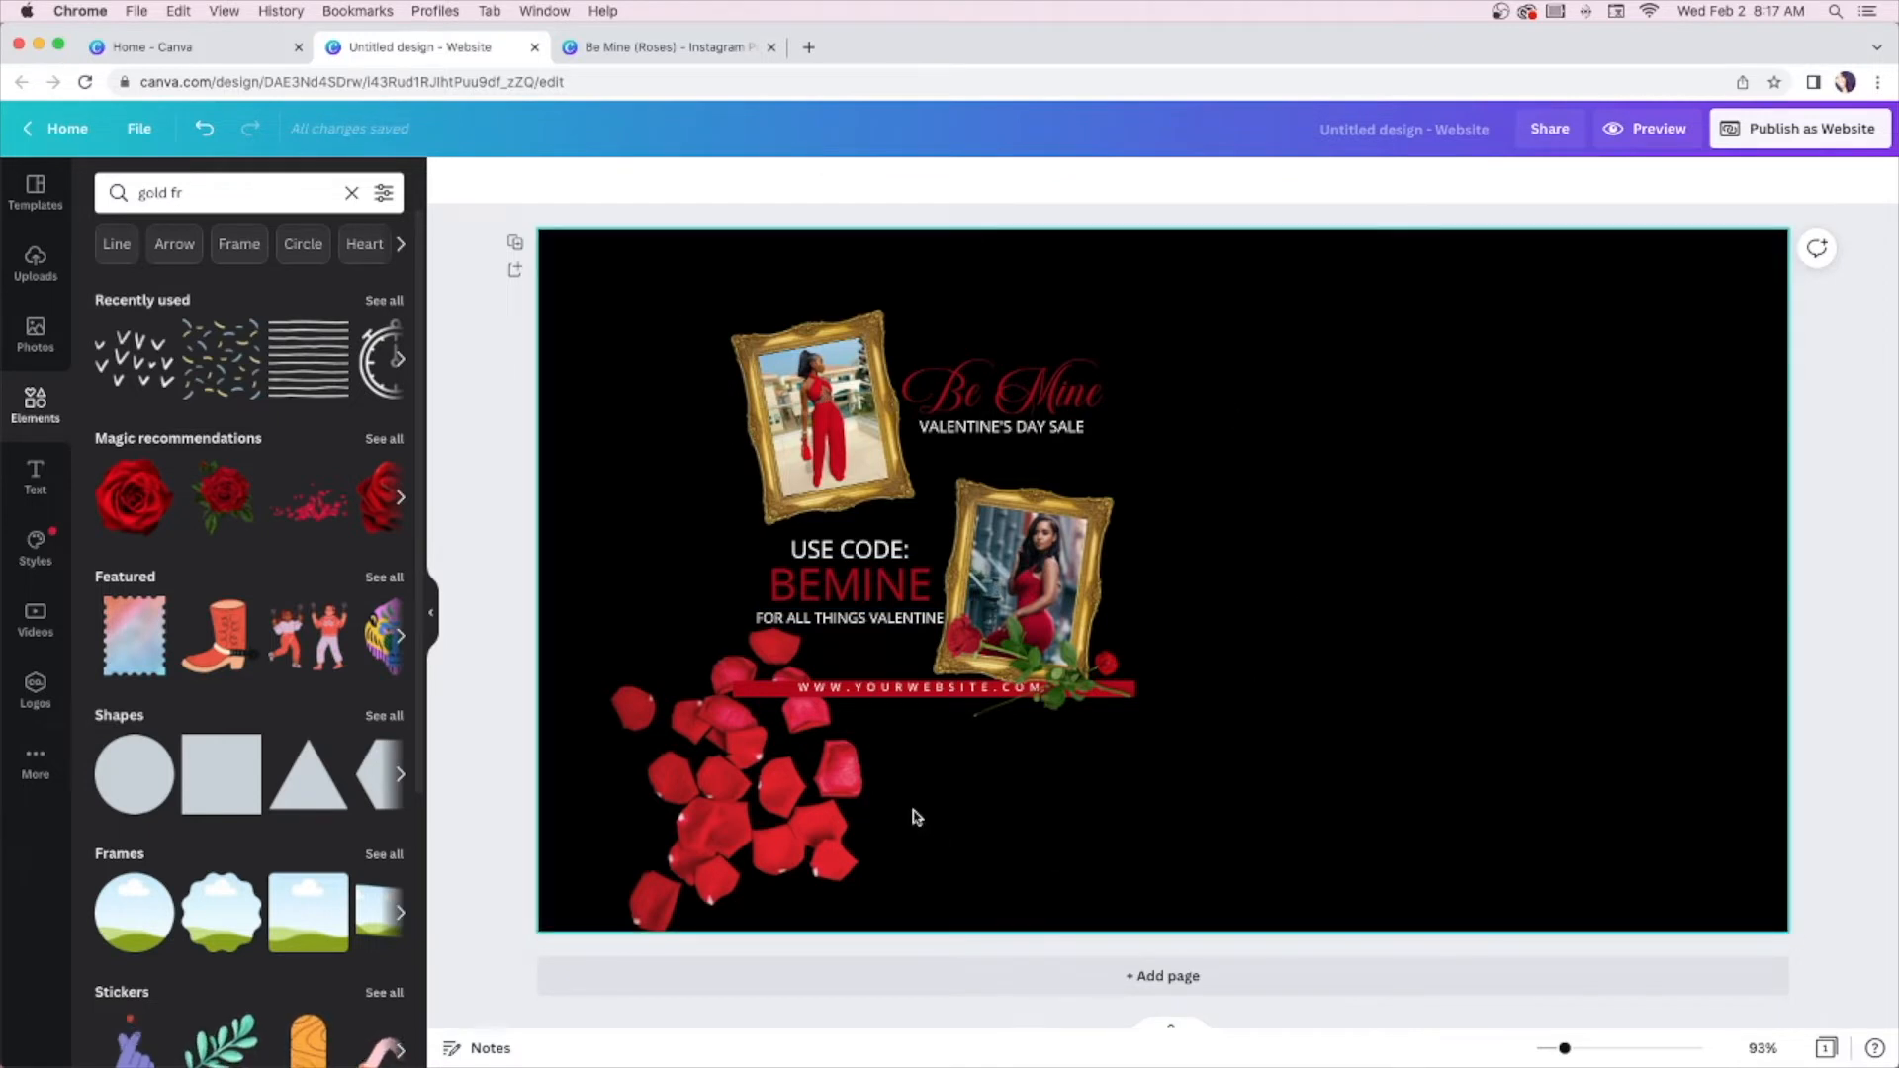
Enlarge the gold-framed photo of the woman in the red jumpsuit and place it in the page's upper-left corner
drag(692, 309, 690, 369)
drag(762, 479, 1086, 704)
drag(732, 443, 714, 423)
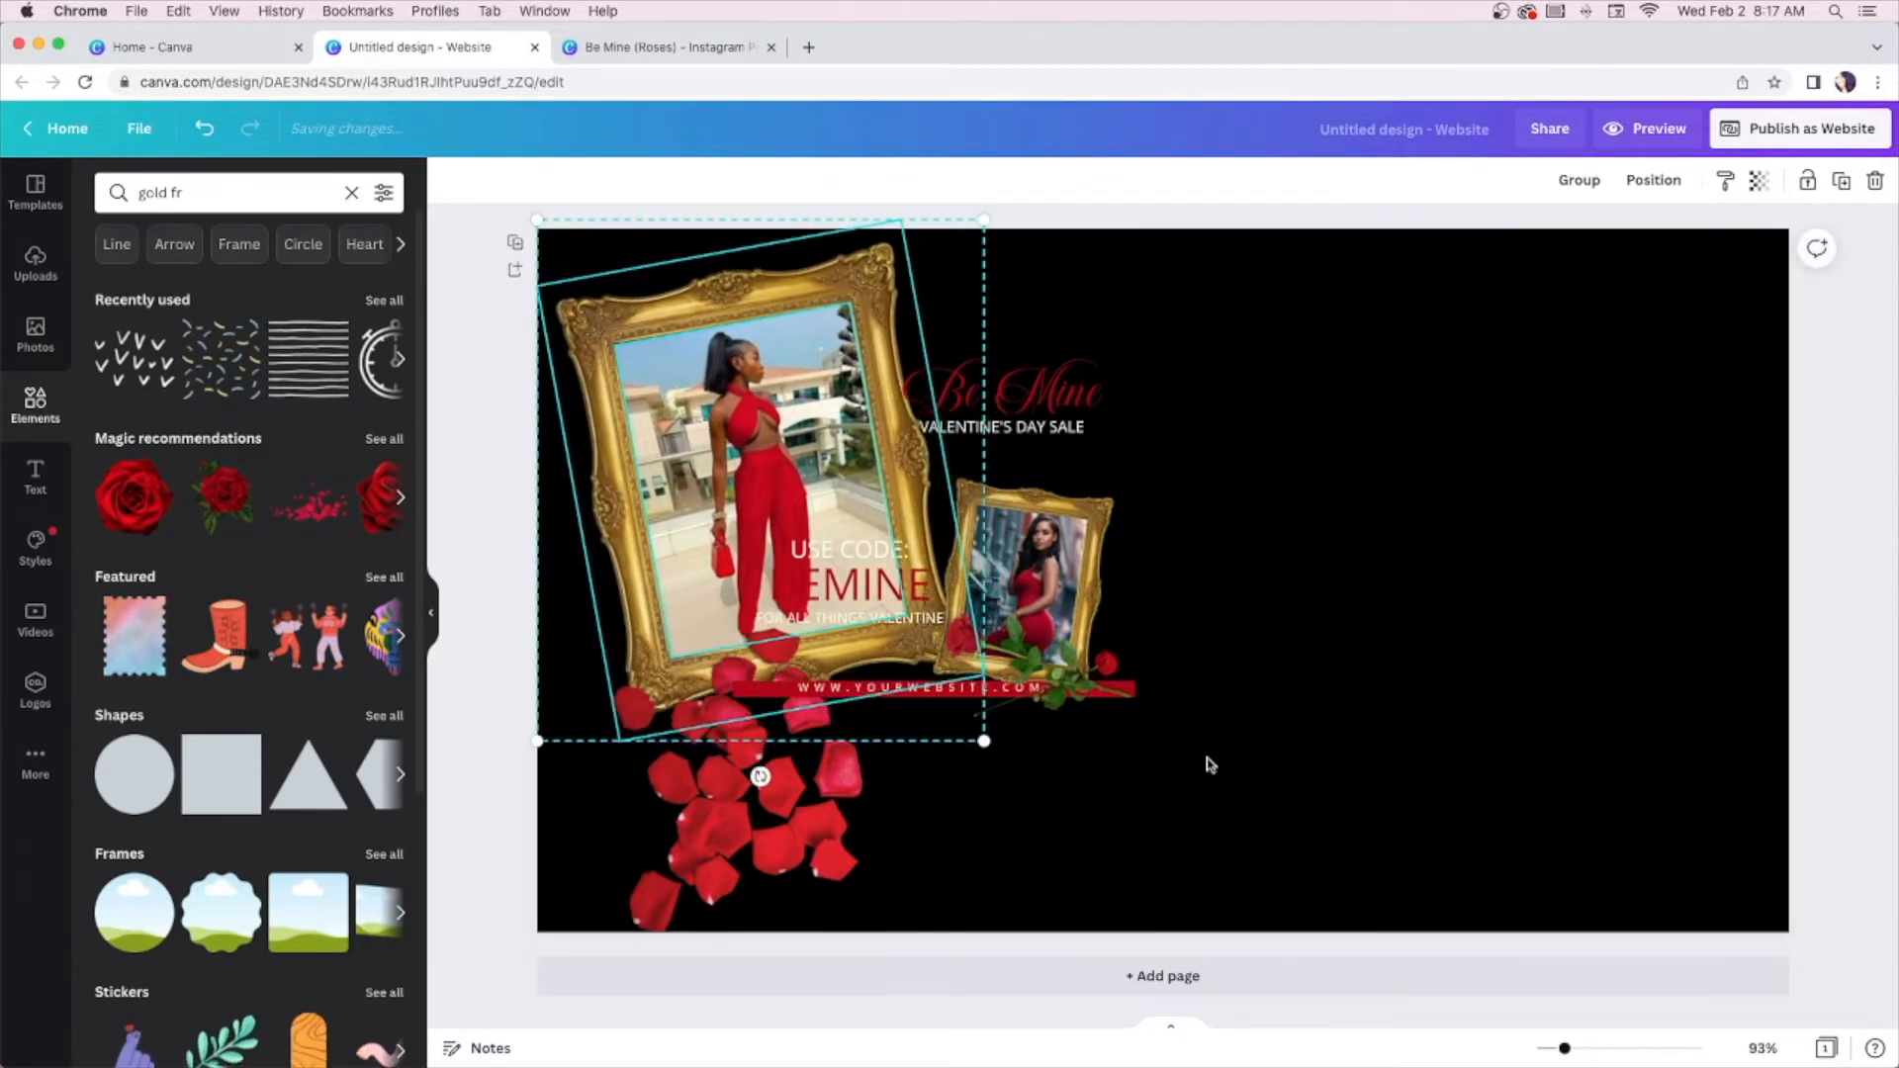
Place the second gold-framed photo, enlarged, in the page's lower-right corner and tuck the remaining petals into the lower-left corner
click(1063, 551)
drag(1063, 552, 1647, 514)
drag(1504, 657, 1192, 875)
drag(1475, 689, 1594, 692)
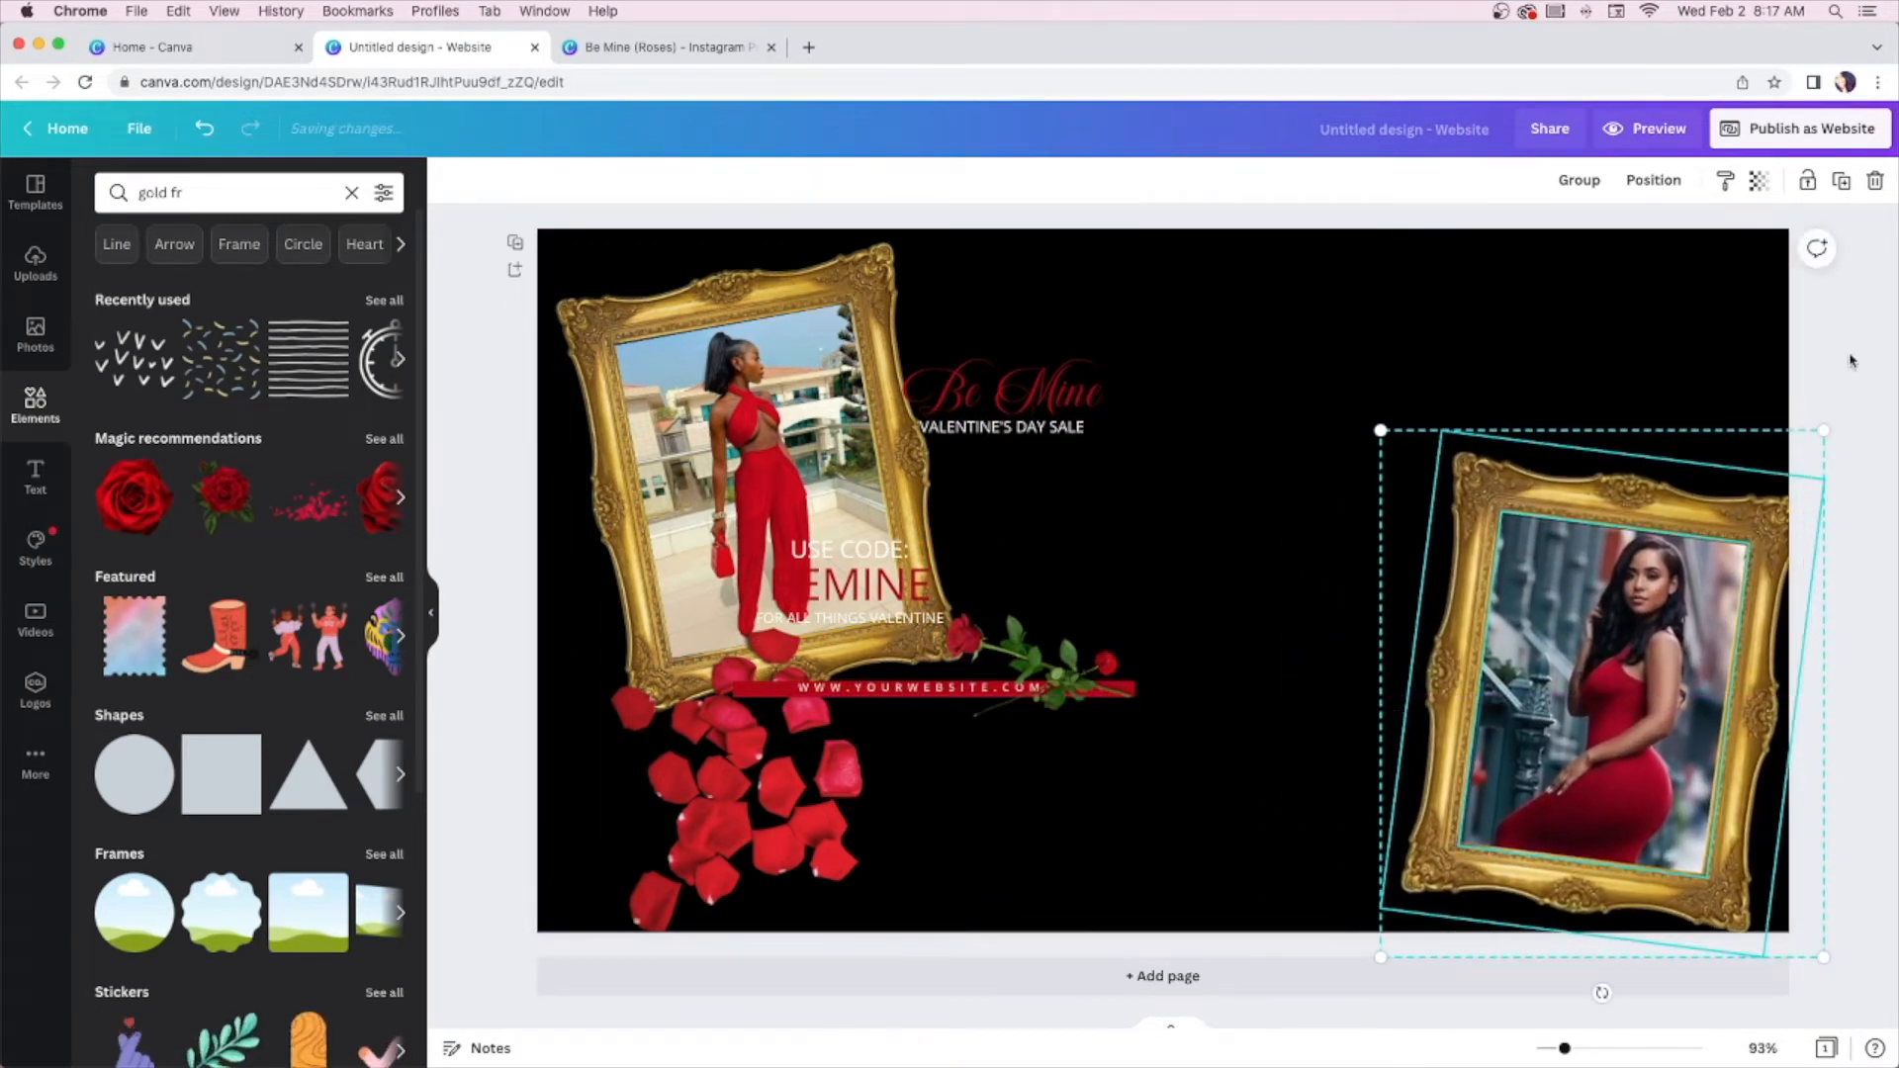
drag(760, 756, 547, 894)
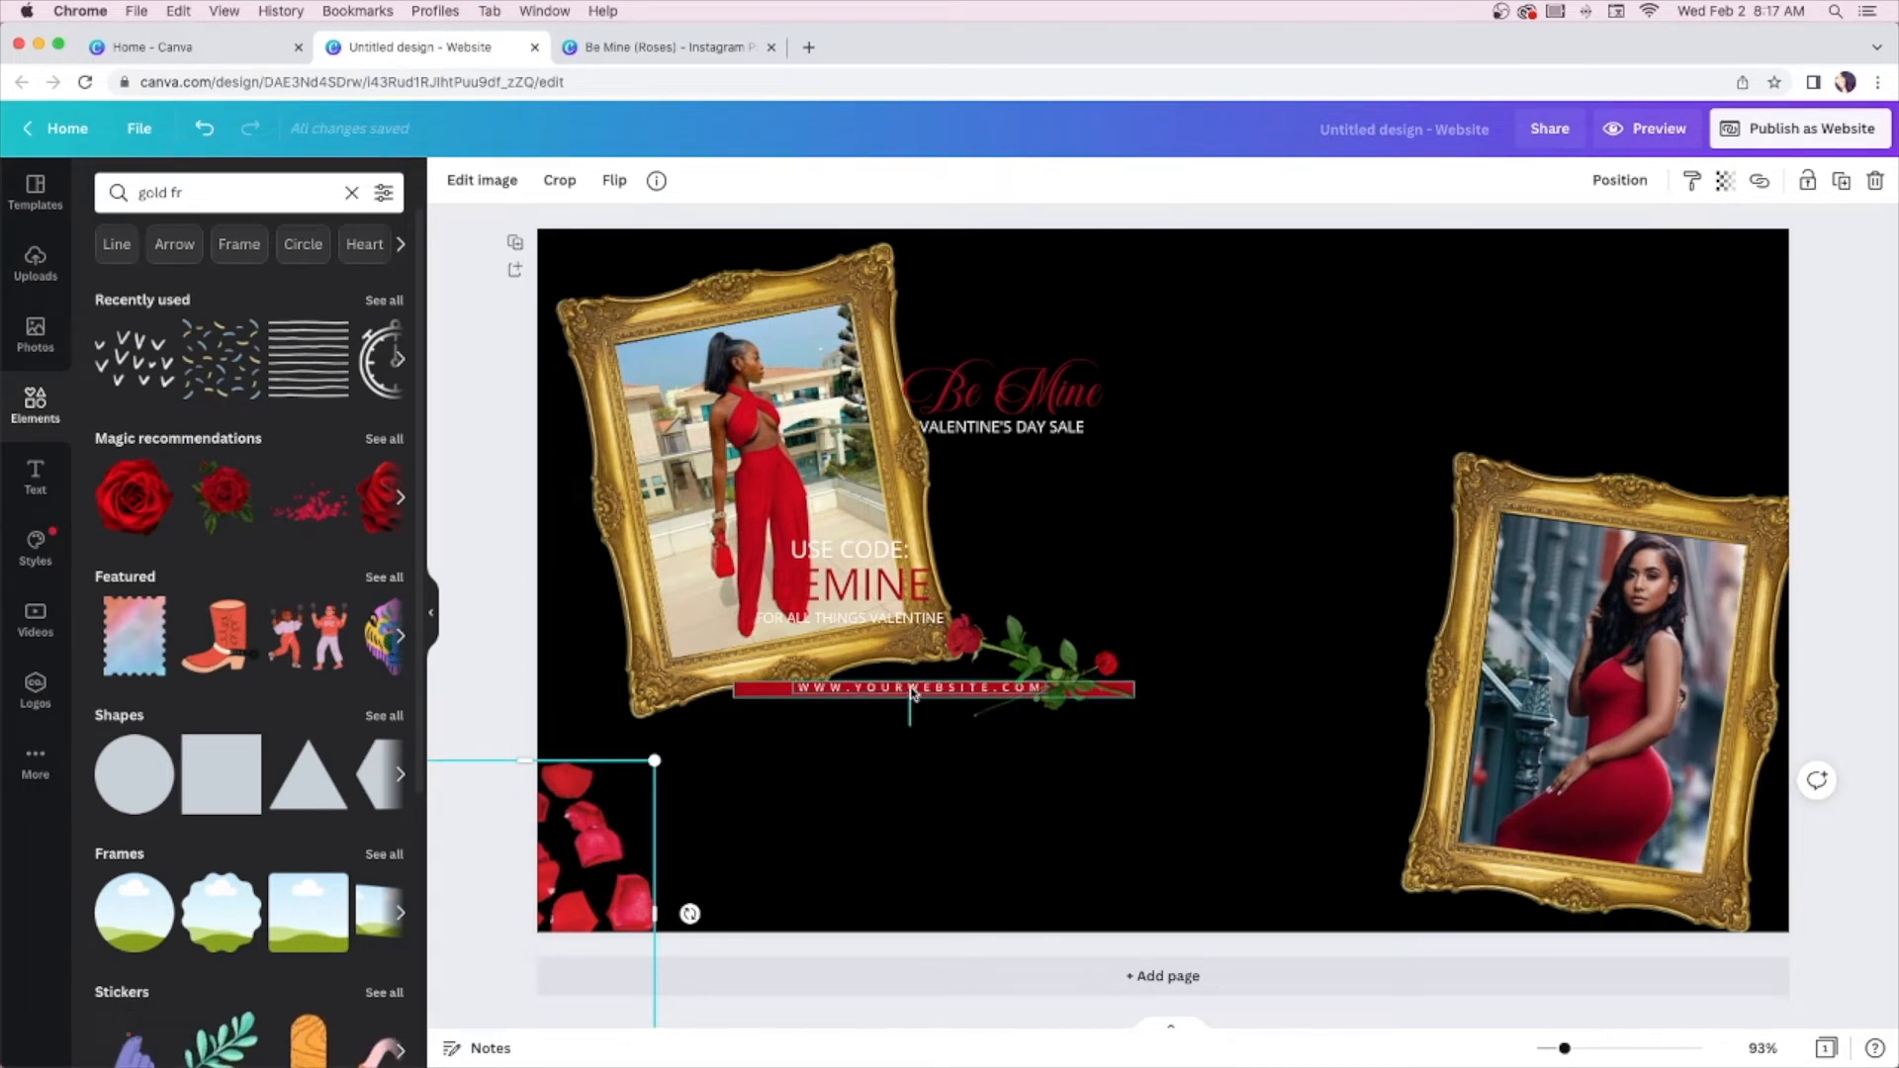
Move the red bar down away from the website address and delete the address text
click(947, 692)
drag(948, 693, 947, 835)
click(916, 689)
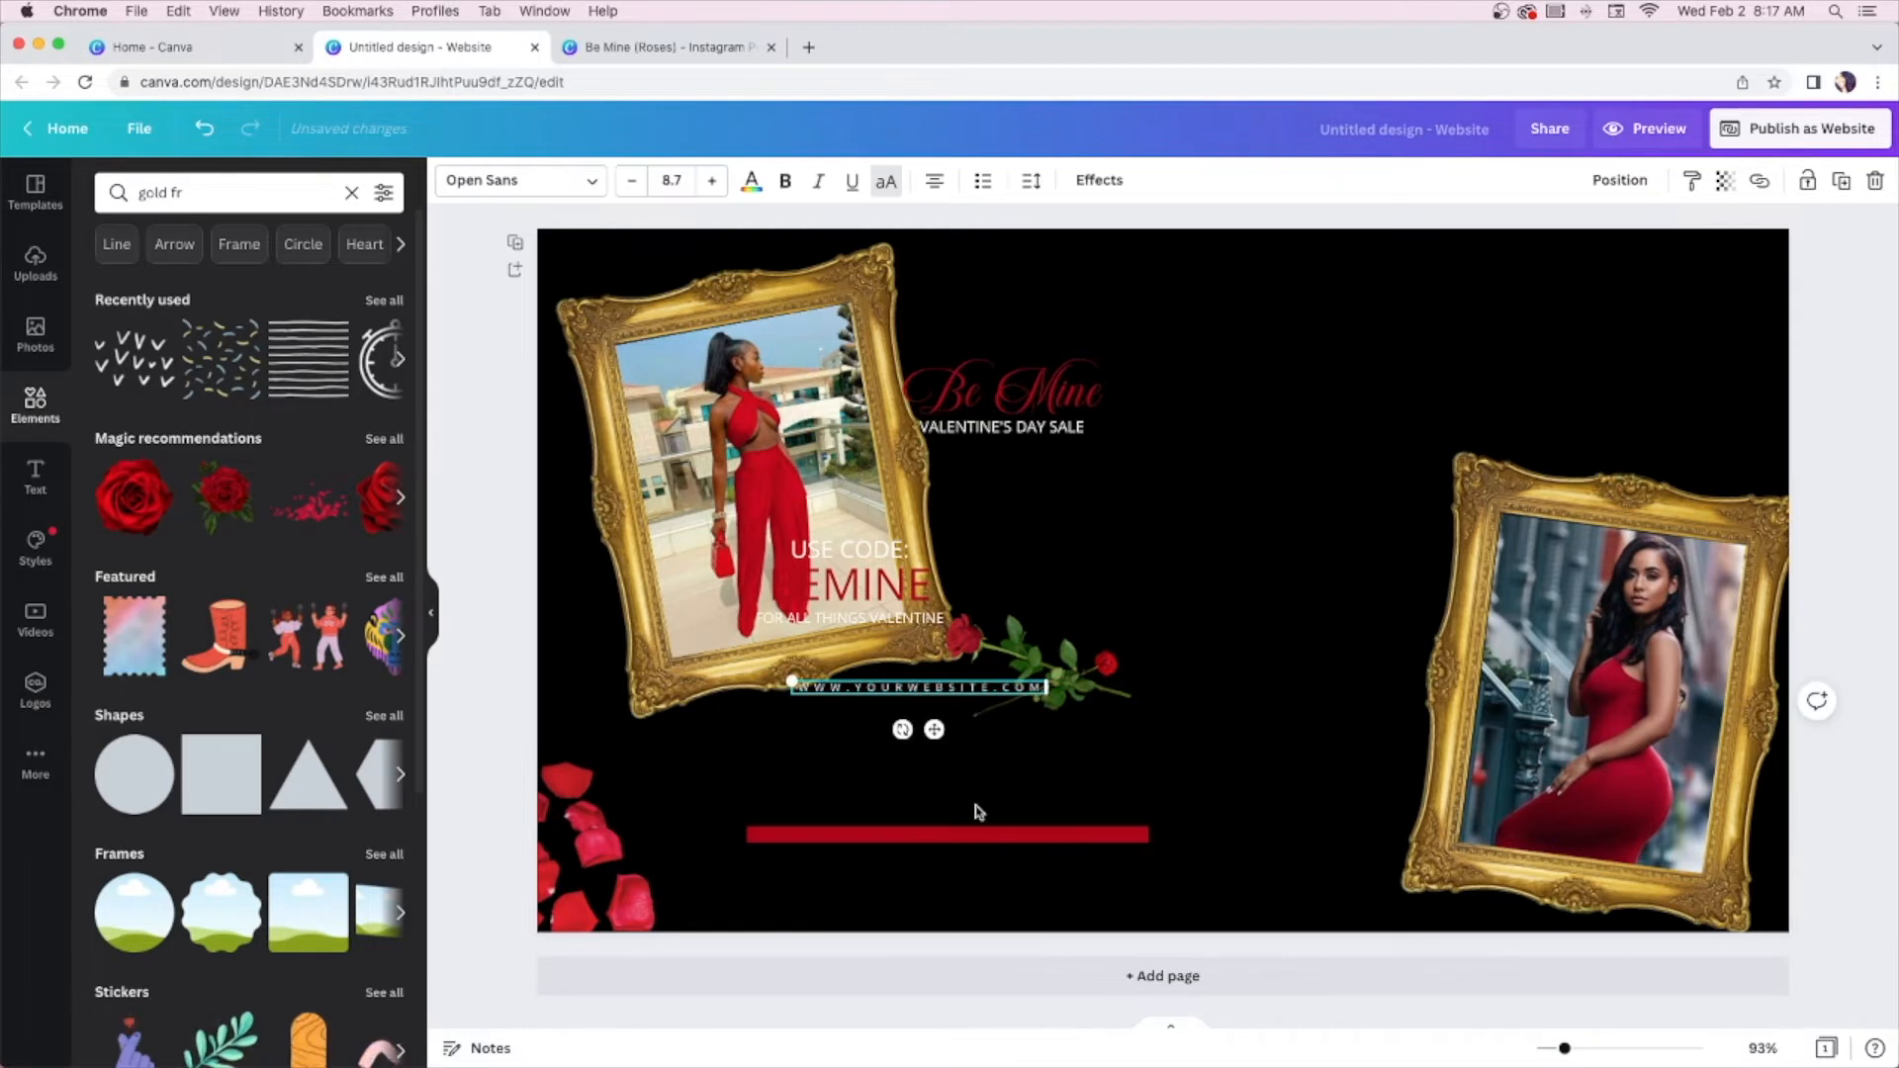
Stretch the red bar across the full width of the page's bottom edge and make it thicker
drag(1038, 844, 823, 922)
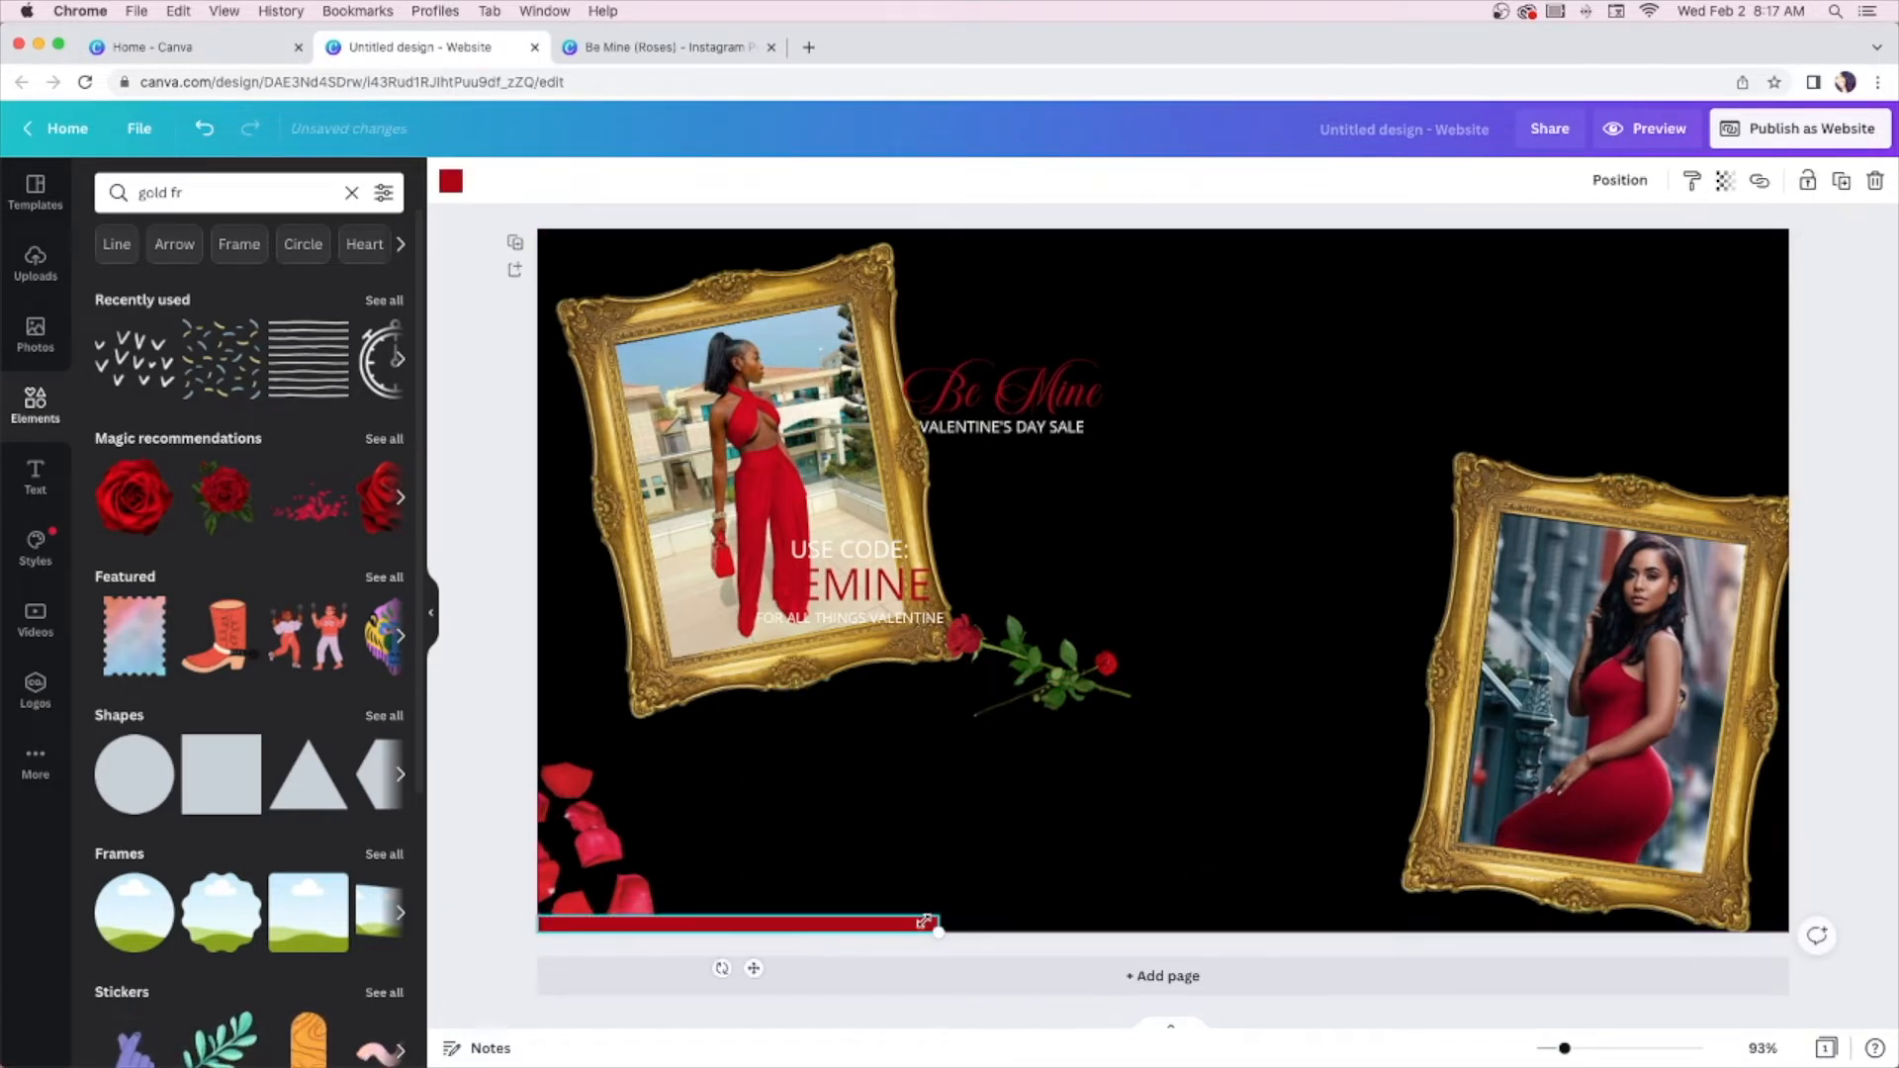
drag(962, 922, 1789, 924)
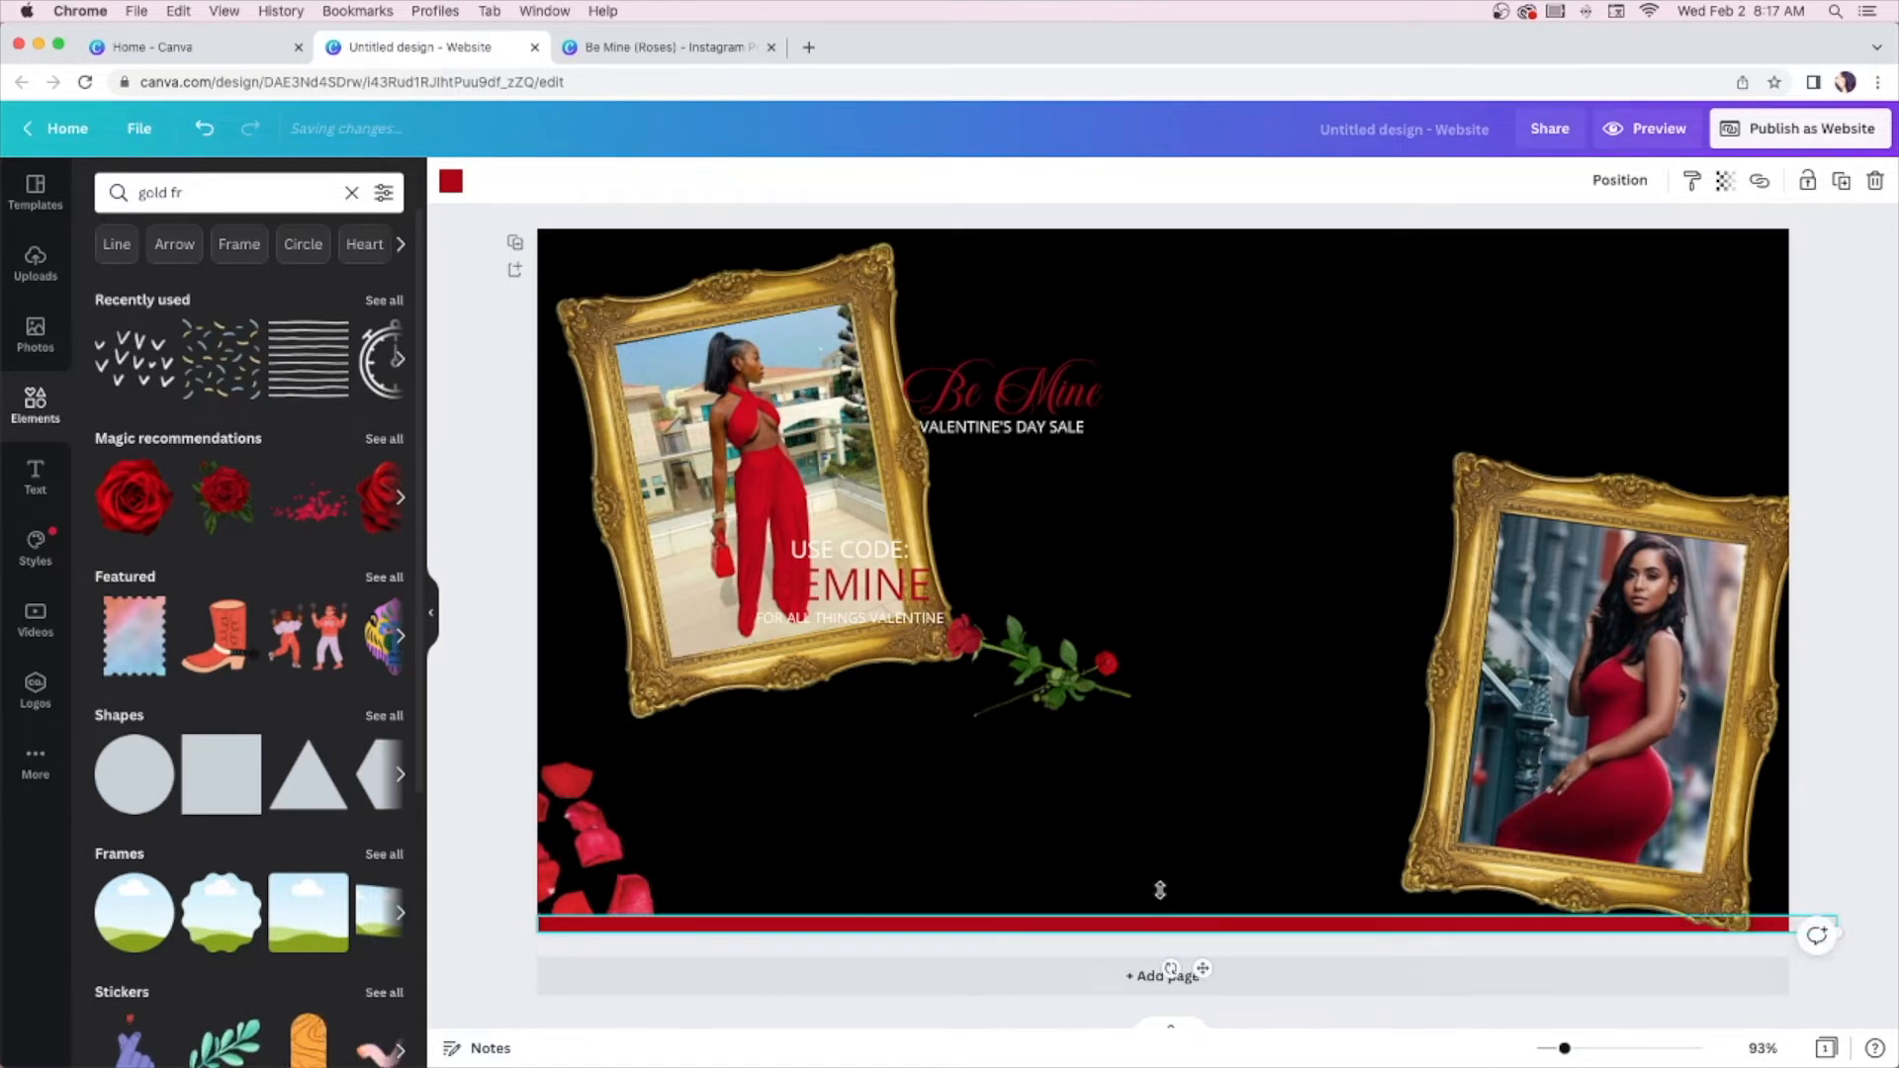
mouse_move(1160, 890)
mouse_down()
mouse_move(1153, 862)
mouse_move(1156, 897)
mouse_up()
Send the red bar to the back, behind the petals and the framed photo
right_click(827, 925)
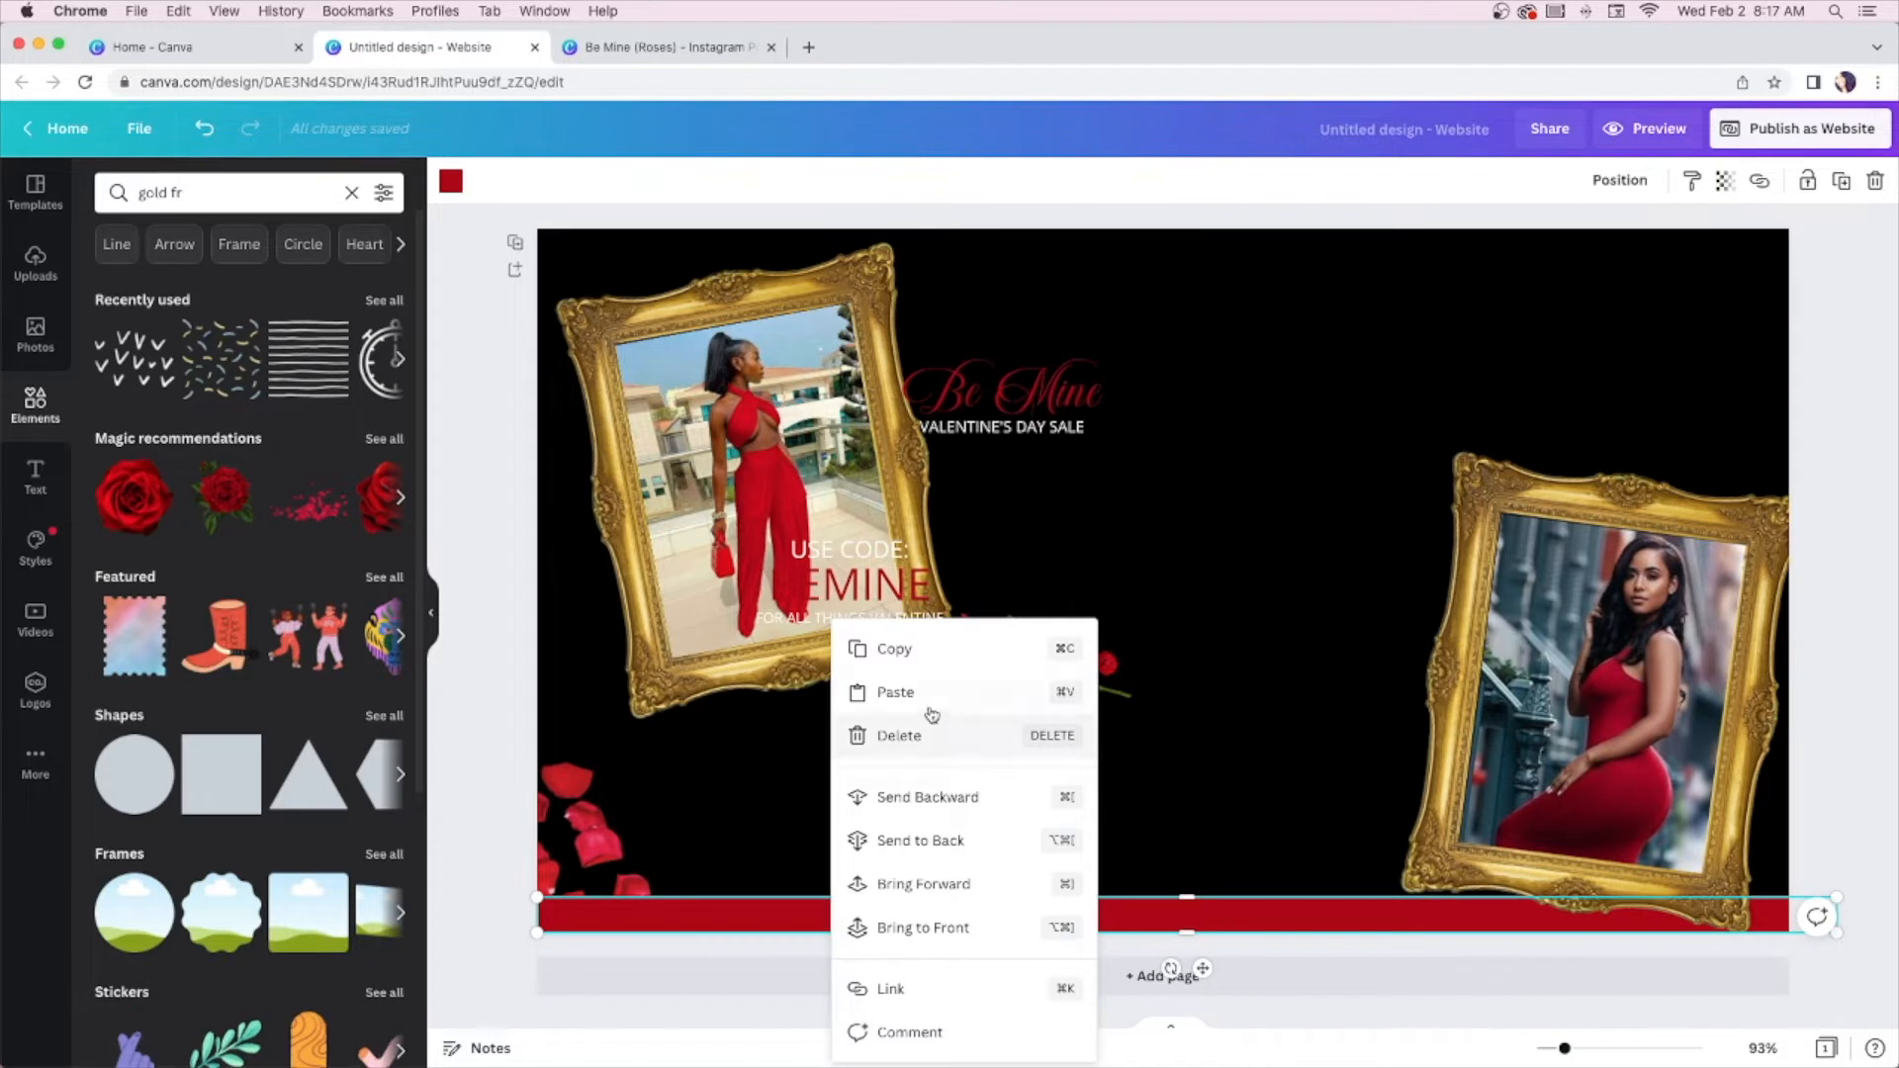
click(964, 840)
click(505, 631)
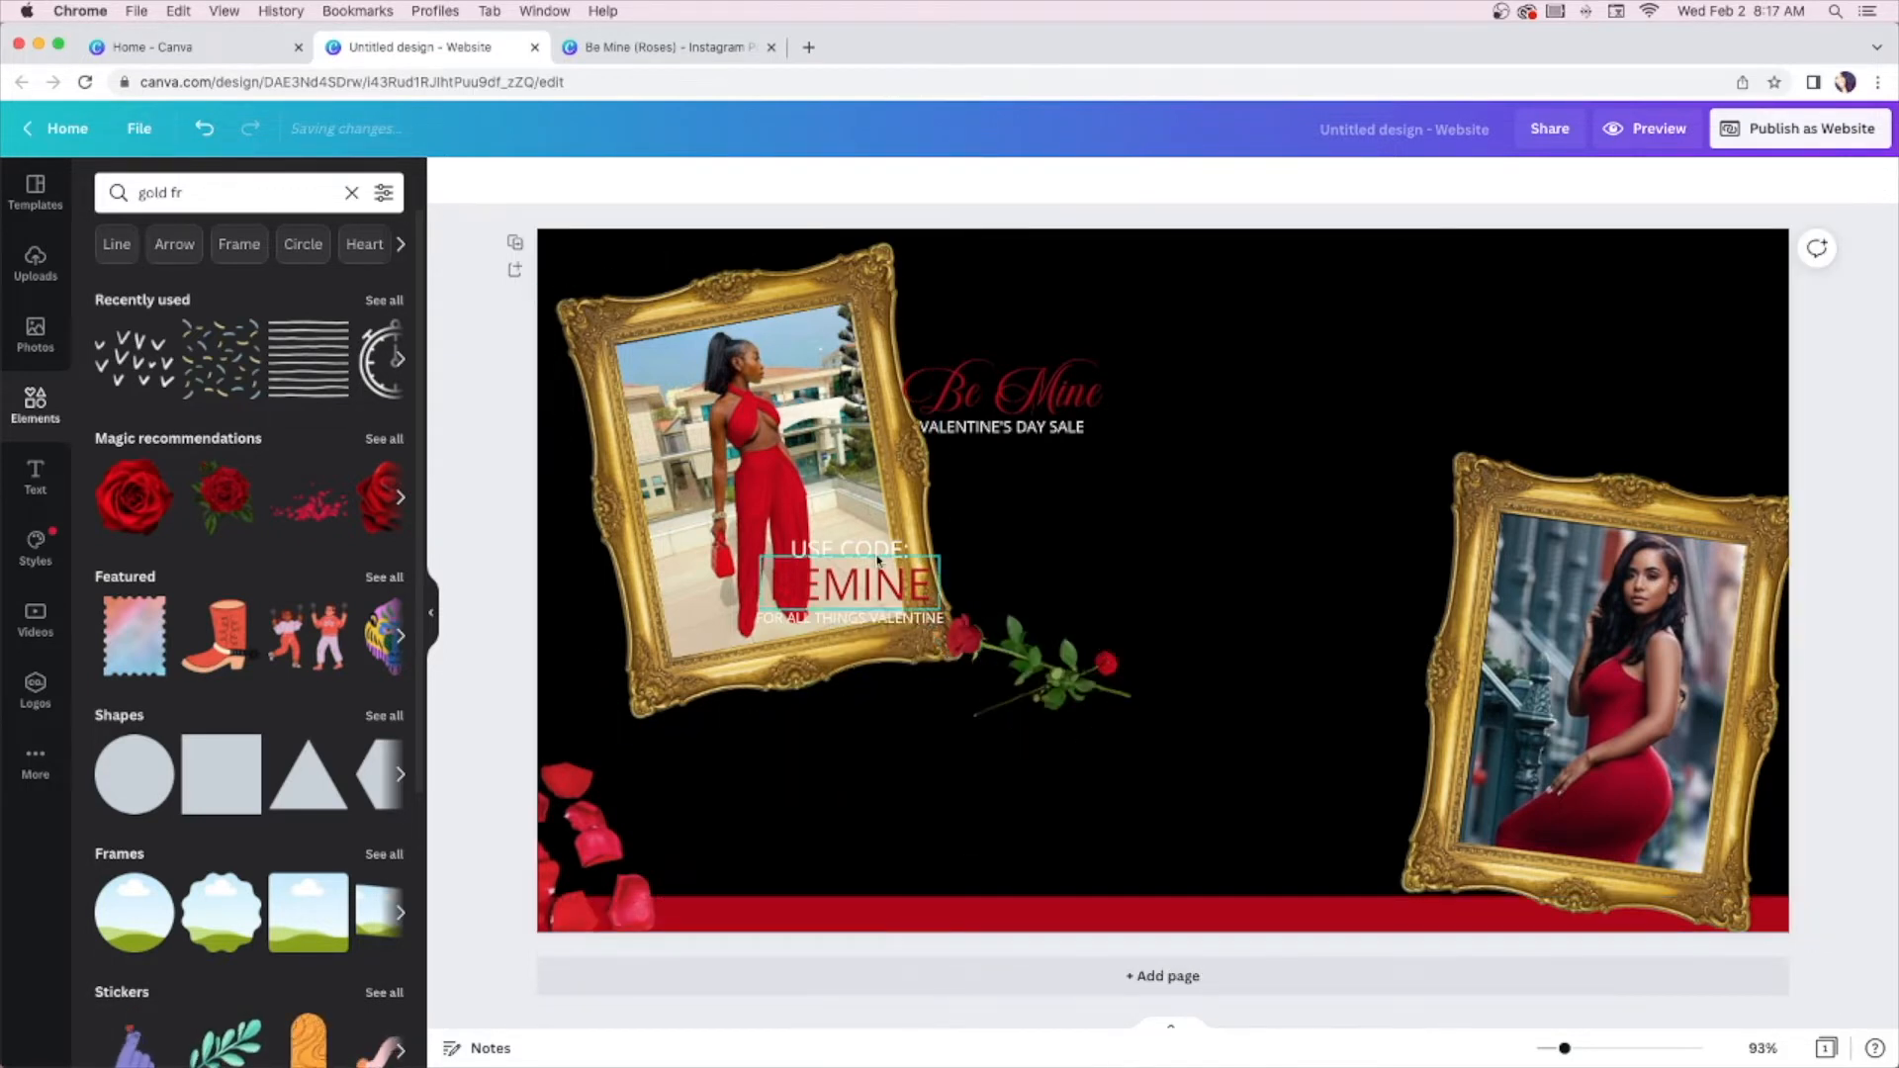
Enlarge the "Be Mine" heading together with "VALENTINE'S DAY SALE" and place them between the two framed photos
click(1024, 390)
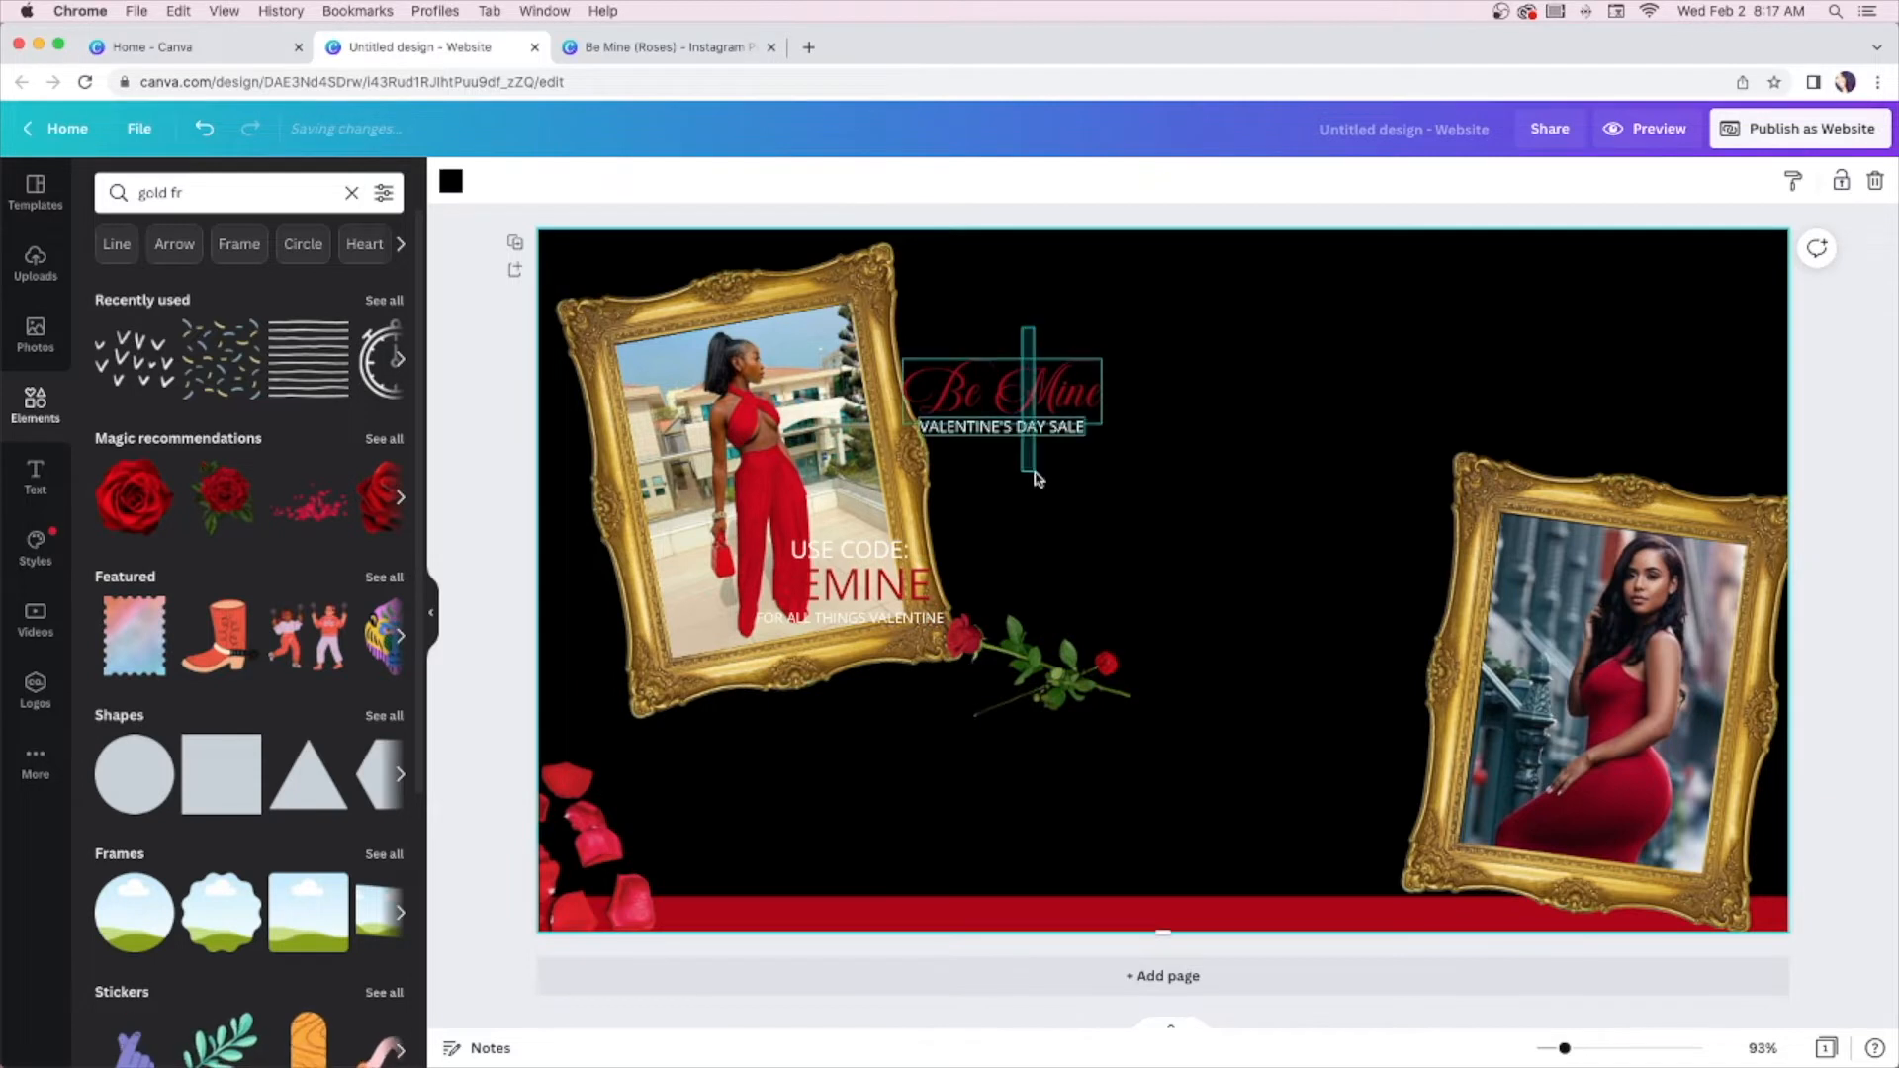
drag(1044, 410, 1536, 481)
drag(1224, 365, 1094, 366)
click(1519, 257)
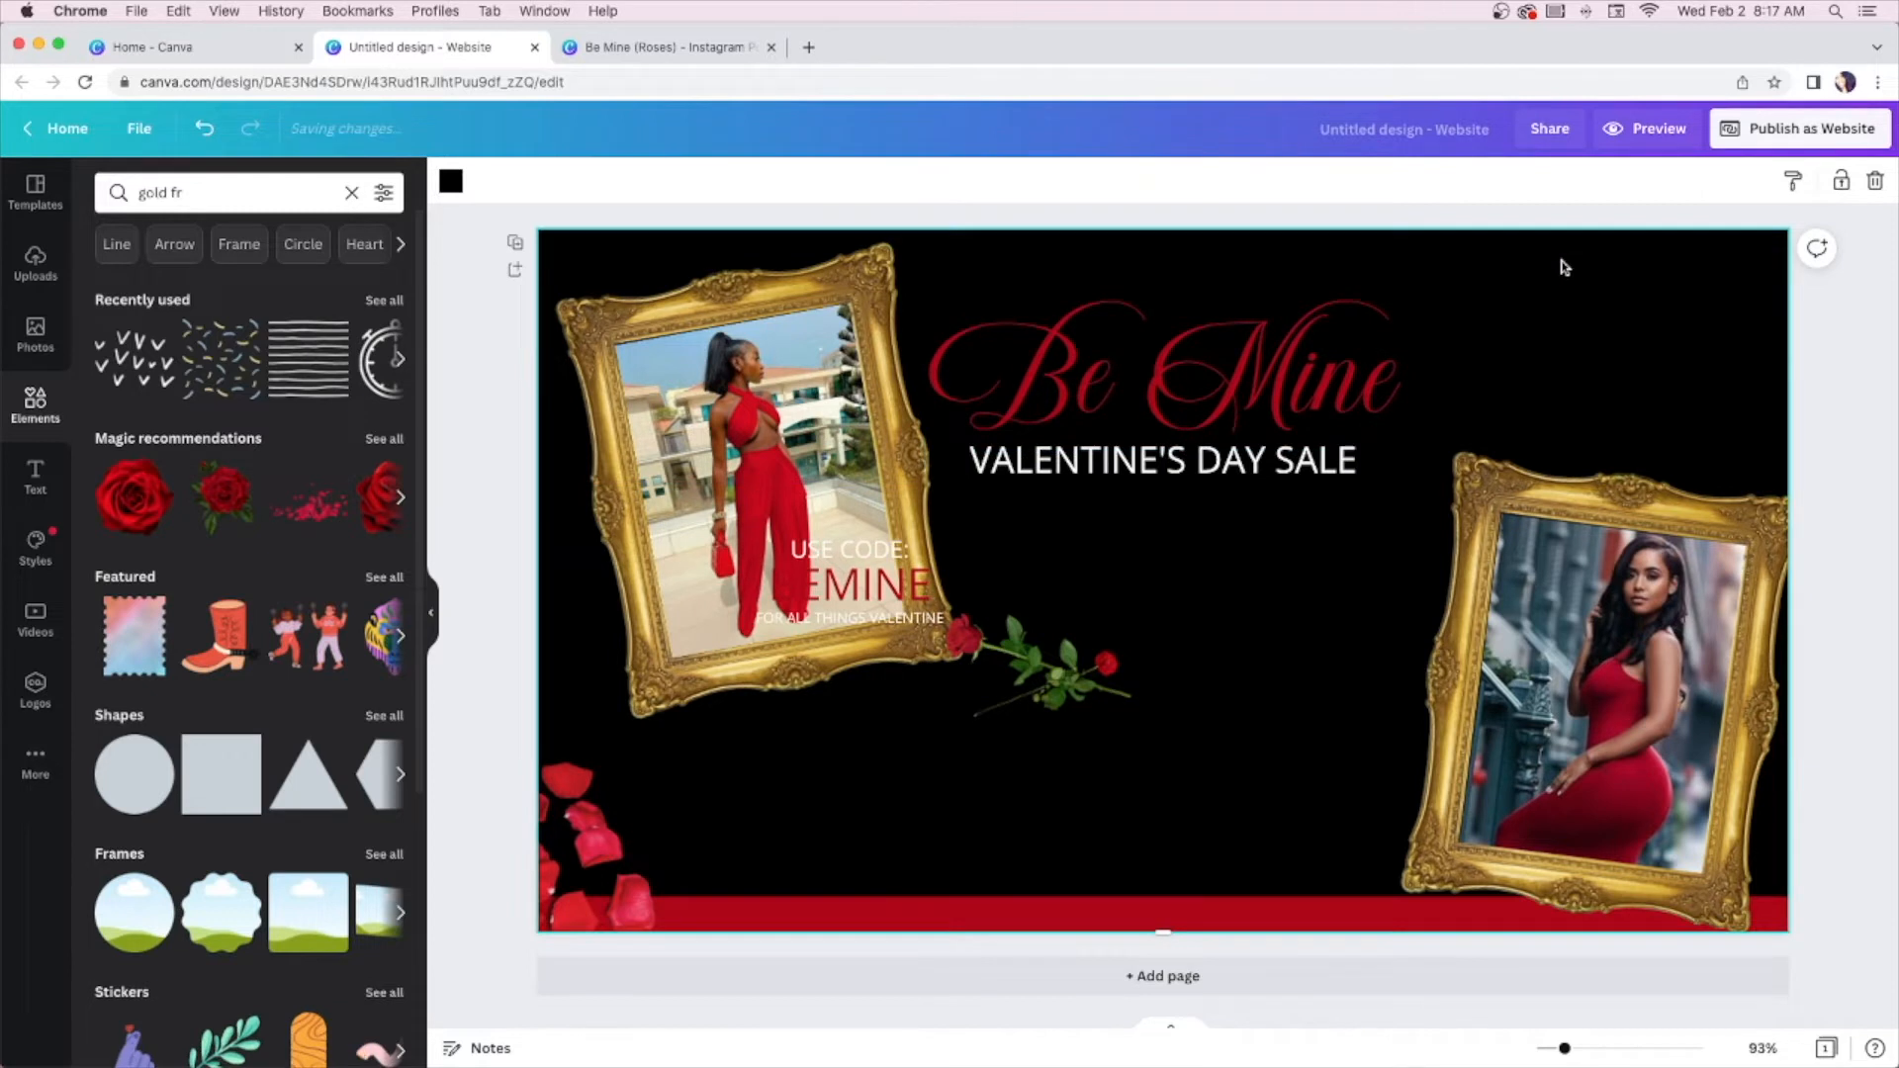
Move the "Be Mine" heading and the "VALENTINE'S DAY SALE" line slightly up toward the page's top edge
click(1261, 407)
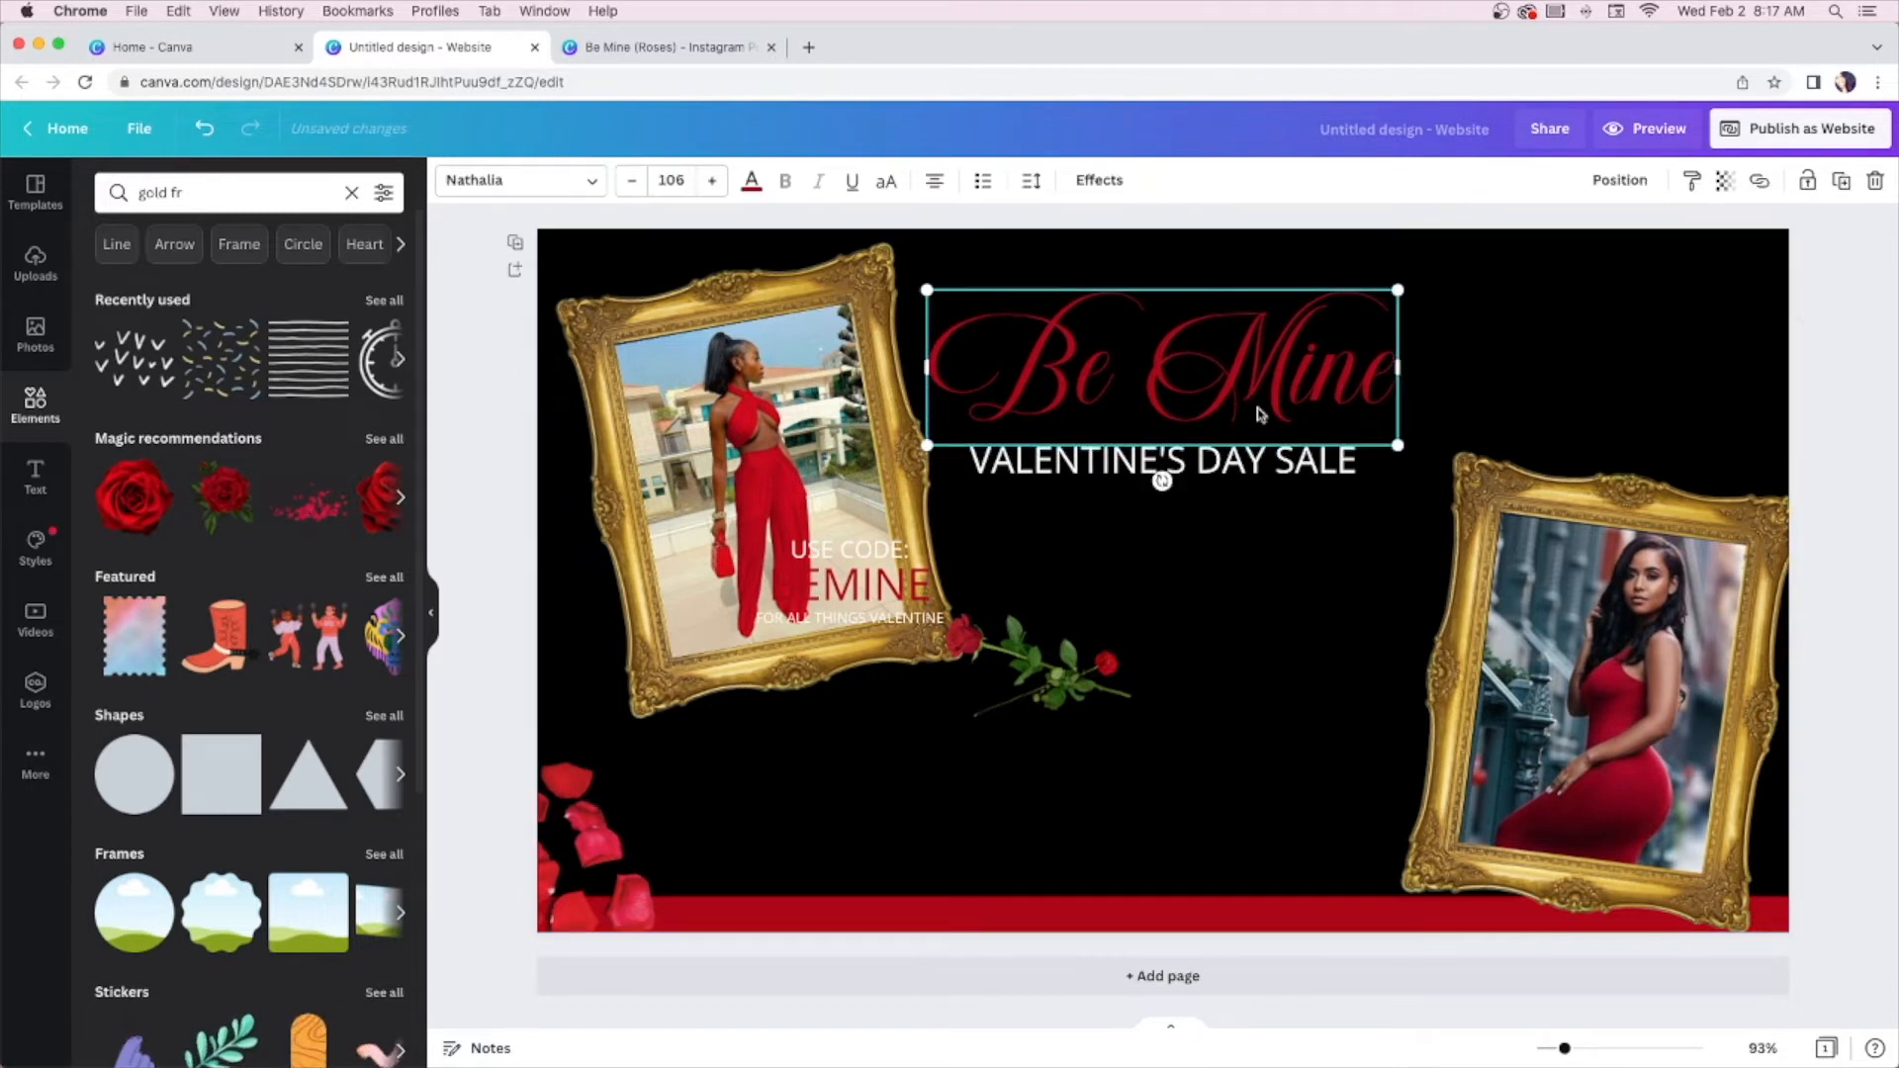
shift+click(1241, 460)
drag(1241, 459, 1227, 437)
click(1660, 188)
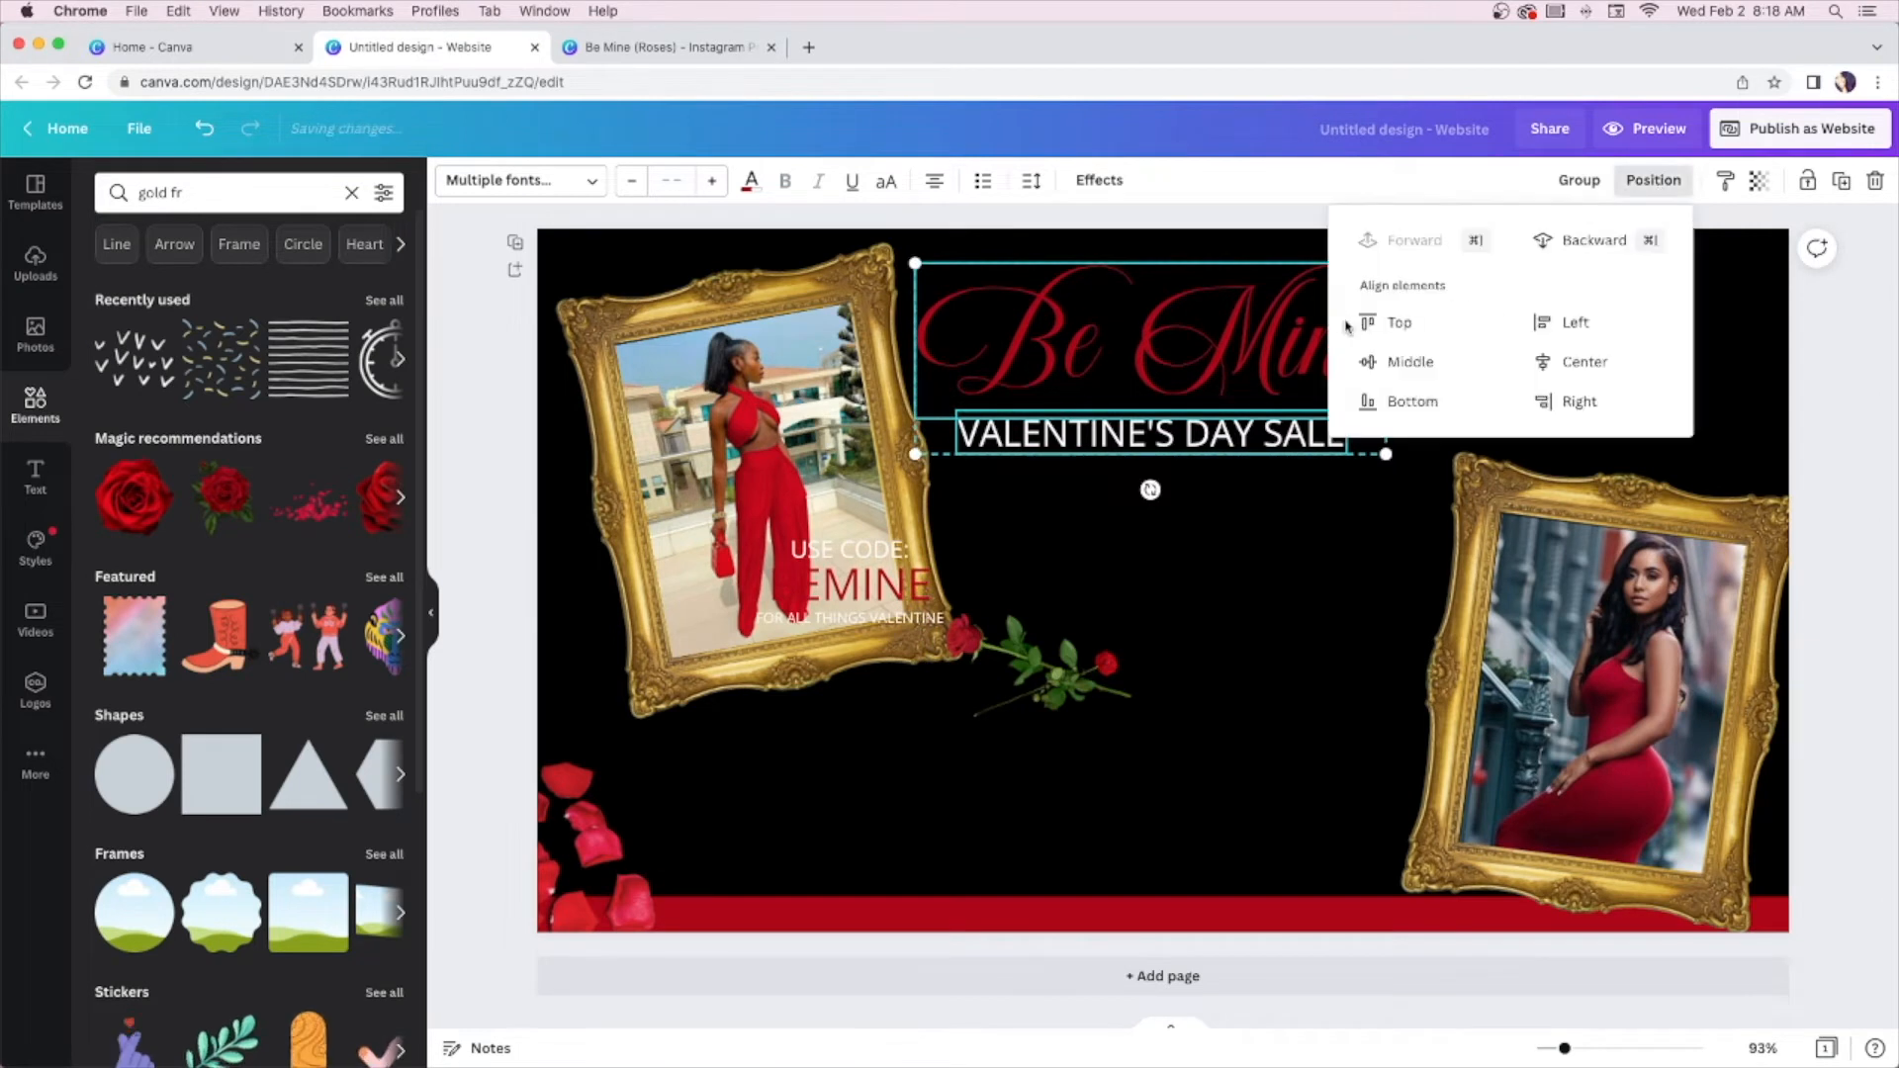
click(1883, 384)
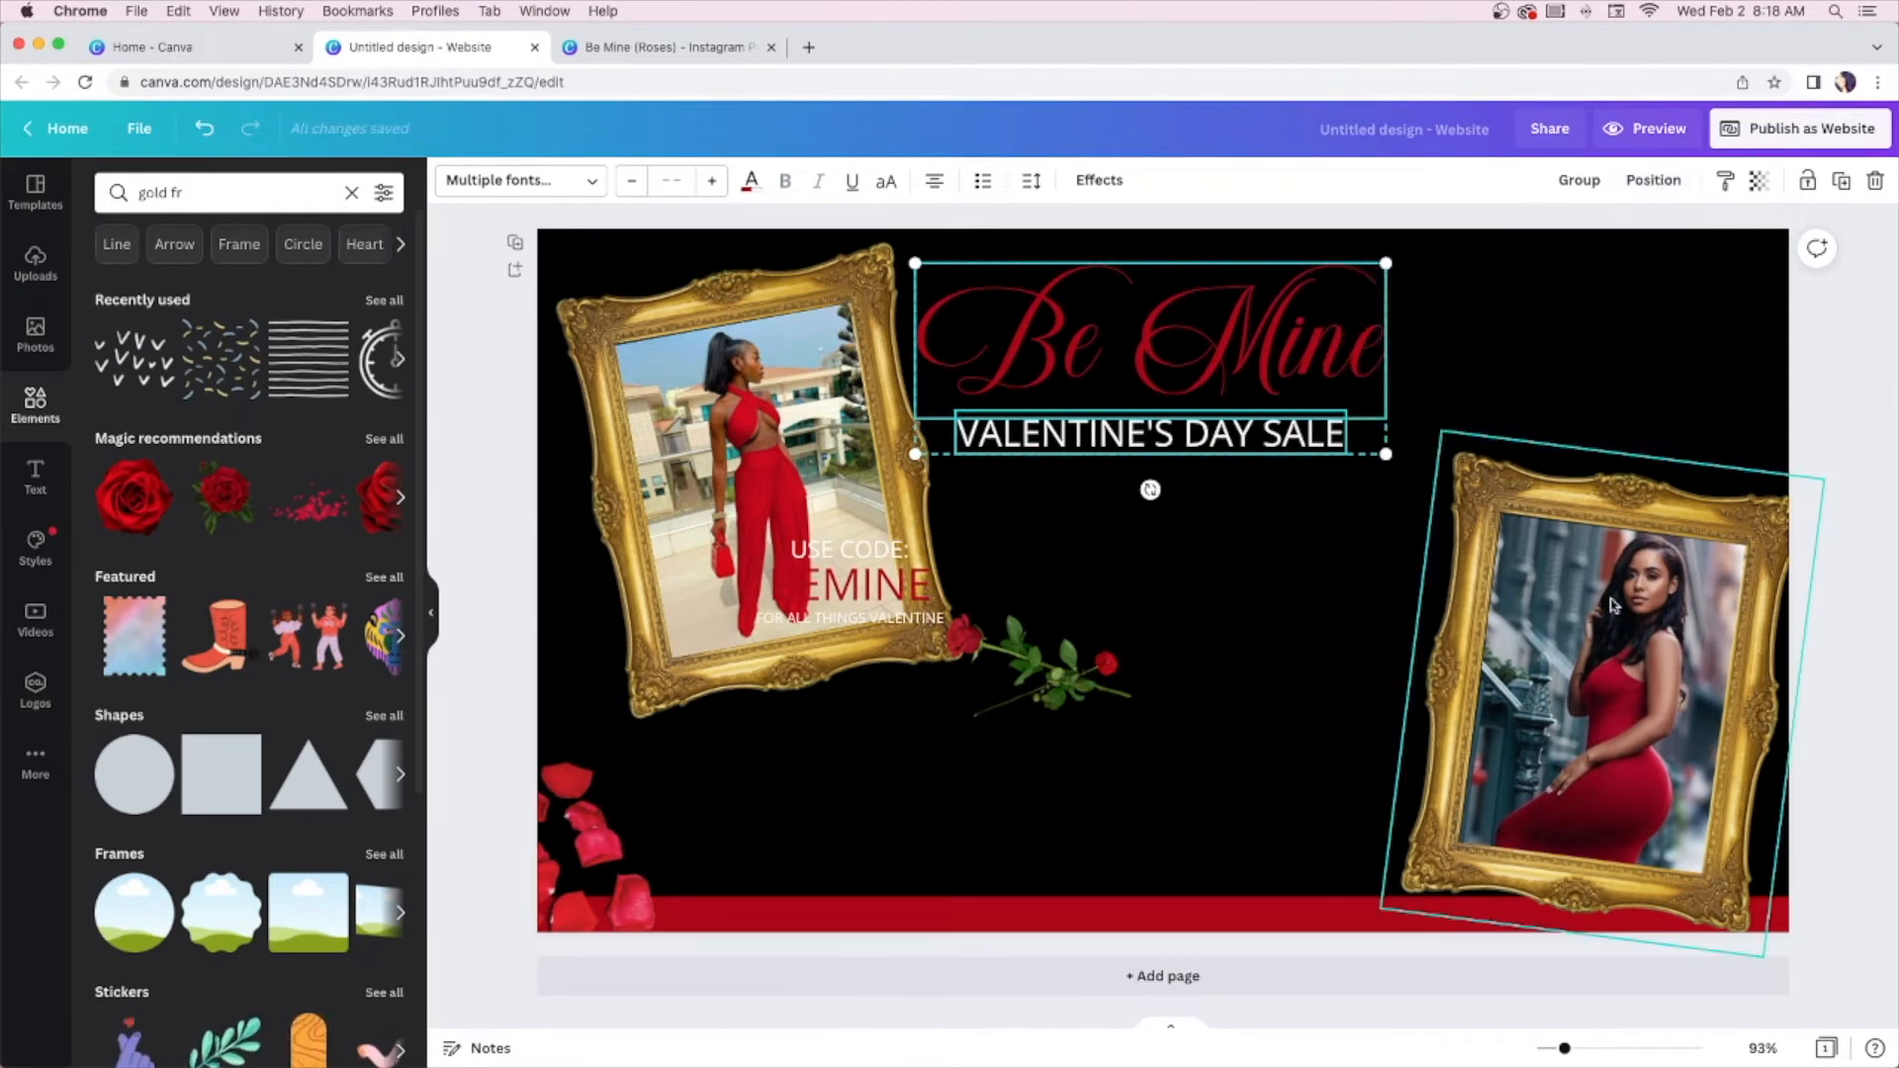
click(1518, 302)
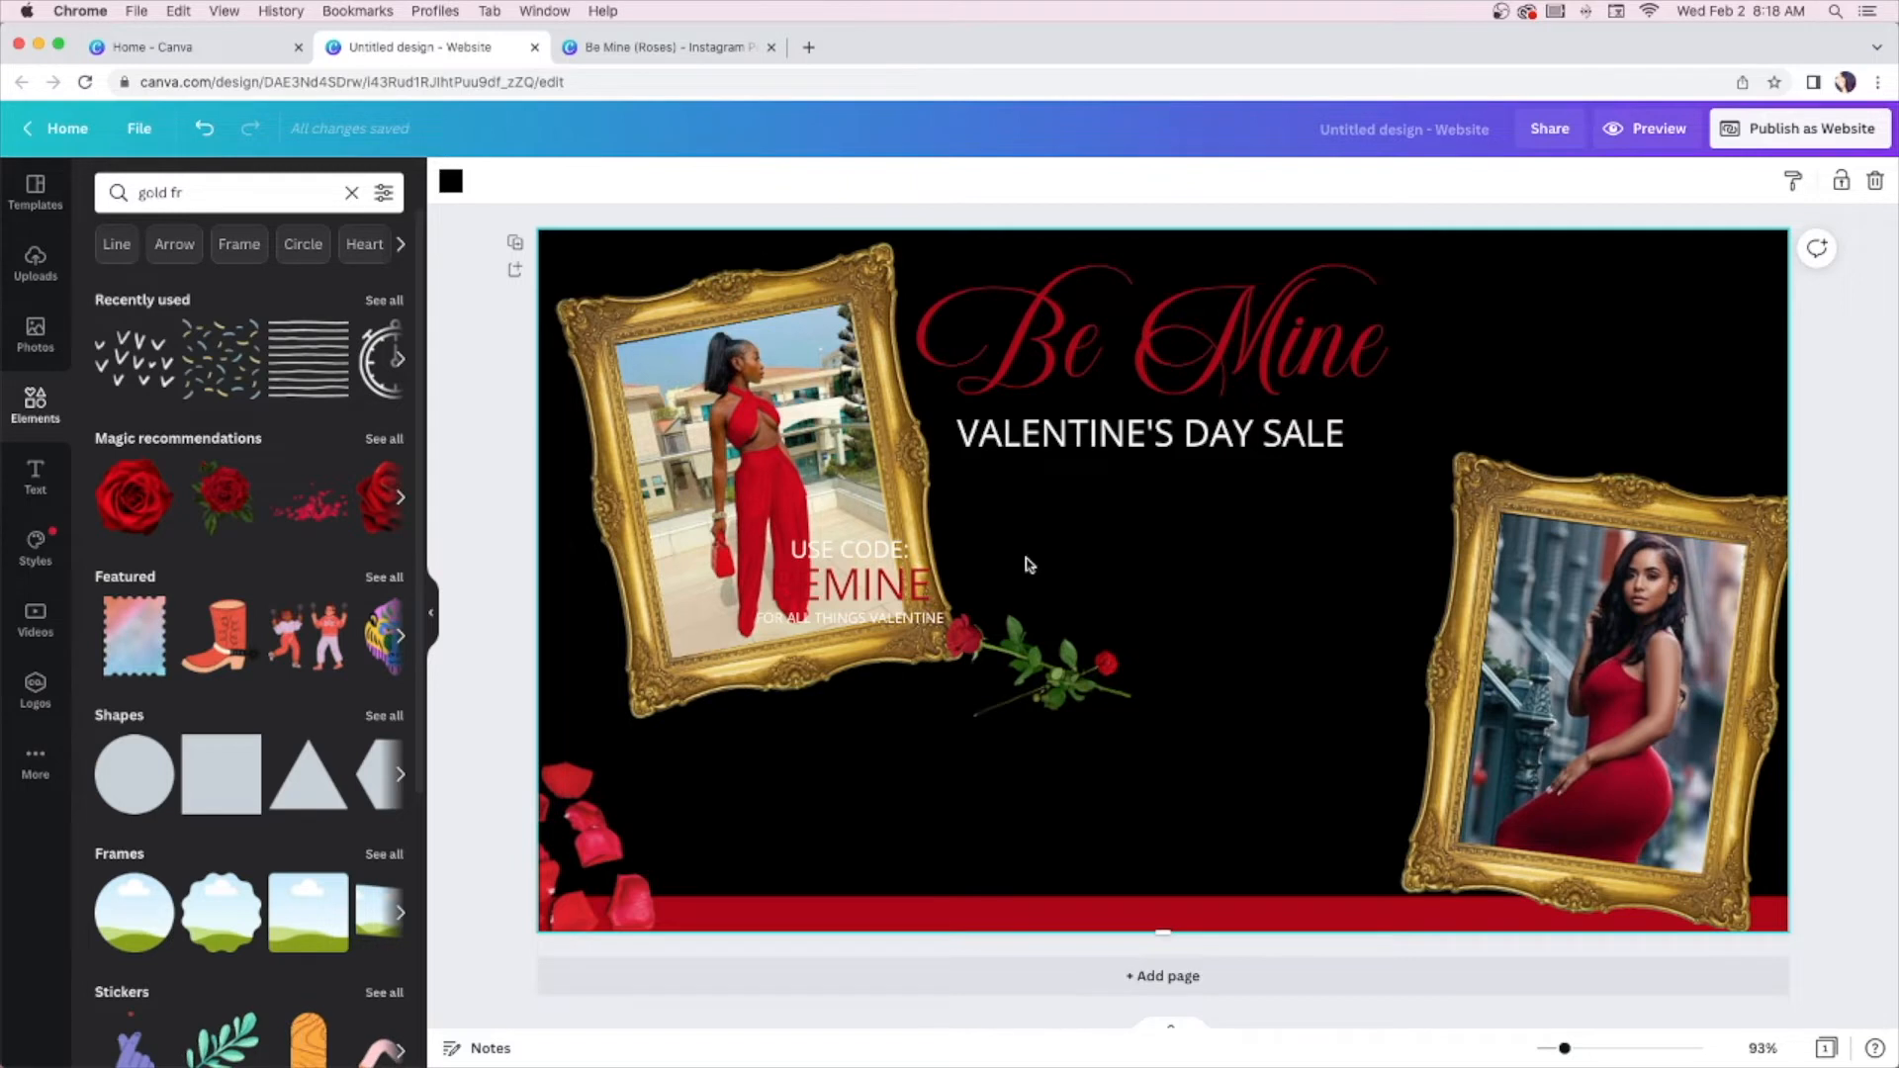
Move the "USE CODE: BEMINE FOR ALL THINGS VALENTINE" text lines off the photo to below the sale heading
click(873, 558)
click(880, 549)
shift+click(885, 560)
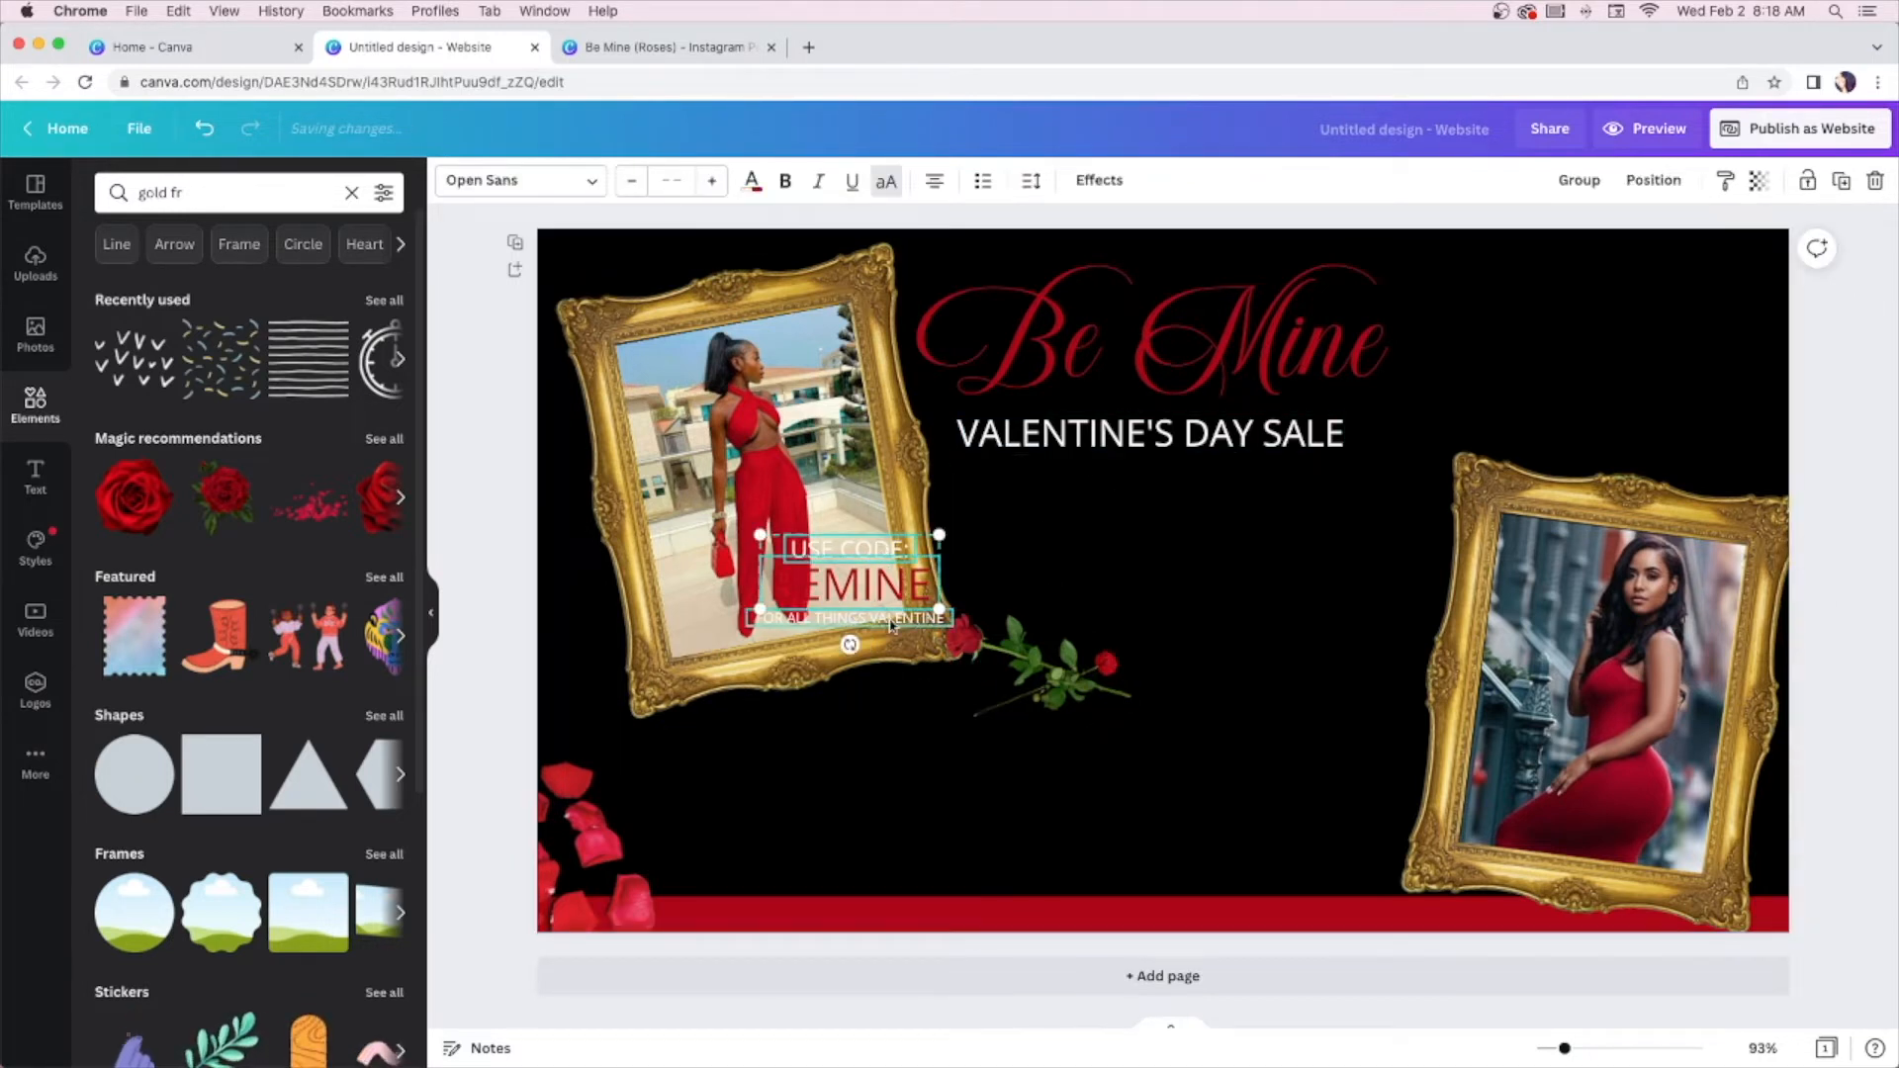
drag(885, 560, 1224, 515)
Move the long-stemmed roses to the page's lower left, beside the petals
drag(1046, 619, 1098, 791)
drag(1036, 683, 794, 870)
drag(1093, 846, 708, 831)
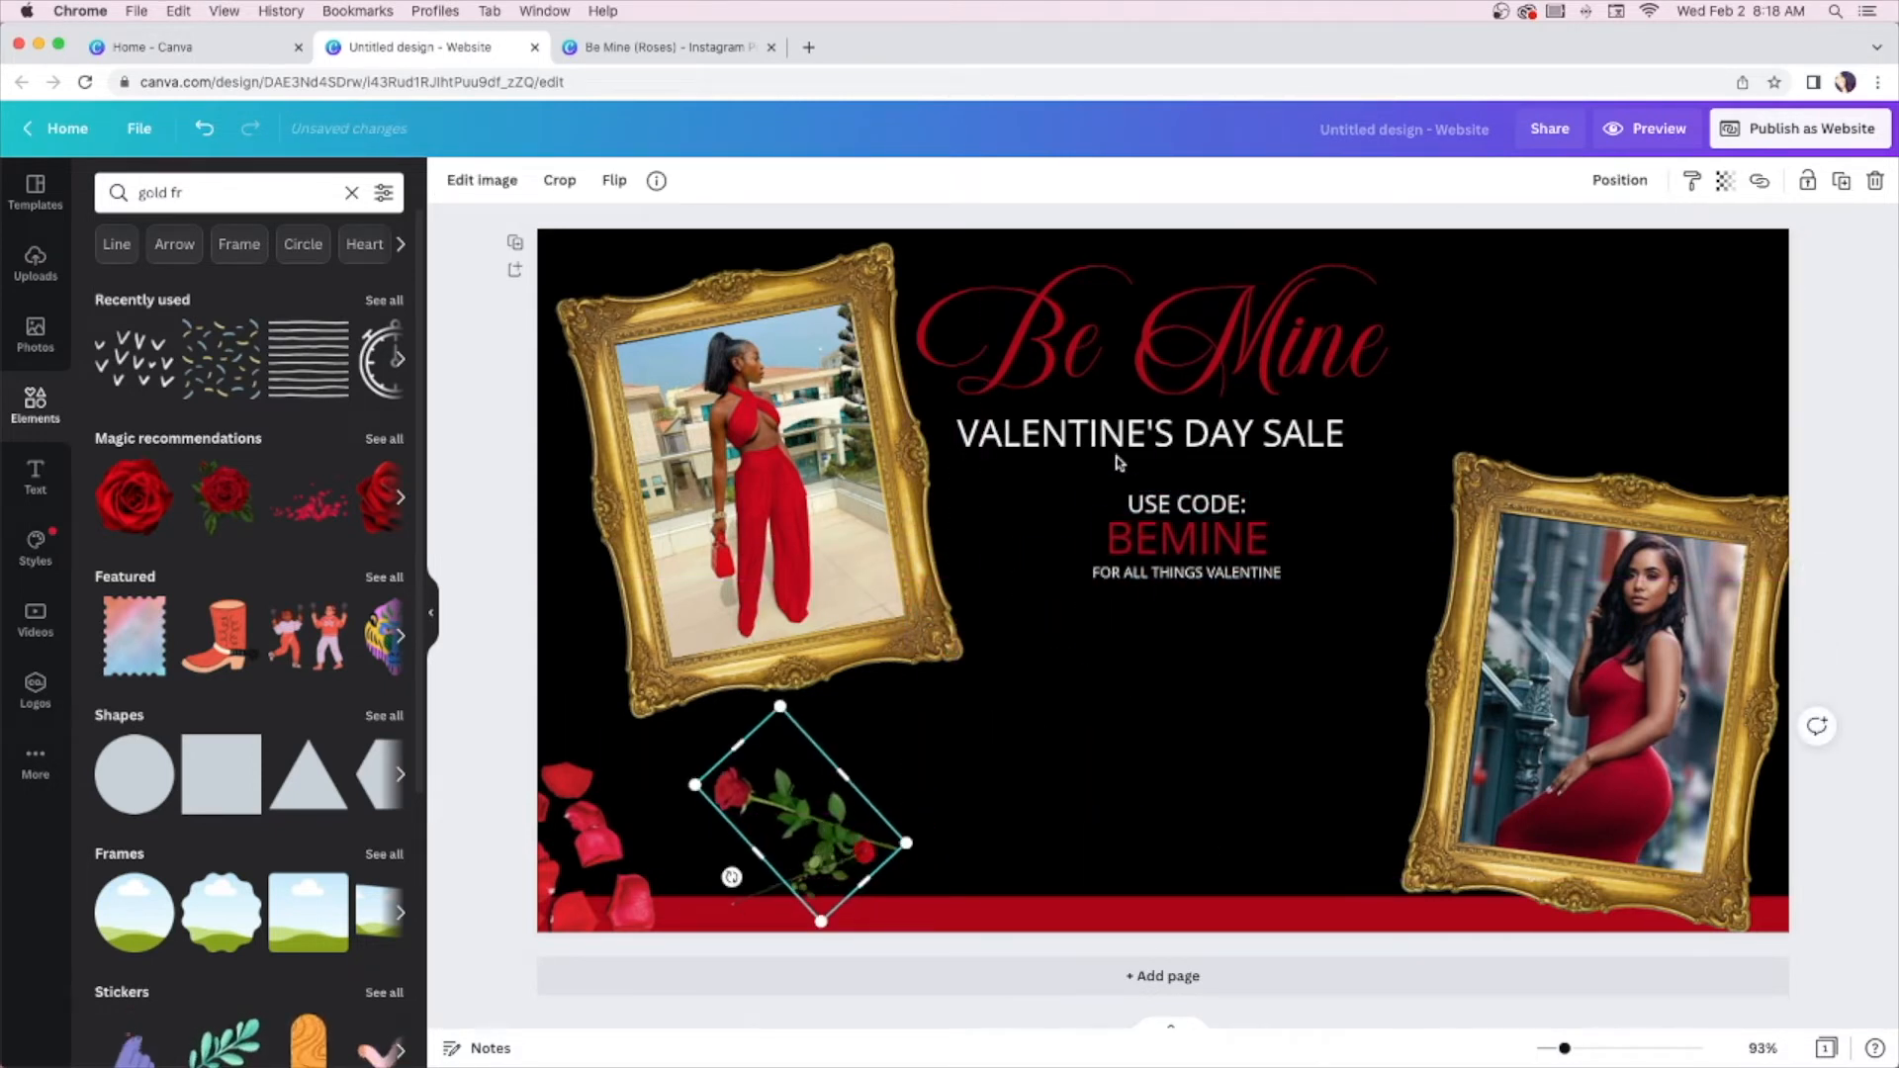
Enlarge the three discount code text lines and center them below "VALENTINE'S DAY SALE"
drag(1093, 478, 1385, 692)
drag(1267, 611, 1198, 599)
drag(1308, 665, 1267, 645)
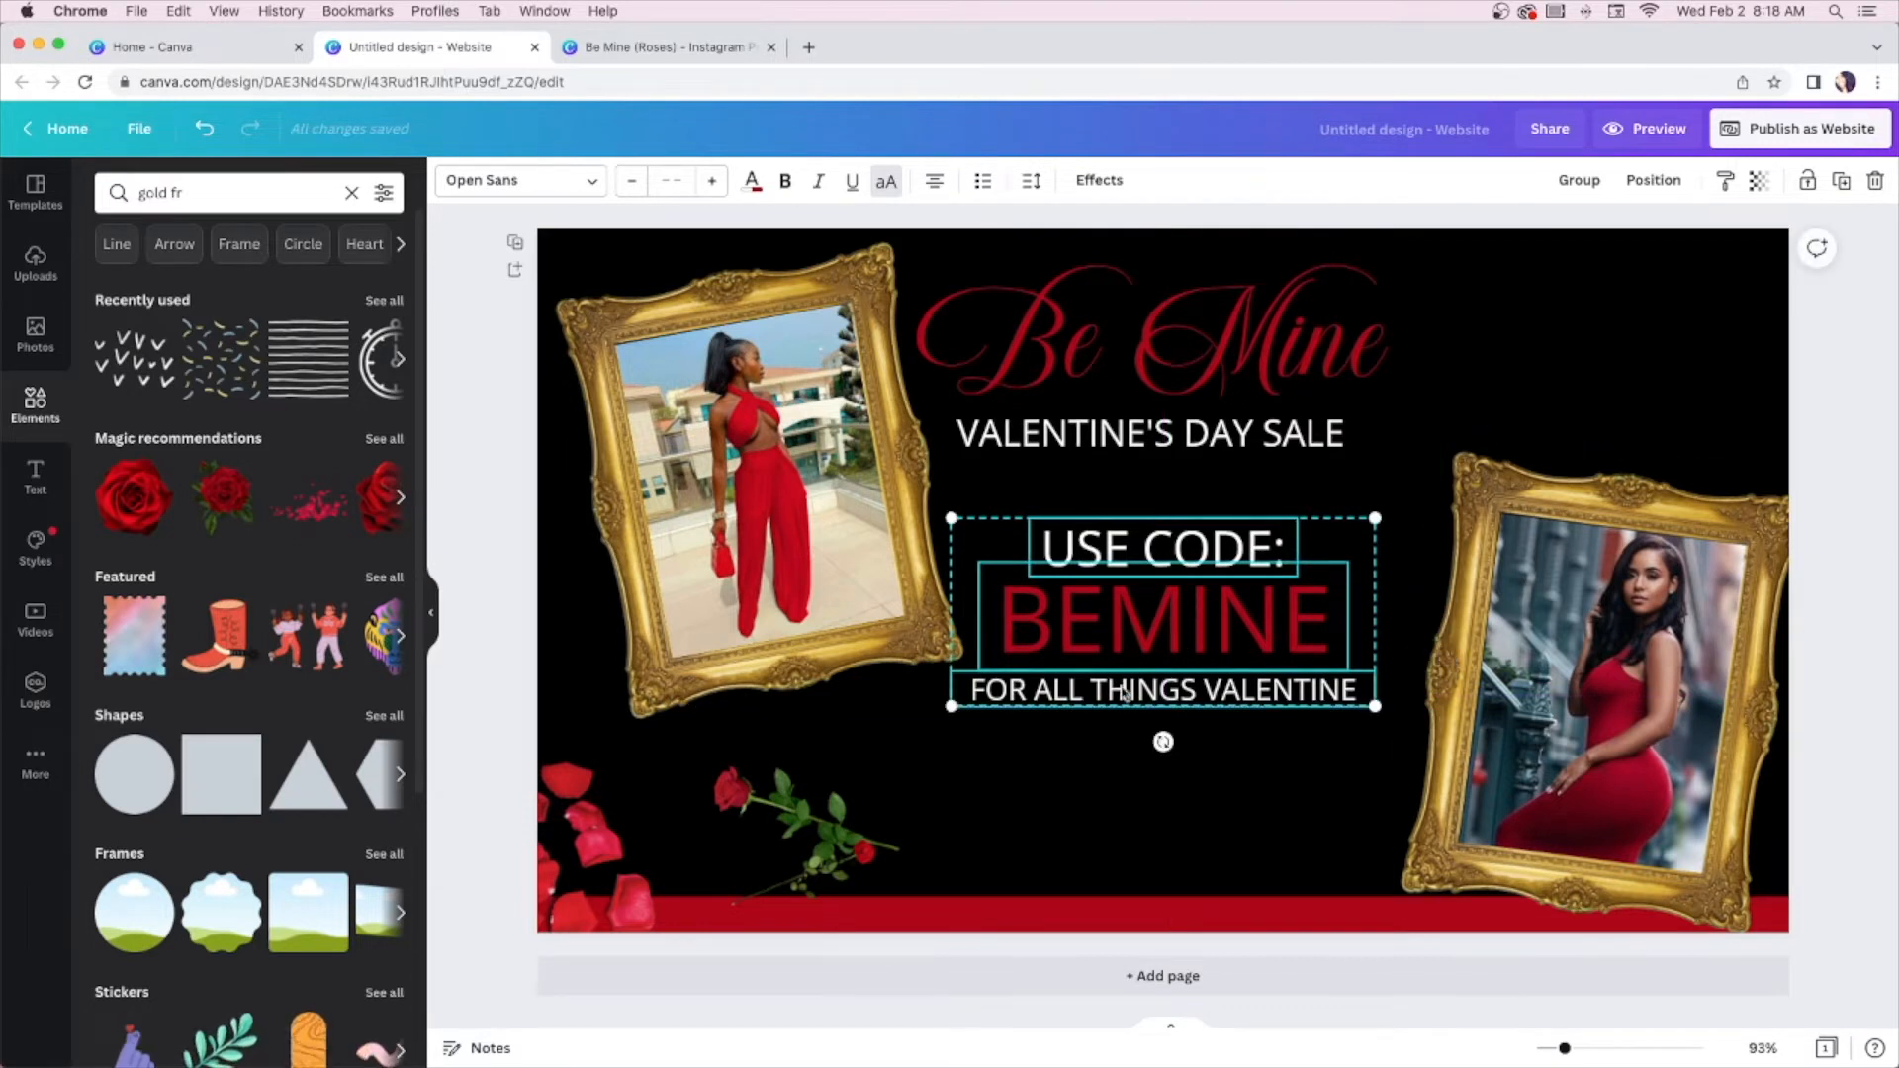
Duplicate the "USE CODE:" text and place the copy below "FOR ALL THINGS VALENTINE", near the red strip
click(1839, 382)
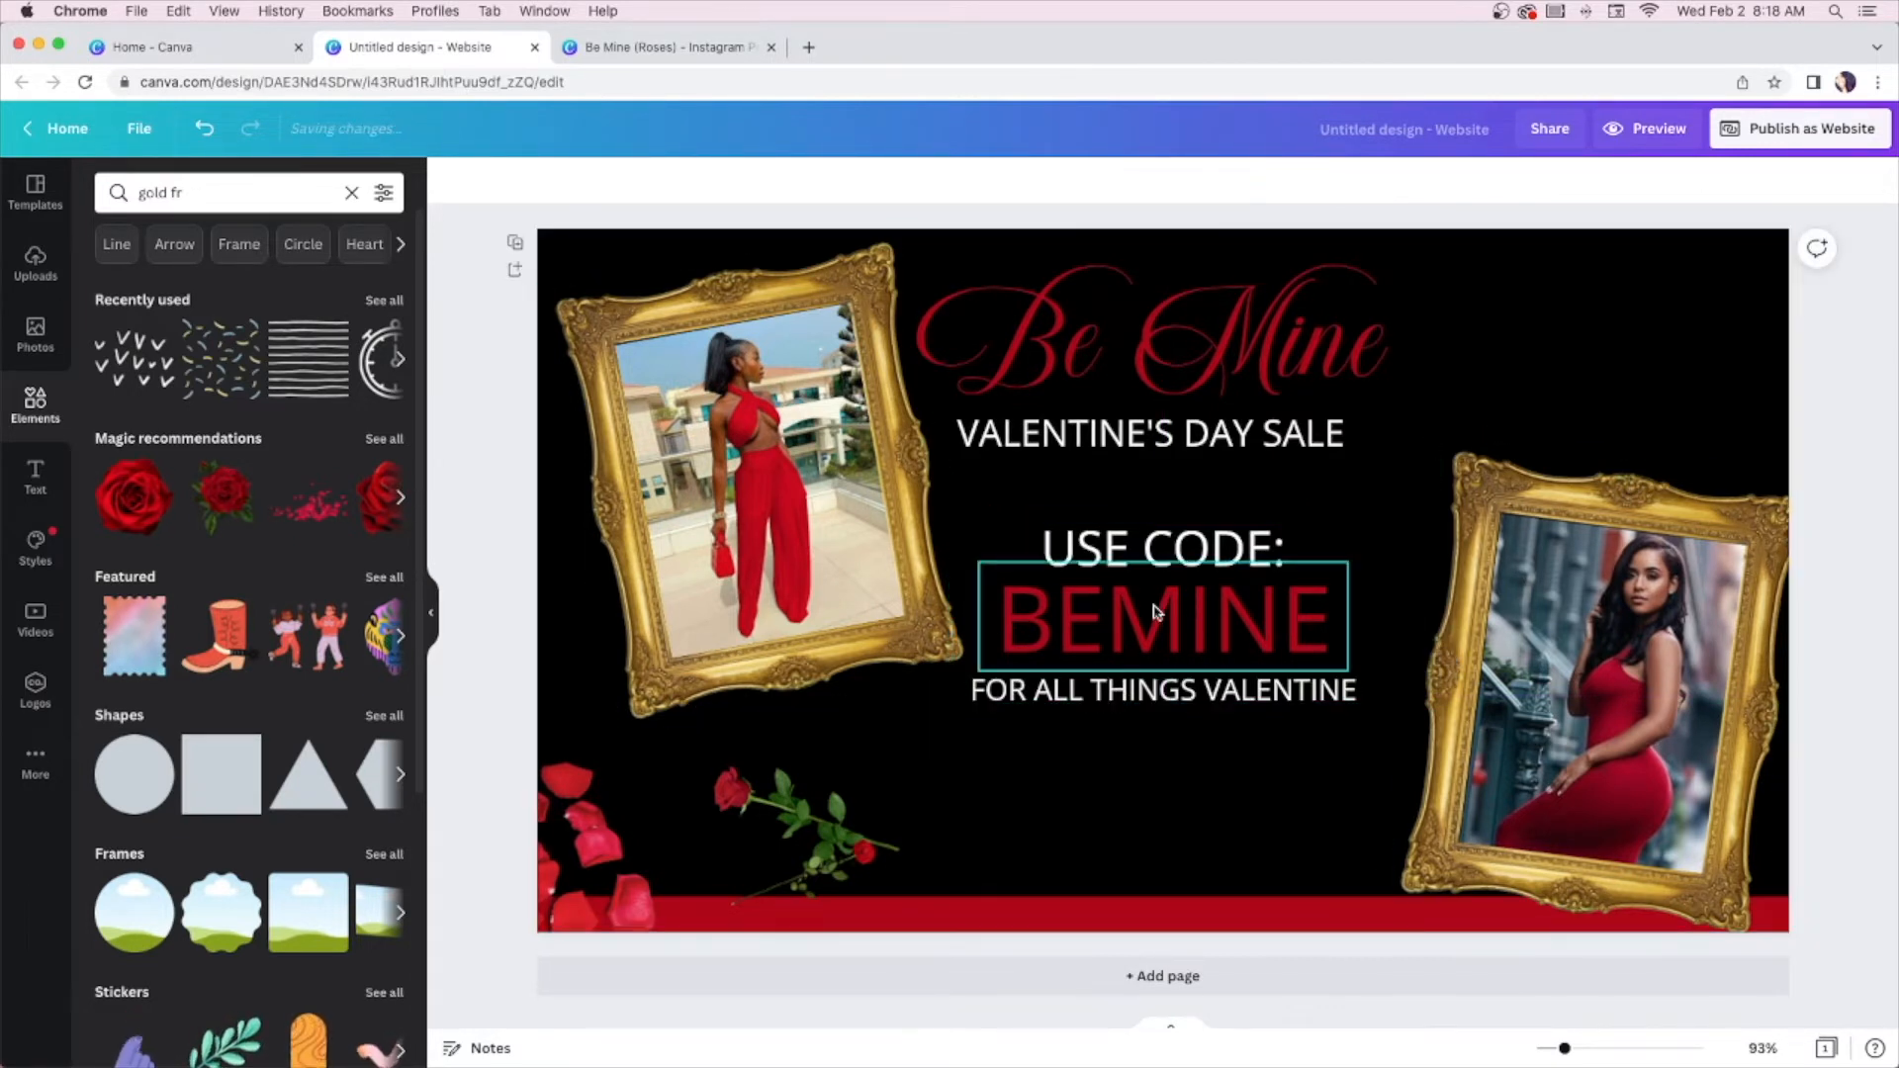
click(1162, 544)
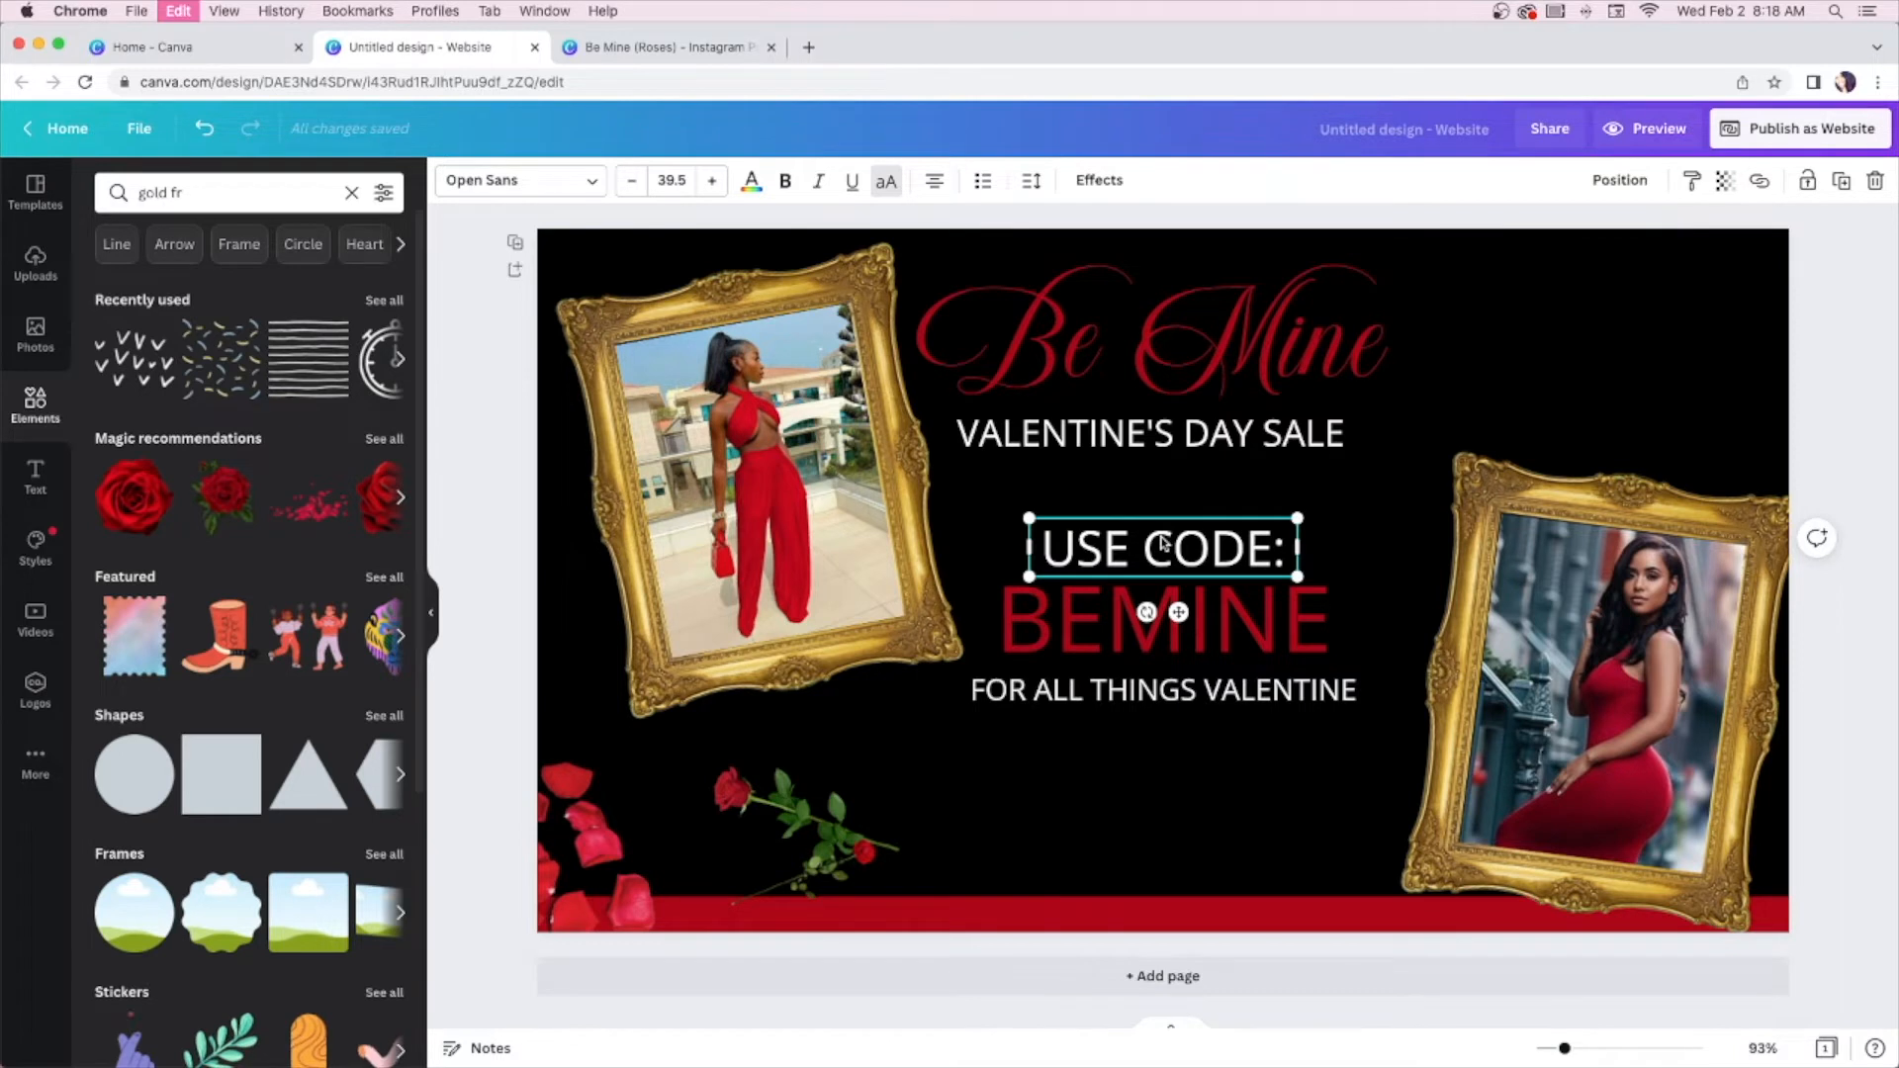
key(super+v)
drag(1165, 554, 1161, 812)
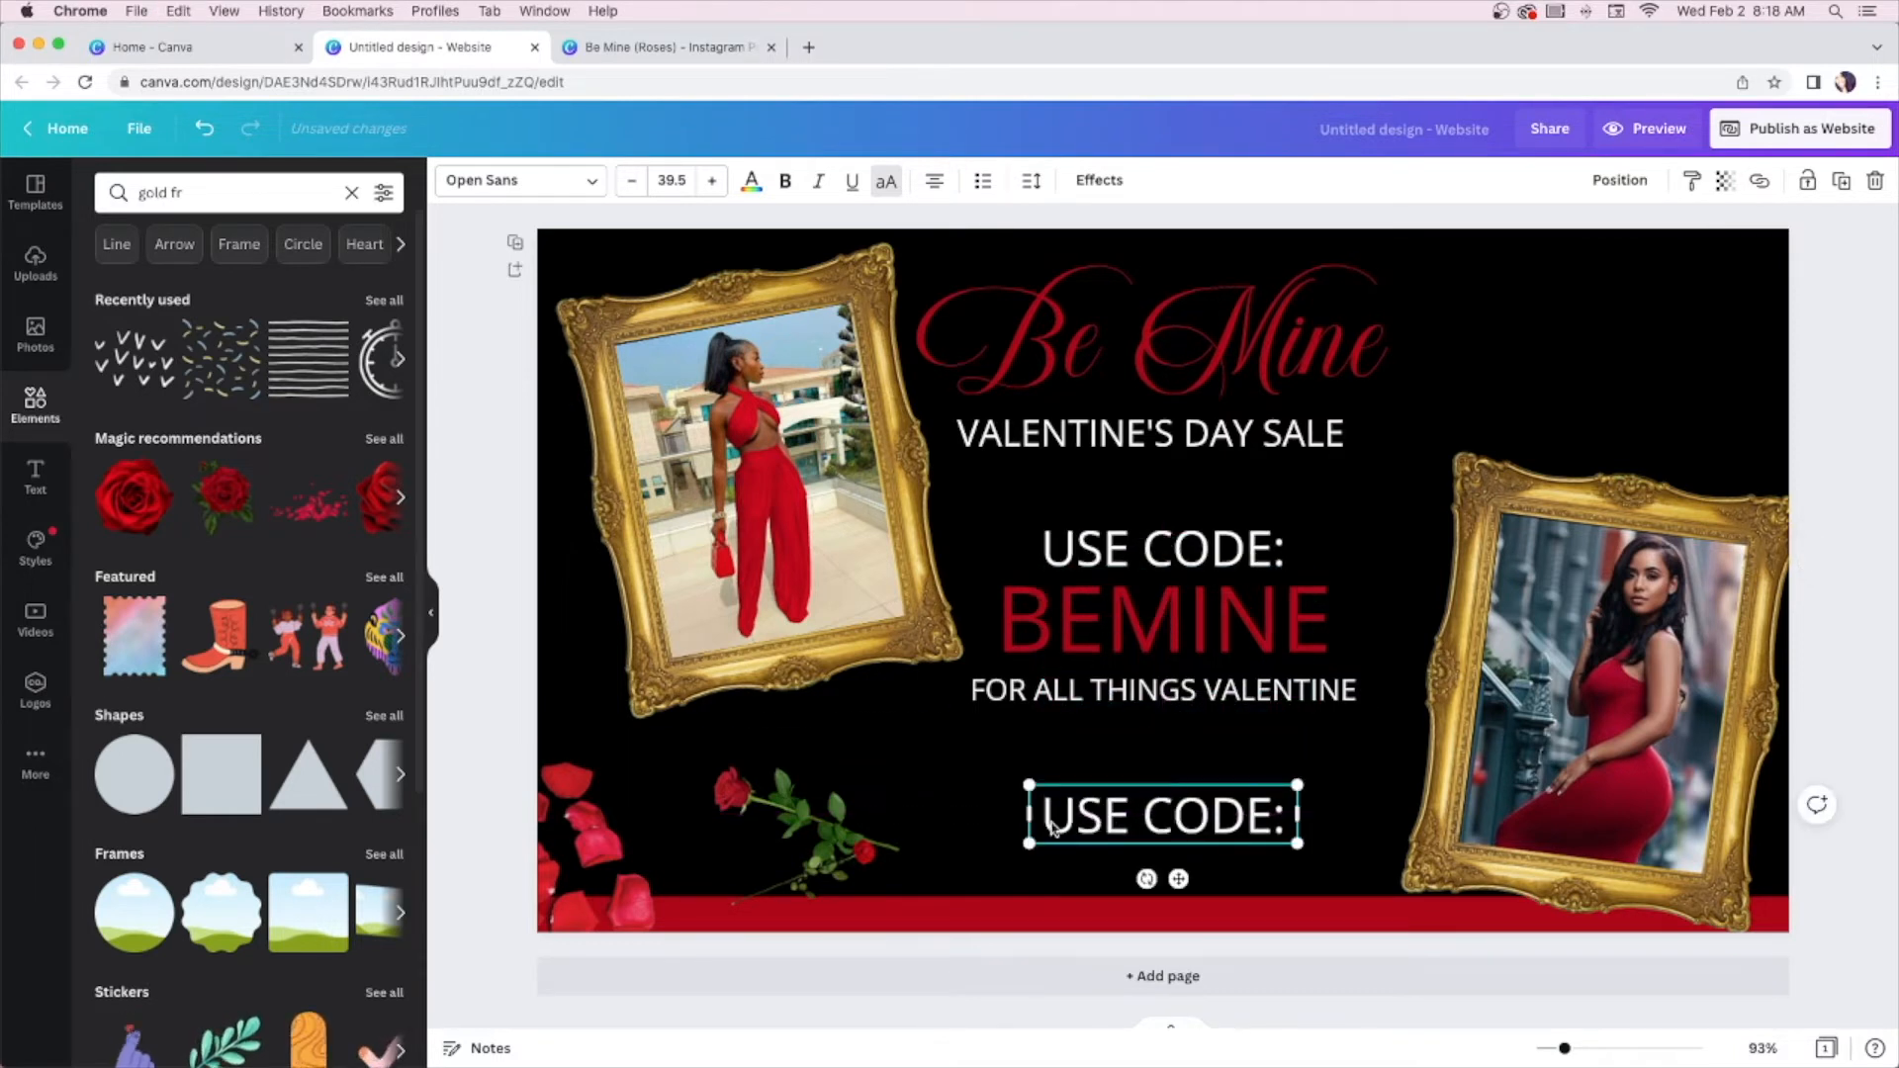
Replace the lower "USE CODE:" copy's text with "SALE ENDS: FEB 15TH"
drag(1046, 821, 1292, 819)
right_click(1280, 819)
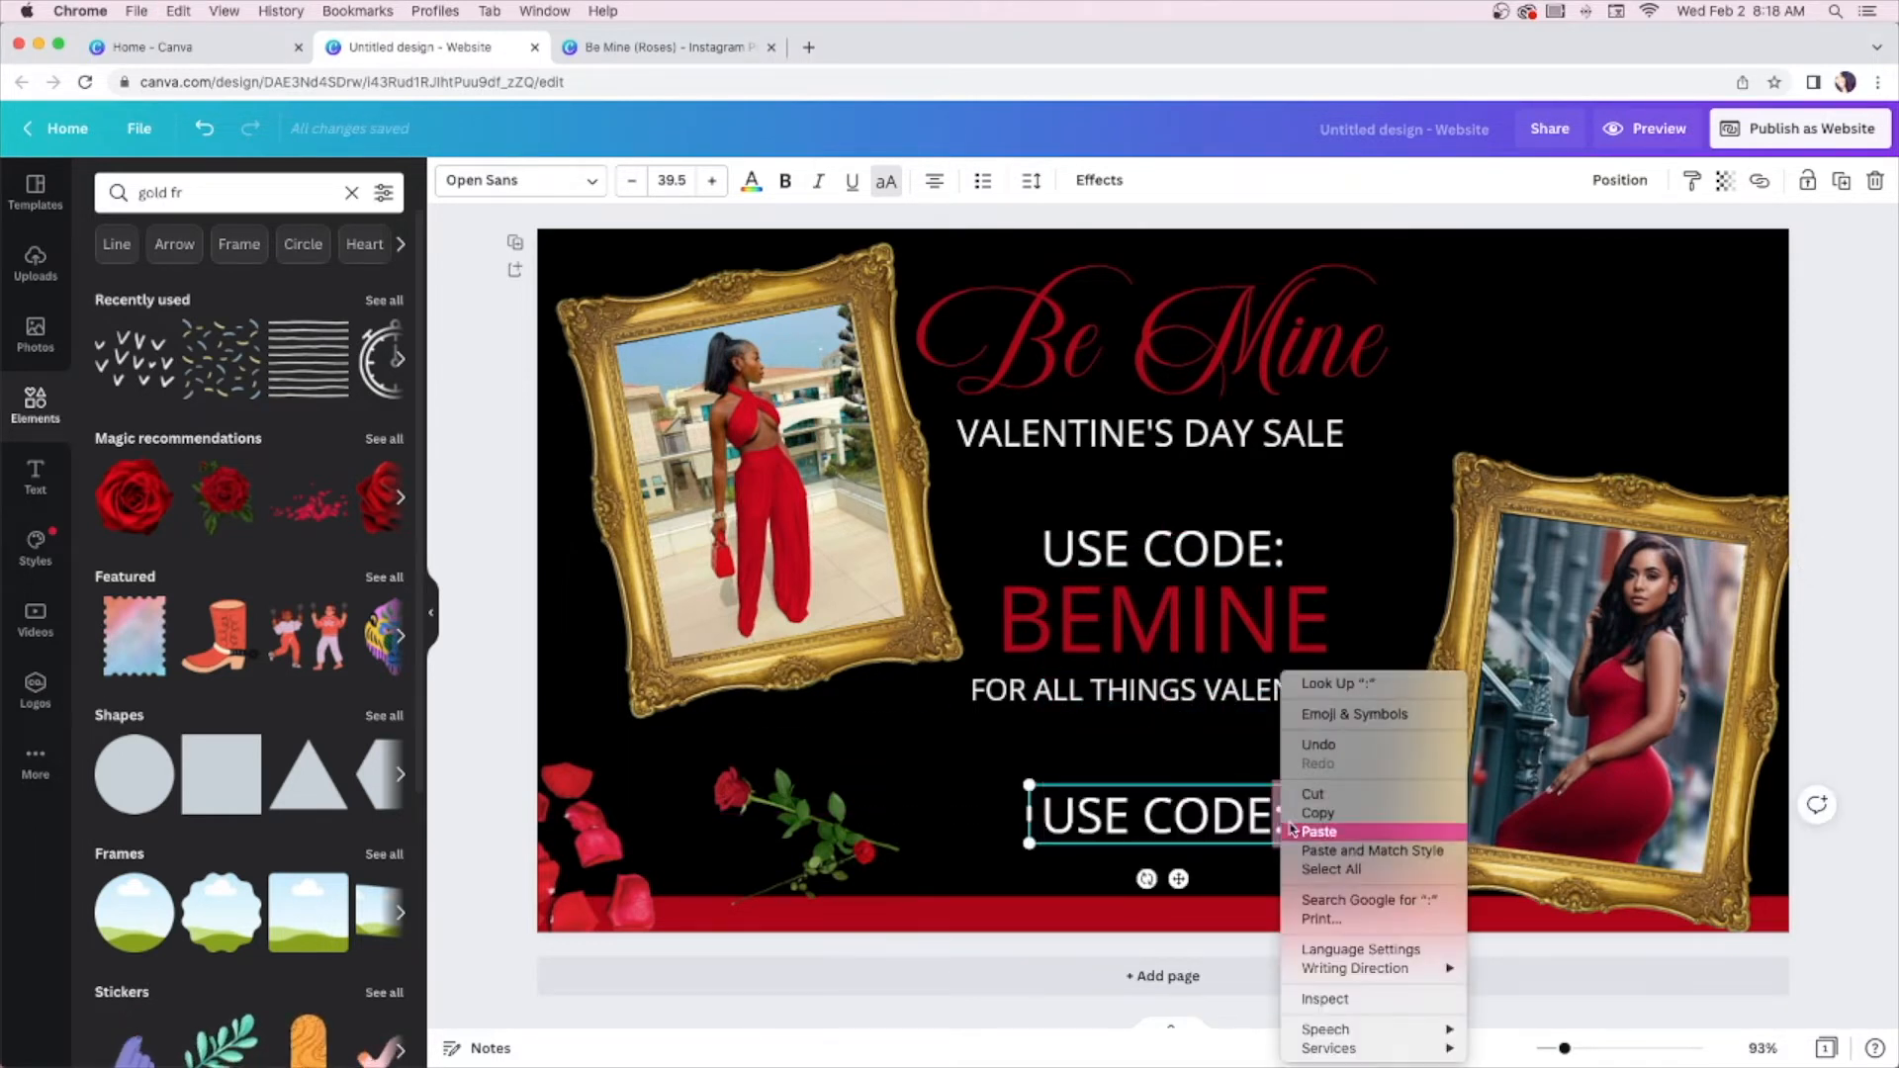
right_click(1070, 812)
click(1044, 813)
click(1236, 812)
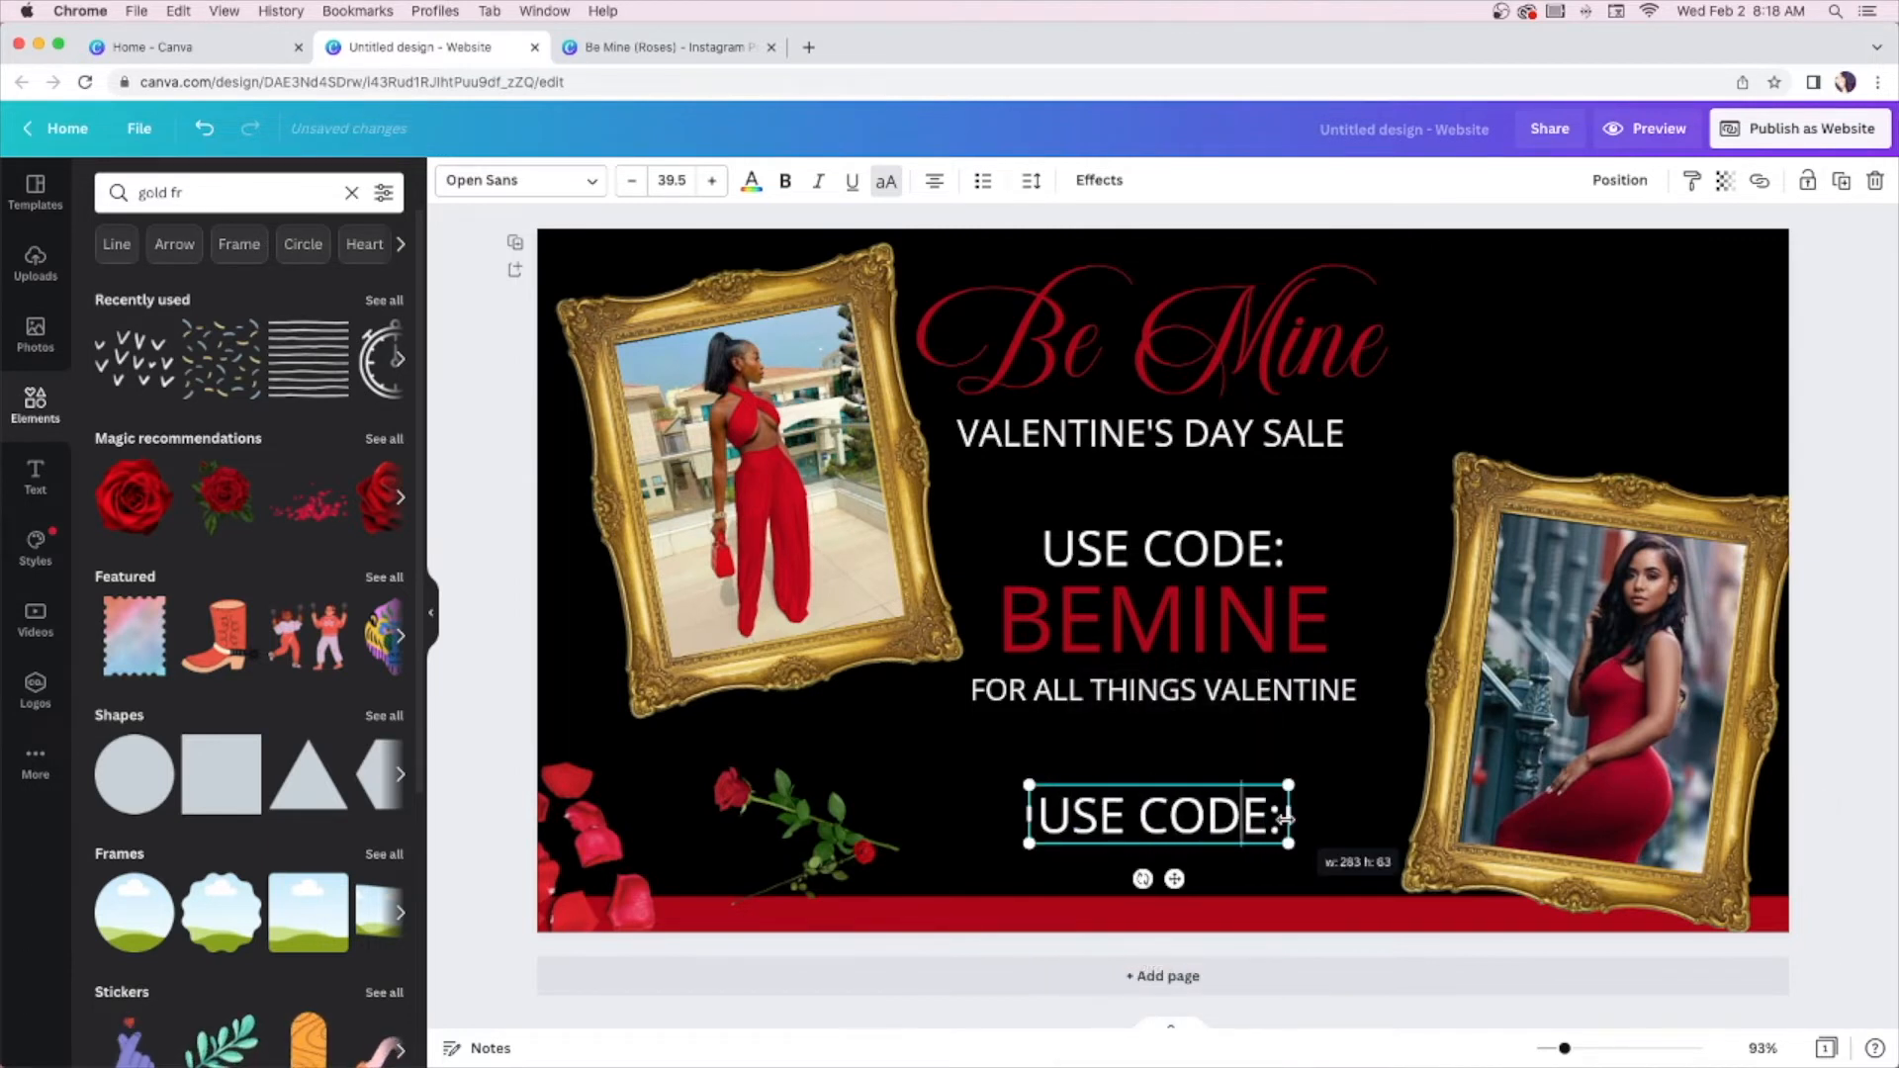
key(Delete)
drag(1273, 817, 1038, 805)
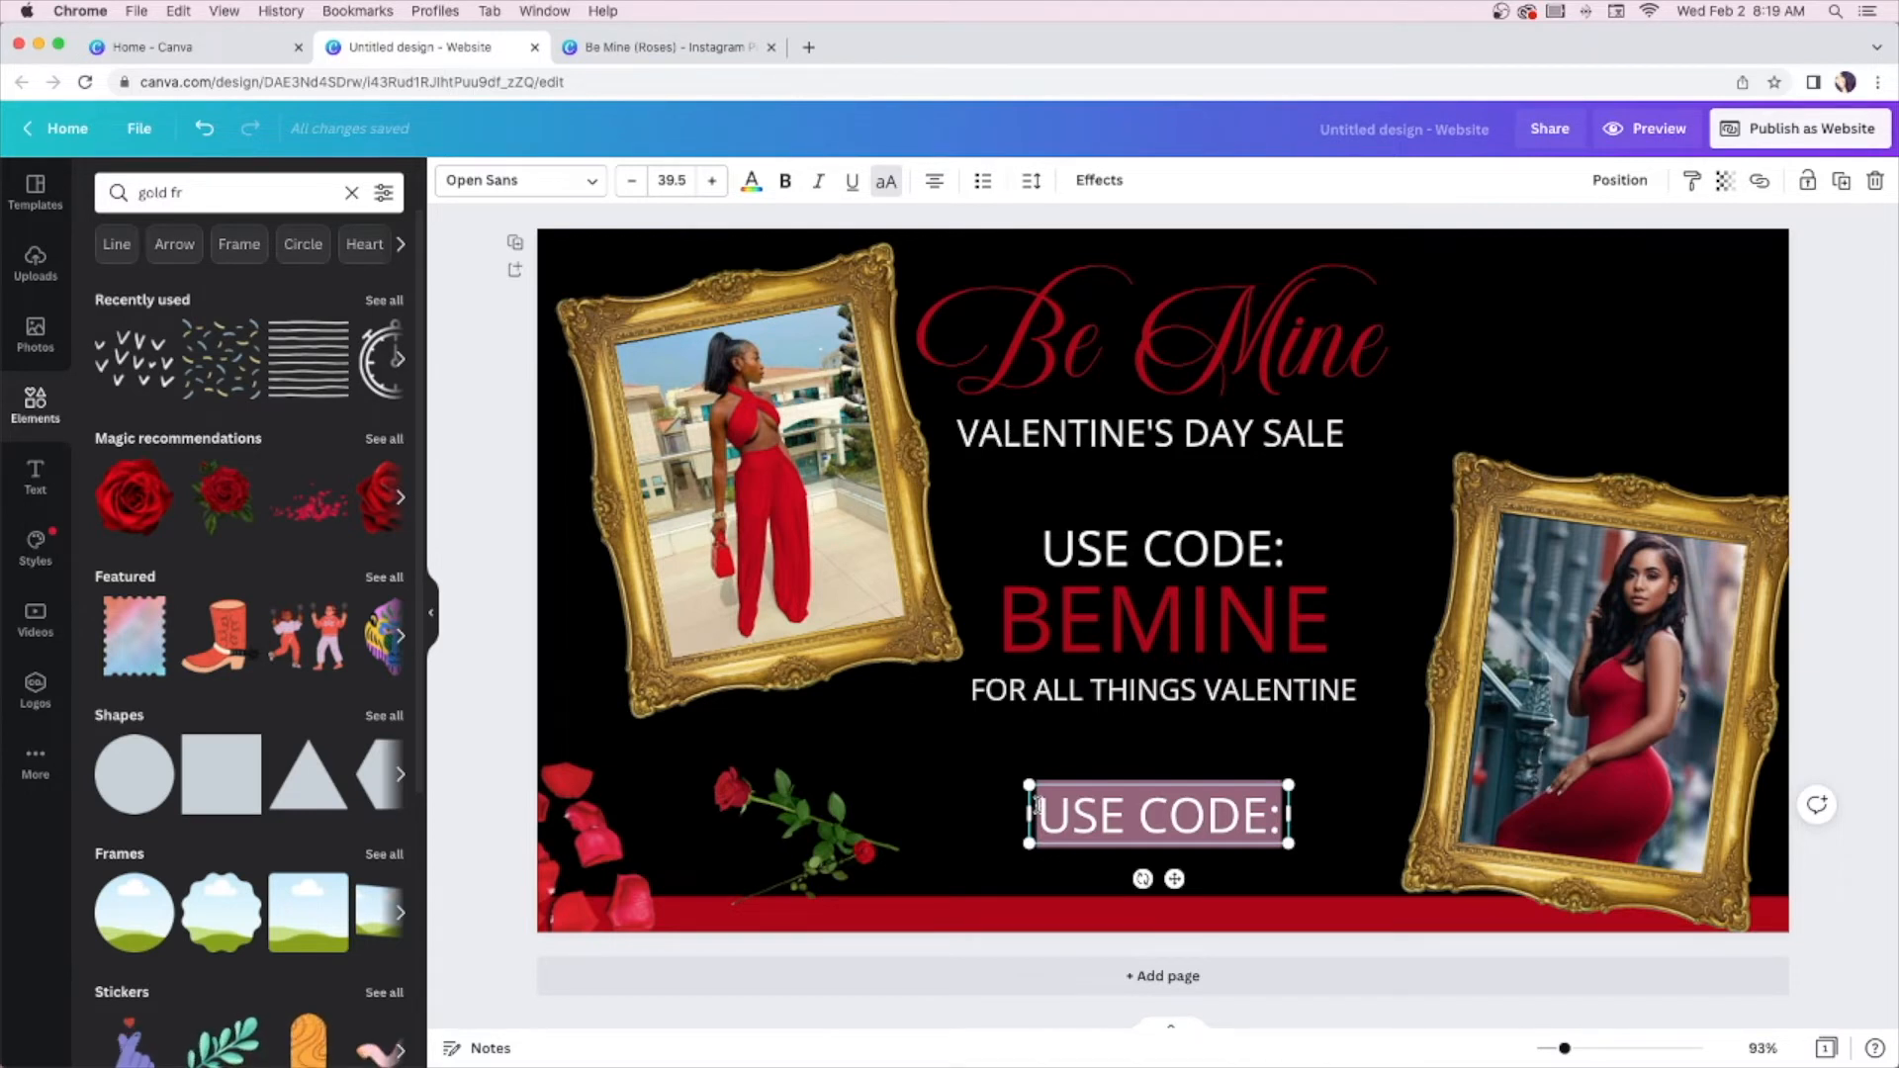
text(SALEN)
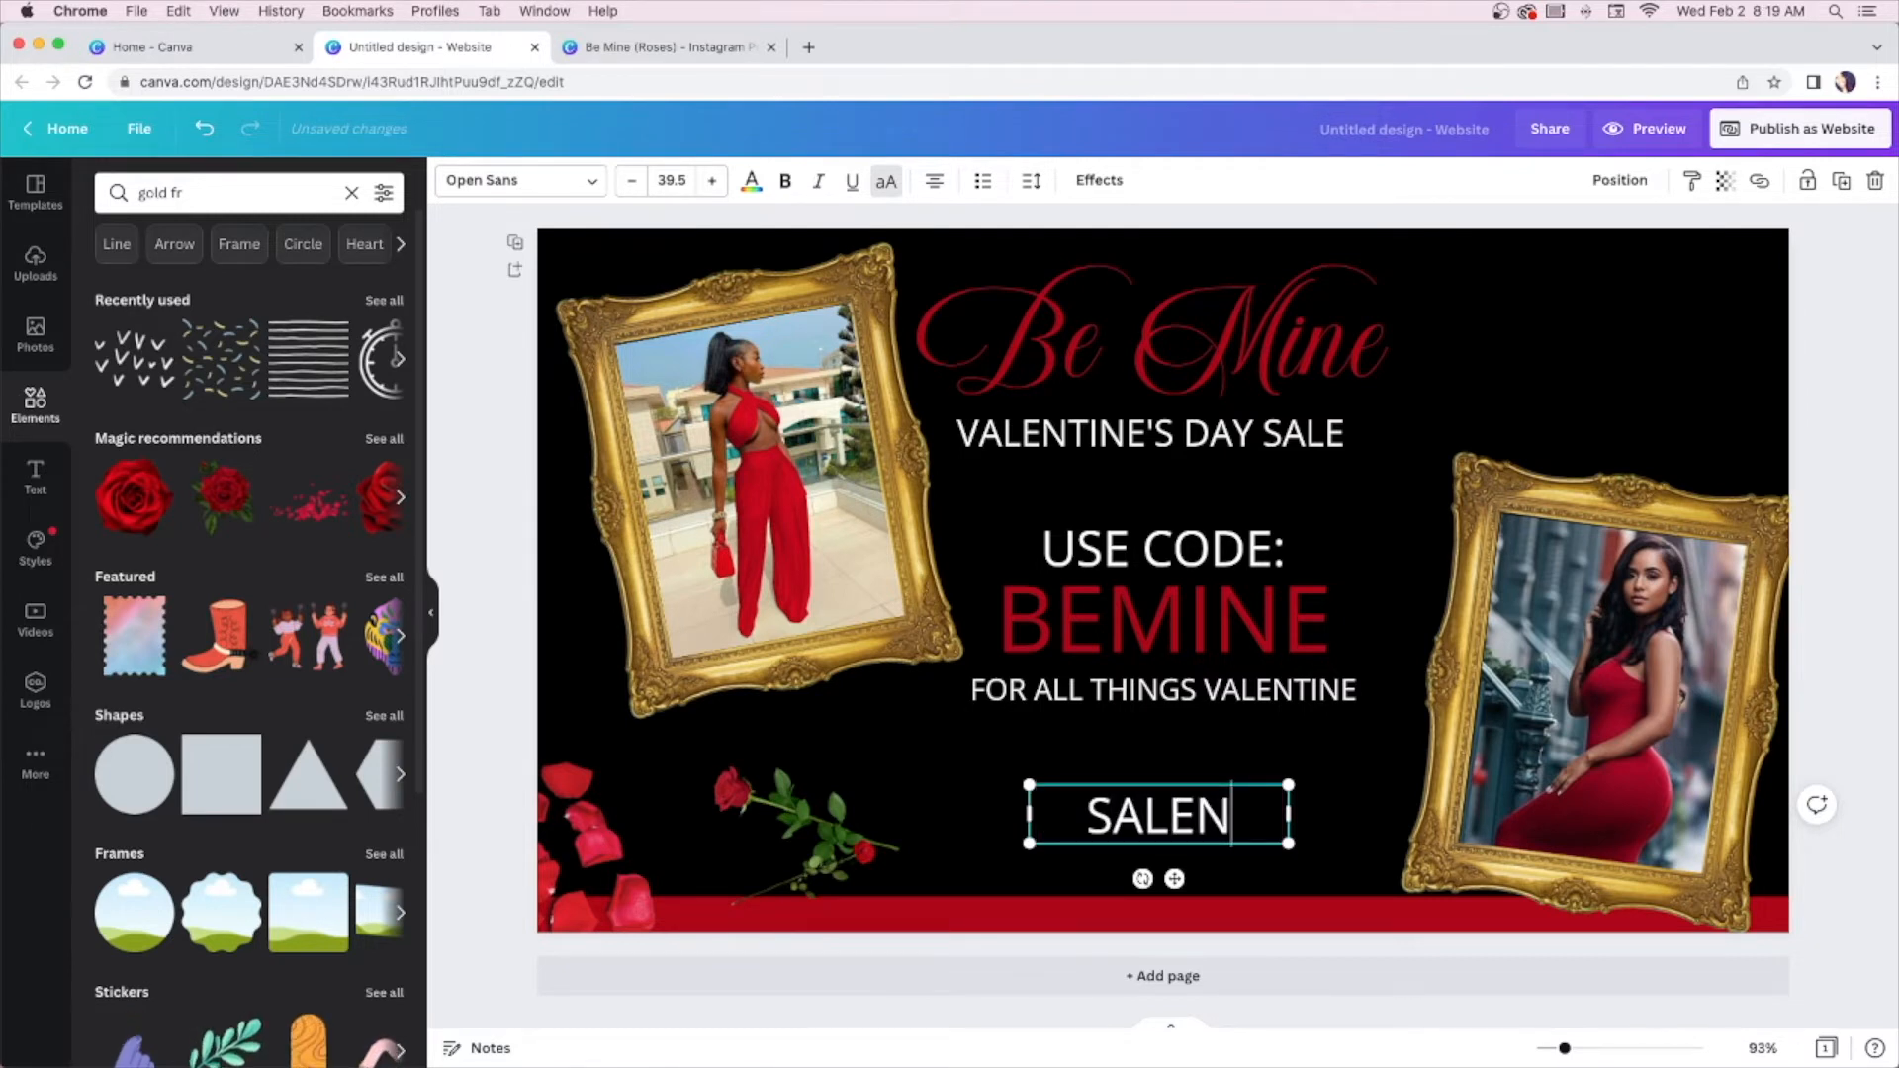
key(BackSpace)
text(ENDS)
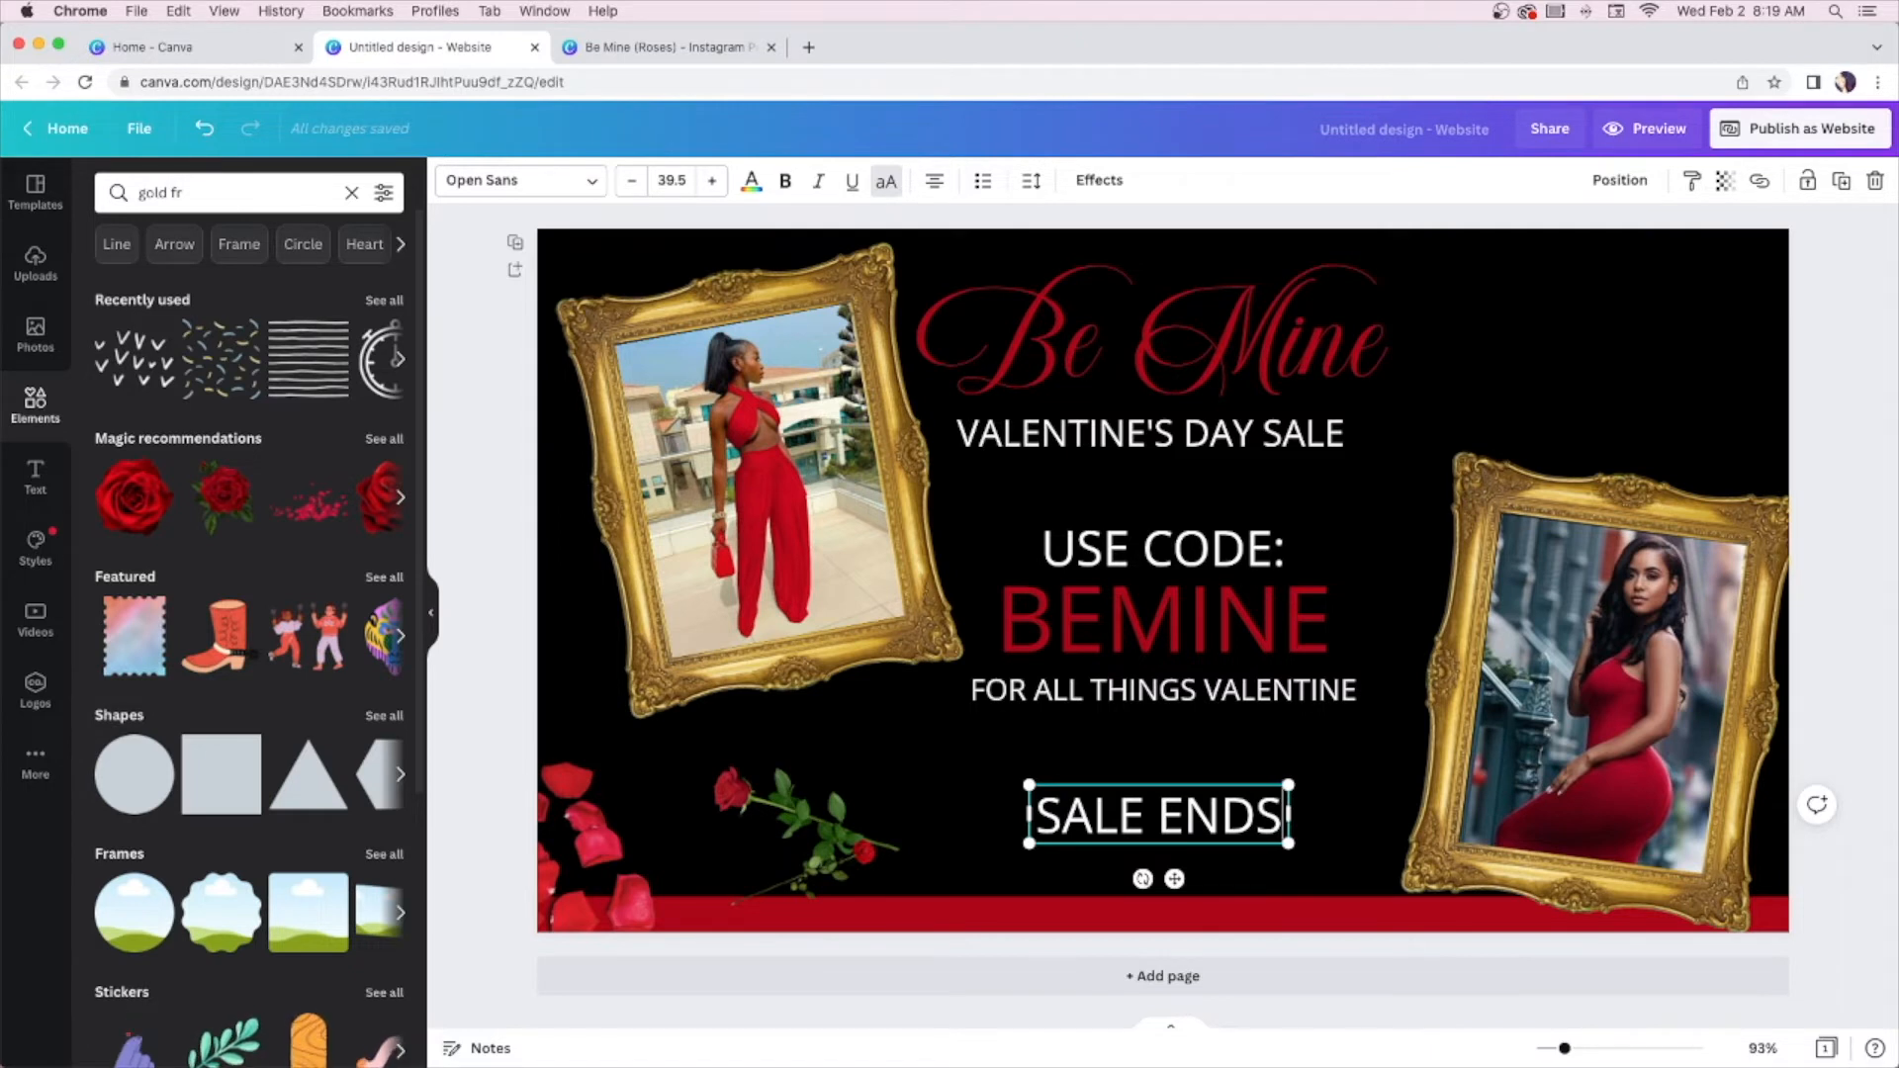
text(;)
key(BackSpace)
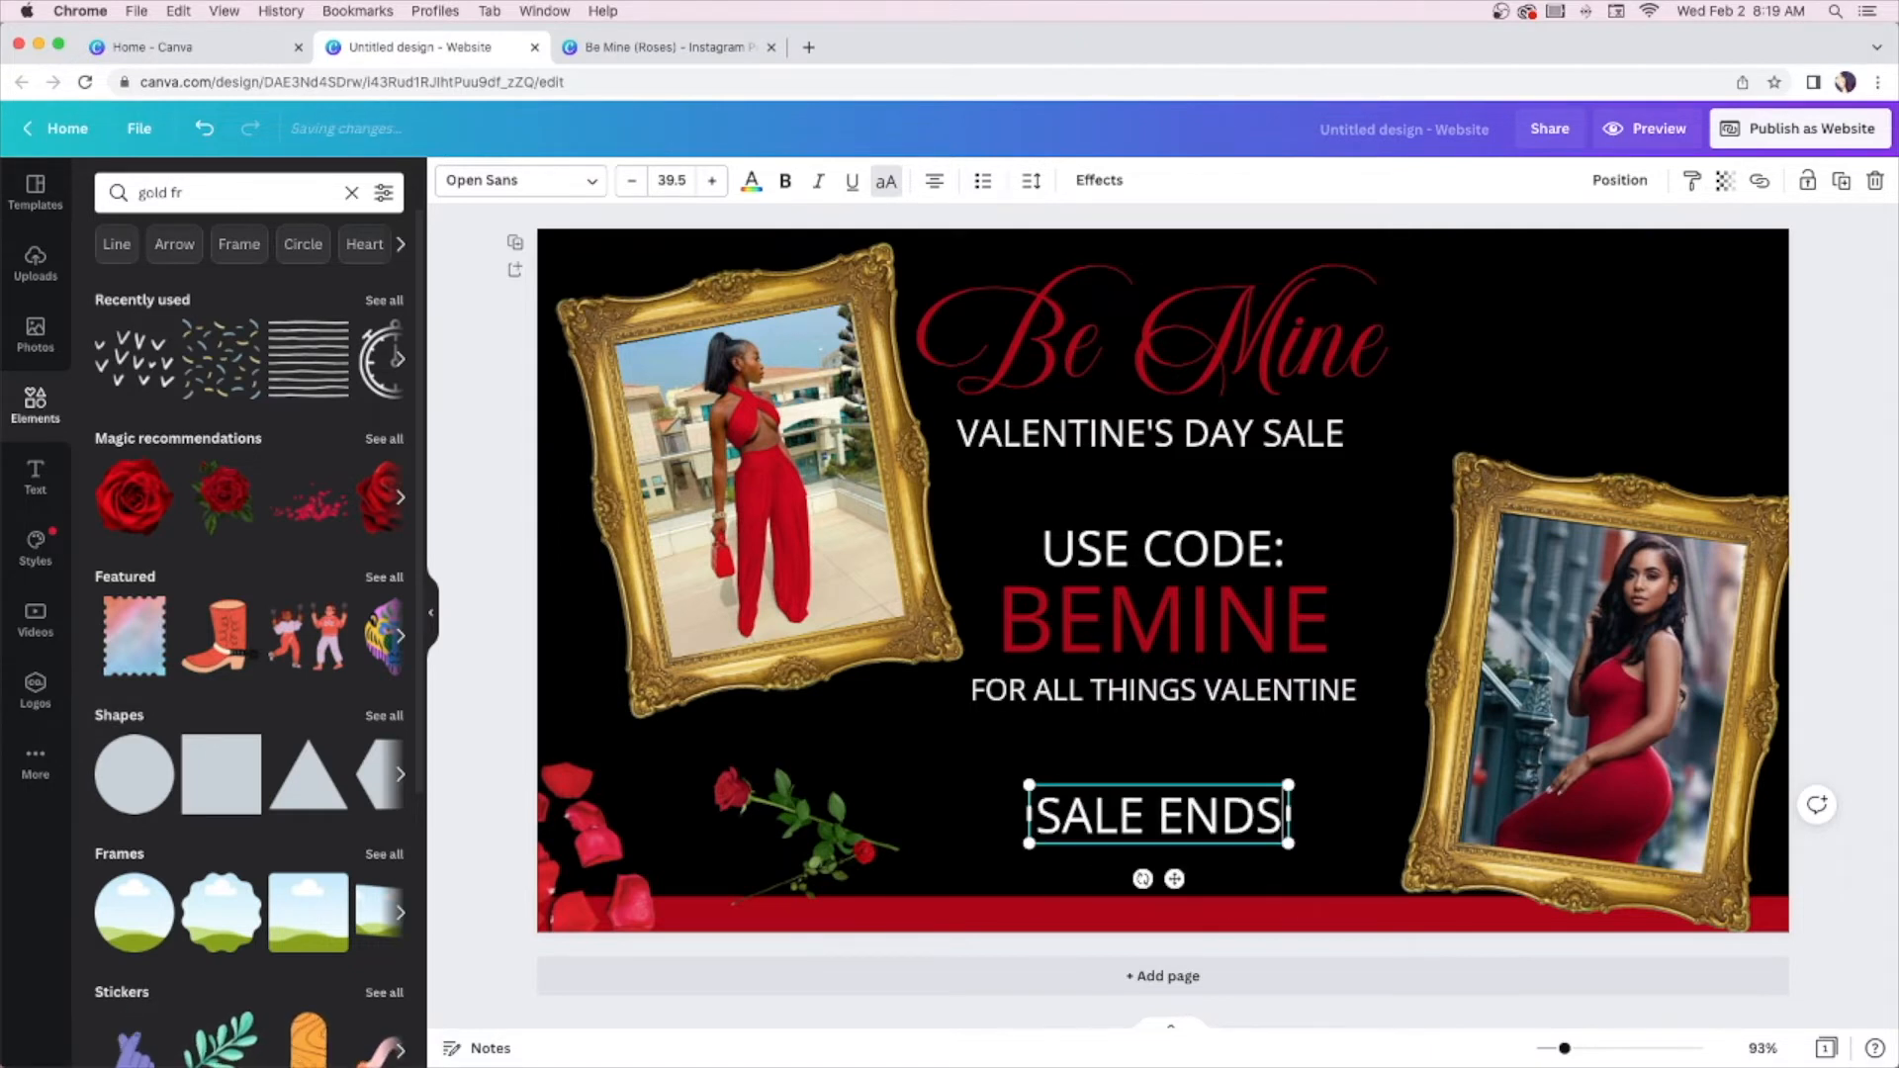
text(:)
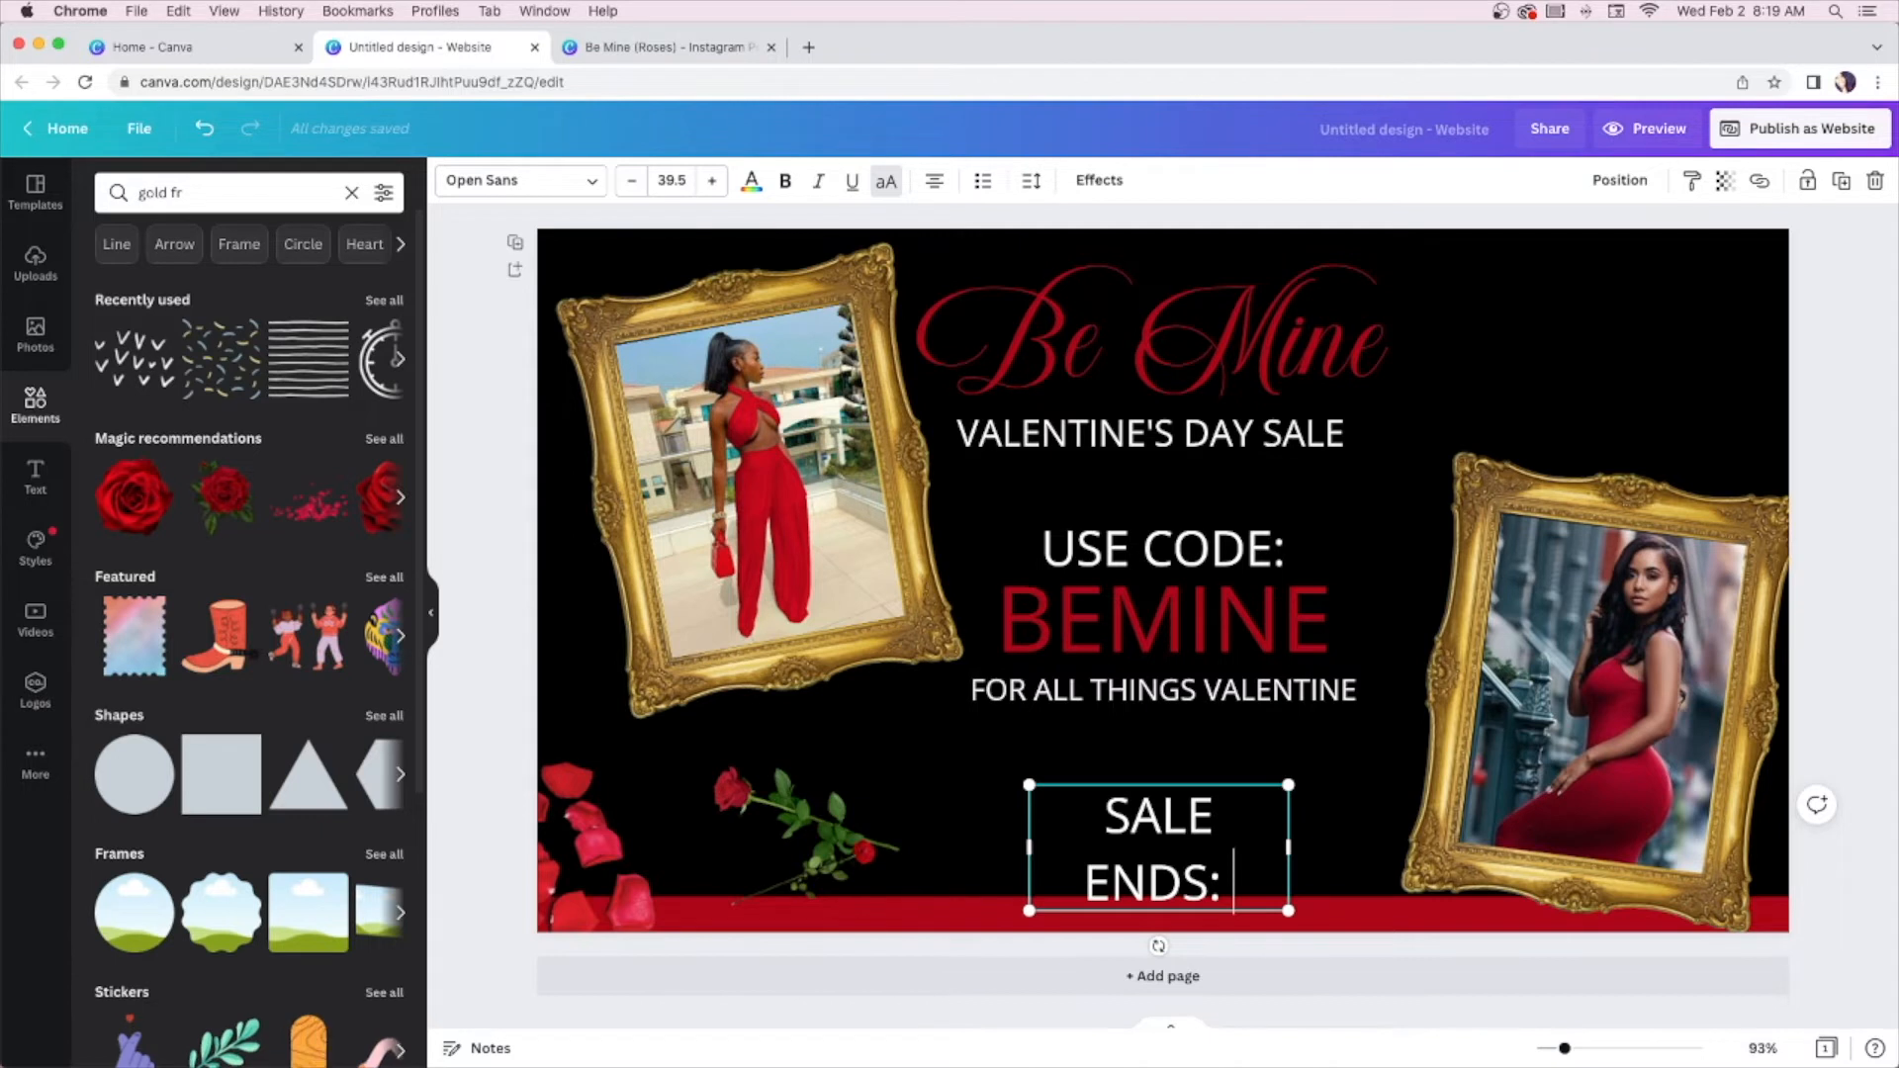
text( FEB)
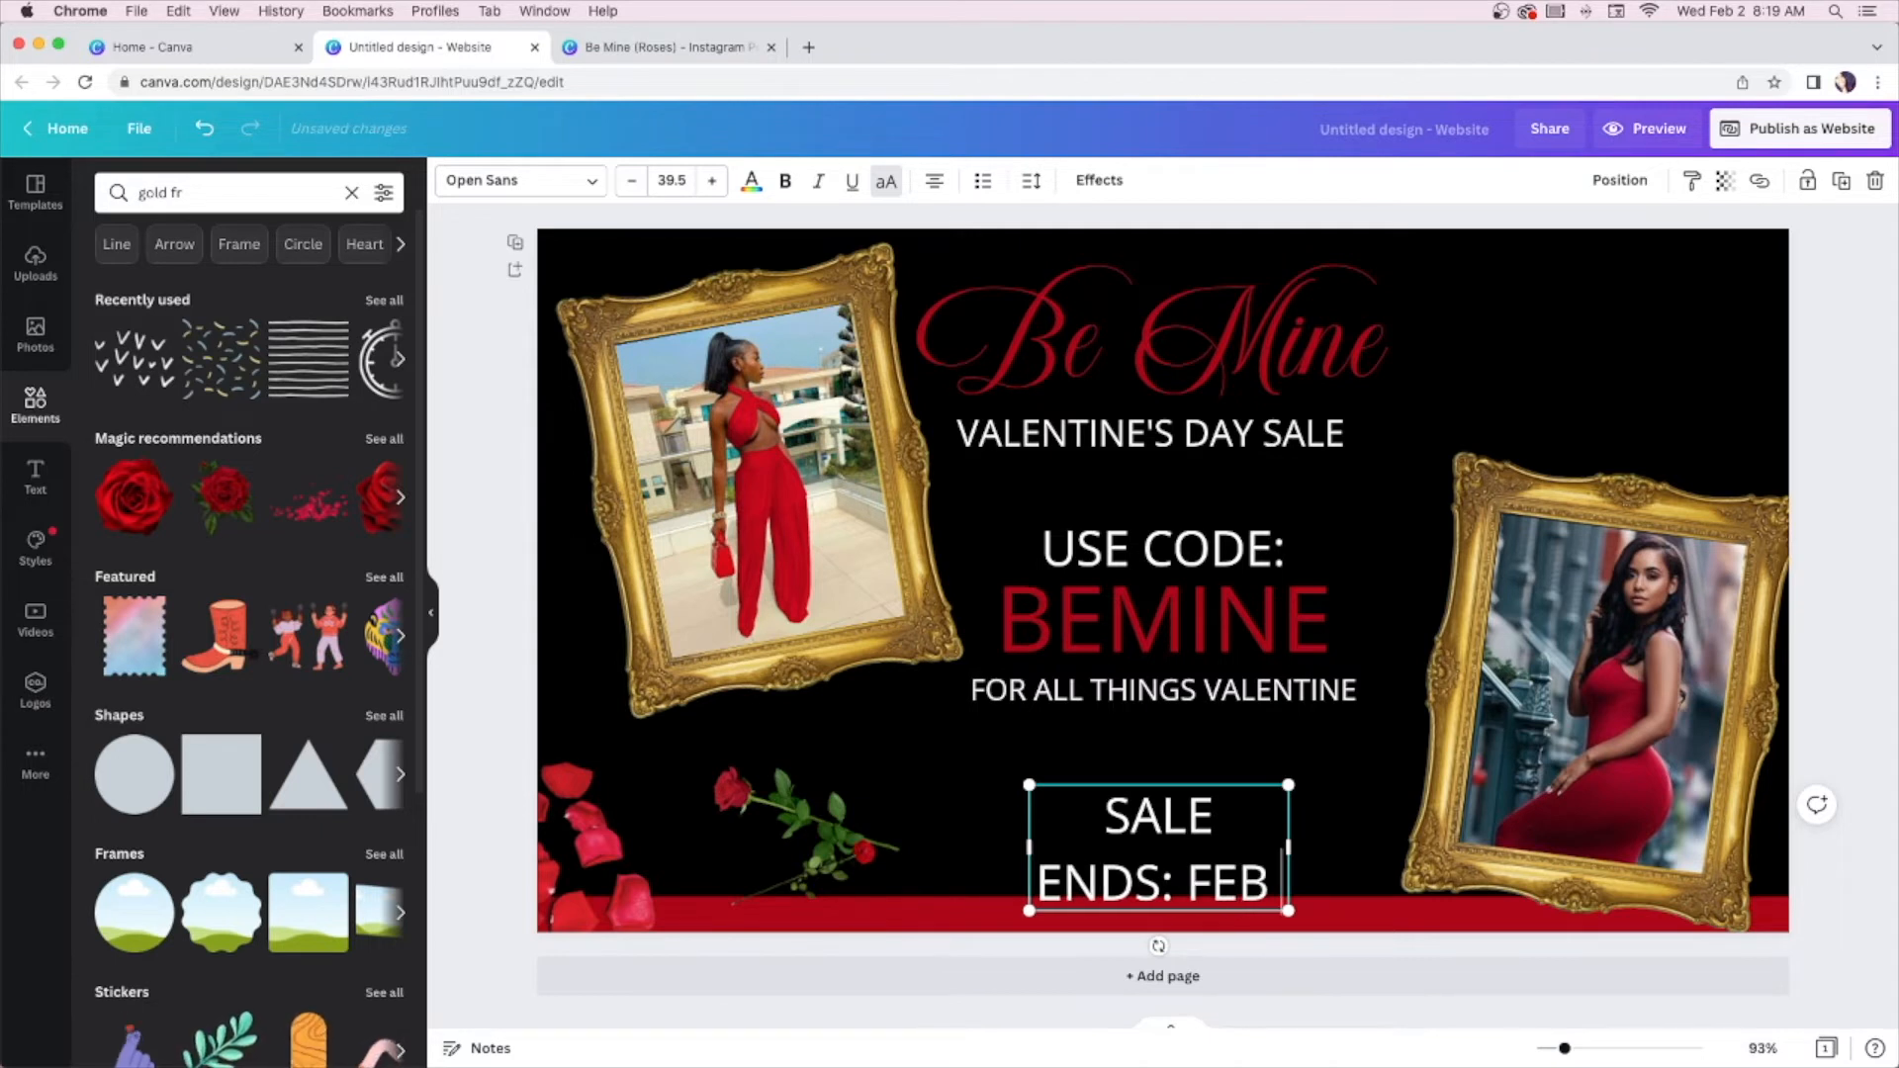
text( 15TH)
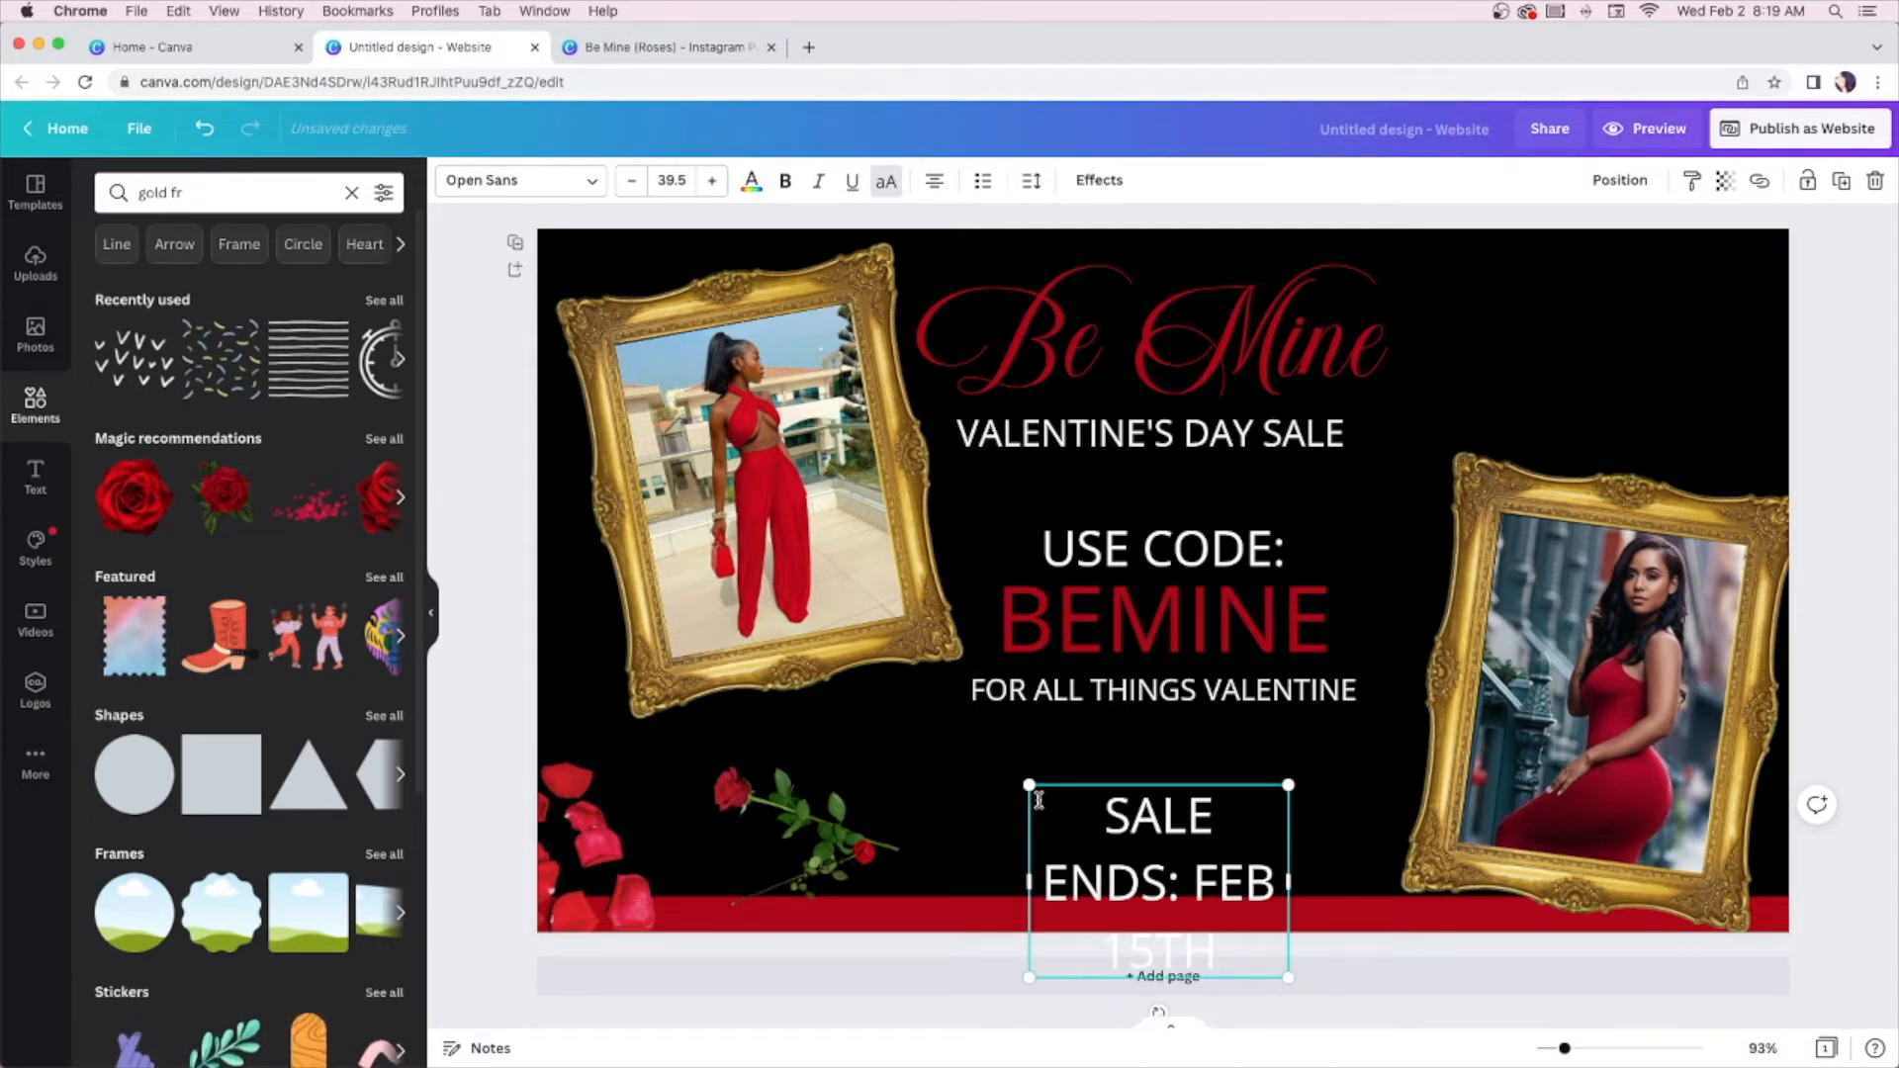
Shrink "SALE ENDS: FEB 15TH" to font size 20.9 on one line and place it beneath "FOR ALL THINGS VALENTINE"
drag(1290, 880, 1295, 819)
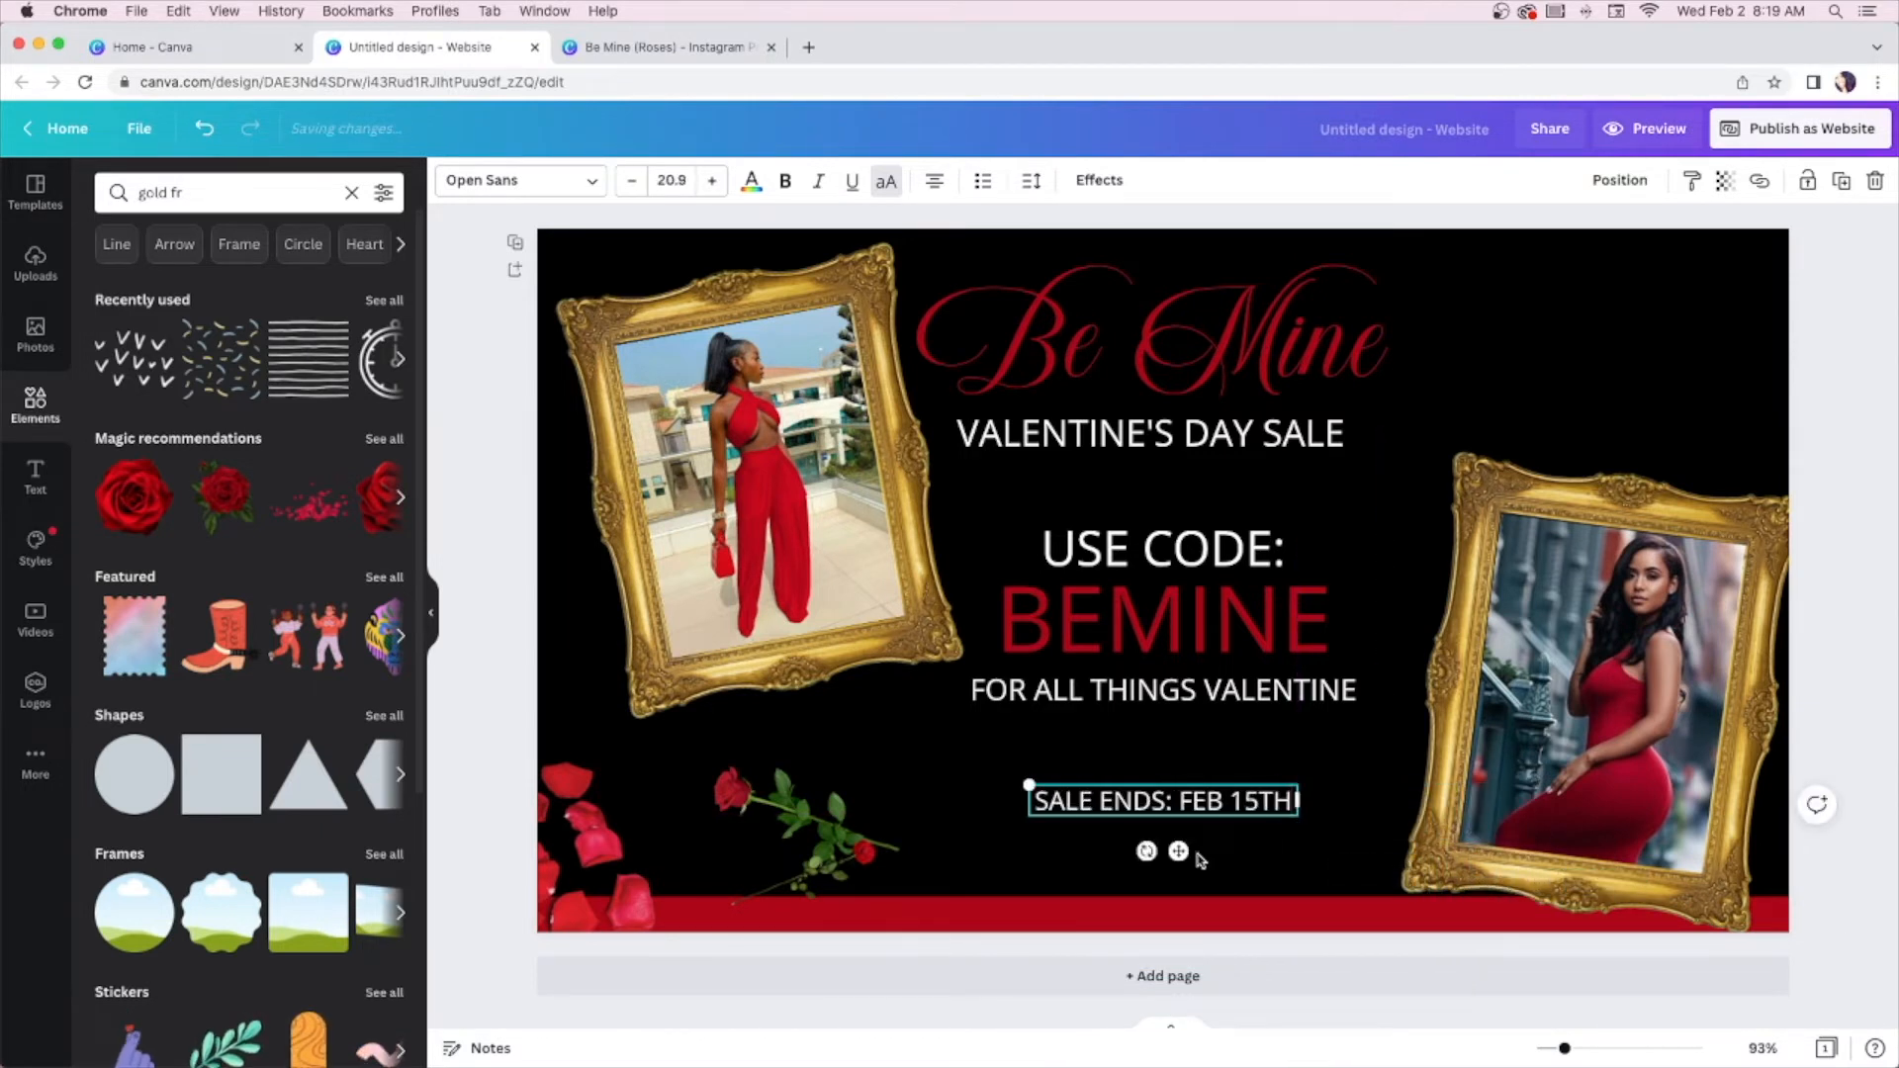
drag(1178, 851, 1165, 828)
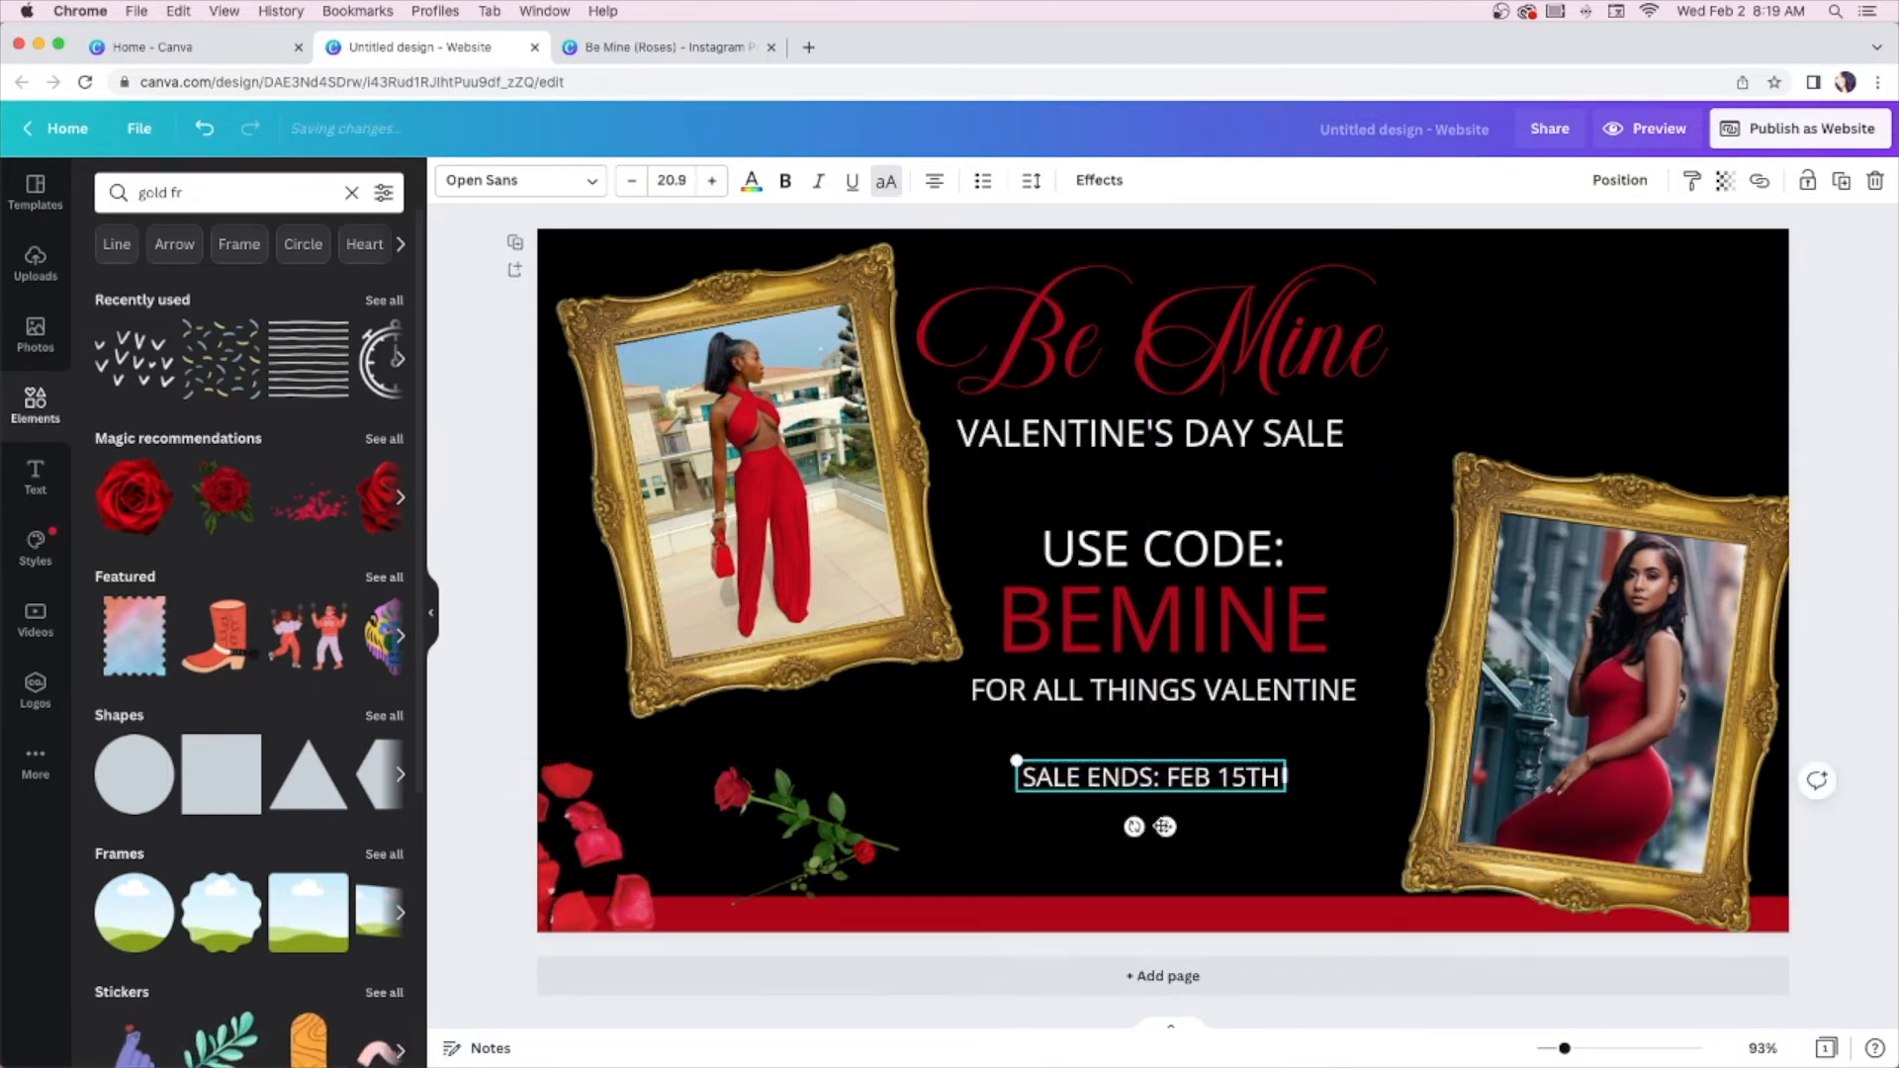
click(1174, 818)
click(1174, 786)
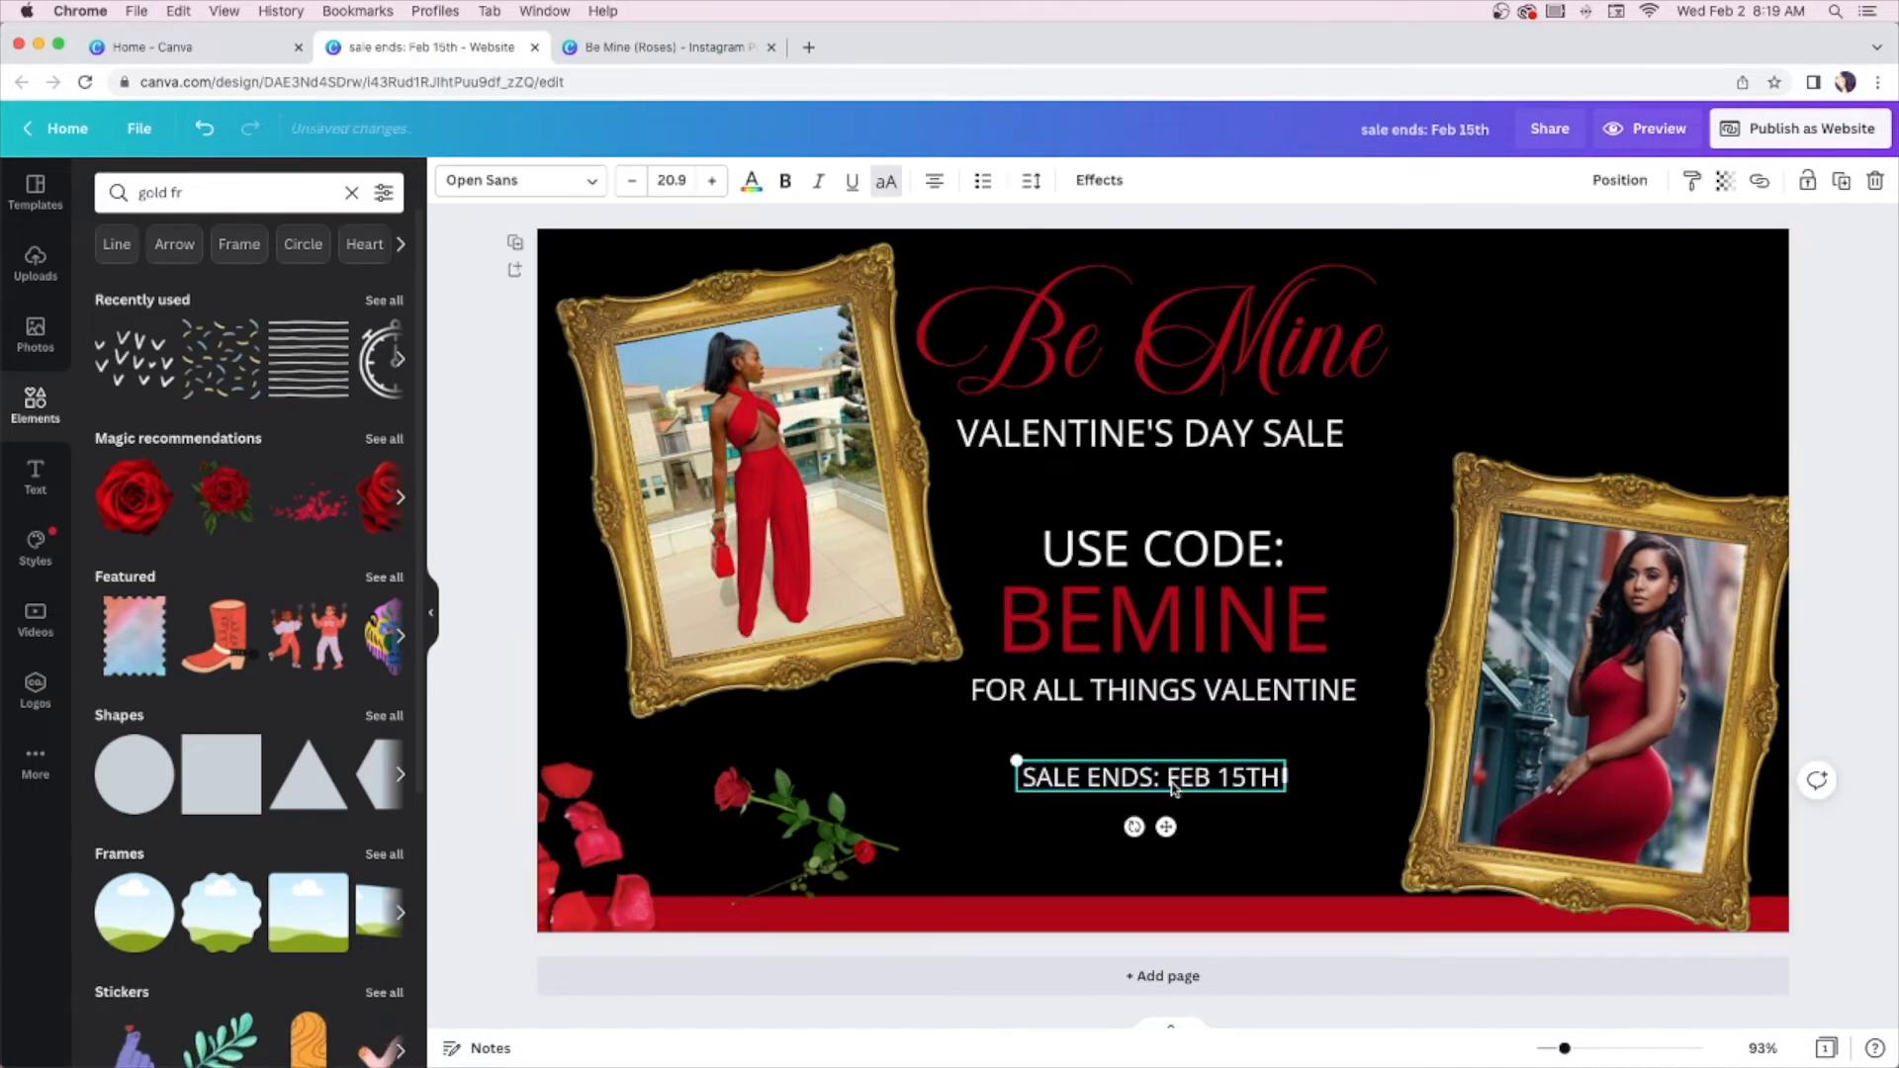
Duplicate the "SALE ENDS: FEB 15TH" line directly beneath itself and turn the copy into a one-line "CODE VALID UNTIL FEB 15TH"
click(1840, 184)
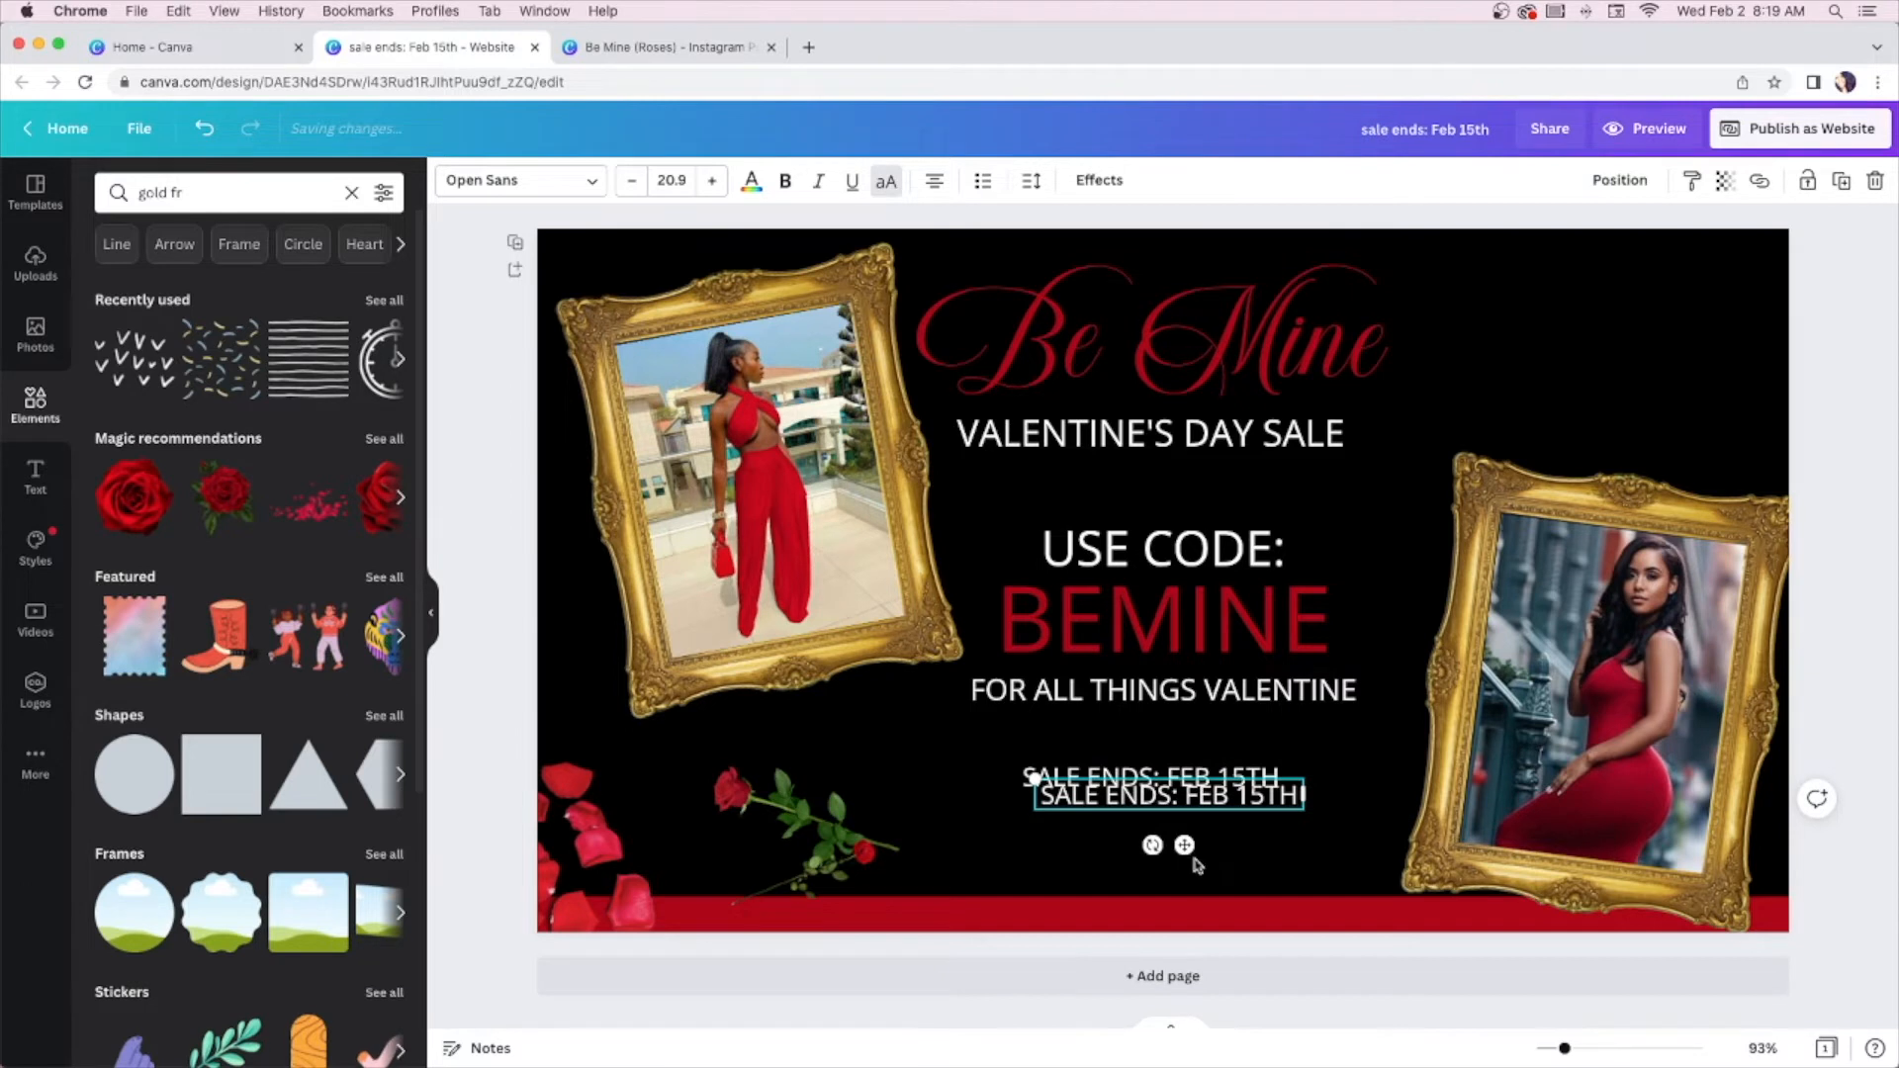
drag(1185, 846, 1166, 865)
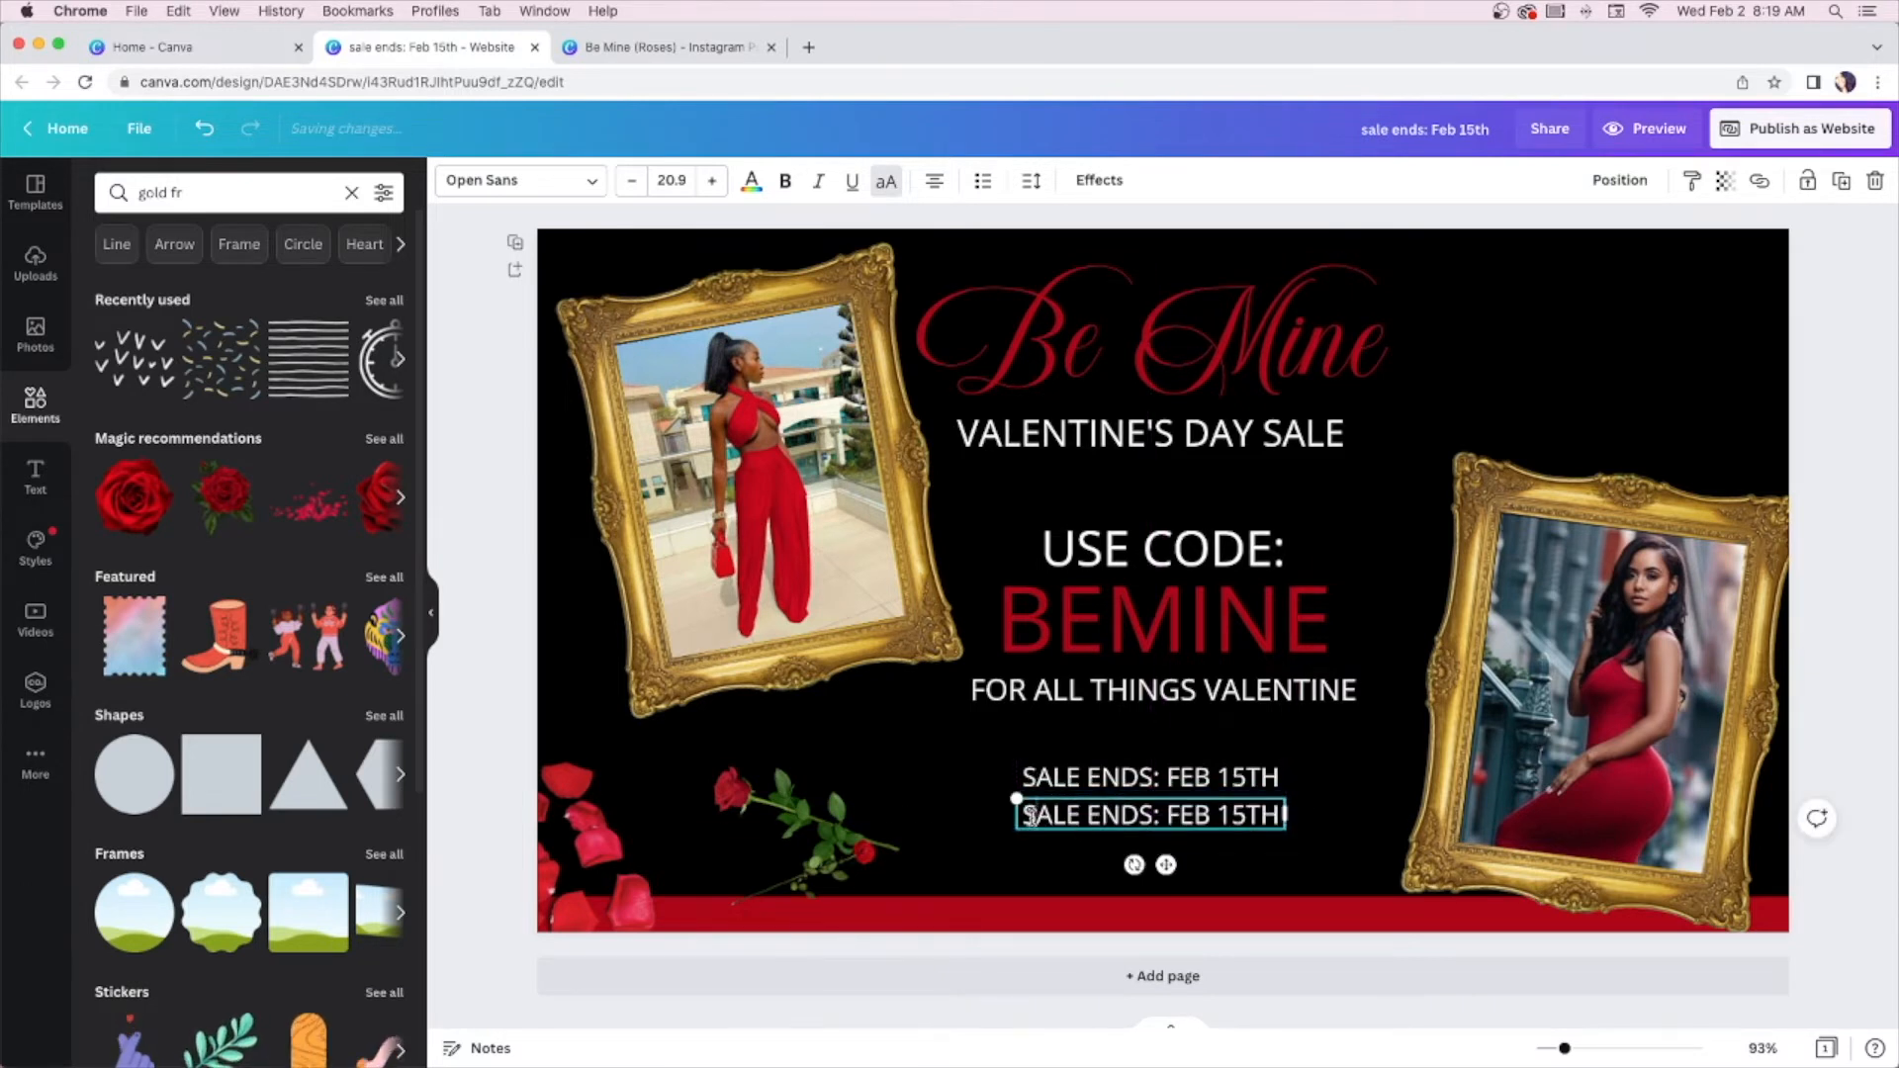
drag(1027, 816, 1255, 811)
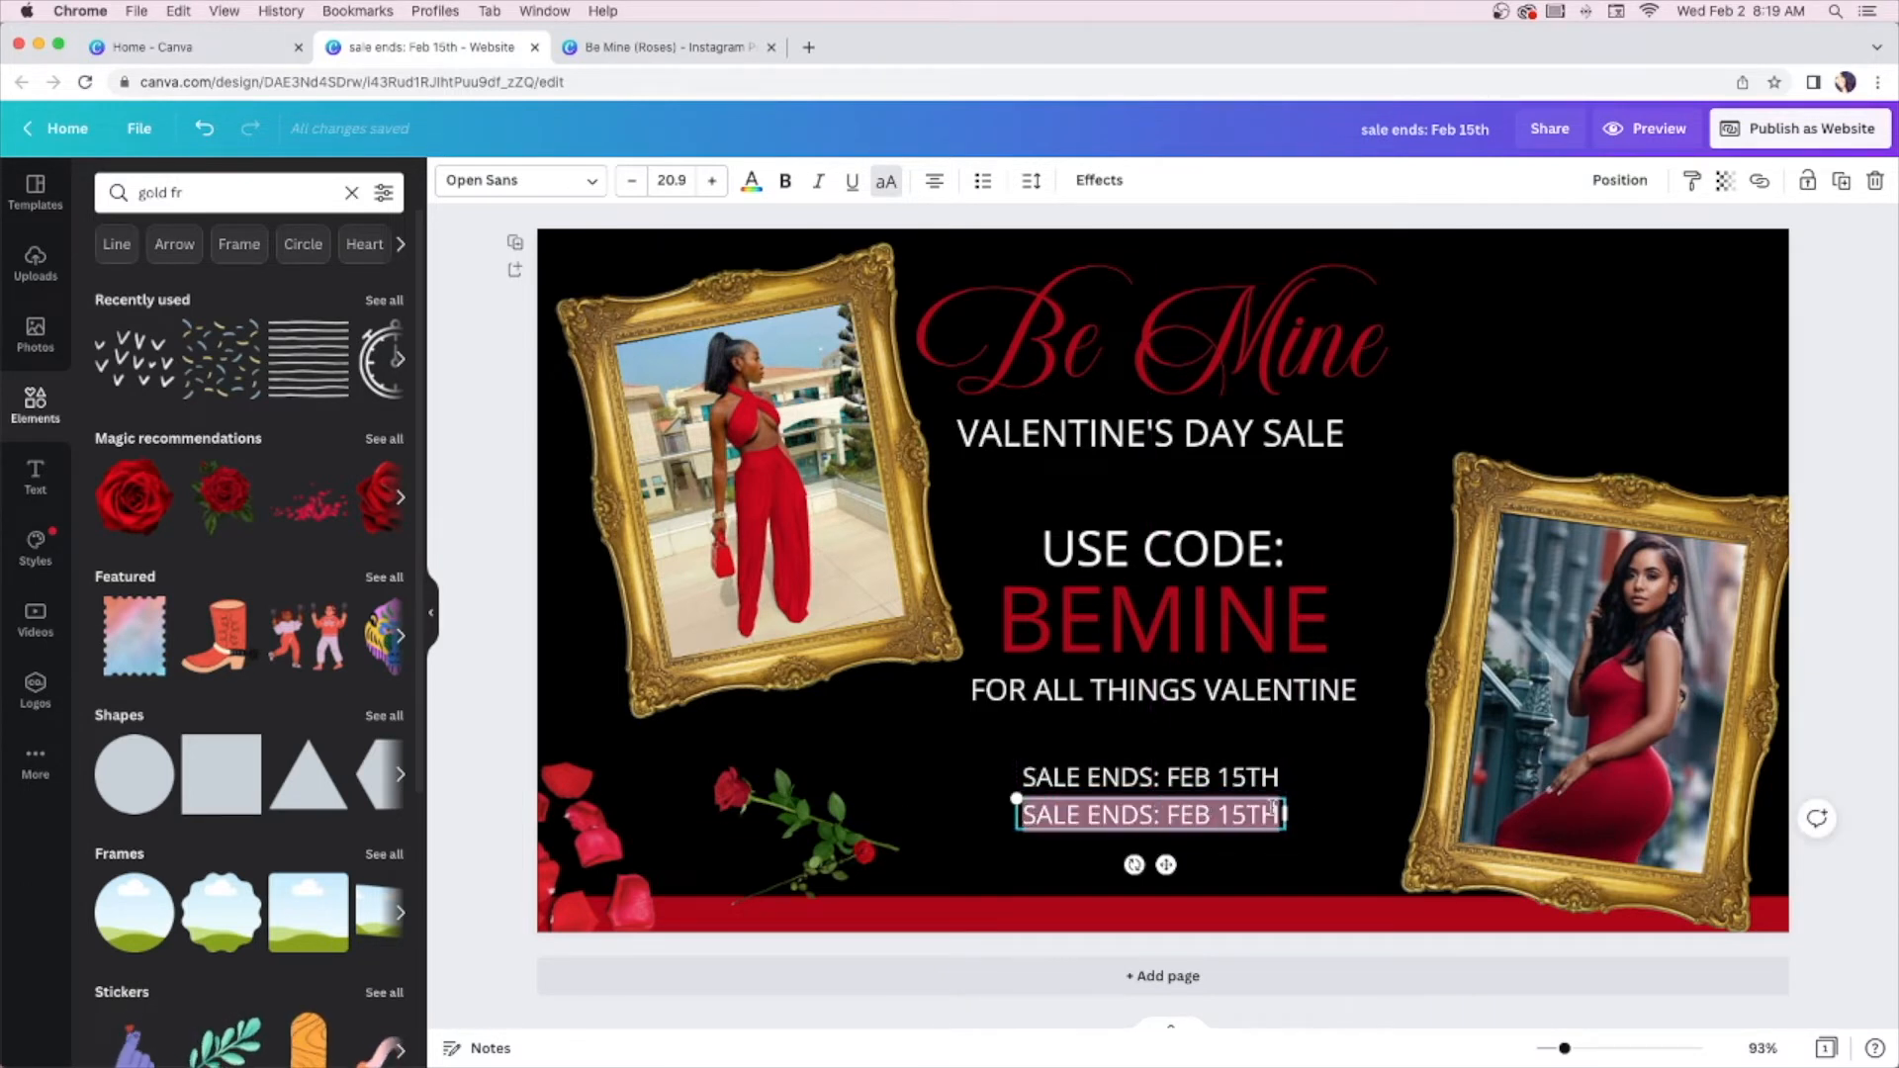
text(CODE VA)
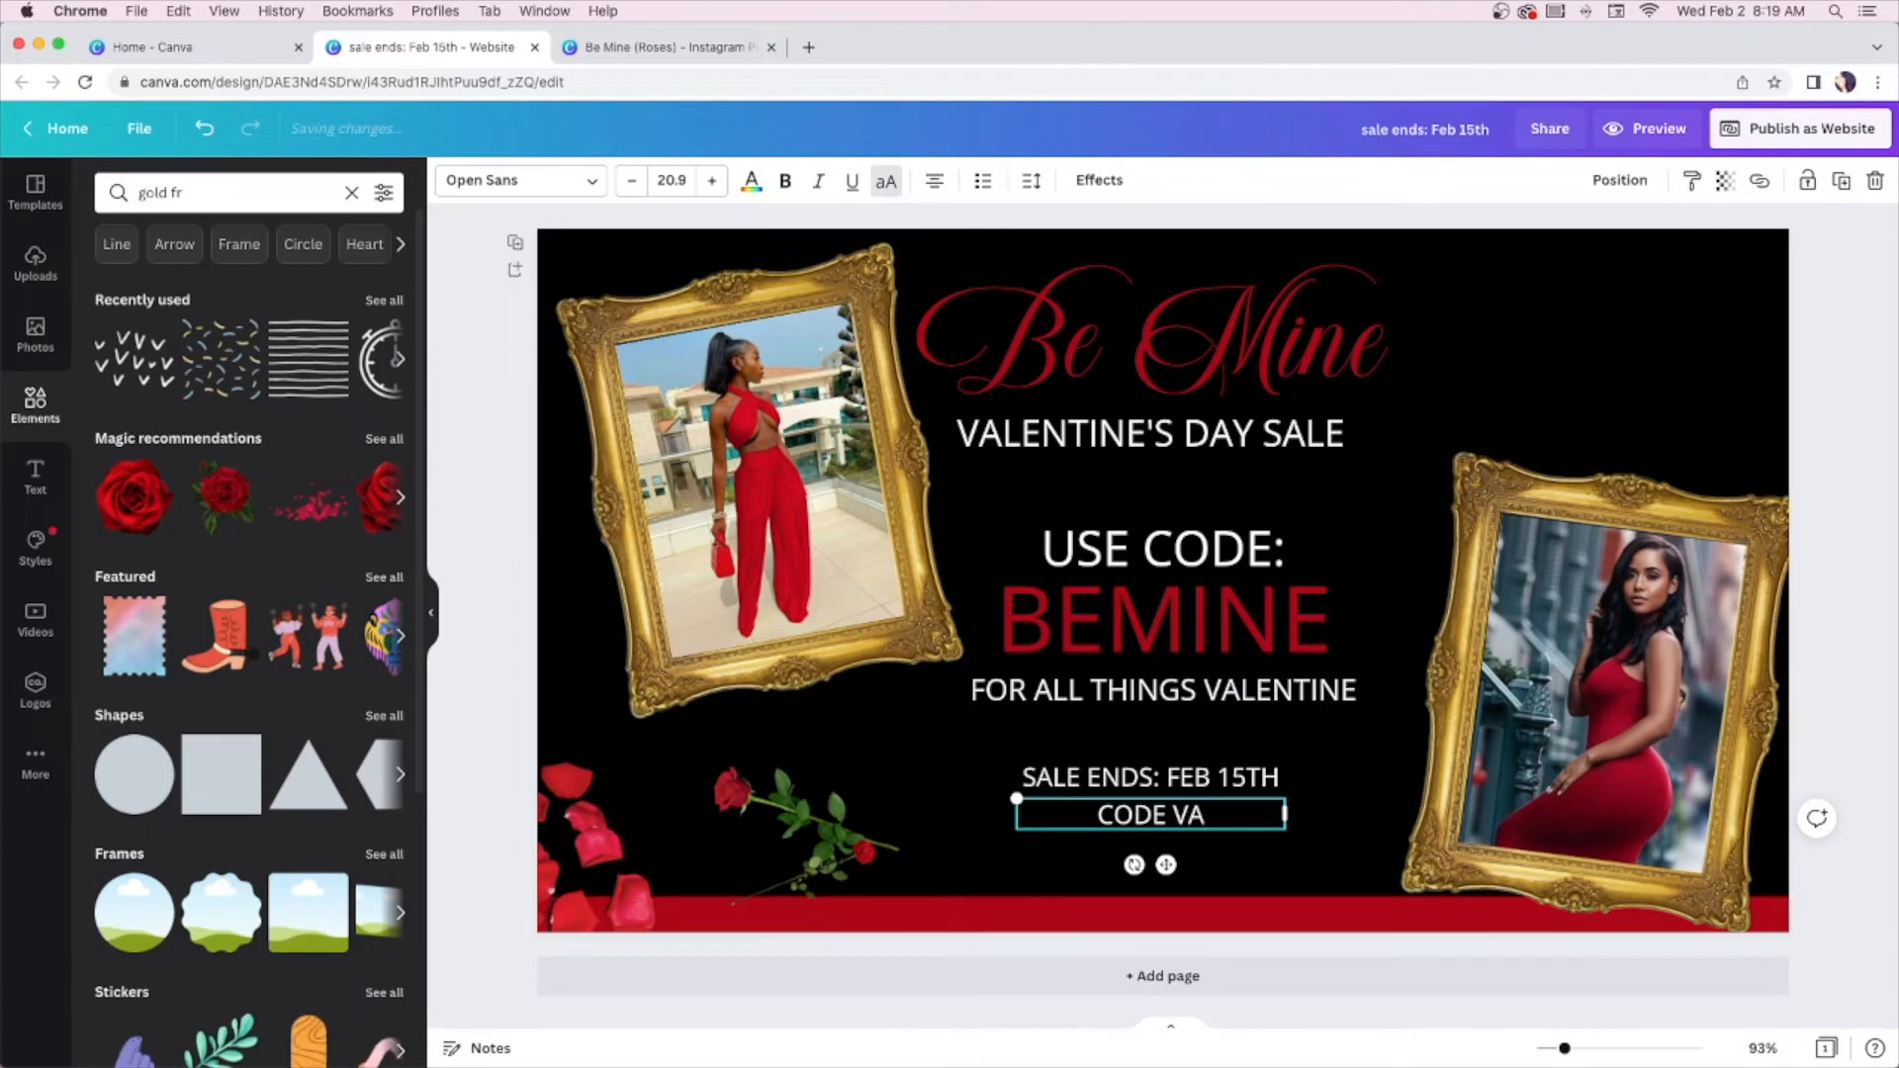
text(LID UNTIL)
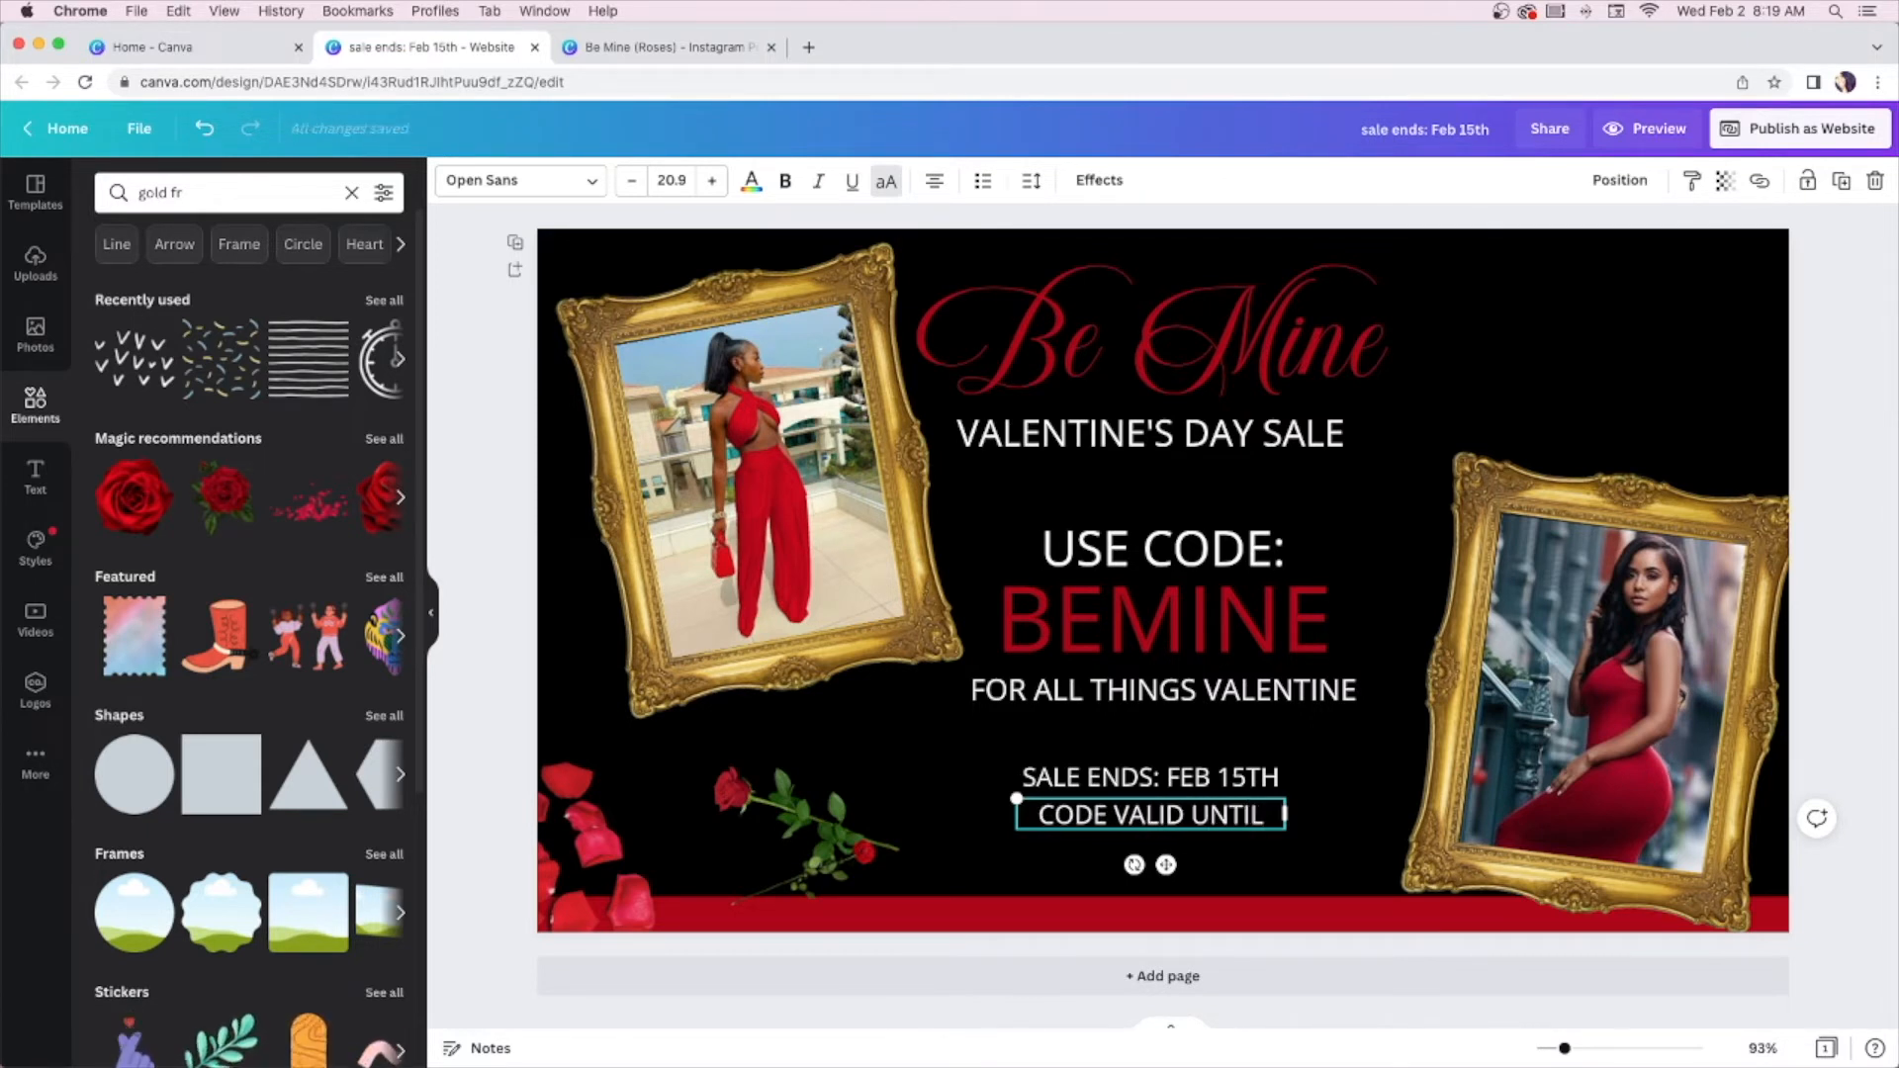
text( FEB)
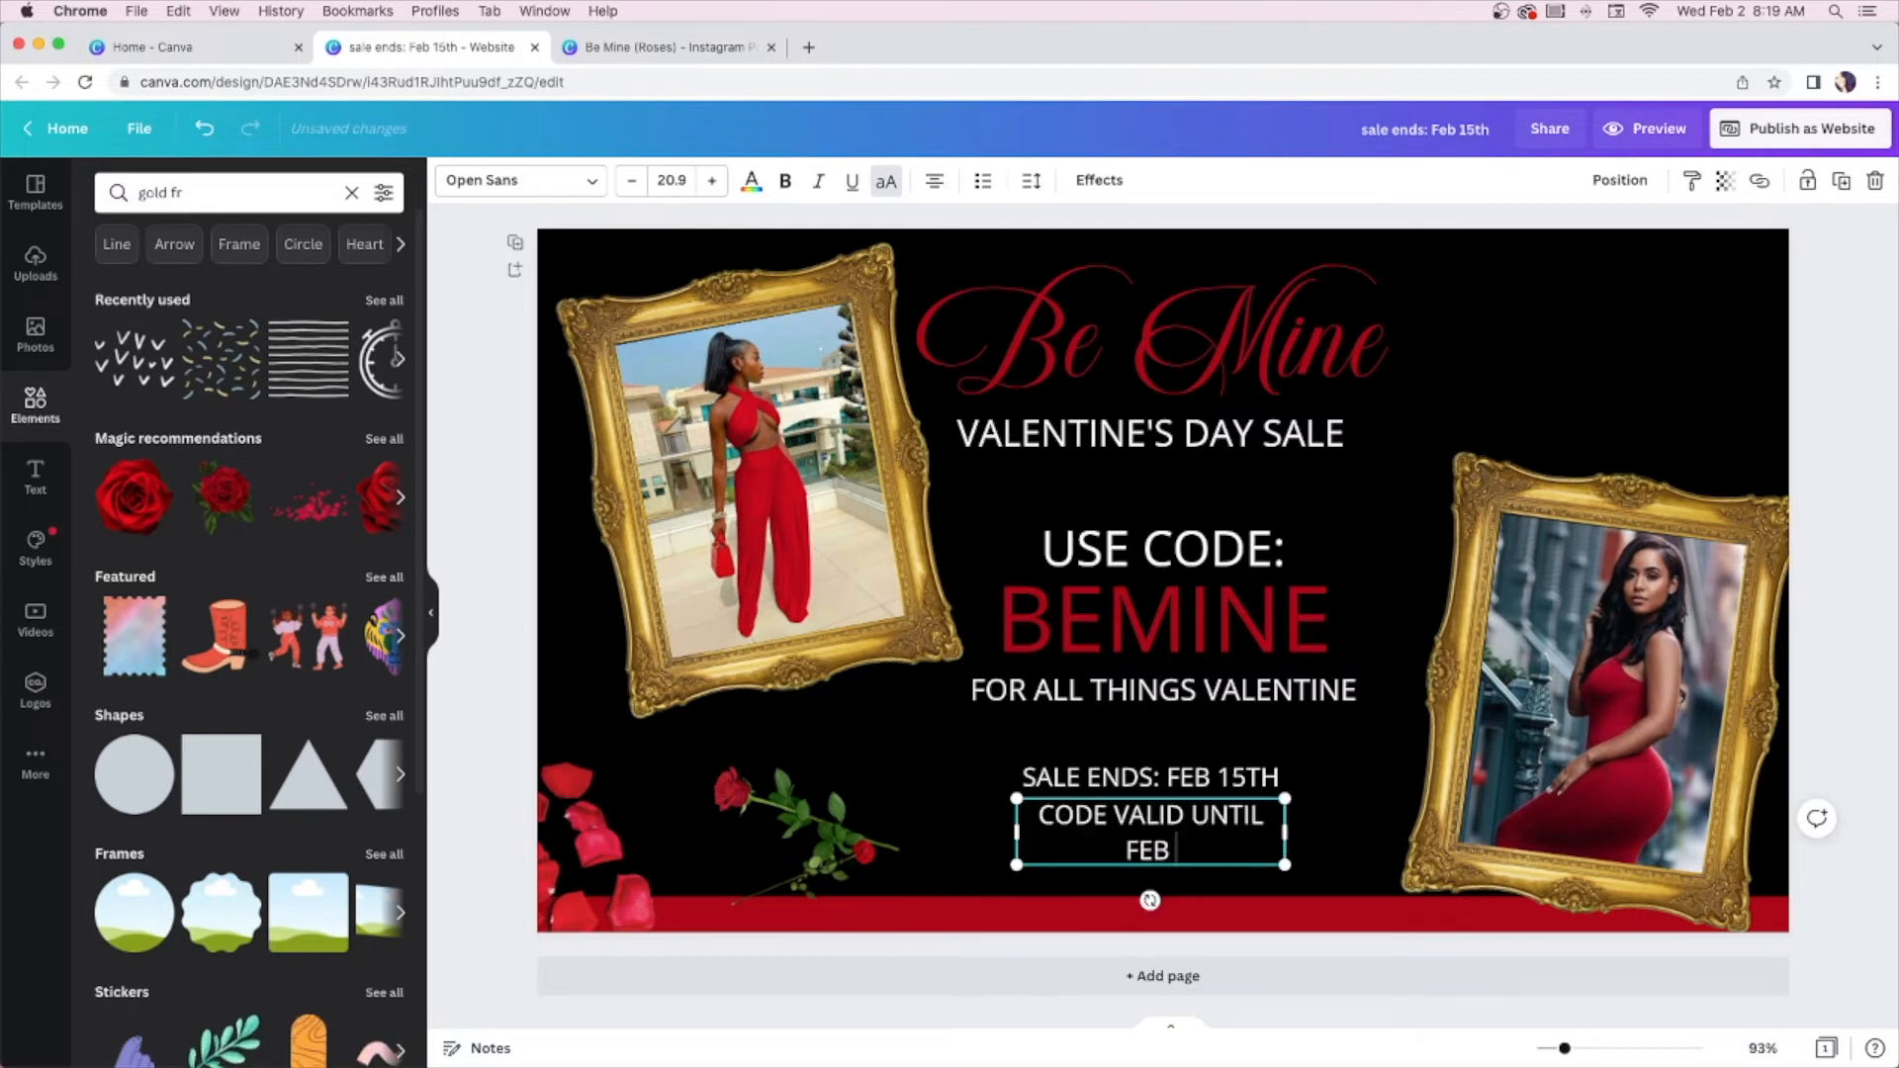
text( 15TH)
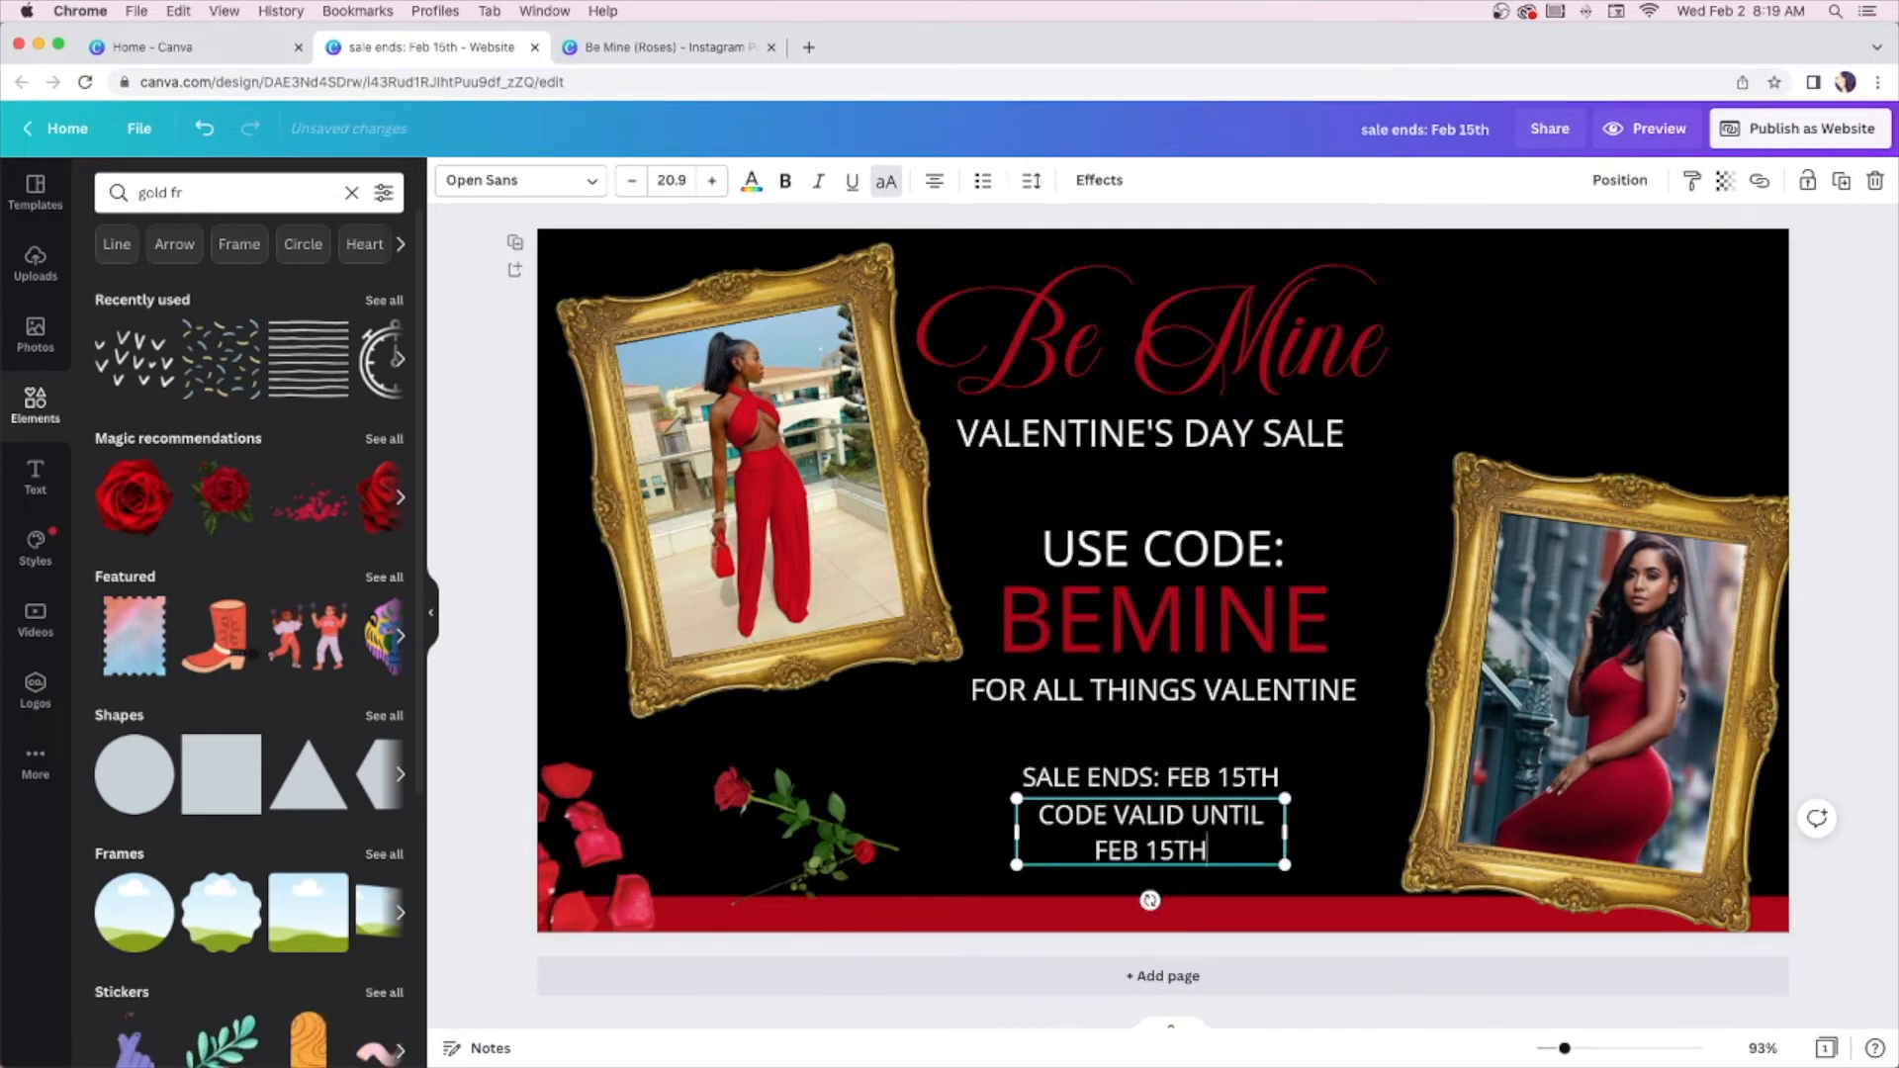
drag(1283, 838, 1382, 839)
drag(1216, 864, 1171, 862)
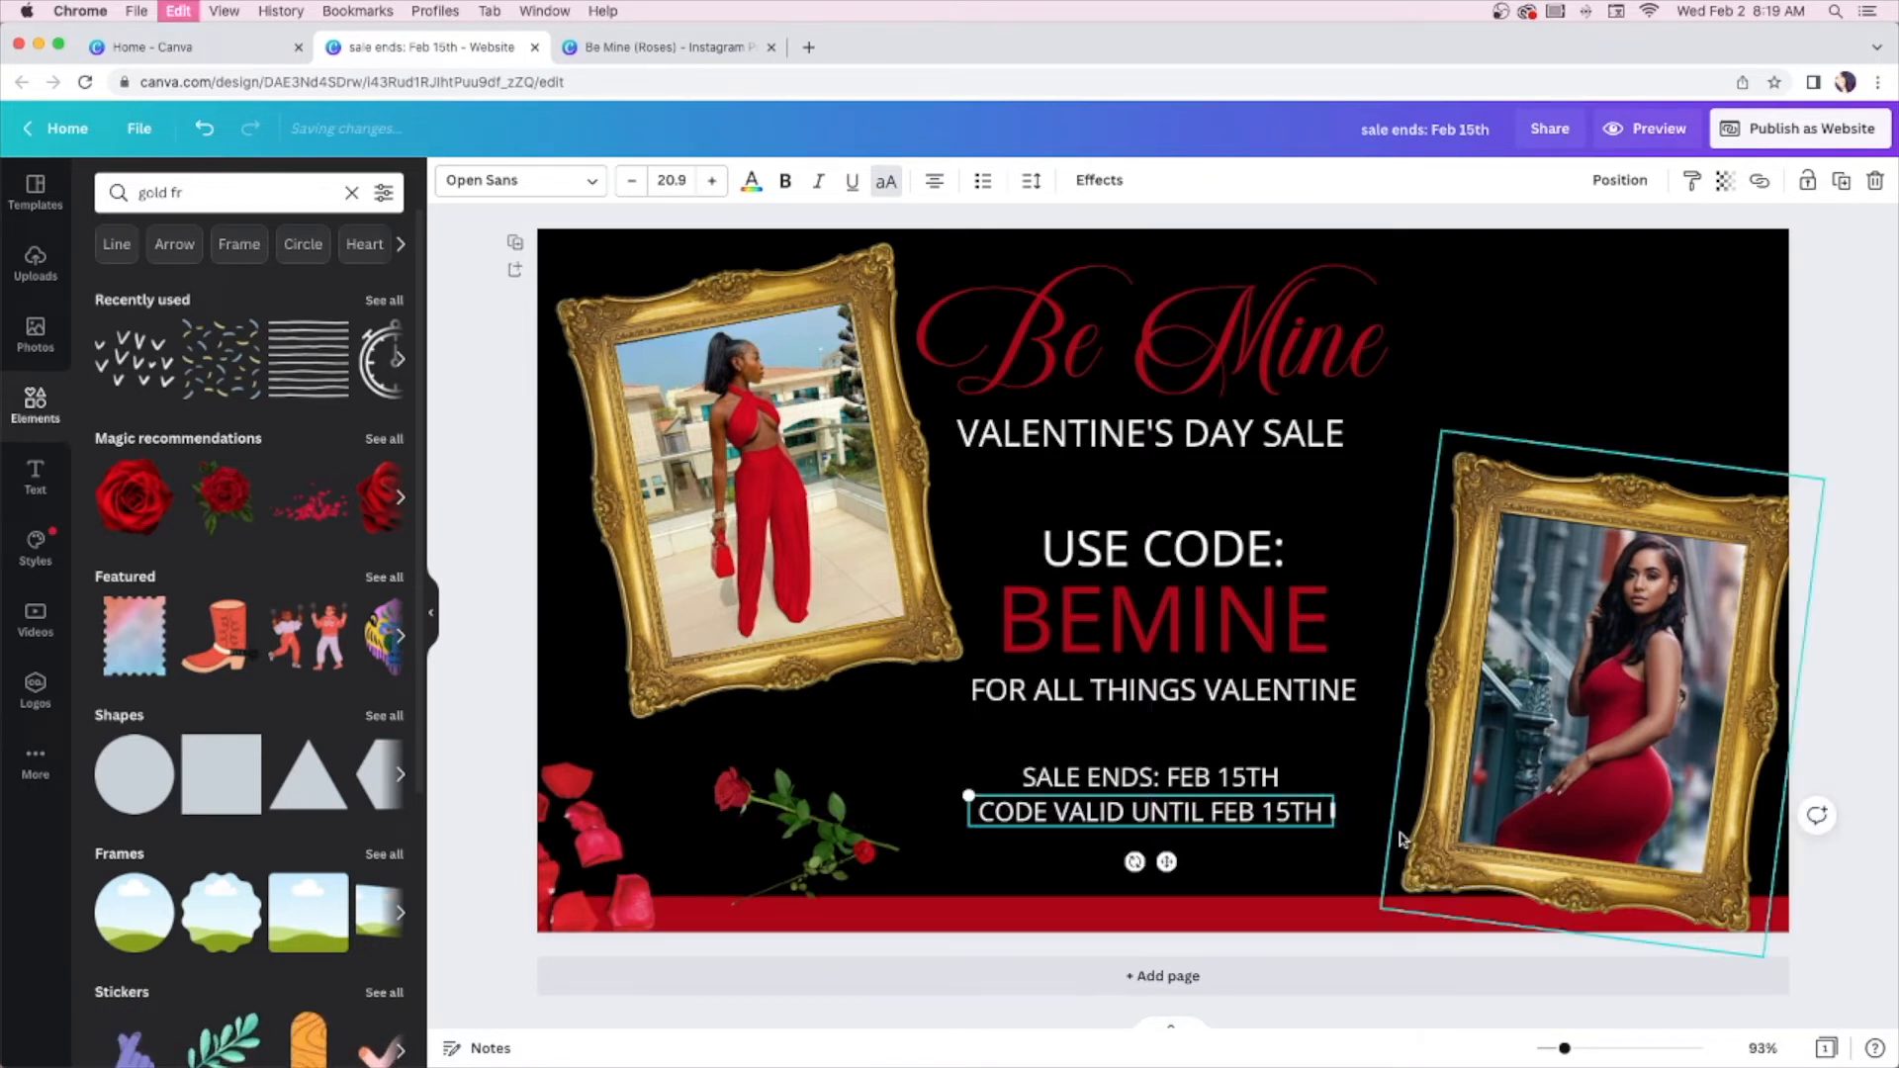
Duplicate the "CODE VALID UNTIL FEB 15TH" line and replace the copy's text with "FEB 1ST - FEB 15TH"
click(1839, 182)
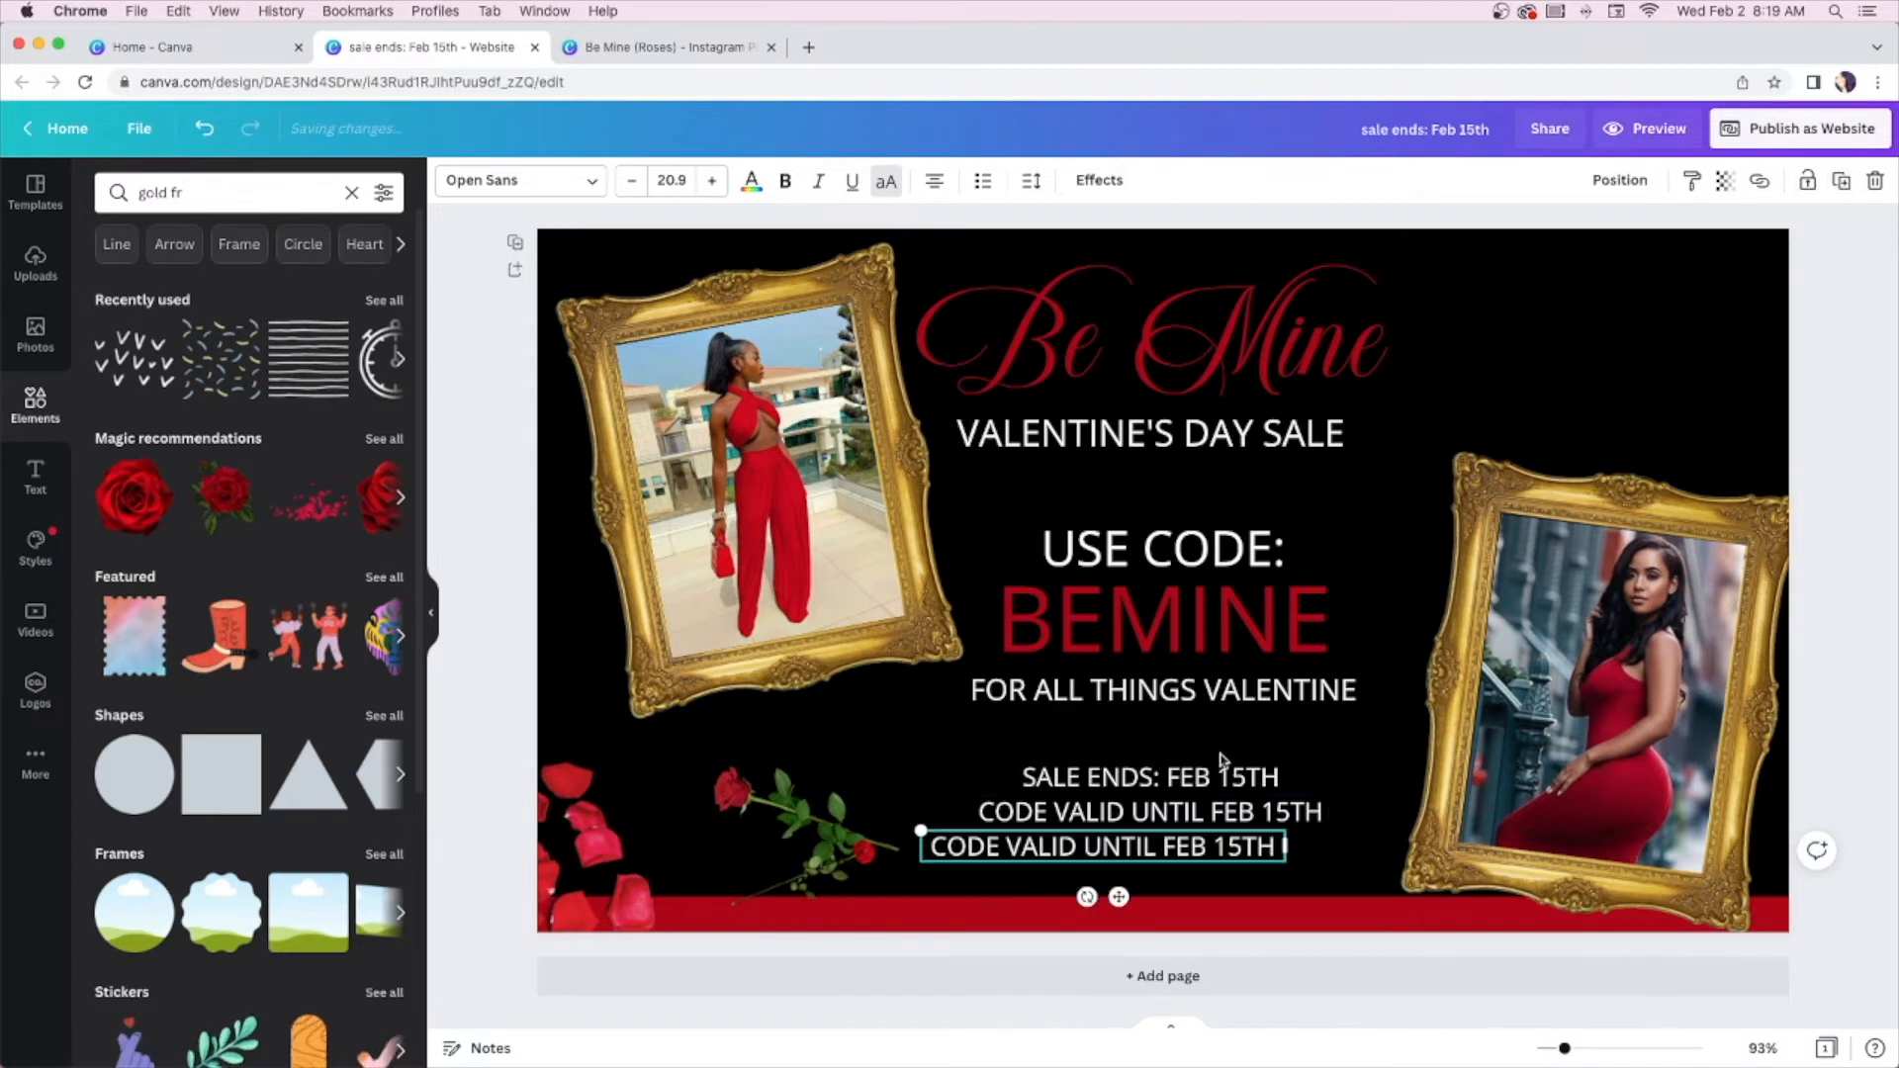
drag(952, 847, 1310, 847)
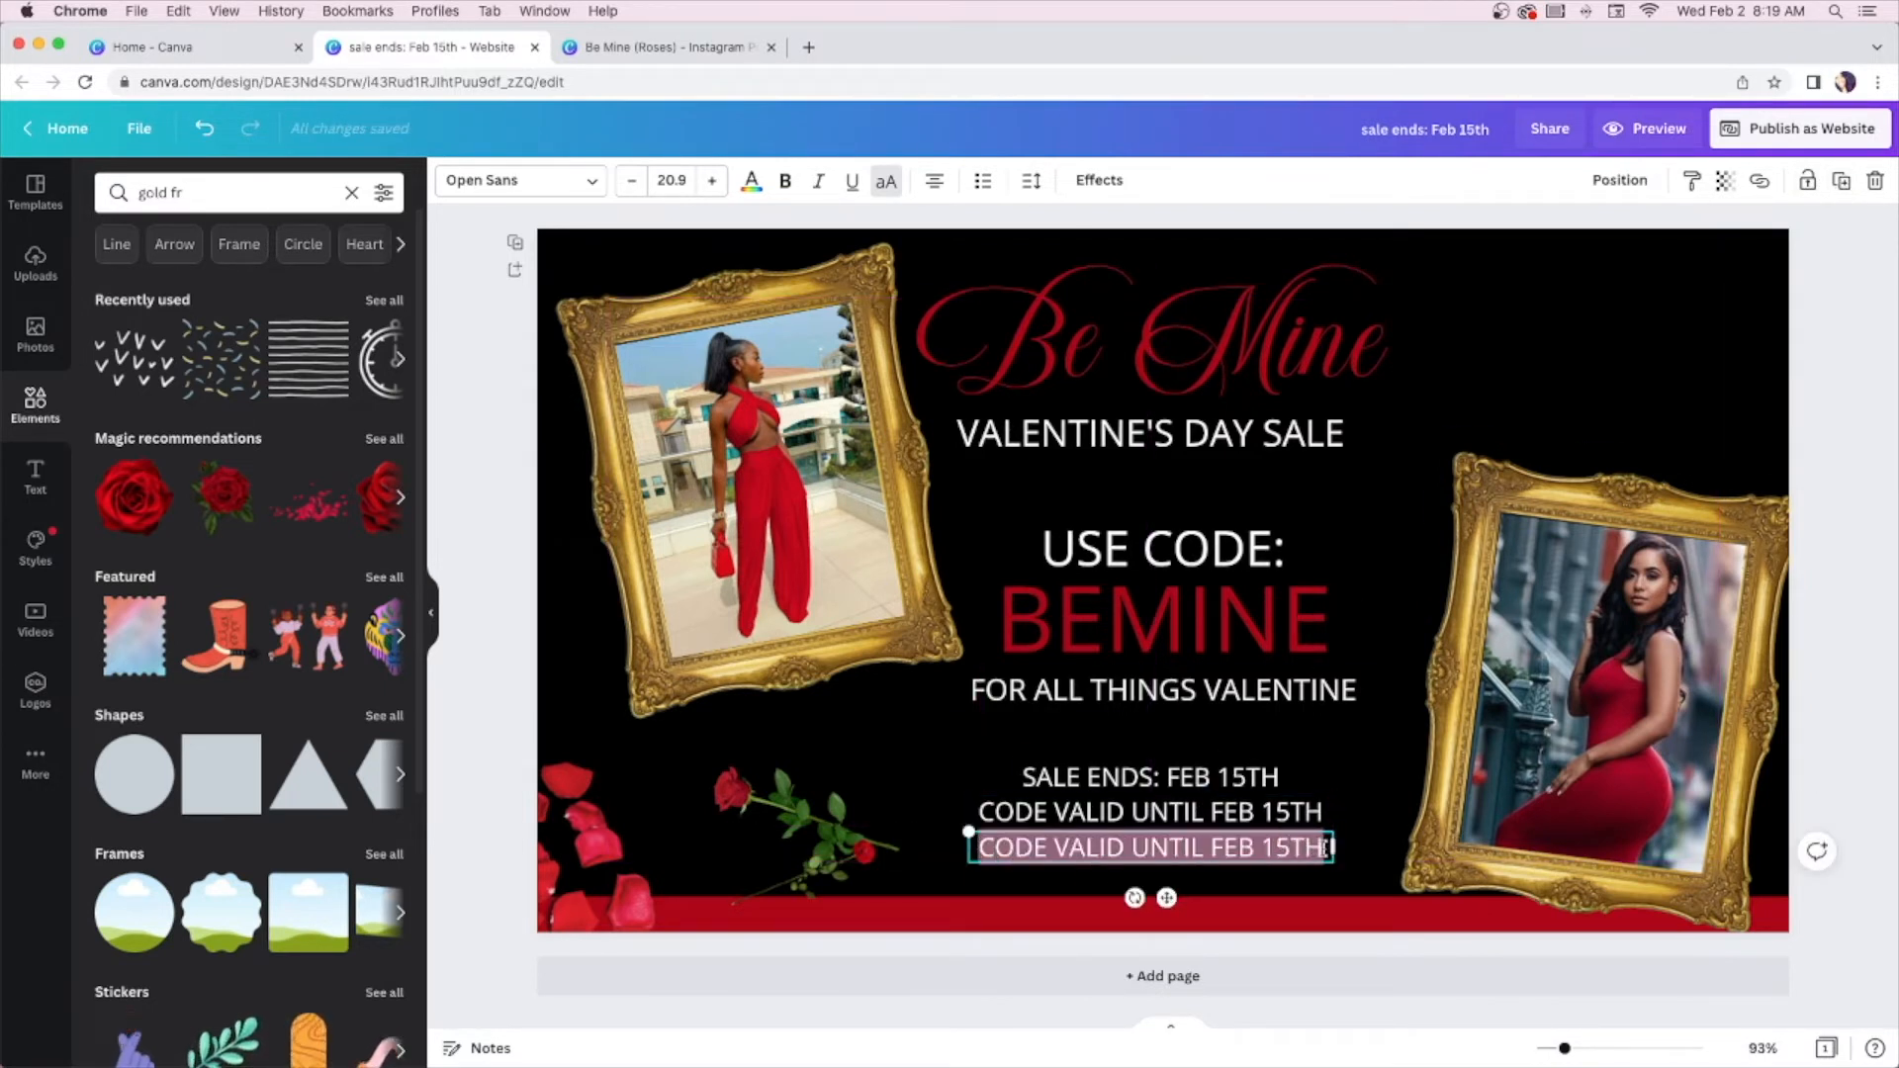
text(FEB 1ST )
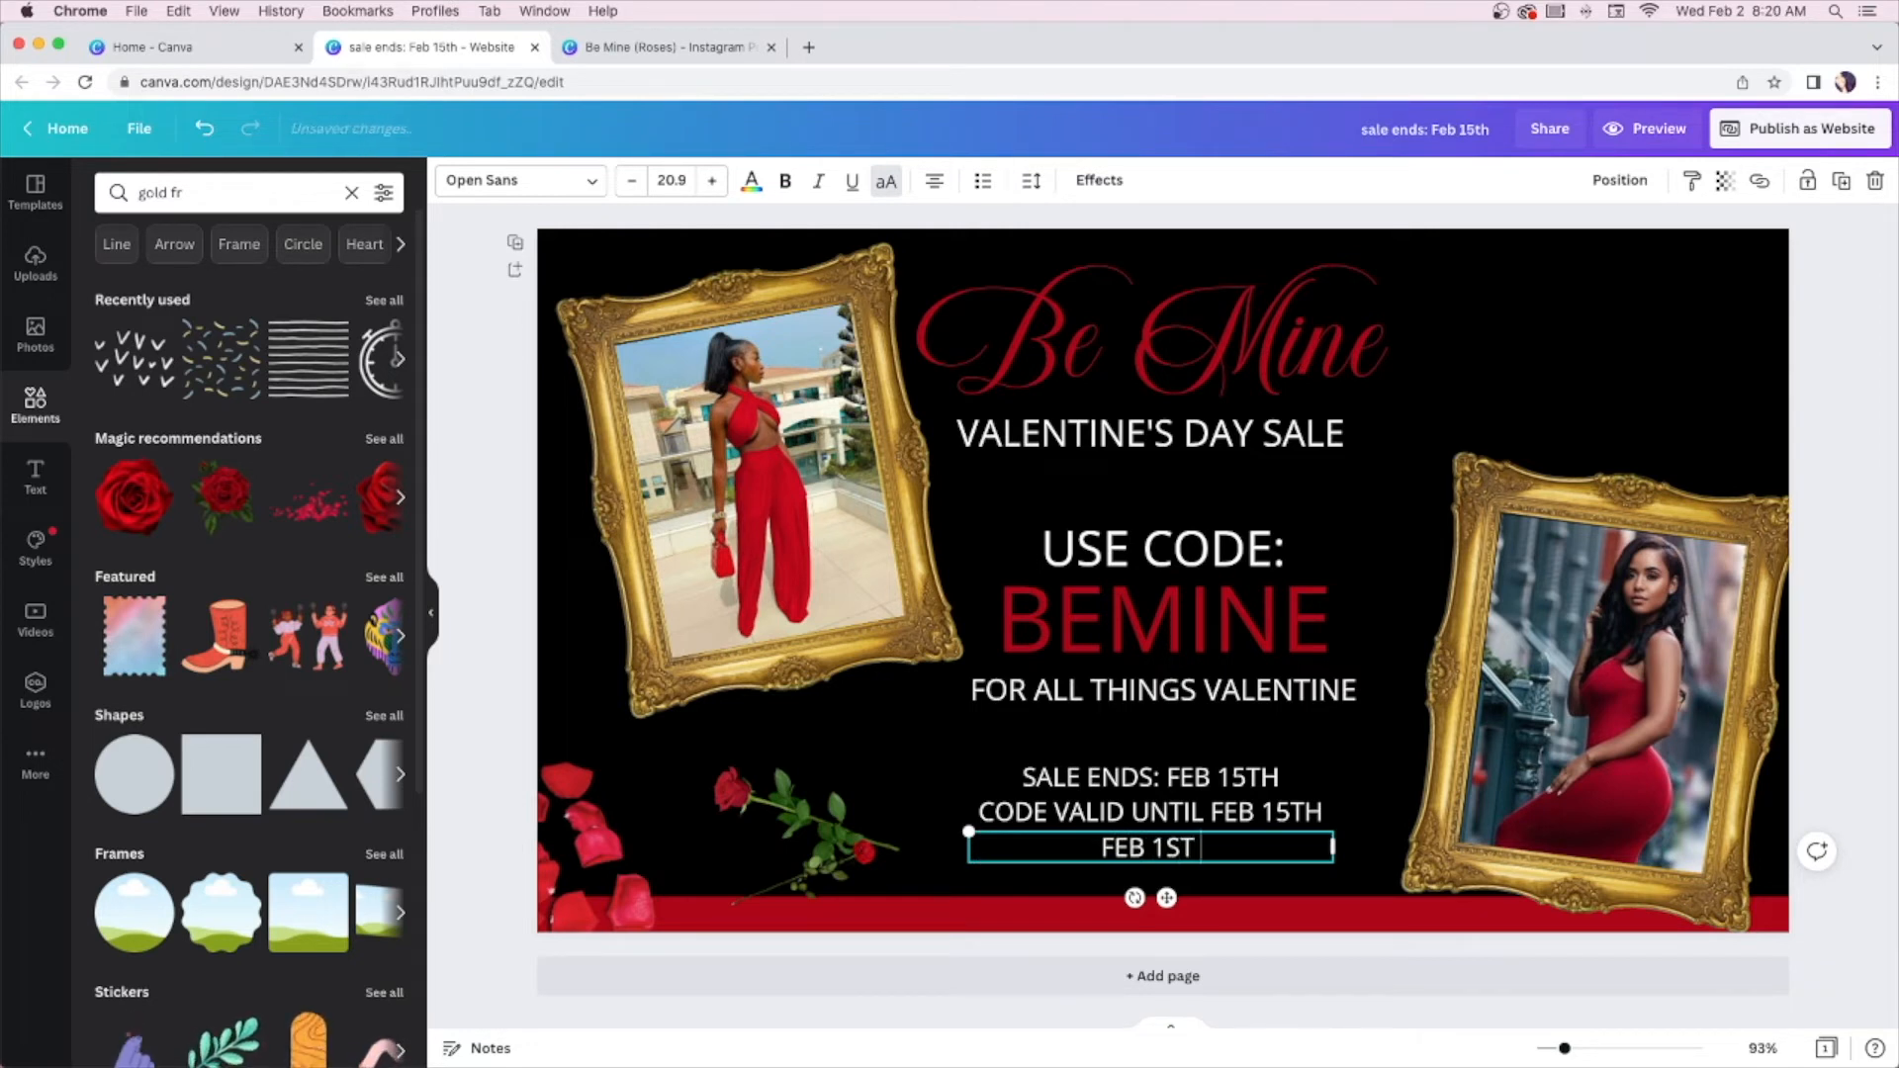
text(- FEB)
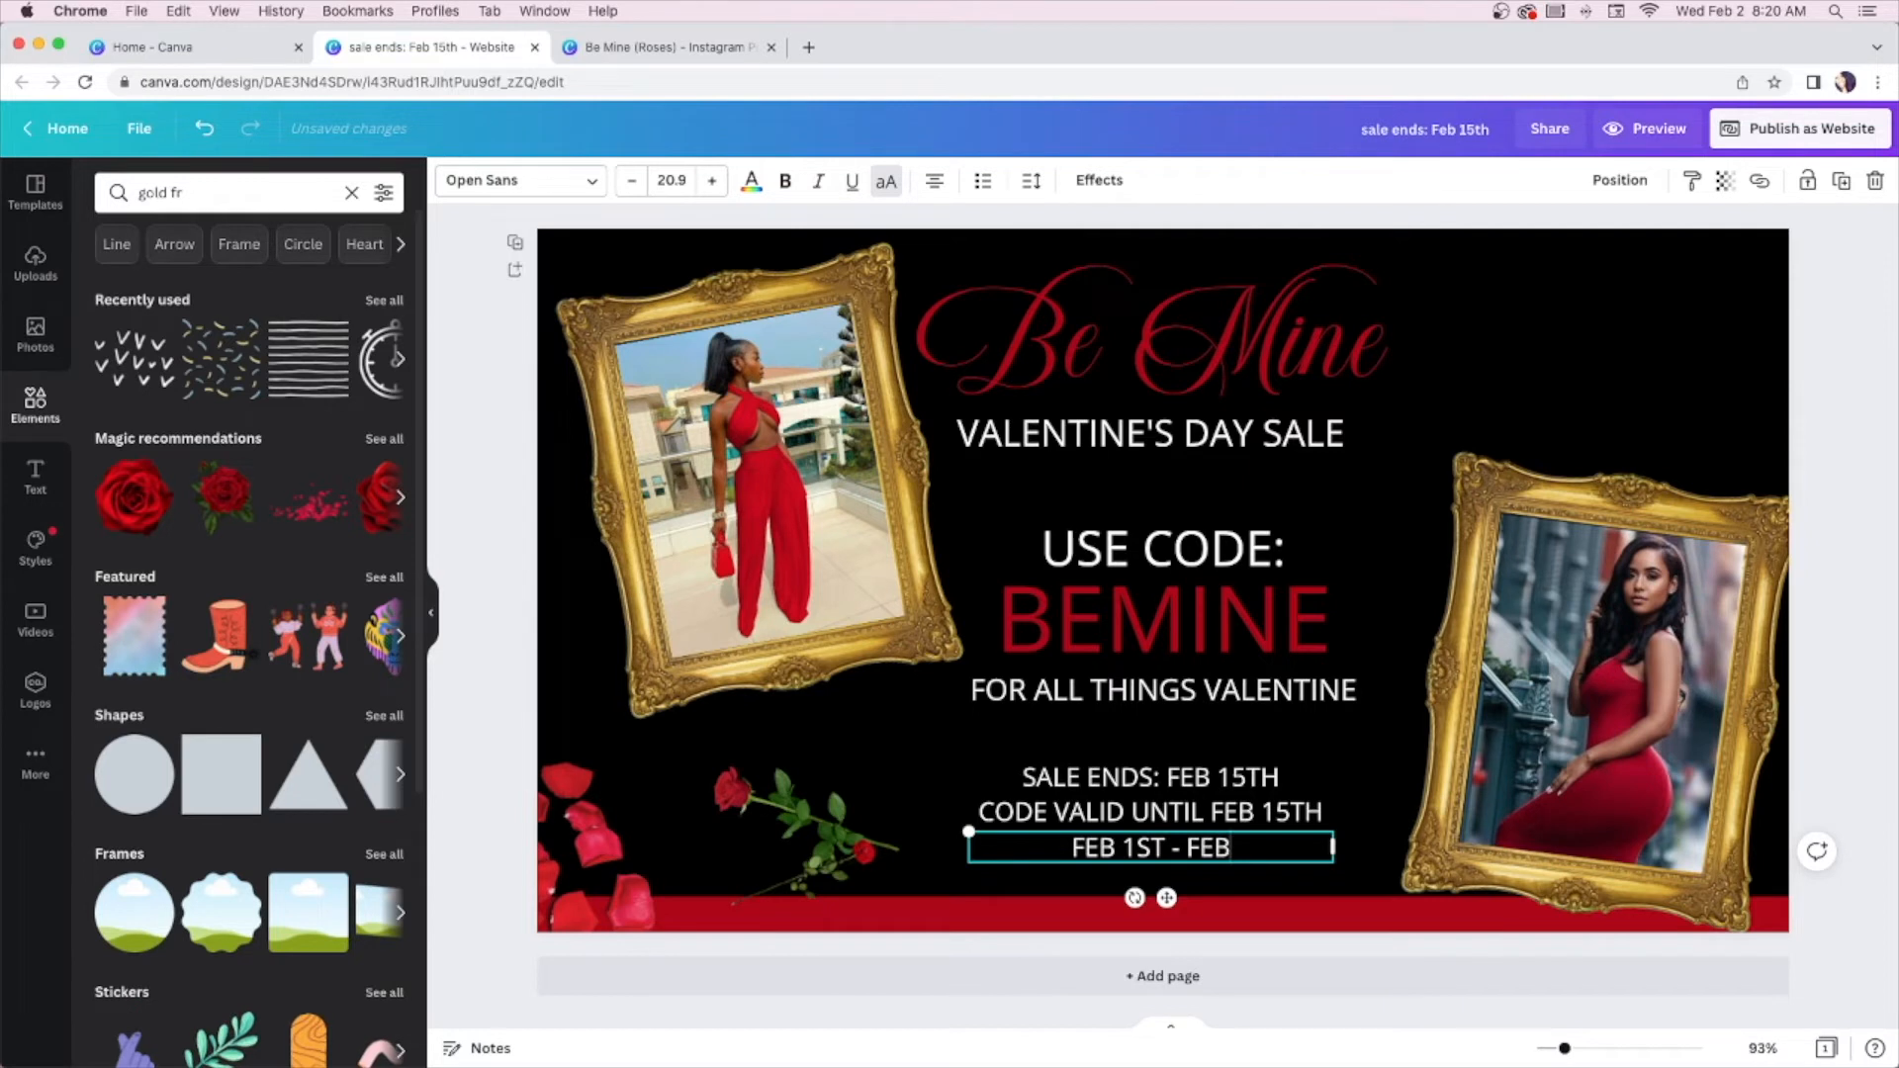
text( 15TH)
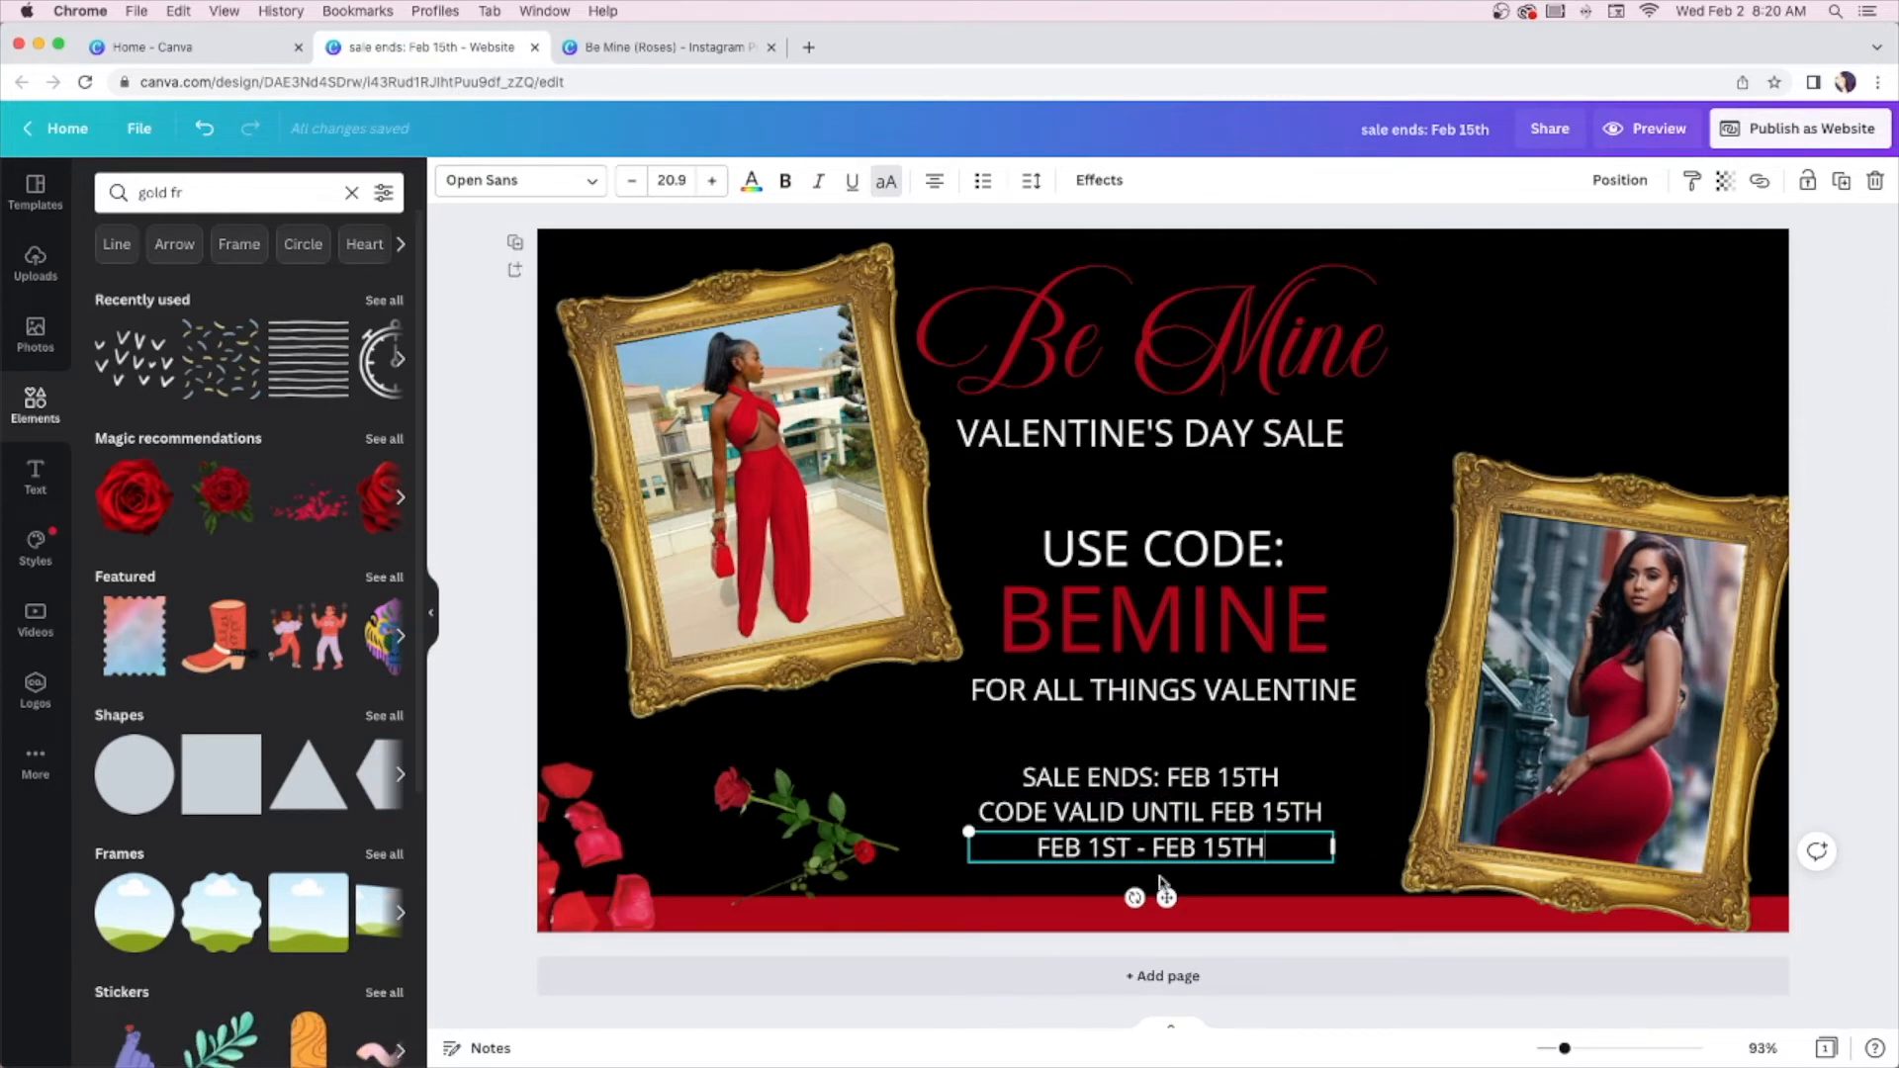
Move "FEB 1ST - FEB 15TH" directly under "FOR ALL THINGS VALENTINE" and color it the document's dark red
drag(1167, 902, 1167, 783)
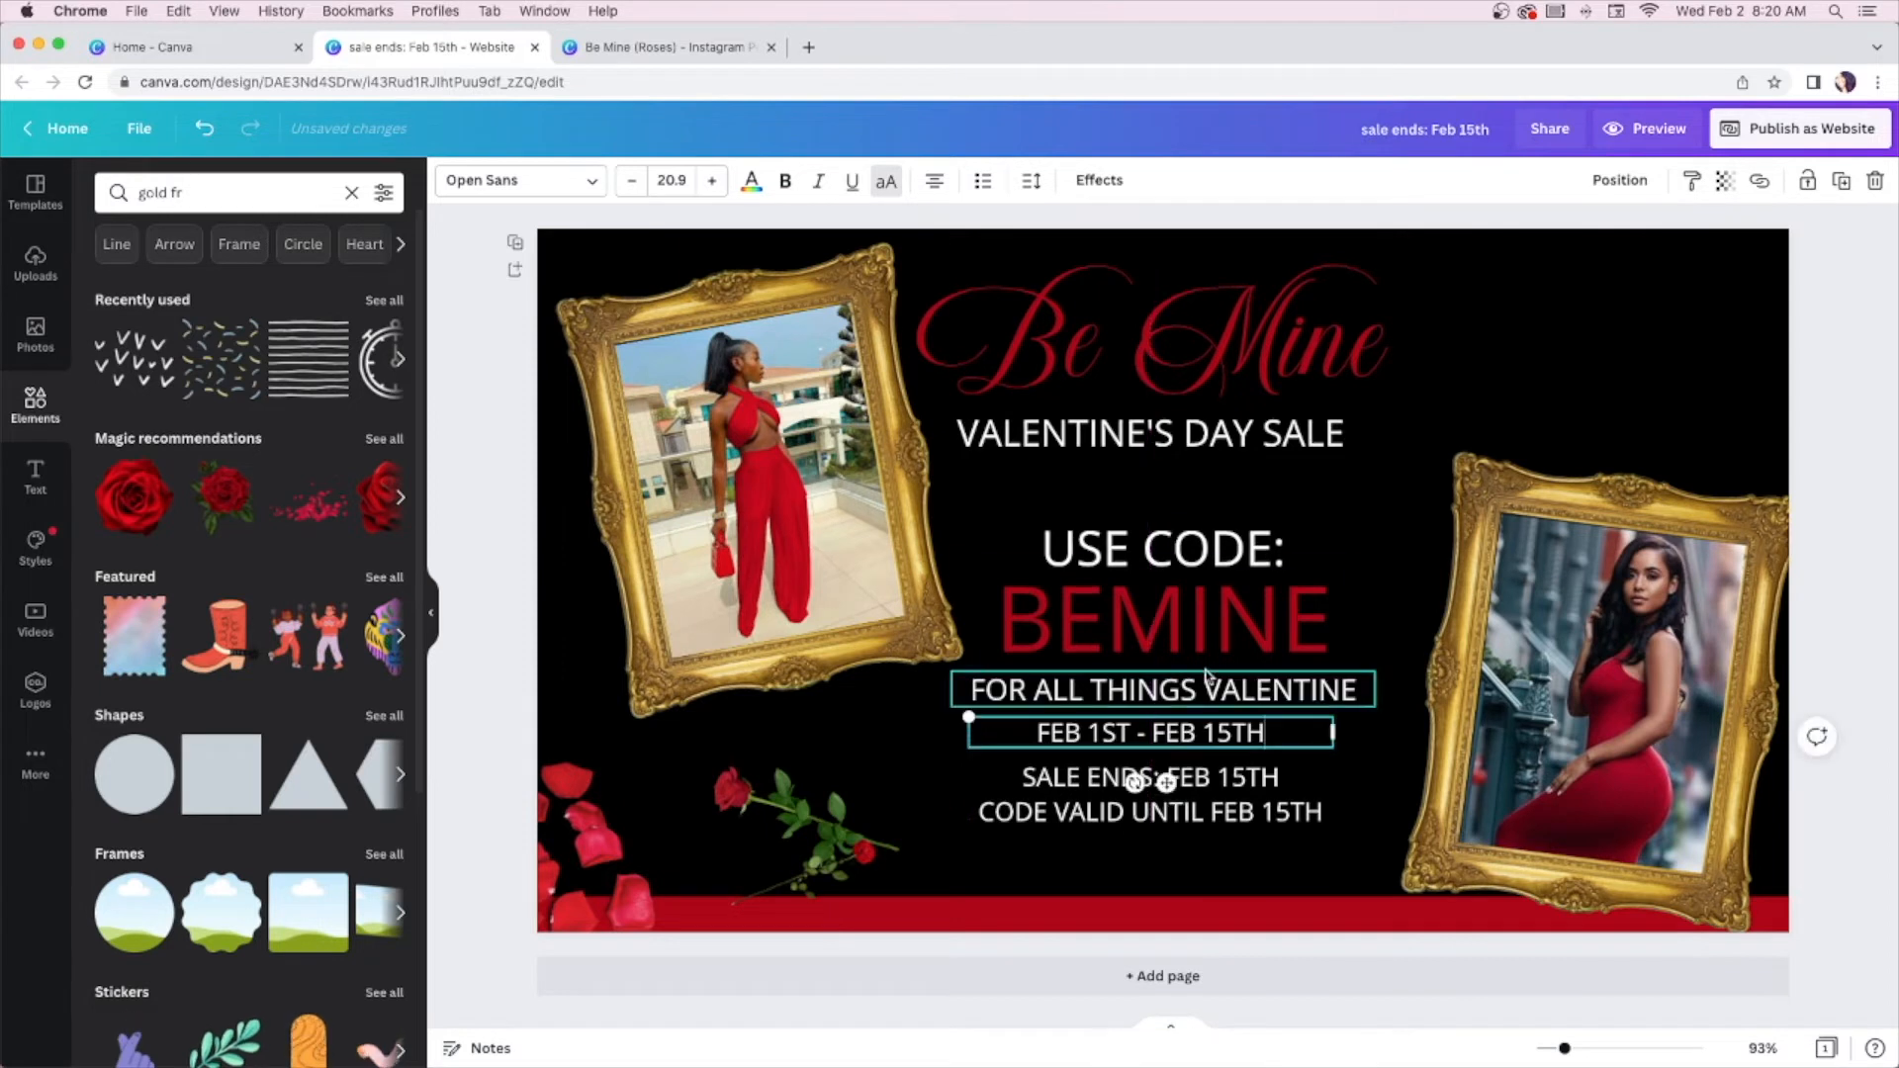
click(752, 181)
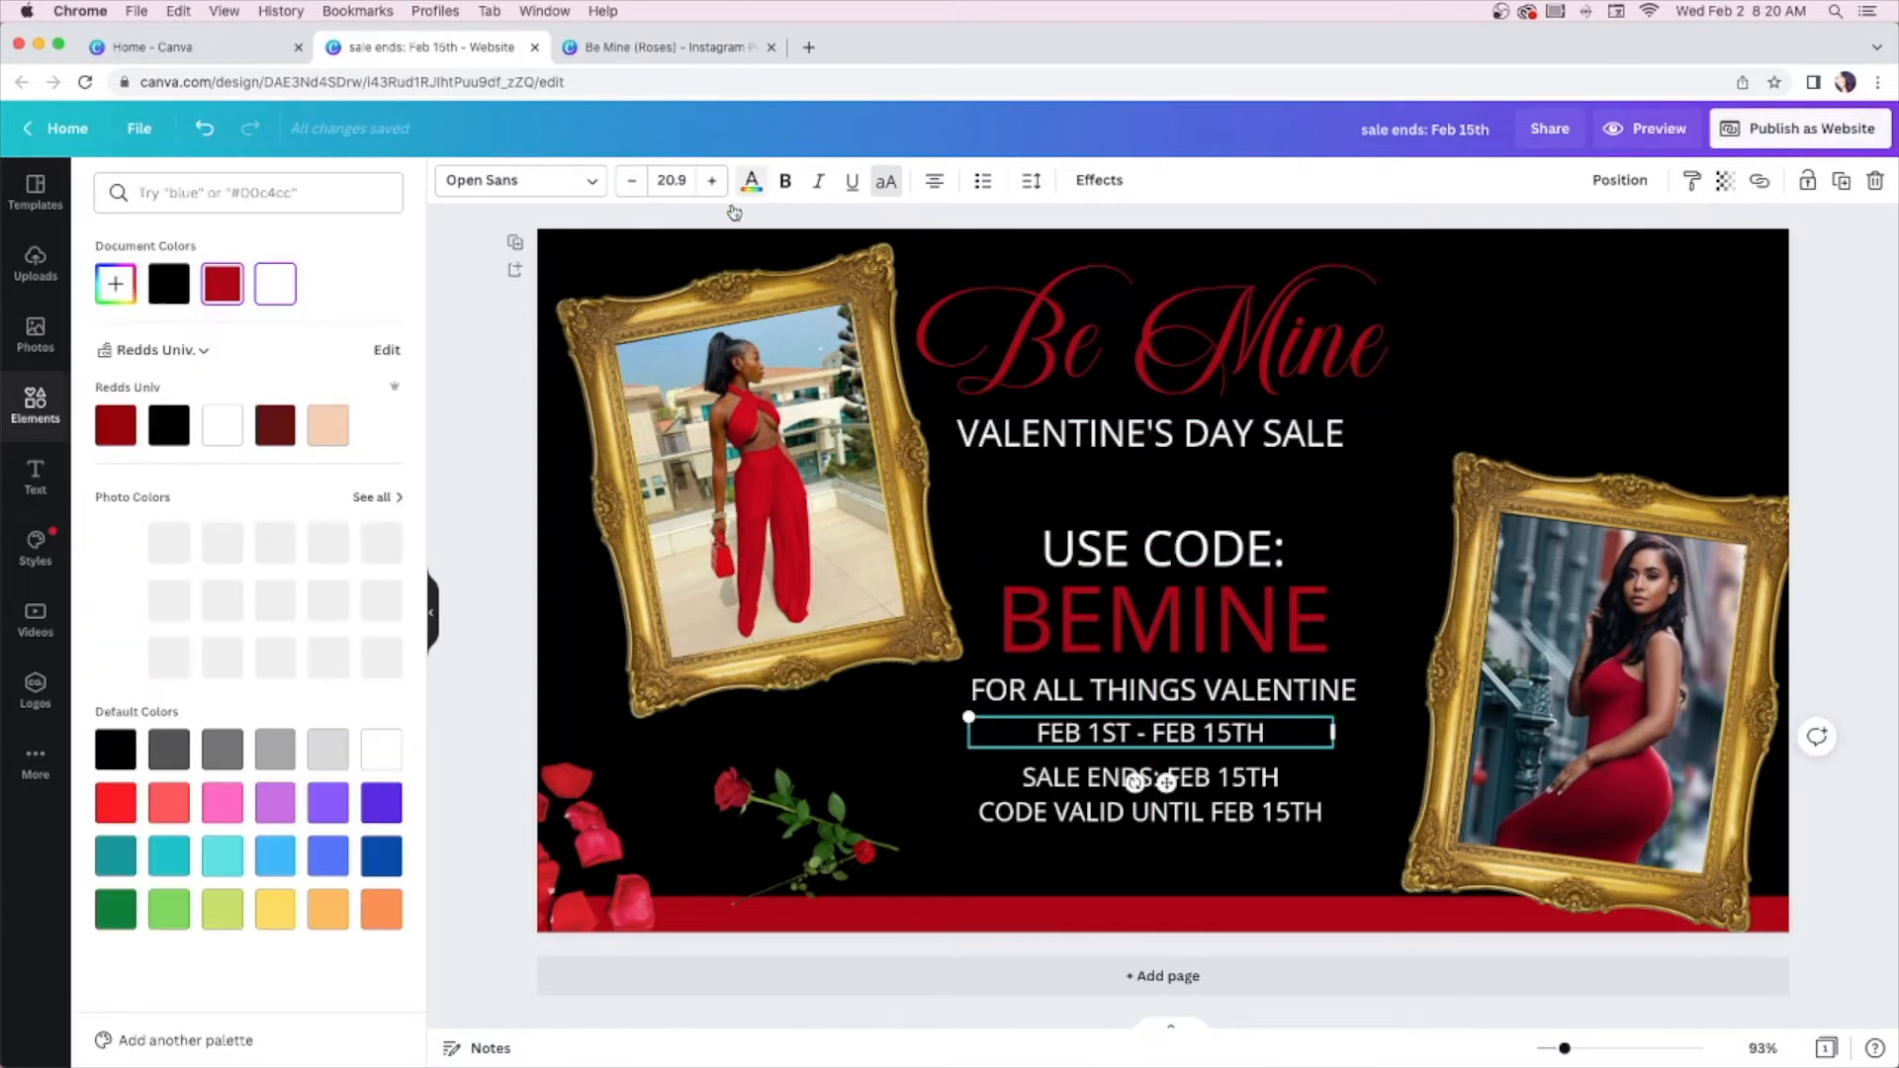
click(221, 284)
Delete the "SALE ENDS: FEB 15TH" and "CODE VALID UNTIL FEB 15TH" lines
drag(1298, 864, 1179, 778)
key(BackSpace)
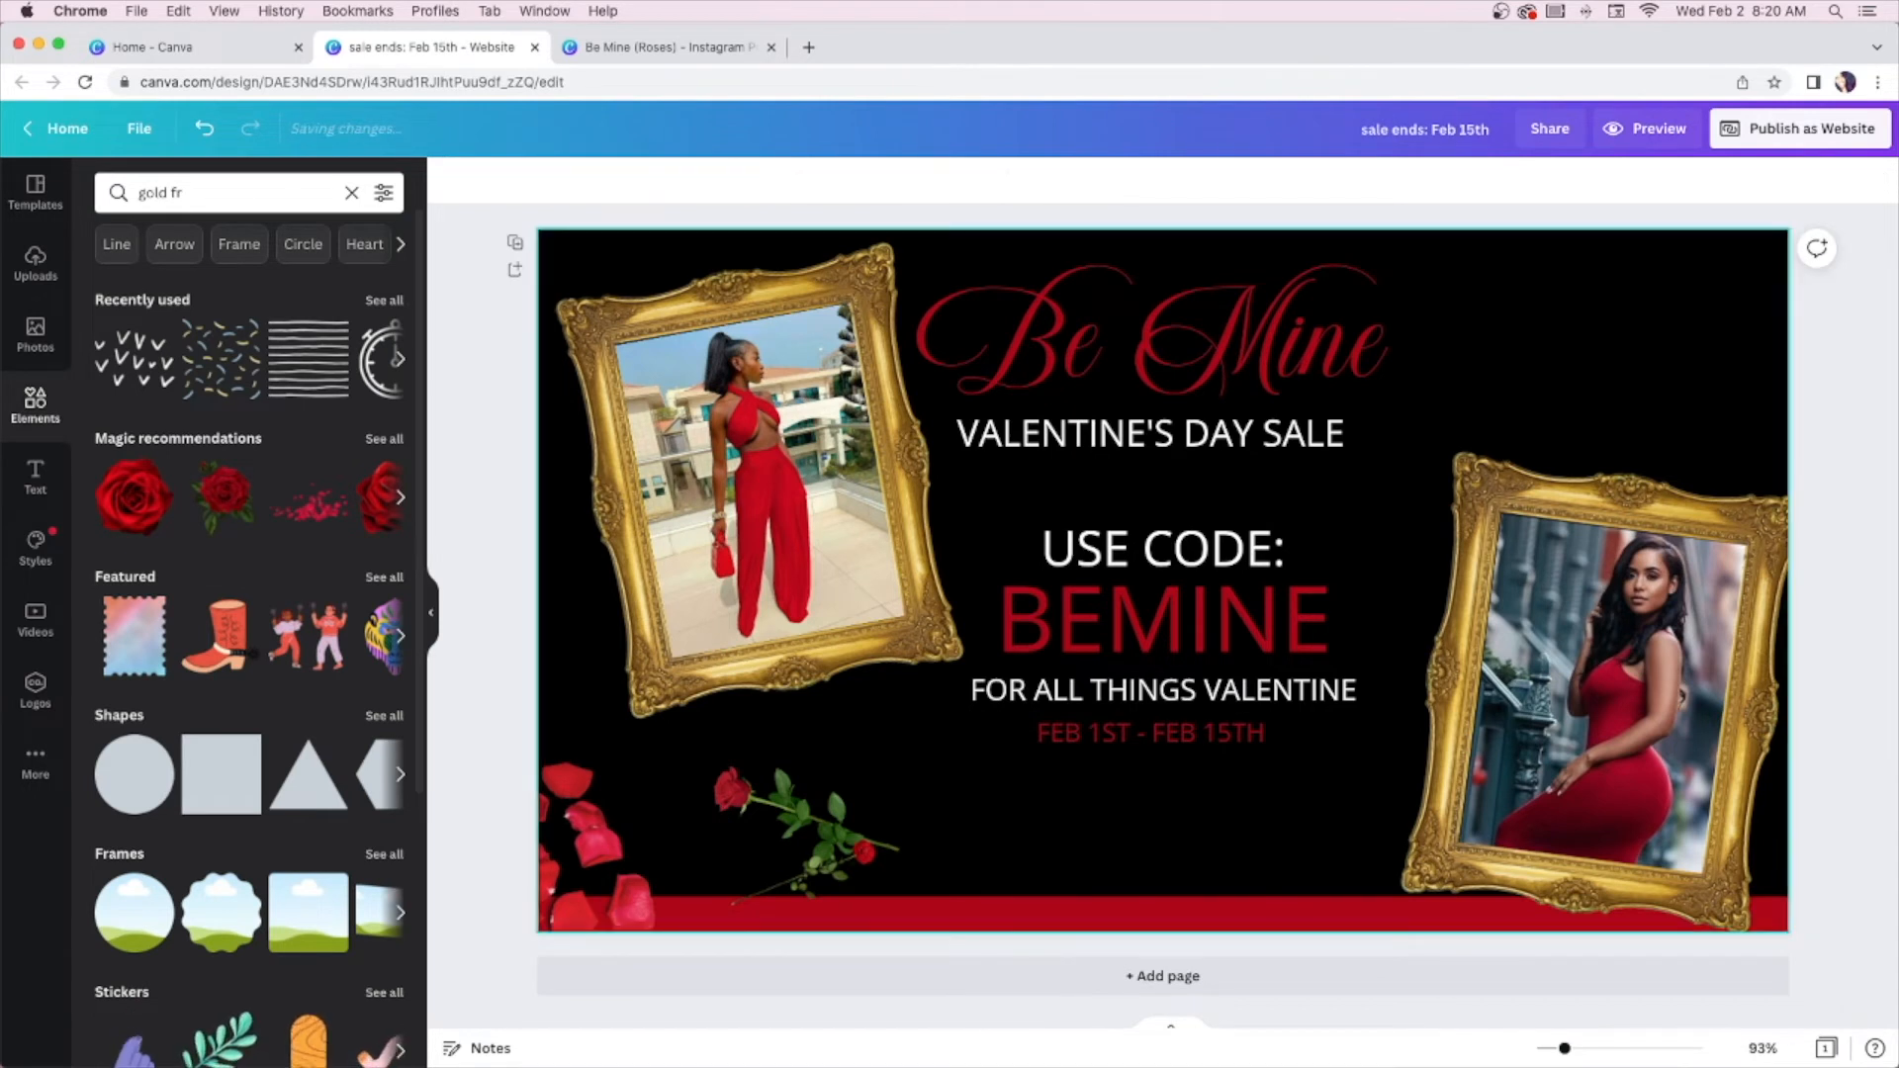
Enlarge "FEB 1ST - FEB 15TH" to font size 26.8 and center it horizontally on the page just above the red strip
drag(1014, 744, 994, 778)
drag(1325, 785, 1447, 877)
drag(1258, 799, 1210, 821)
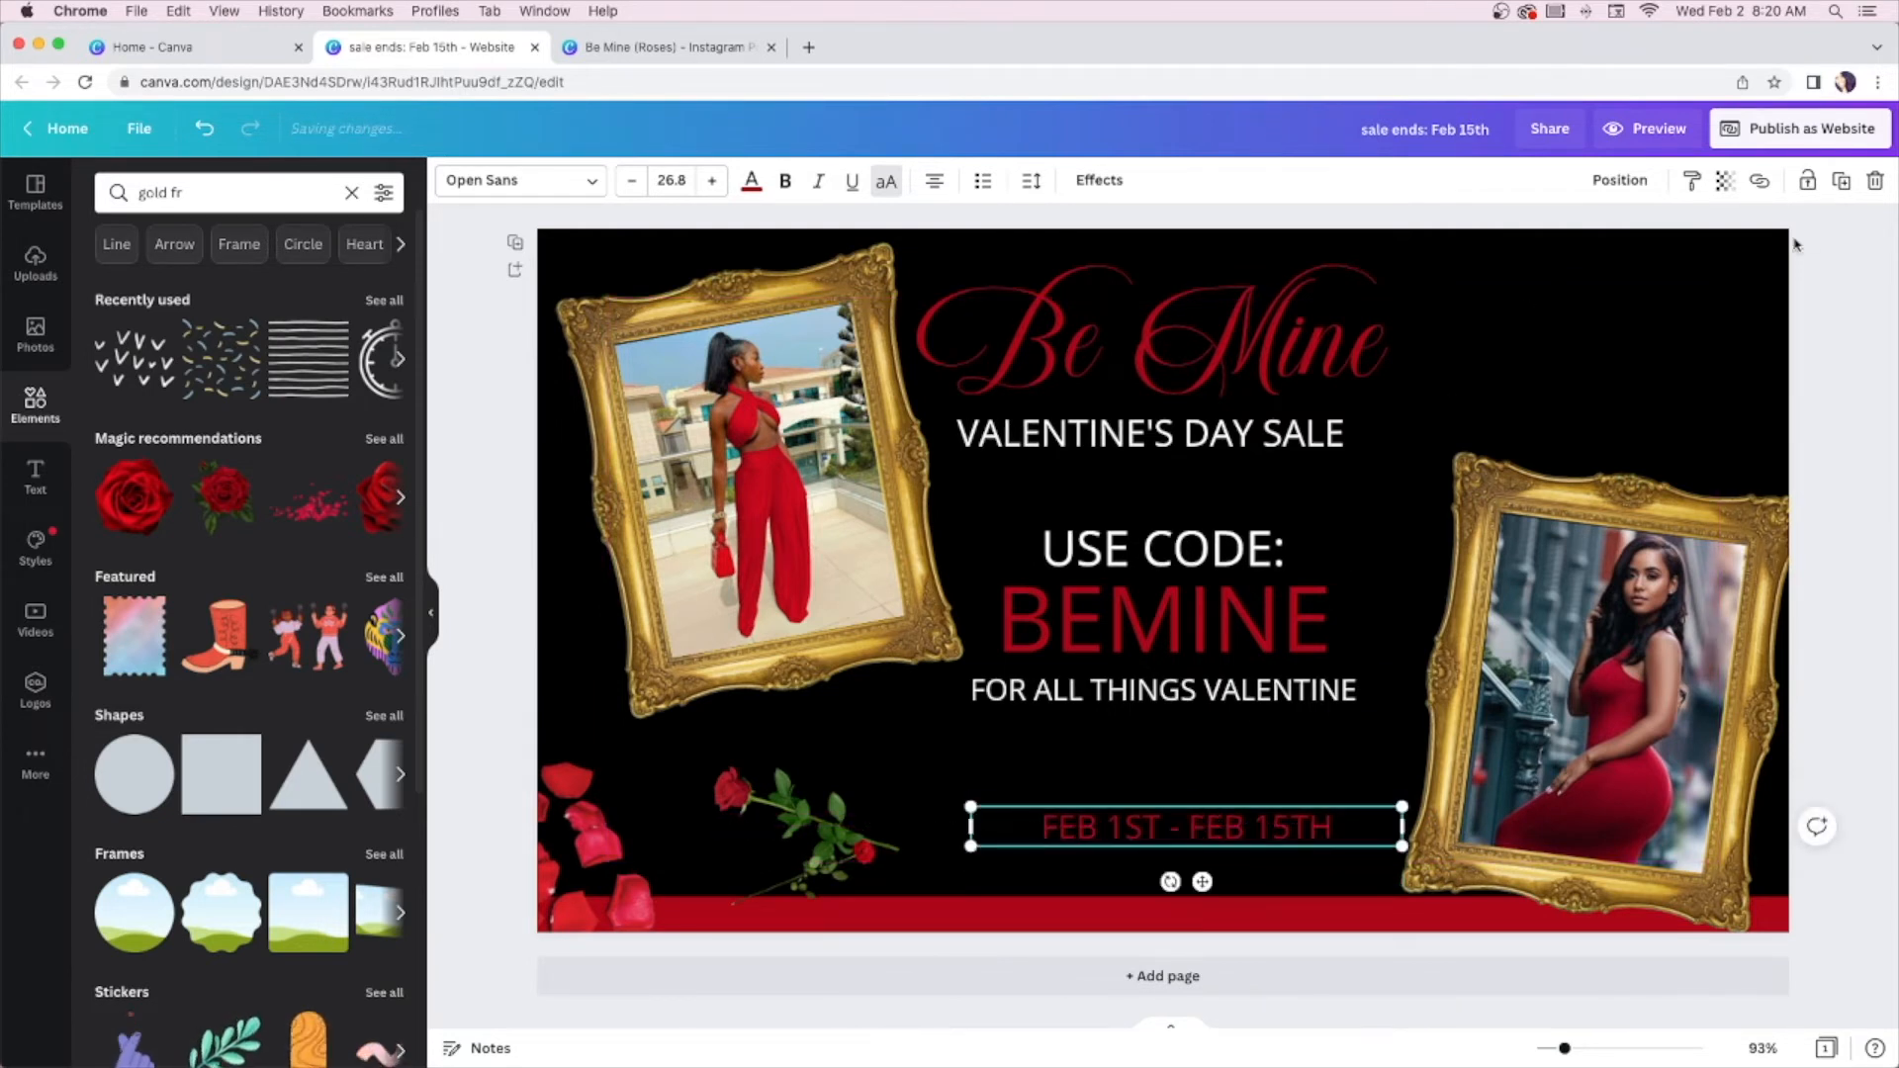
click(1629, 182)
click(1535, 377)
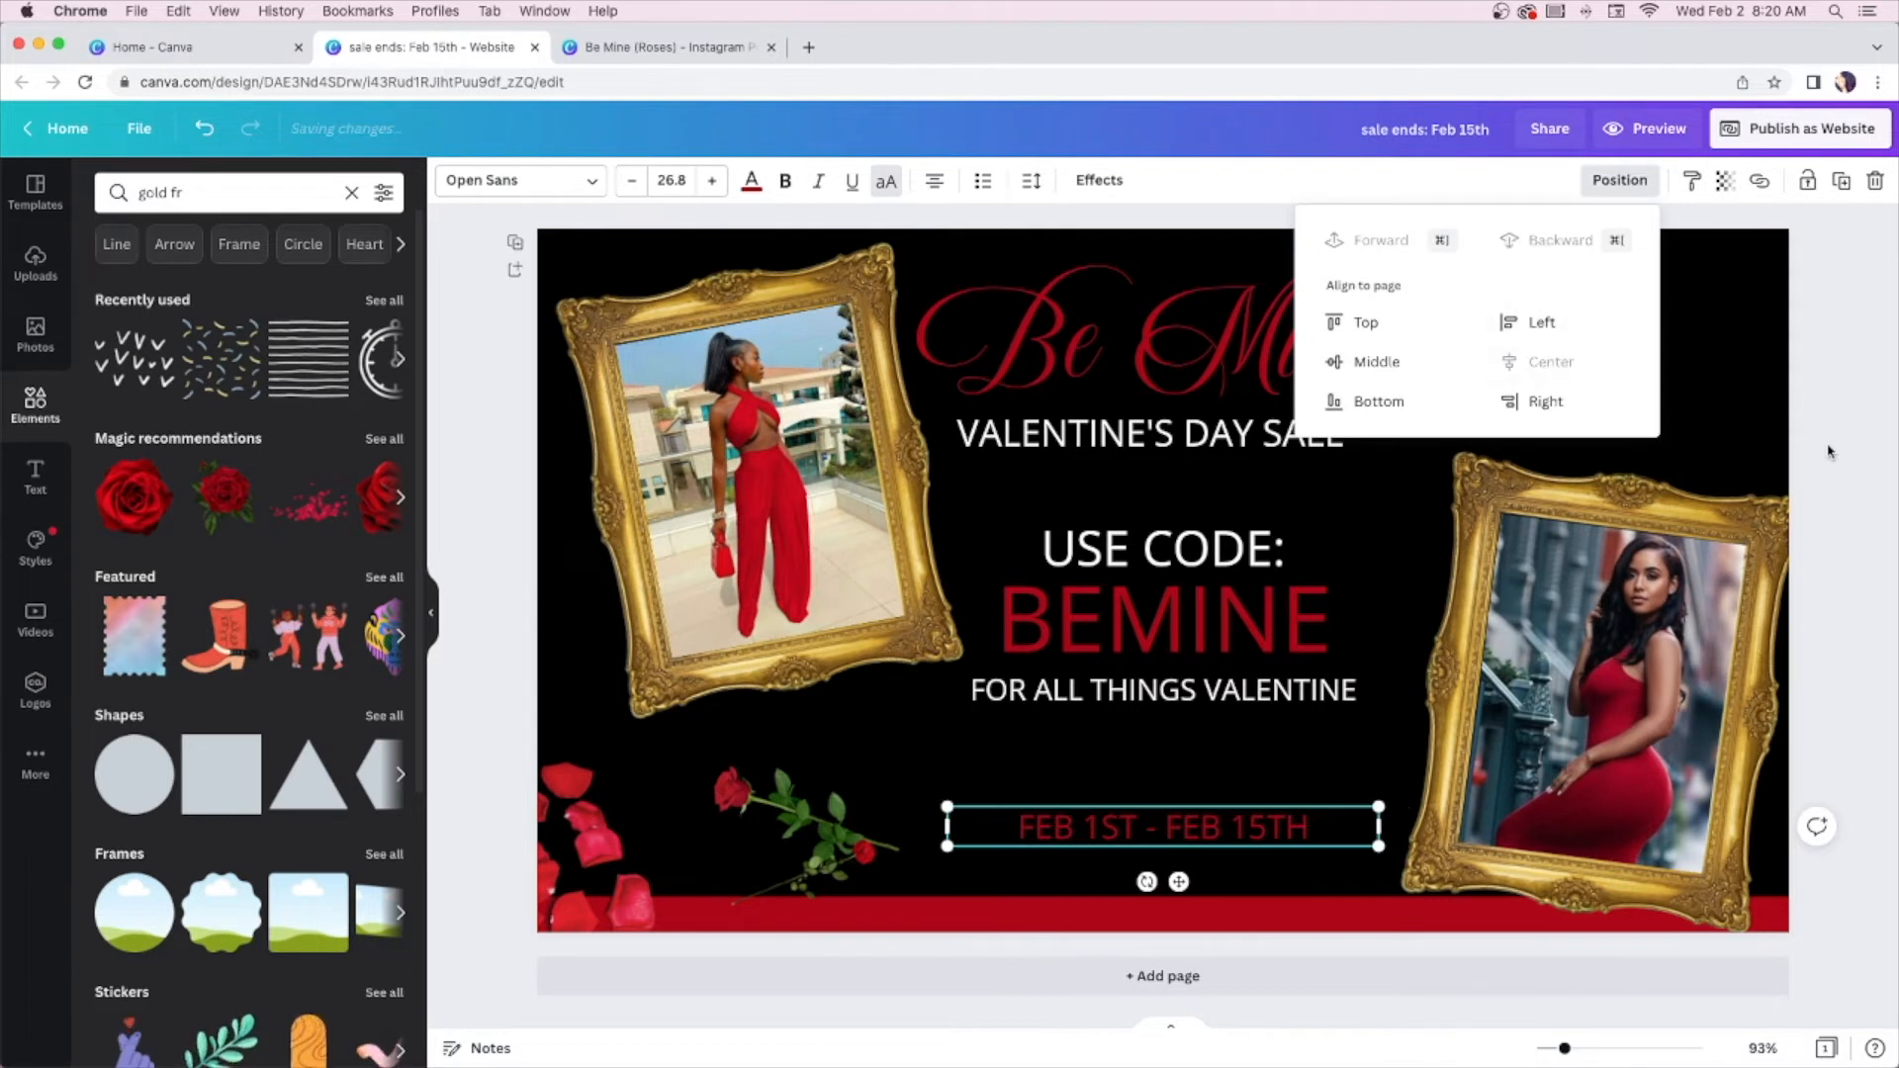
Rotate the rose with the fuller leaves to about 66°, enlarge it and lay it across the left frame's lower-left corner
click(786, 819)
drag(786, 819, 730, 730)
mouse_move(676, 788)
mouse_down()
mouse_move(642, 768)
mouse_move(691, 788)
mouse_up()
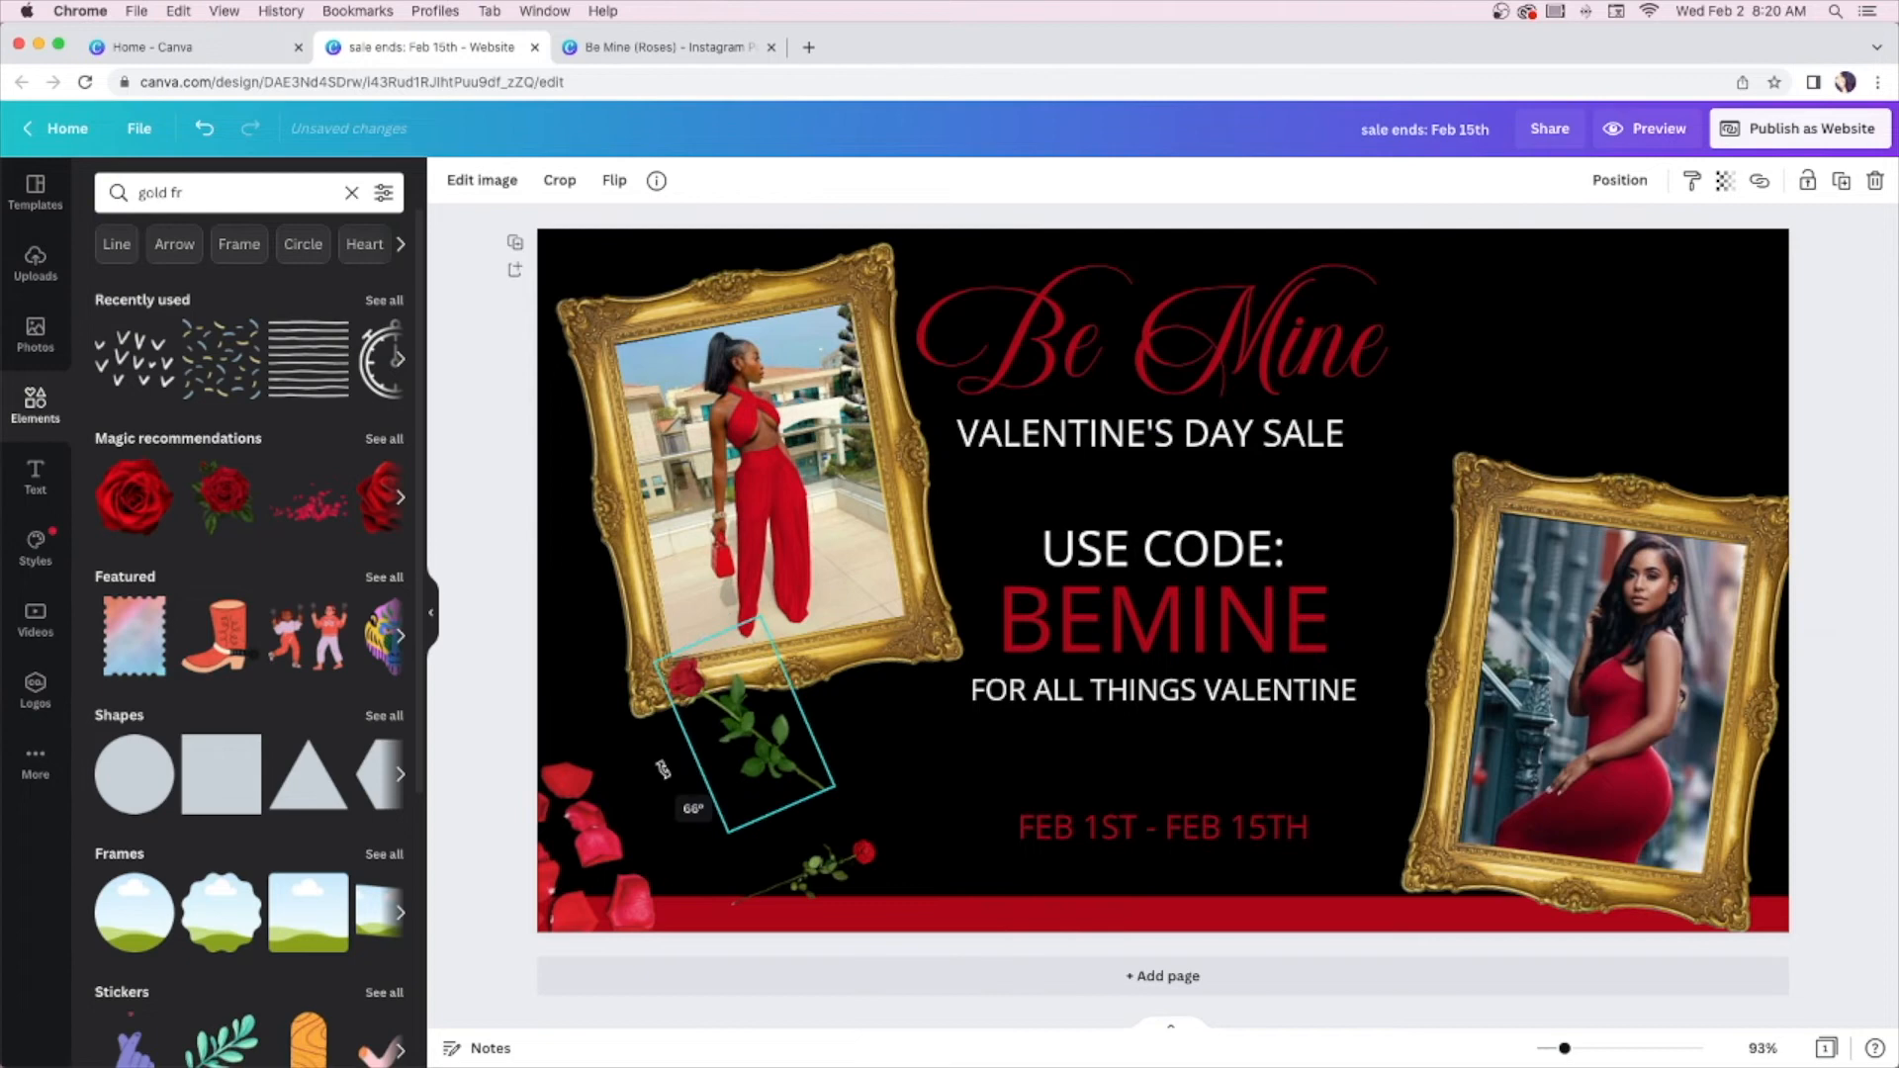
drag(842, 772, 1075, 951)
drag(930, 842, 763, 683)
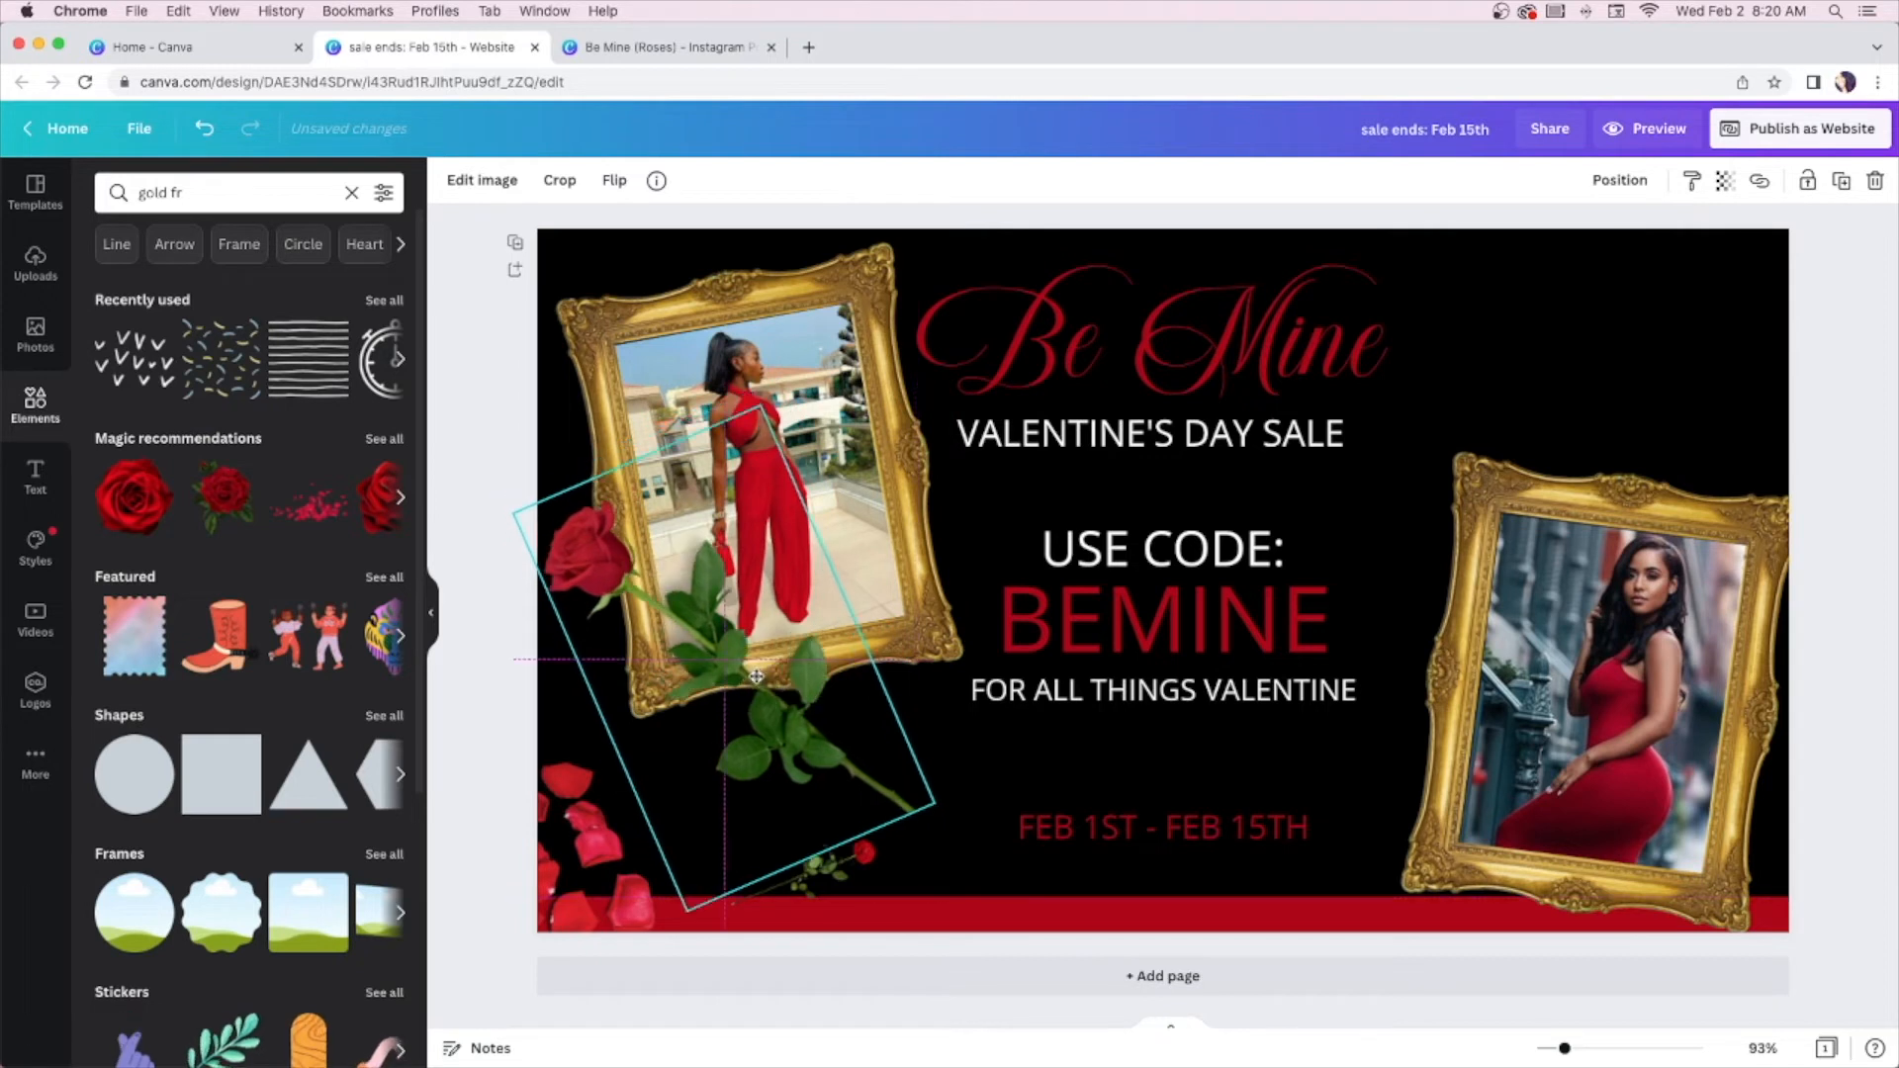
click(487, 708)
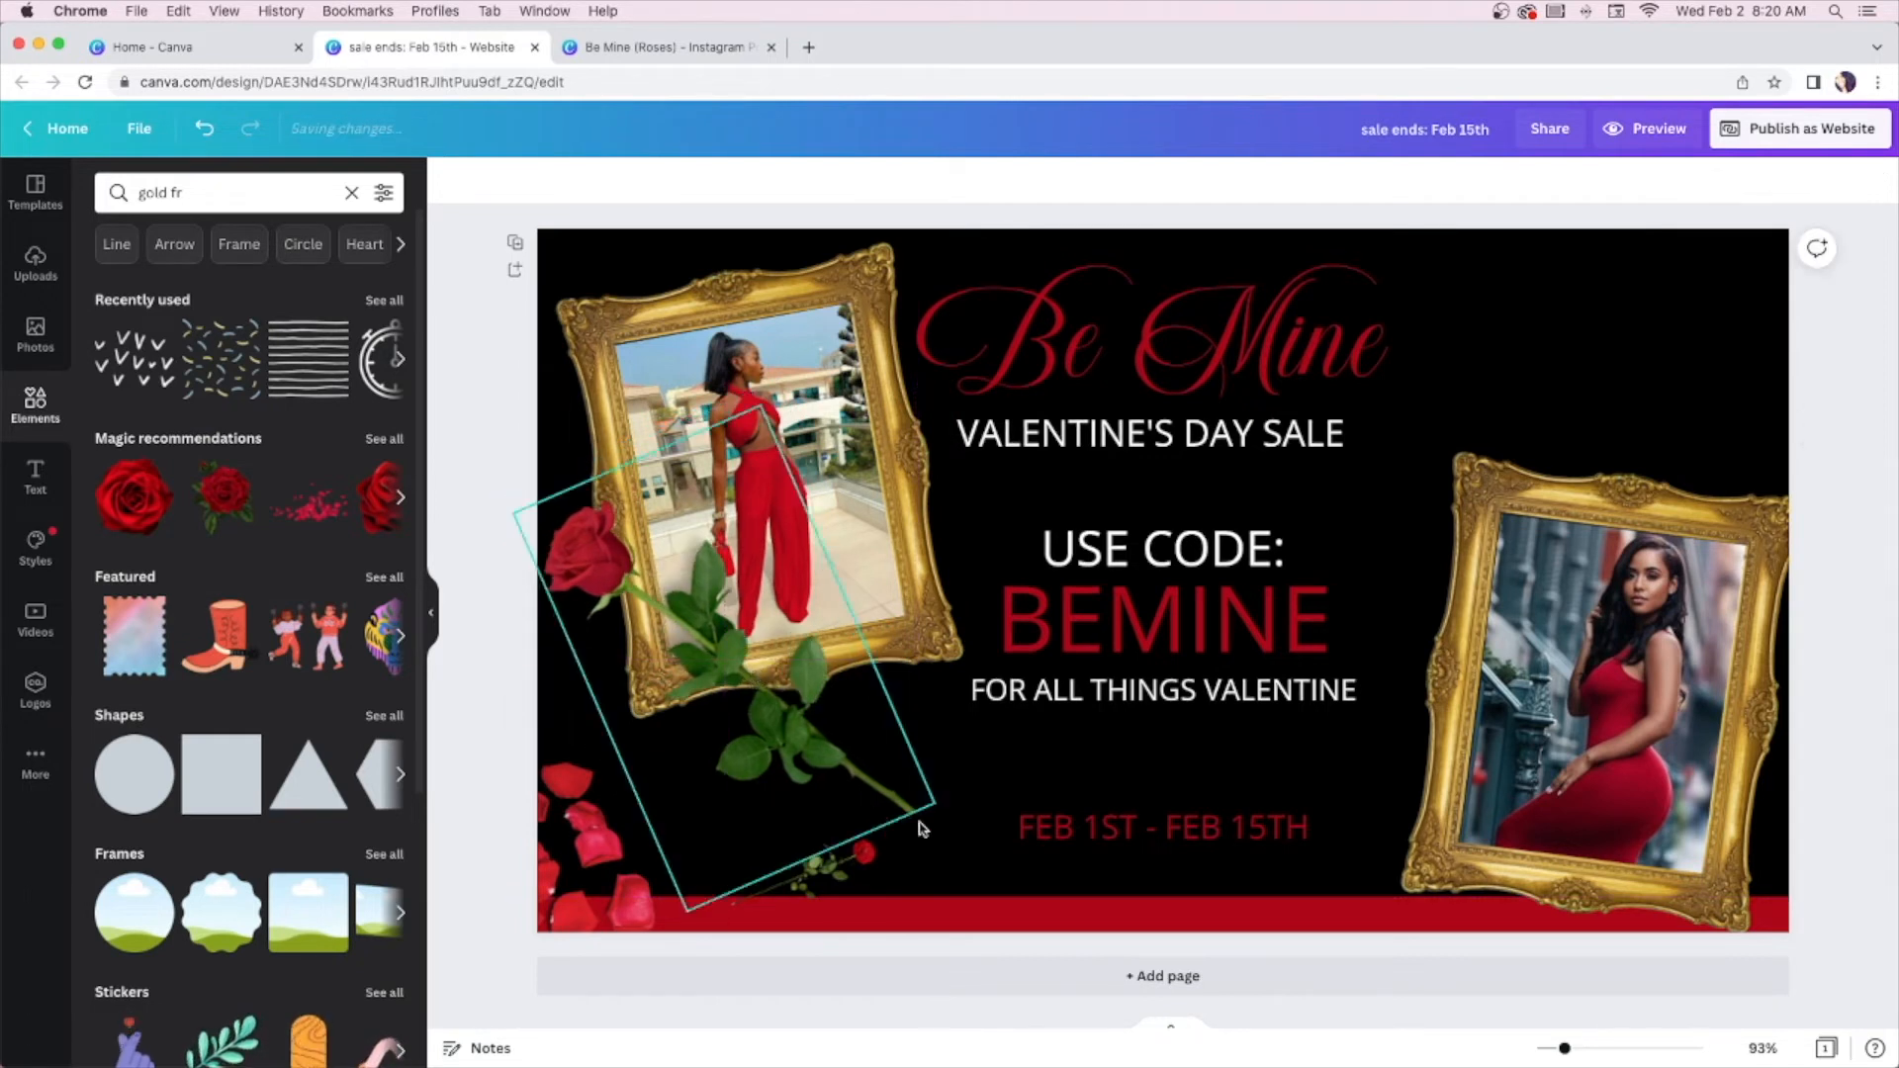
Move the small rose from above the red strip to the lower-right corner of the right gold frame
click(800, 878)
drag(800, 878, 1424, 1029)
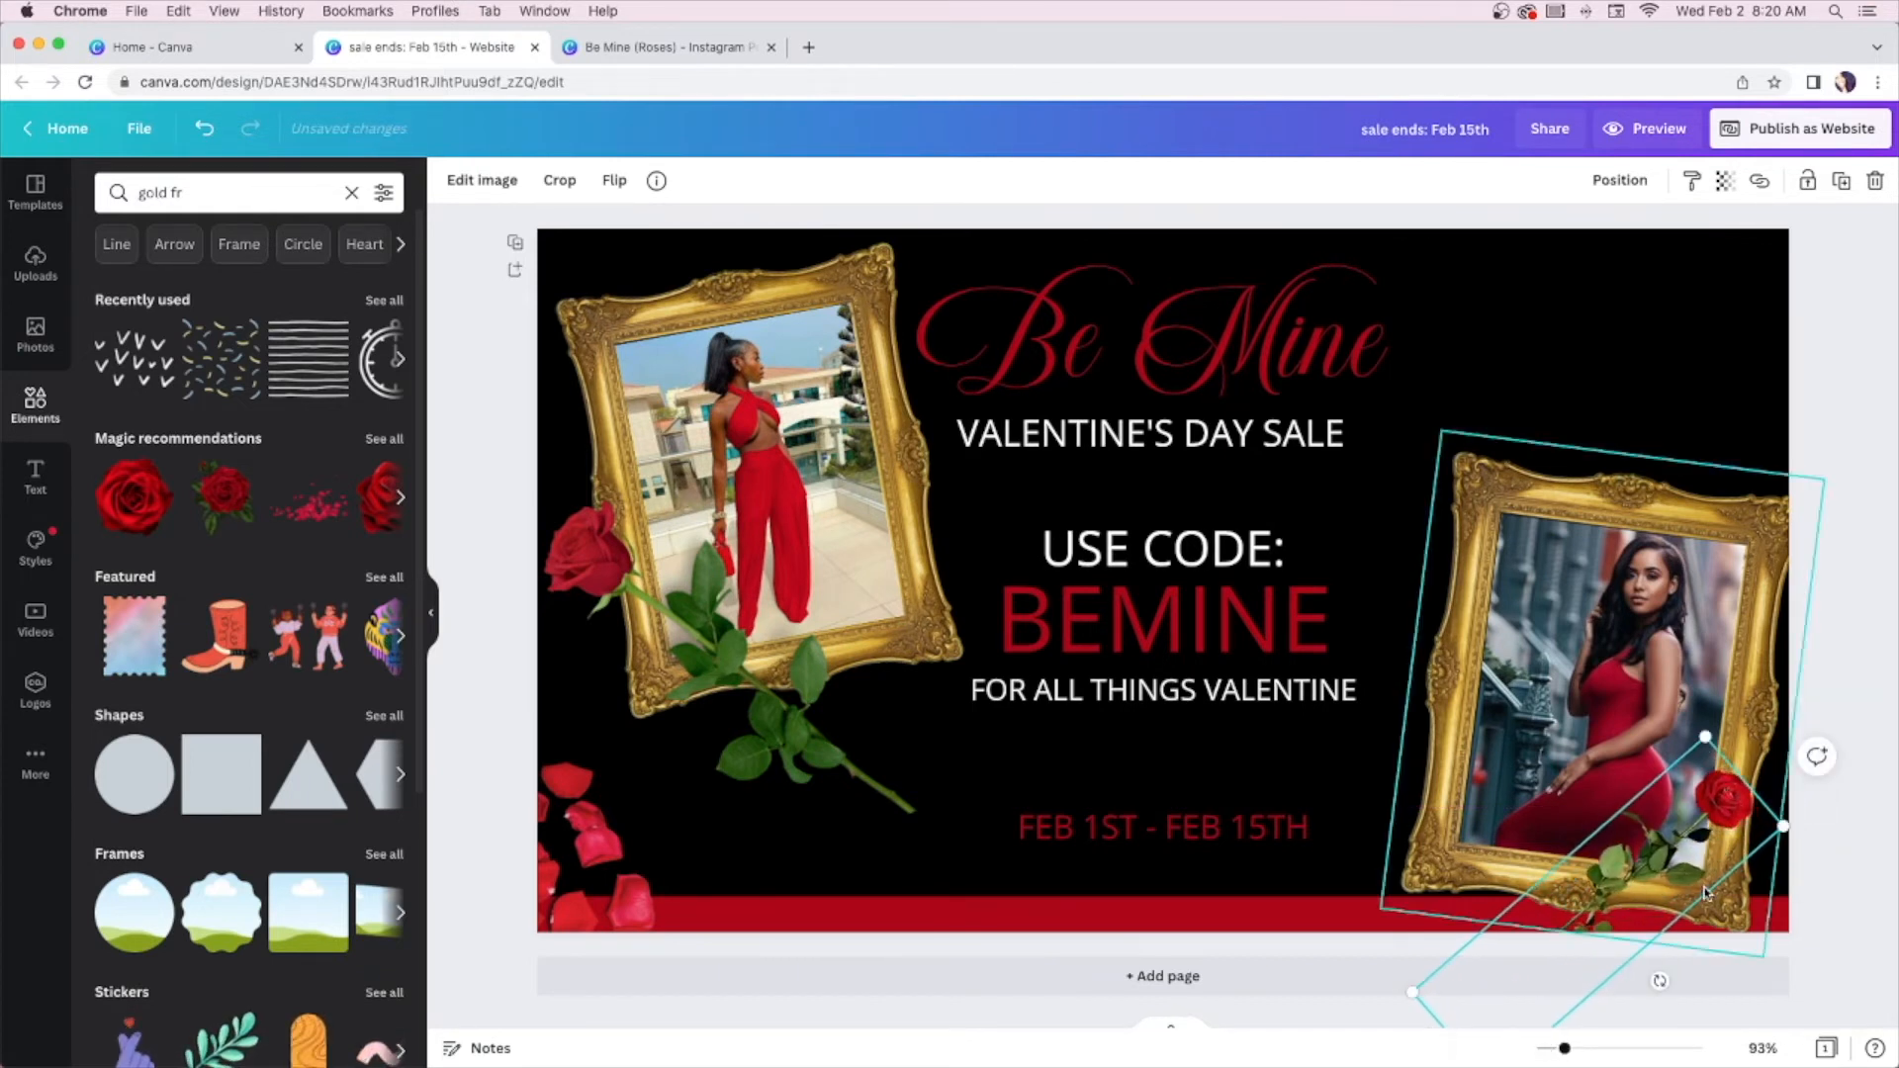
mouse_move(1672, 889)
mouse_down()
mouse_move(1716, 868)
mouse_move(1709, 890)
mouse_up()
click(1865, 656)
Enlarge the rose petals in the page's lower-left corner so they reach up to the left frame
click(618, 812)
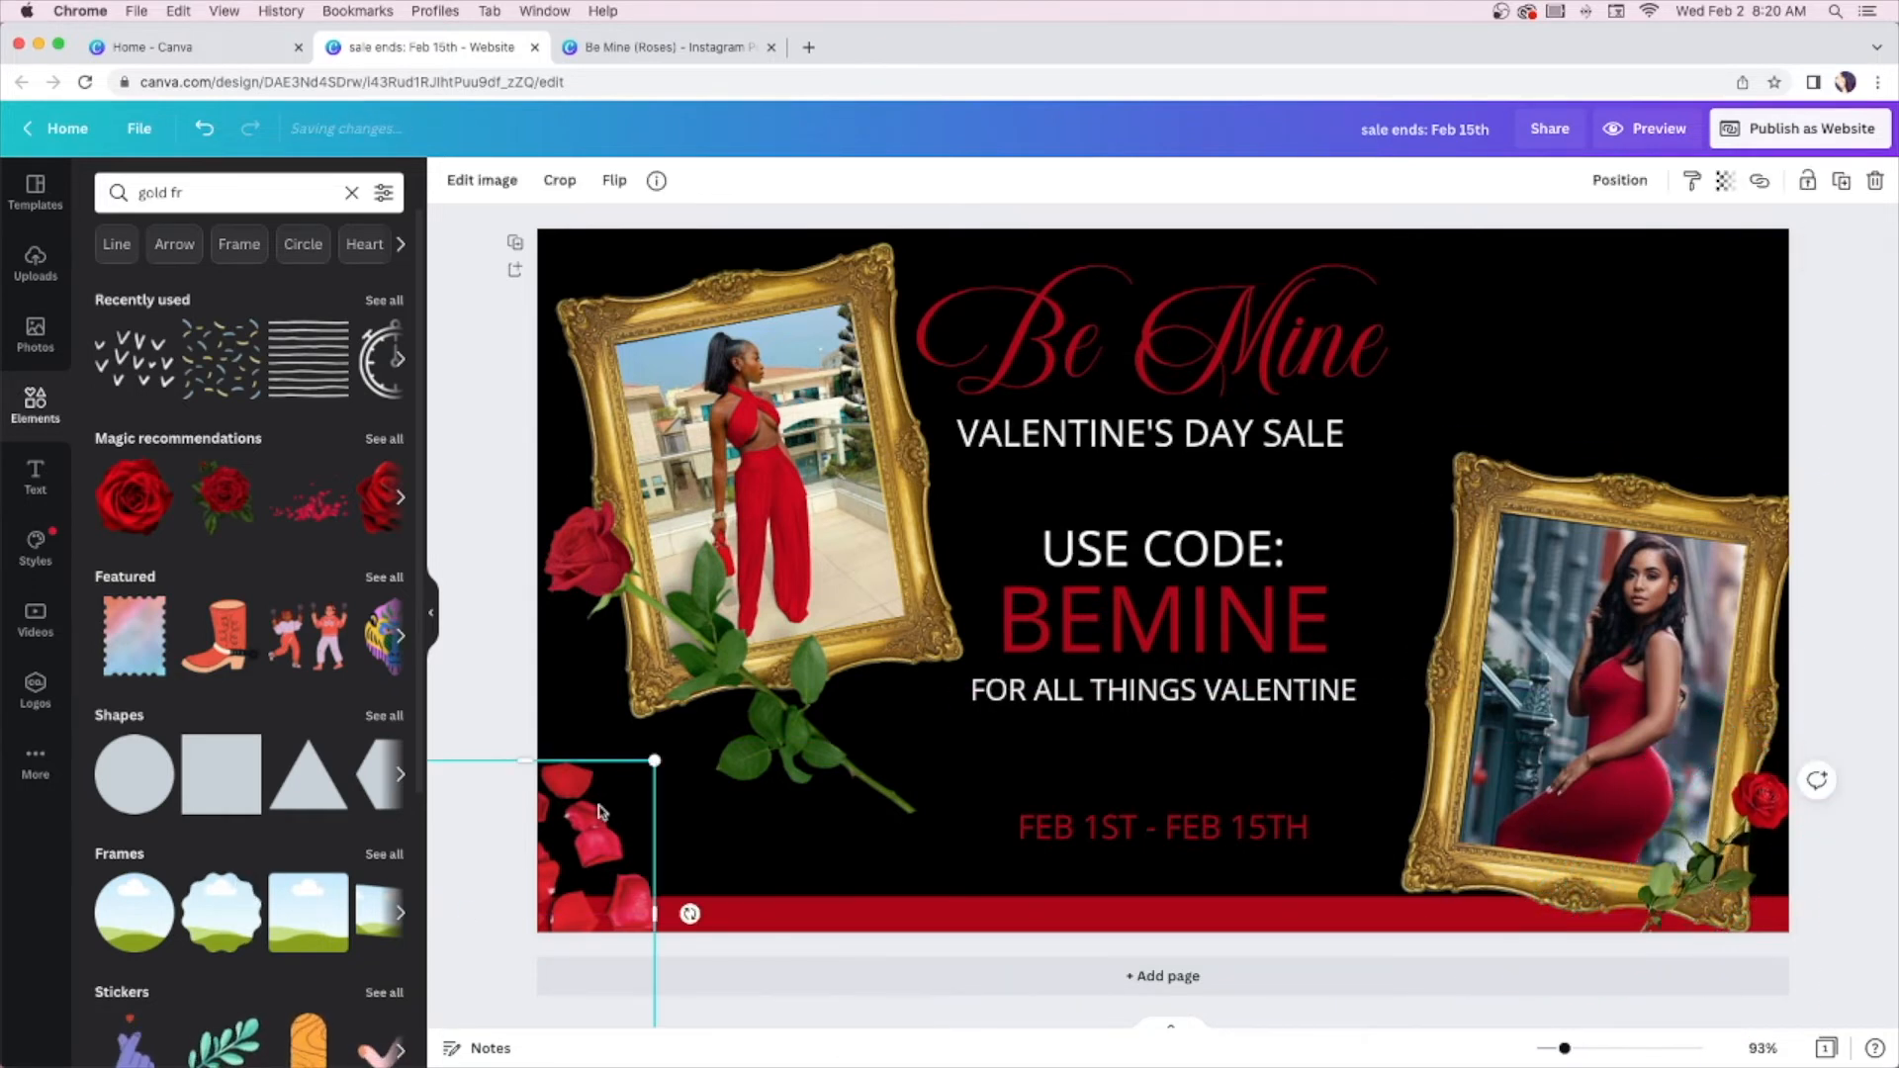
drag(651, 773, 749, 670)
drag(671, 820, 682, 820)
click(480, 599)
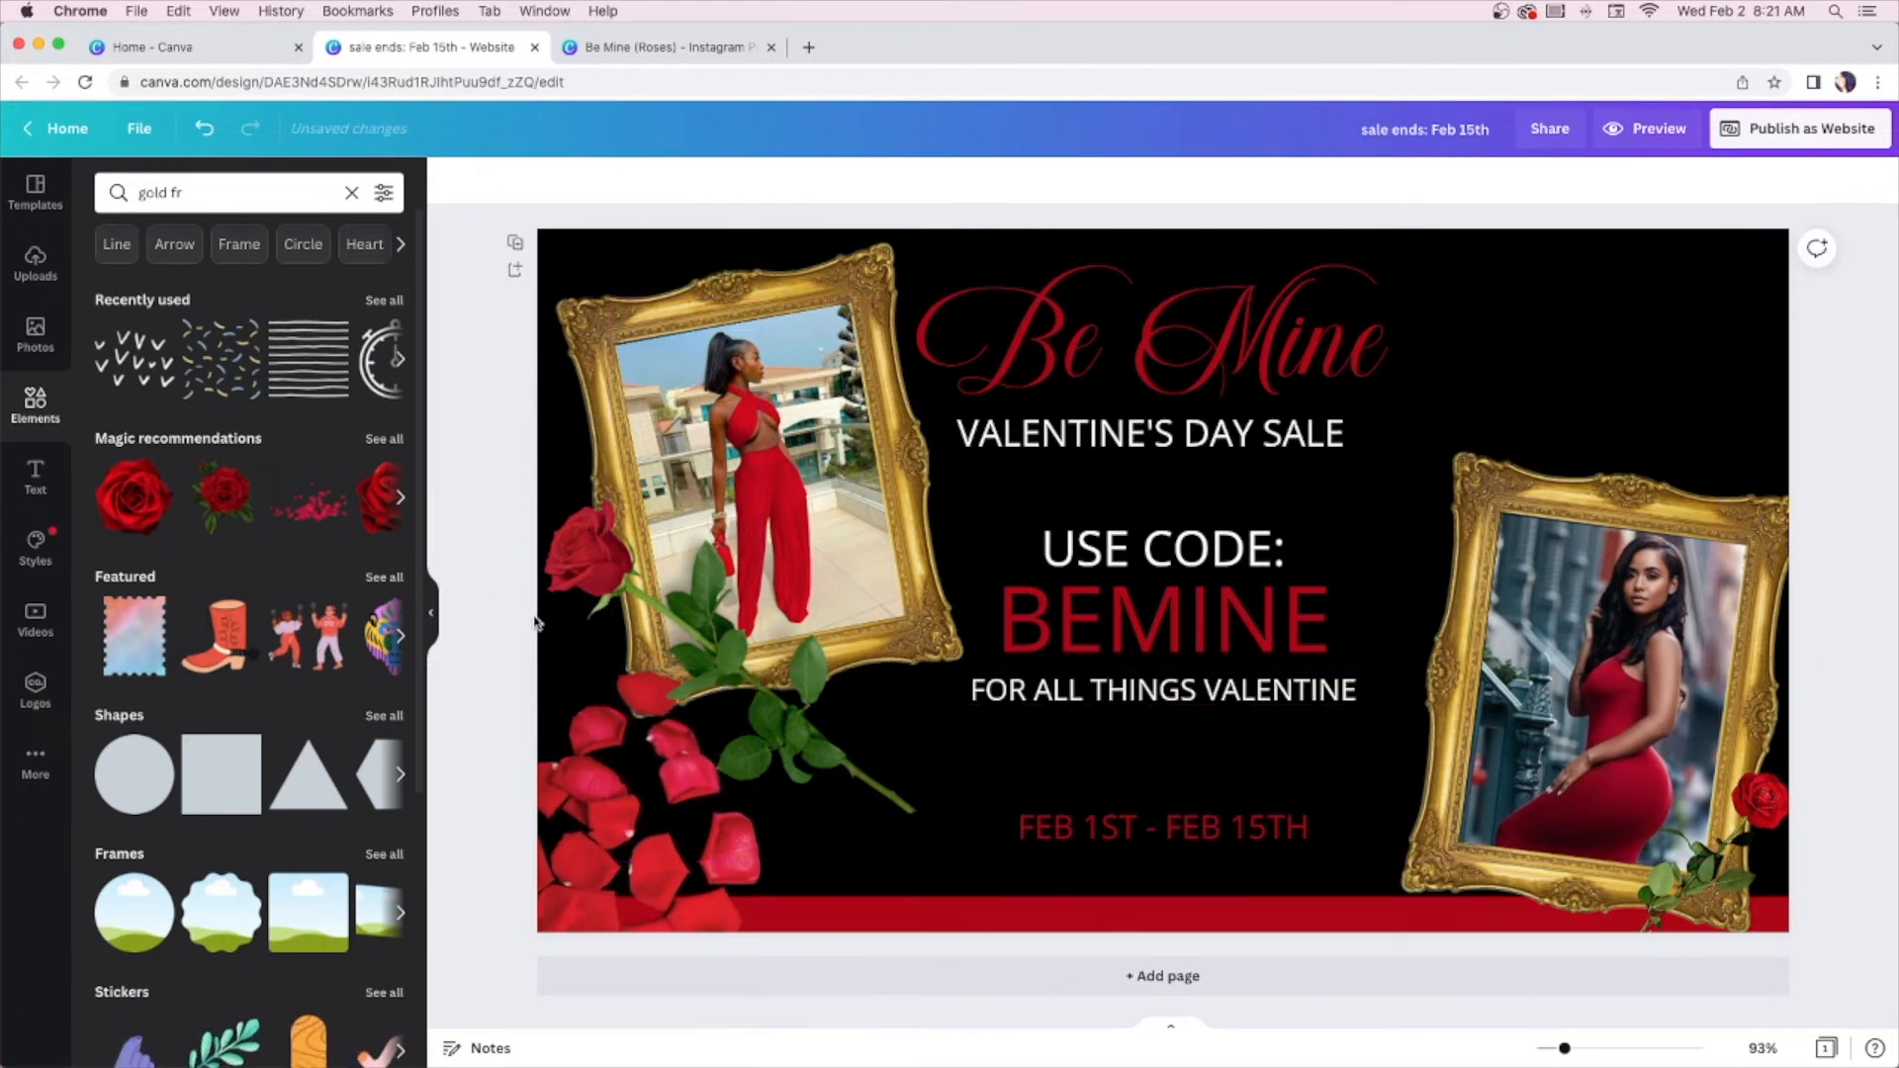
Try a copy of the rose petals in the page's upper-right corner, and remove it
click(633, 848)
drag(633, 848, 1638, 343)
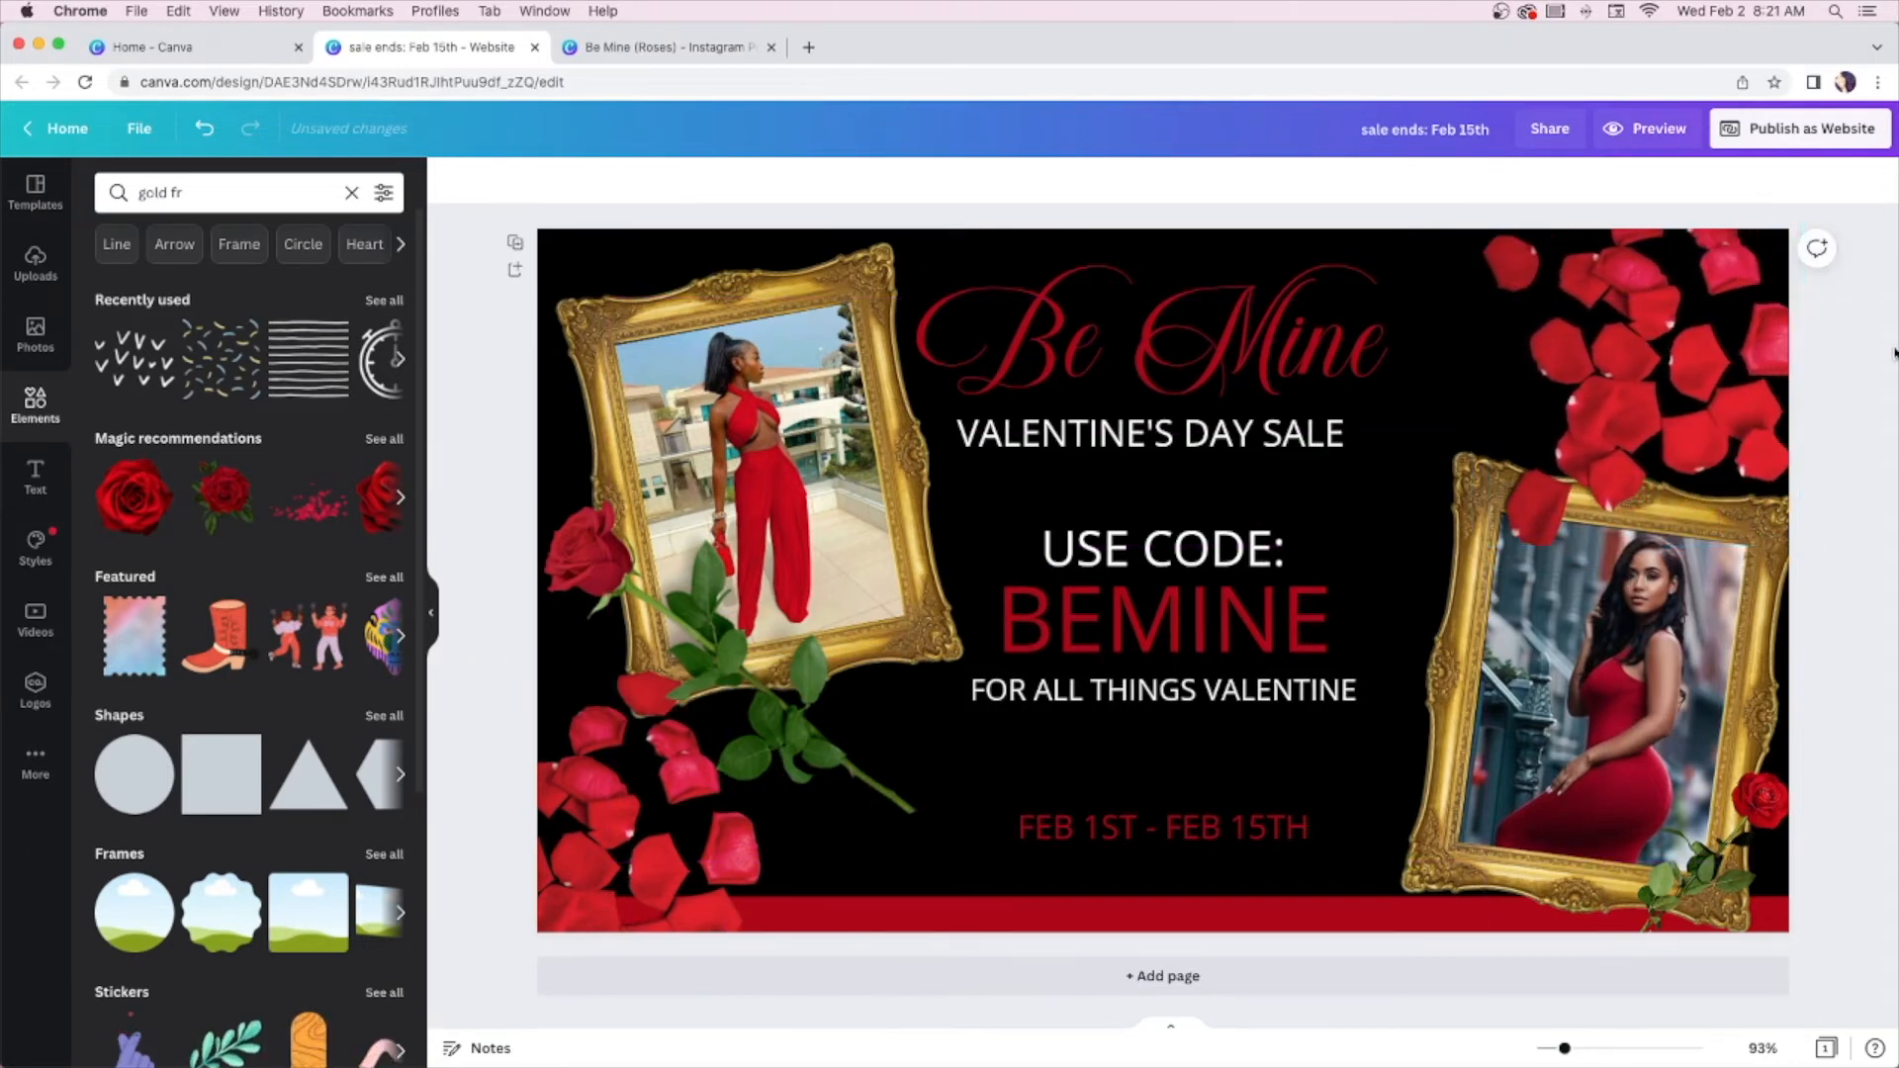
key(Delete)
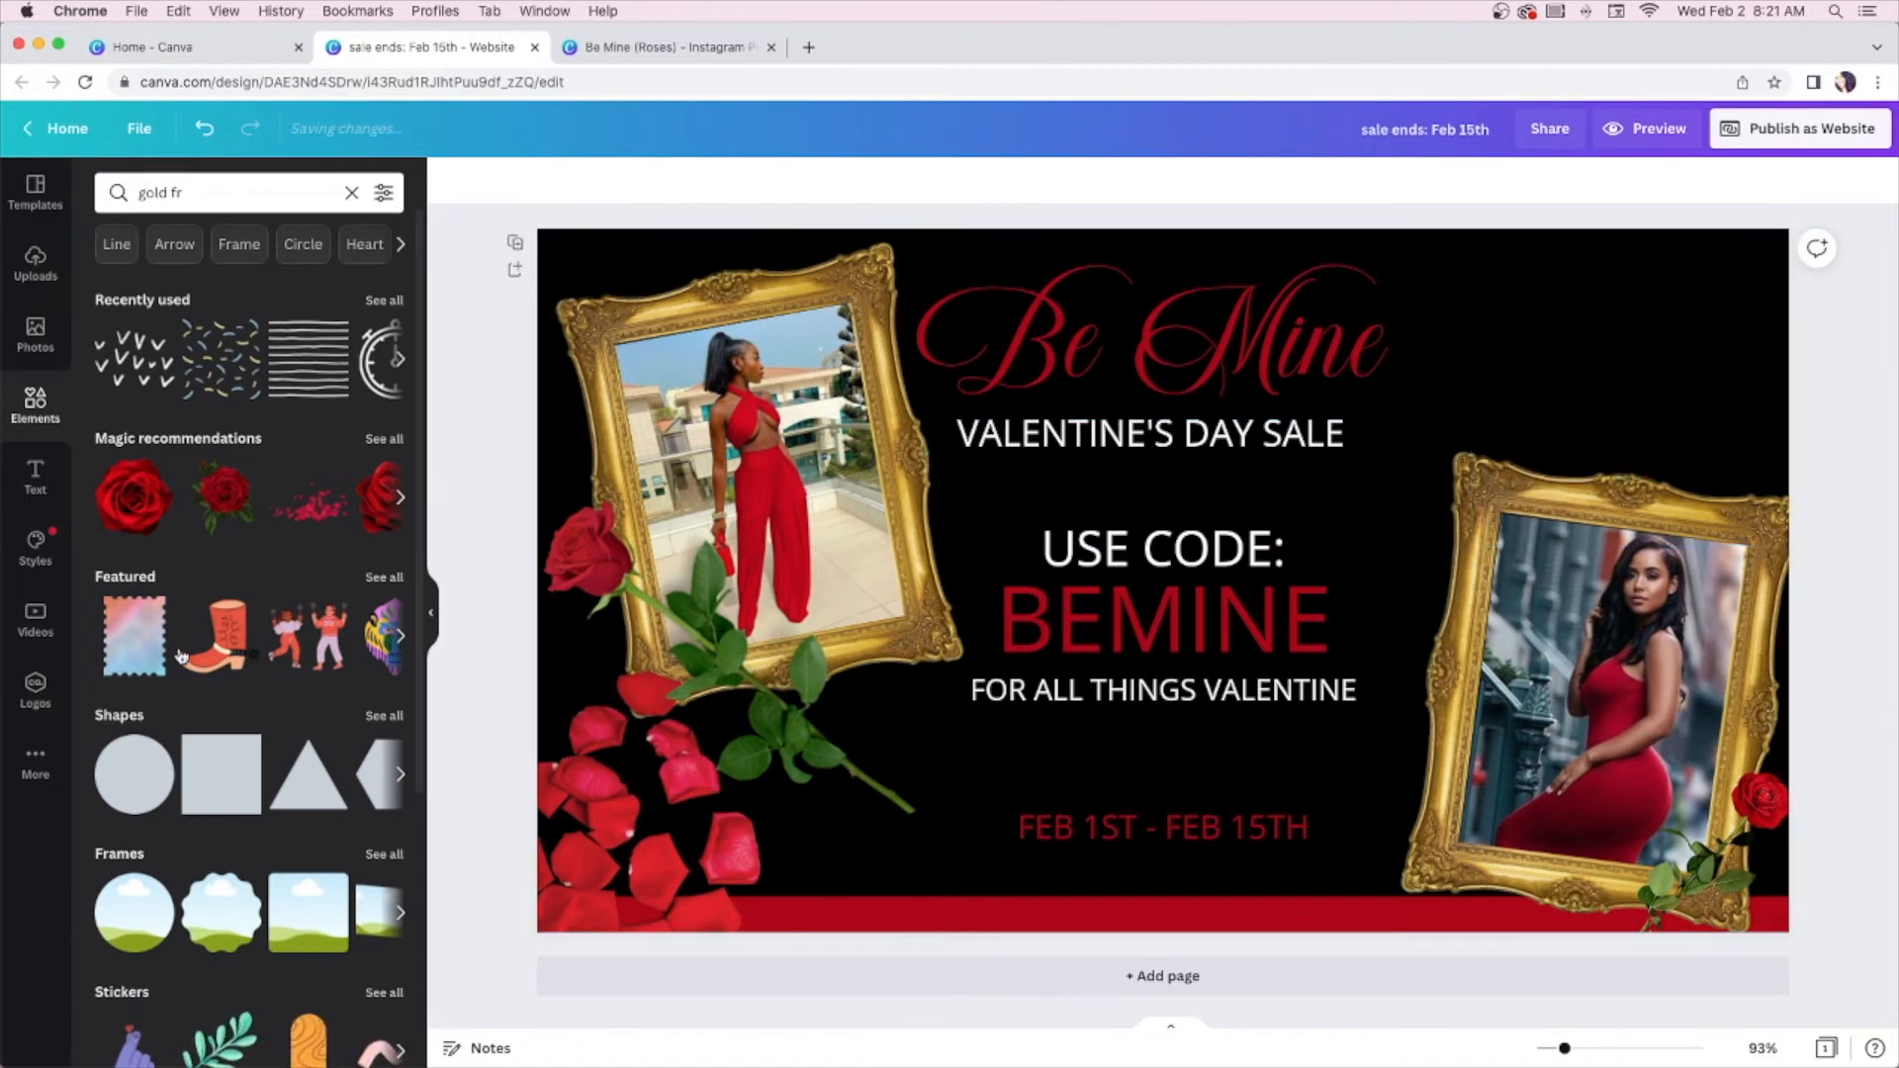
Add the single red petal from the magic recommendations and place it, scaled down, on the right frame's upper-left corner
scroll(242, 482, right, 3)
click(296, 509)
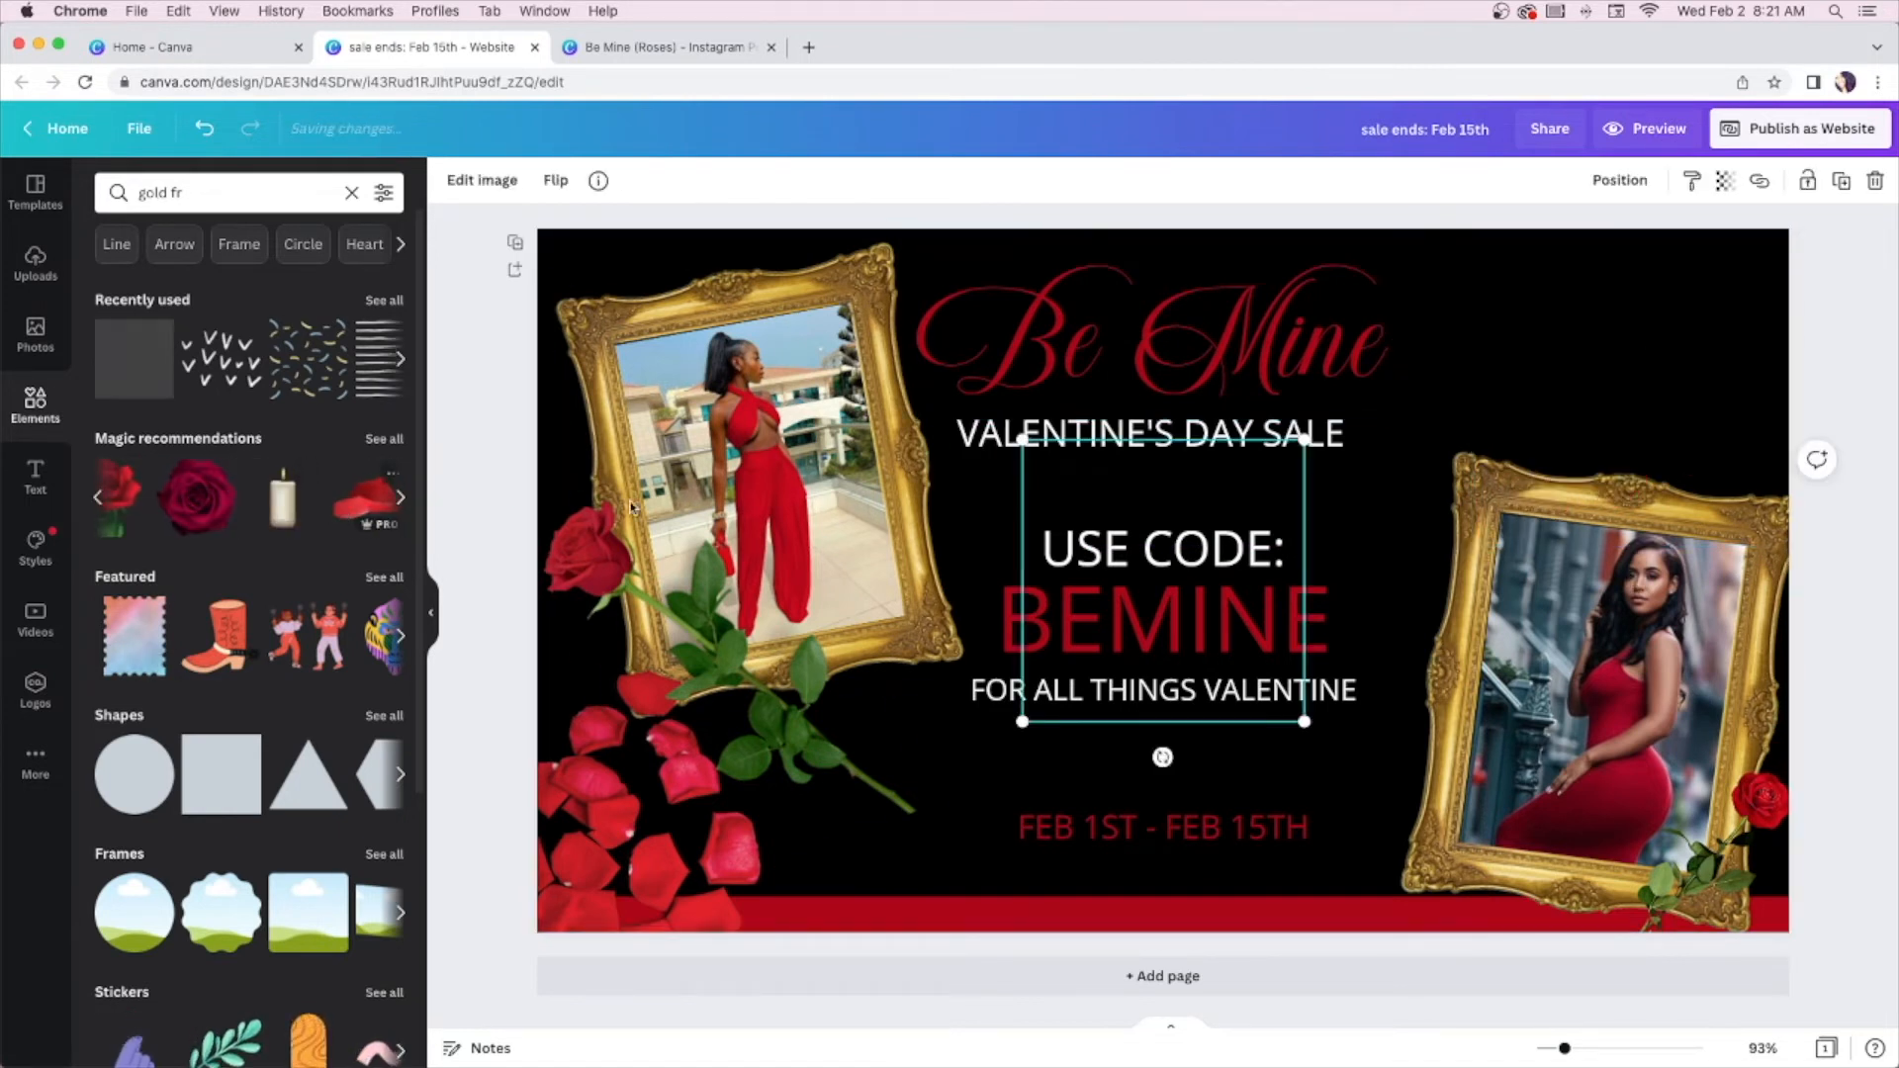
drag(1215, 492, 1607, 442)
drag(1691, 671, 1428, 544)
drag(1492, 454, 1615, 346)
key(super+d)
key(BackSpace)
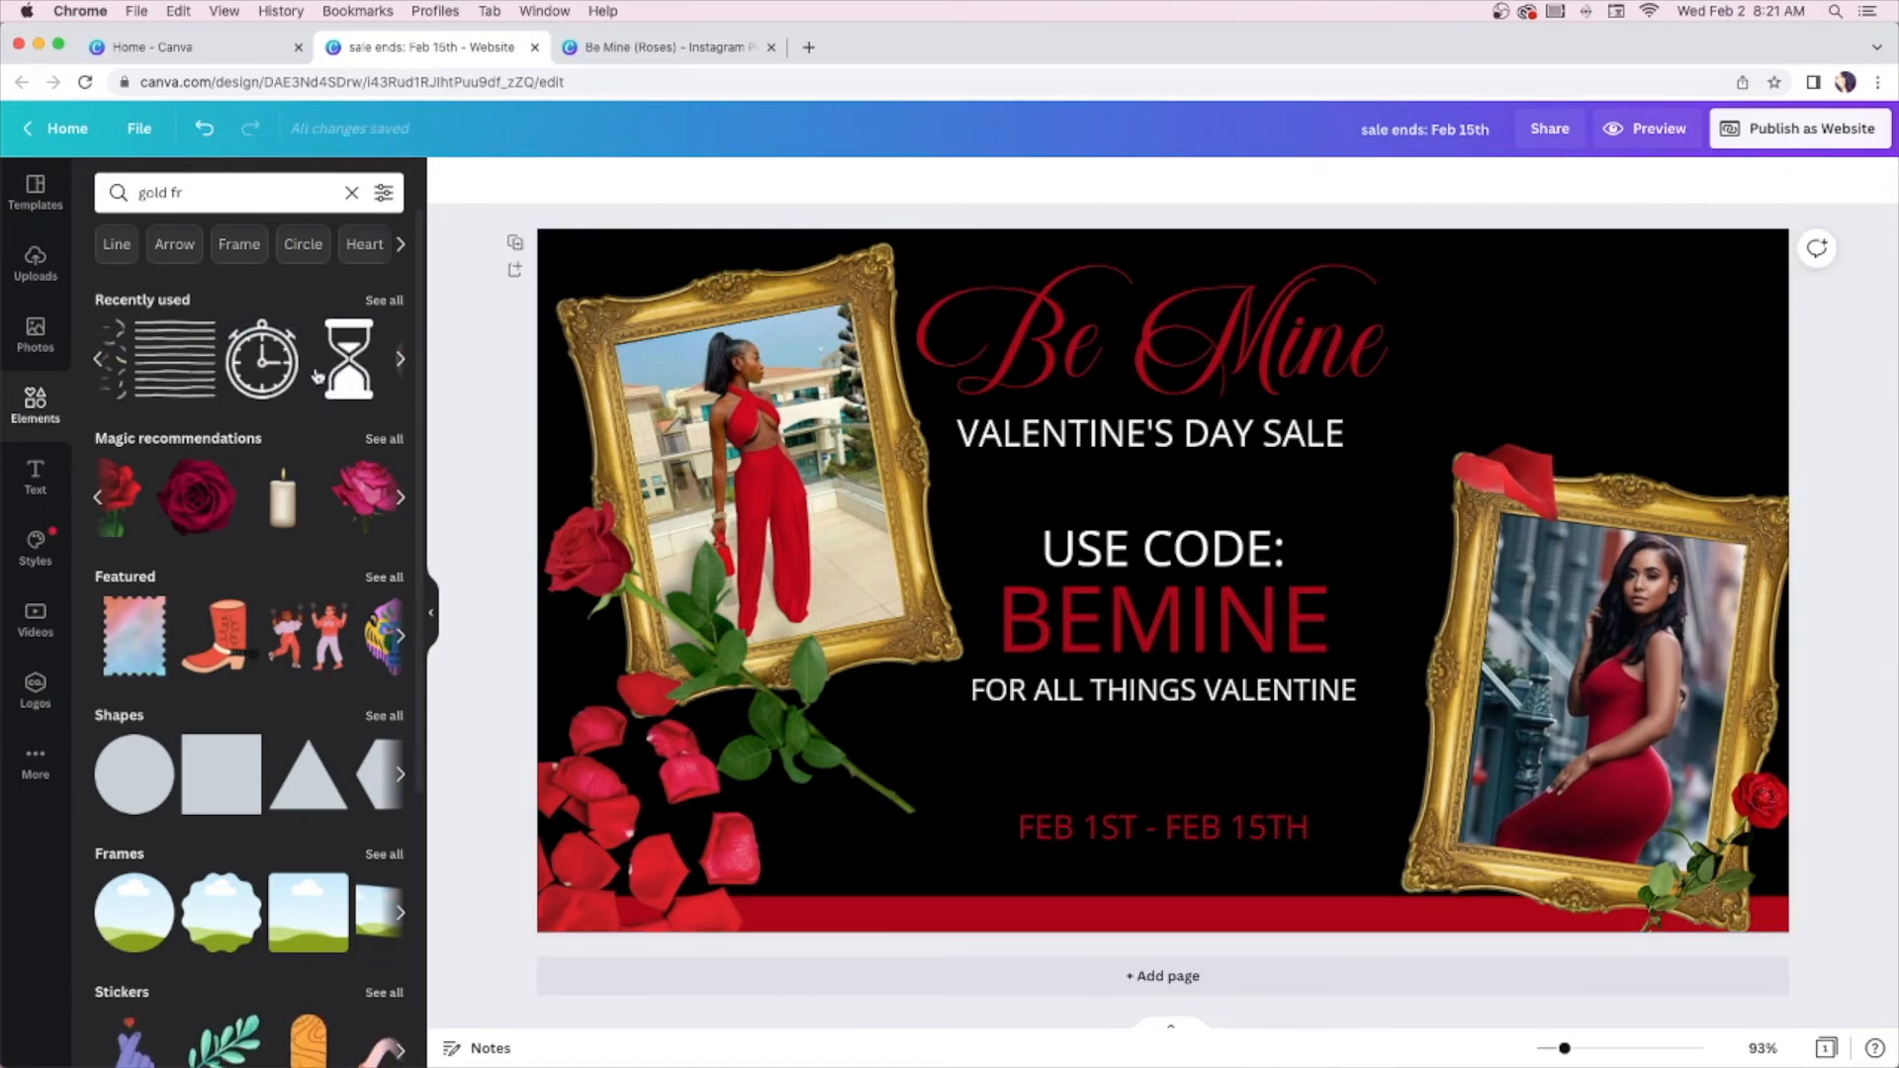
Search the elements for "rose petal", add a dark red petal and place it, scaled down, on the right frame's upper-right corner
click(259, 192)
key(Return)
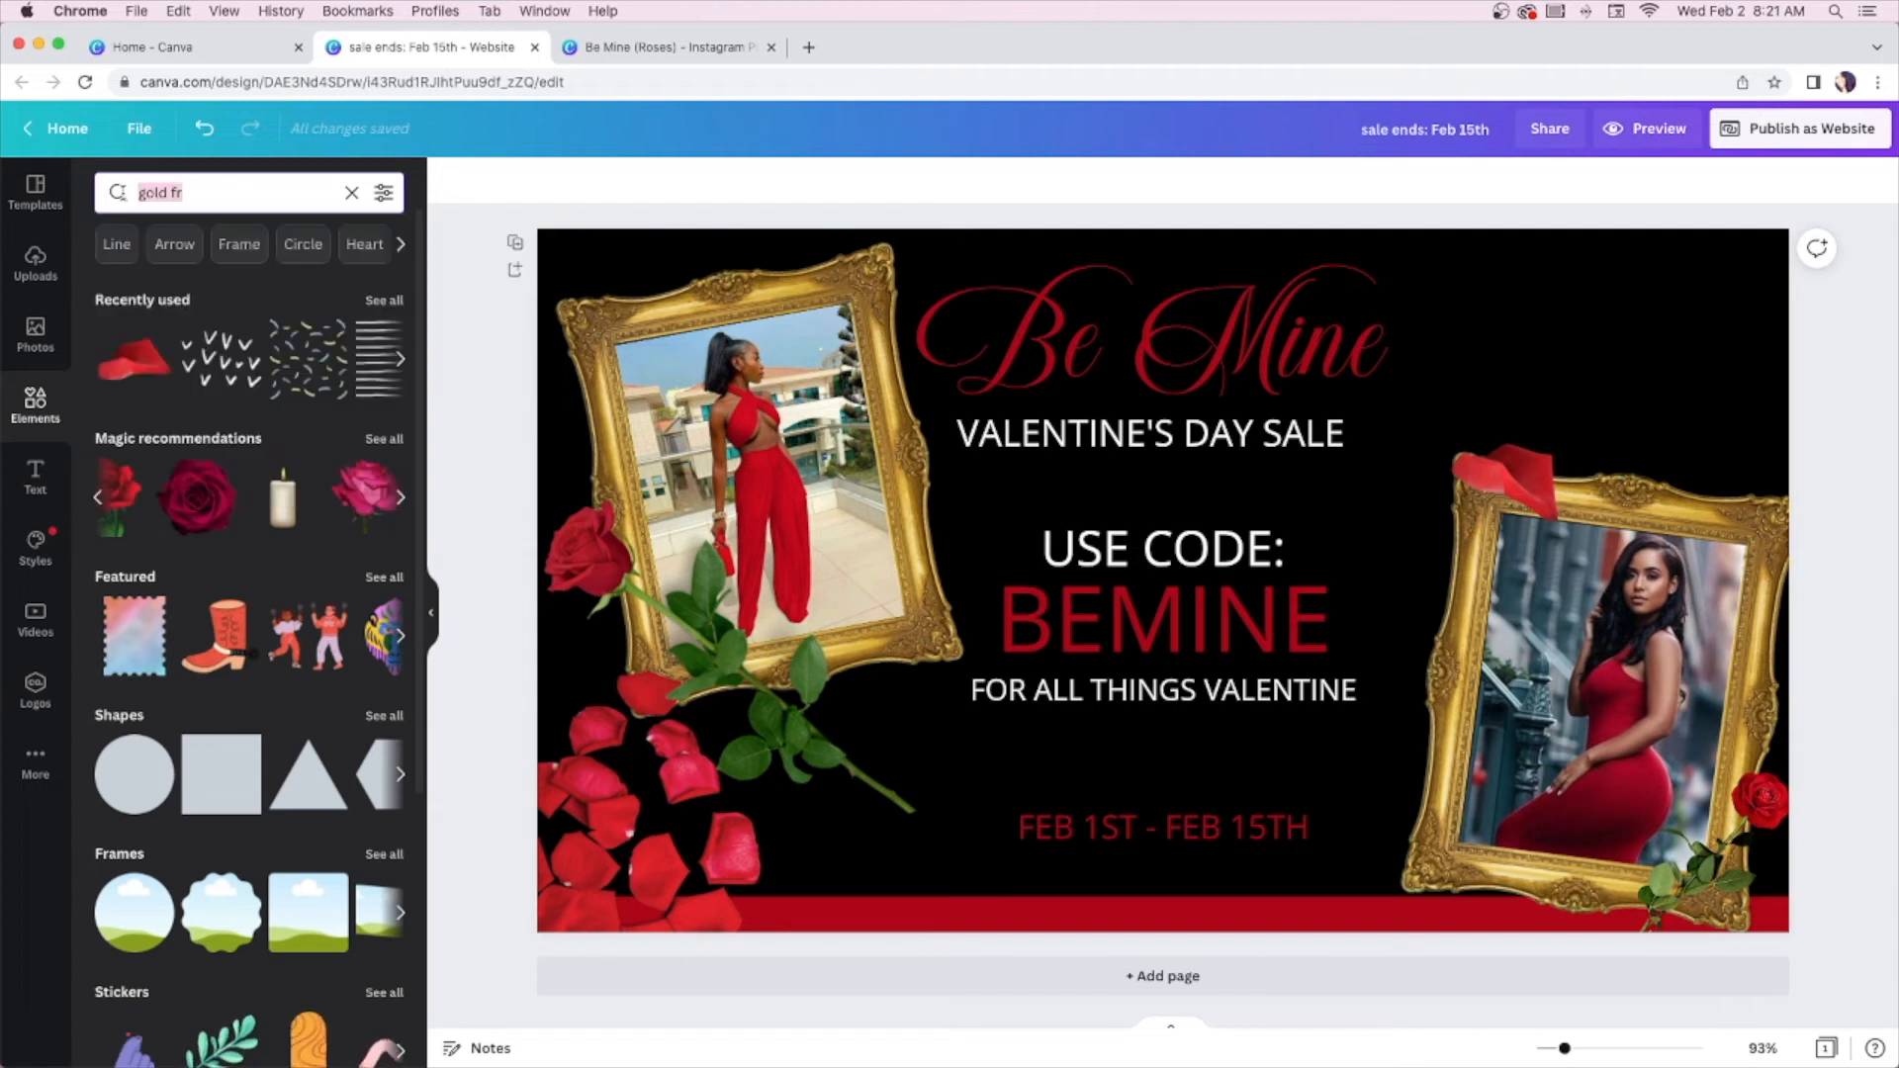
text(rose pet)
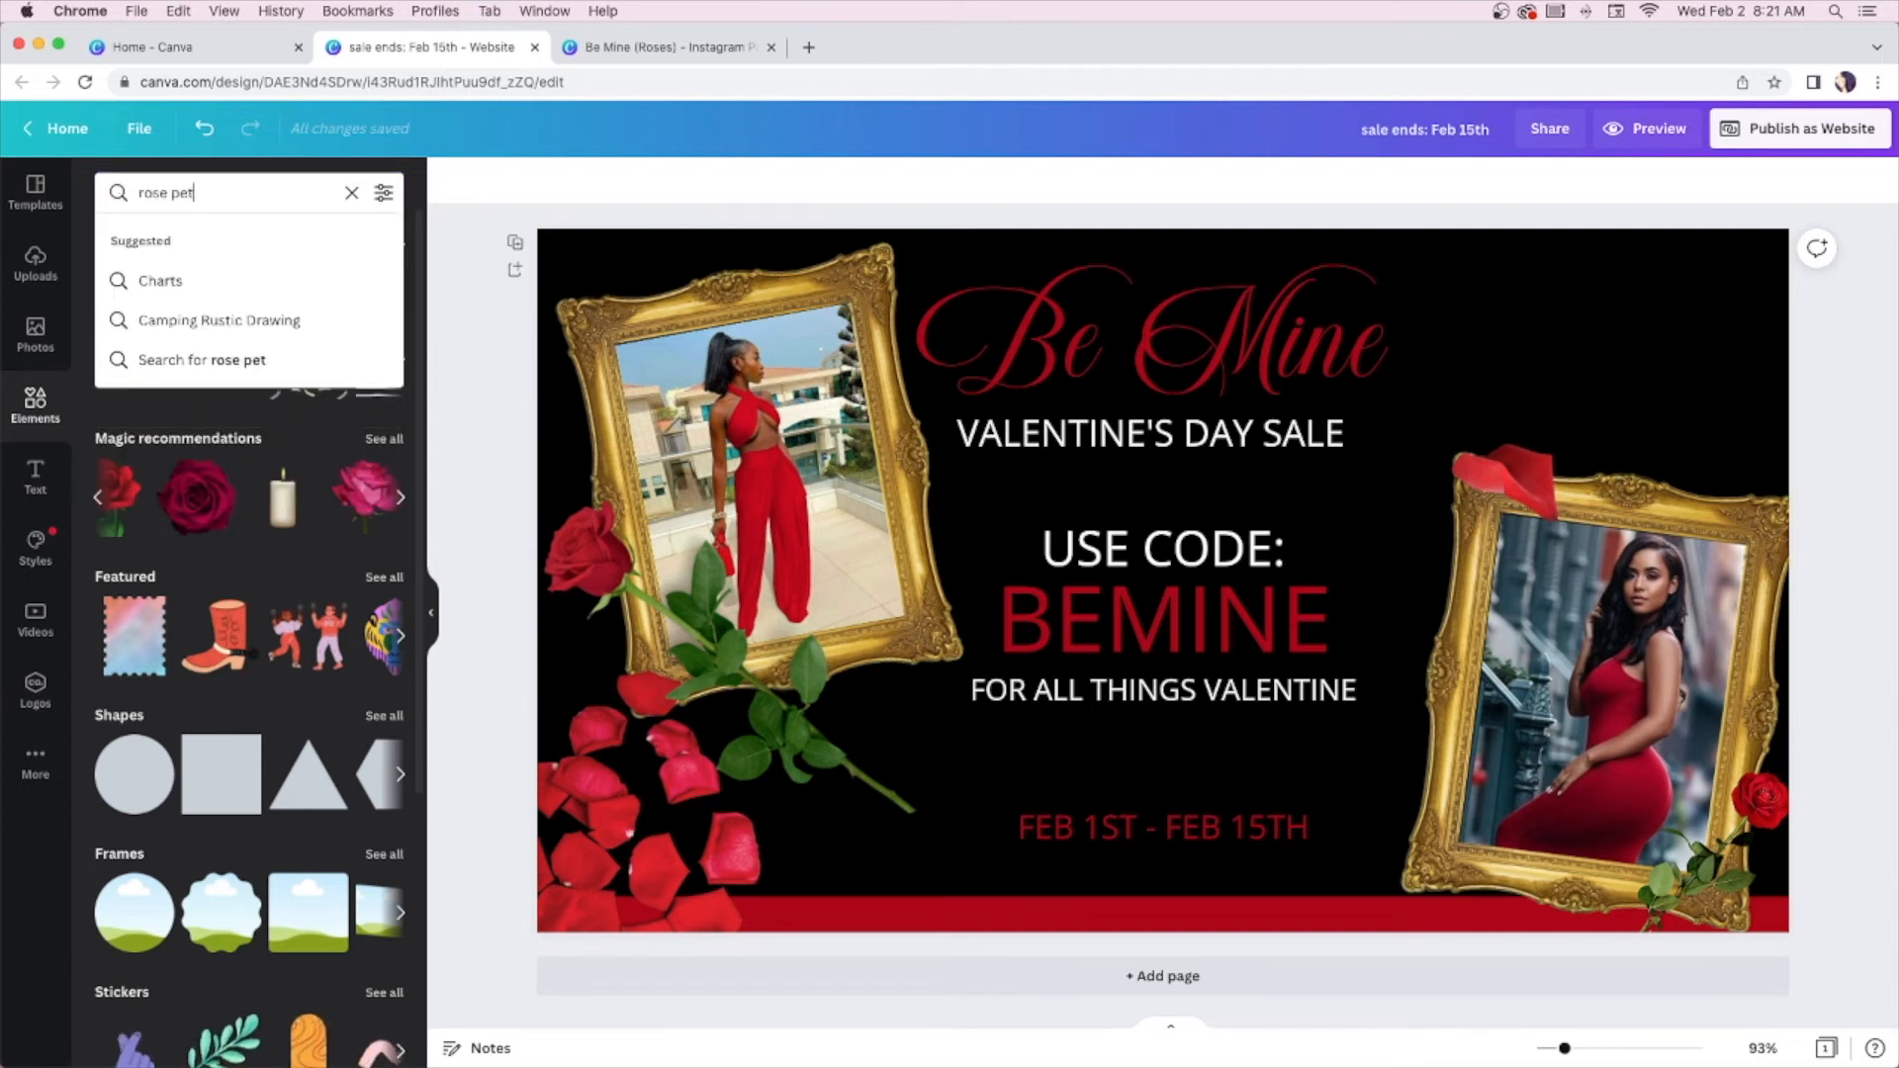
text(al)
key(Return)
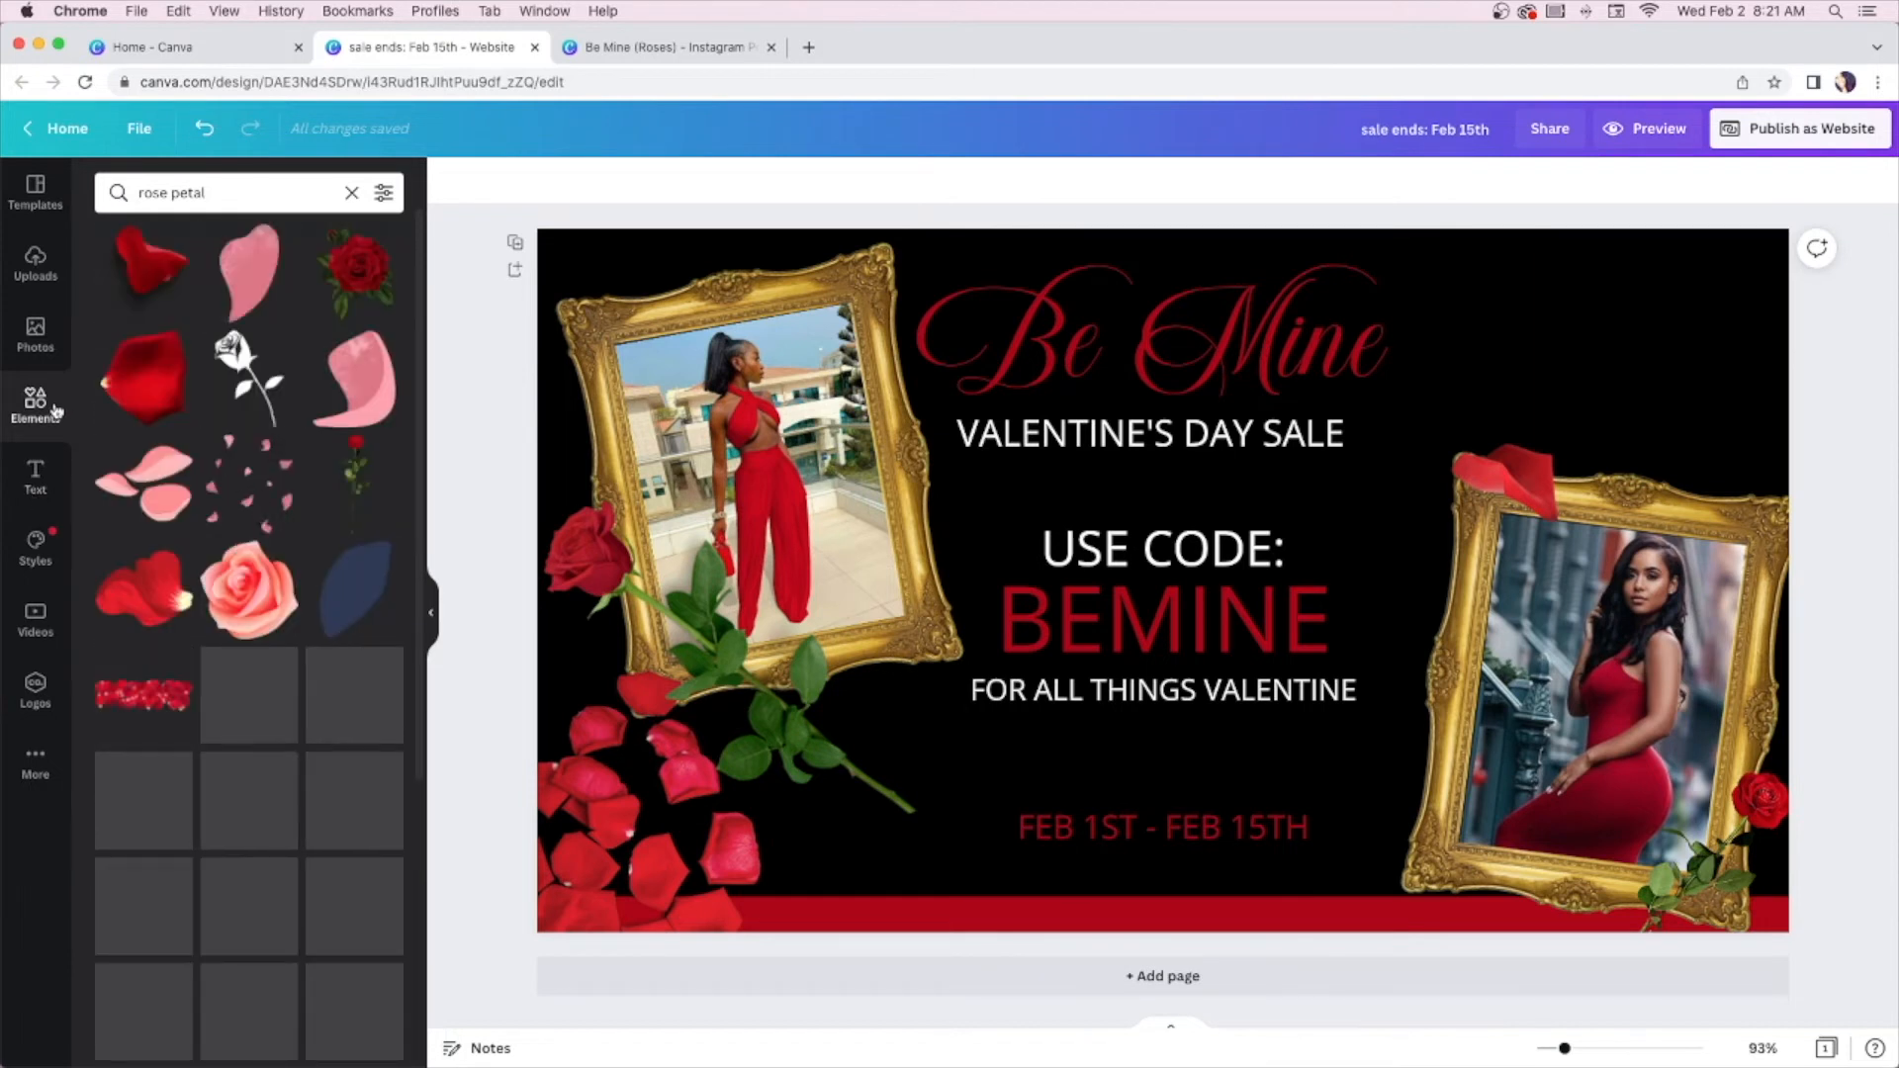
click(153, 276)
drag(905, 868, 1274, 459)
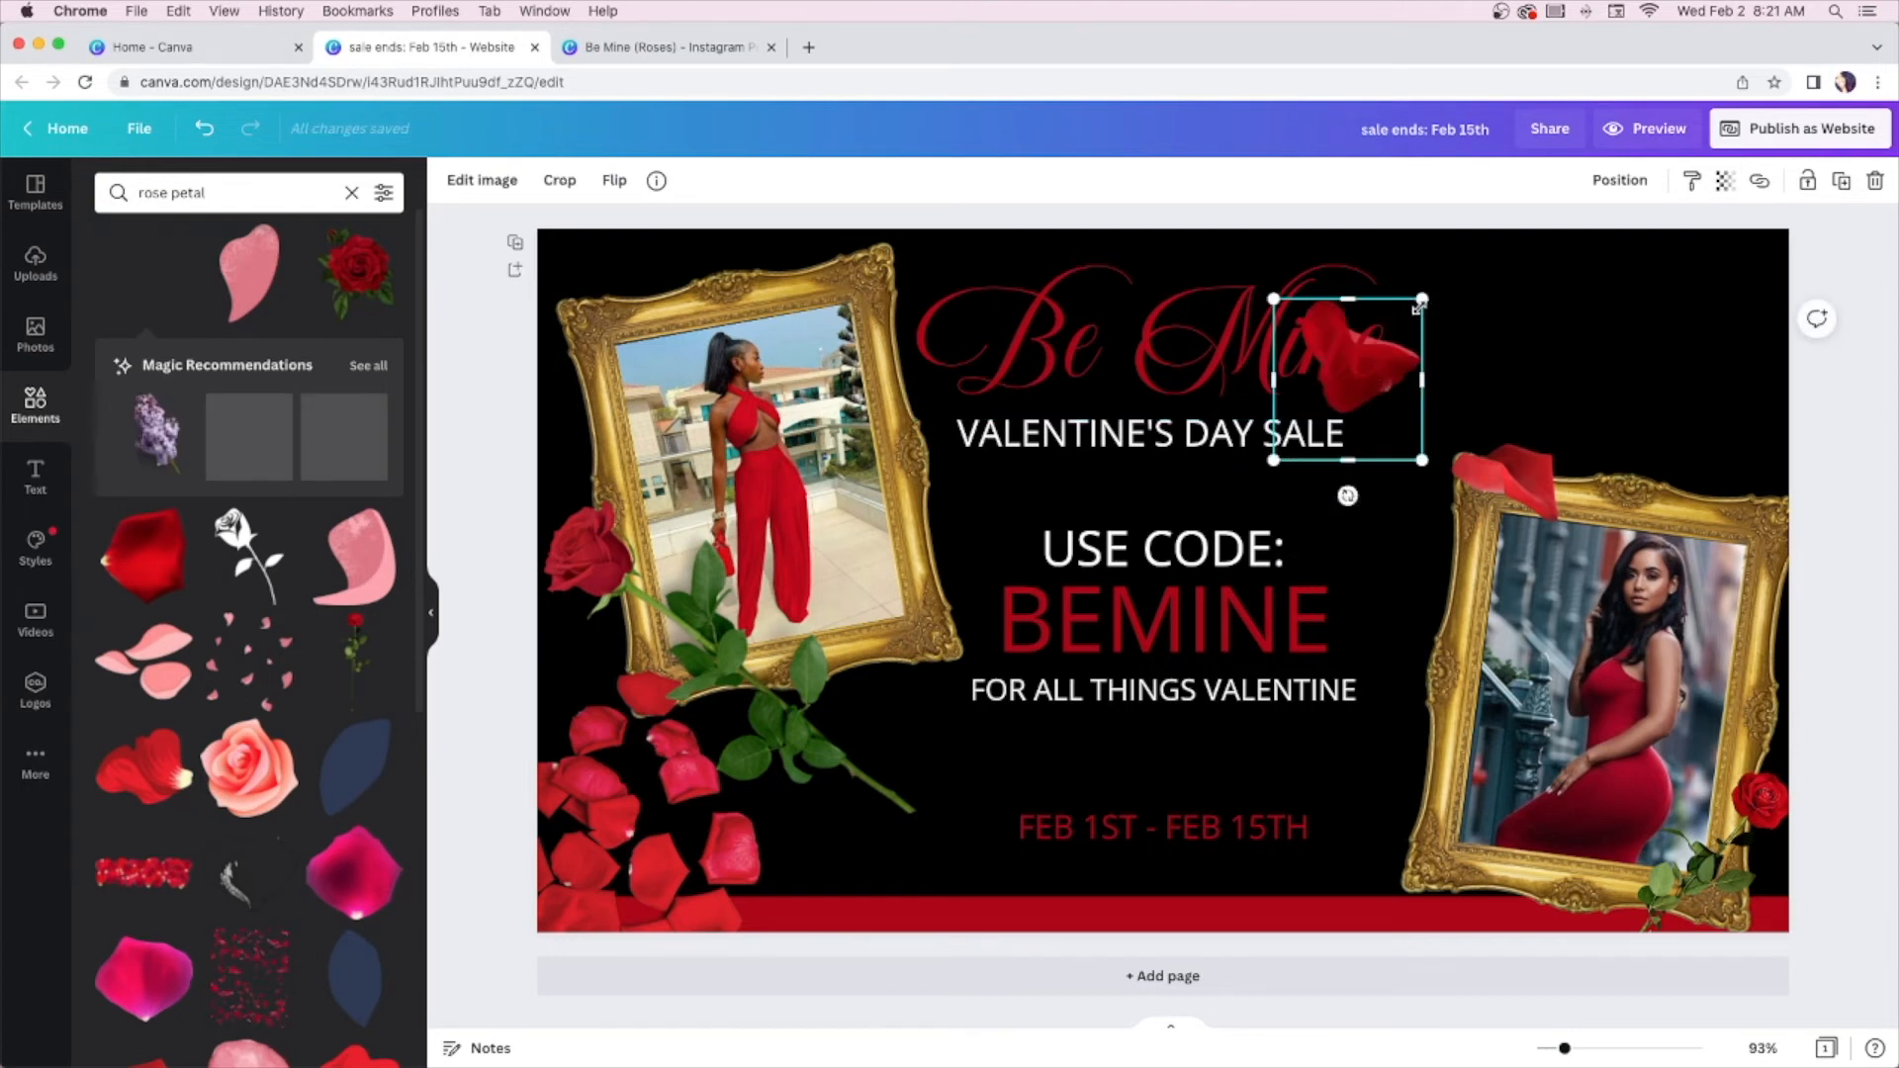
drag(1401, 442, 1741, 472)
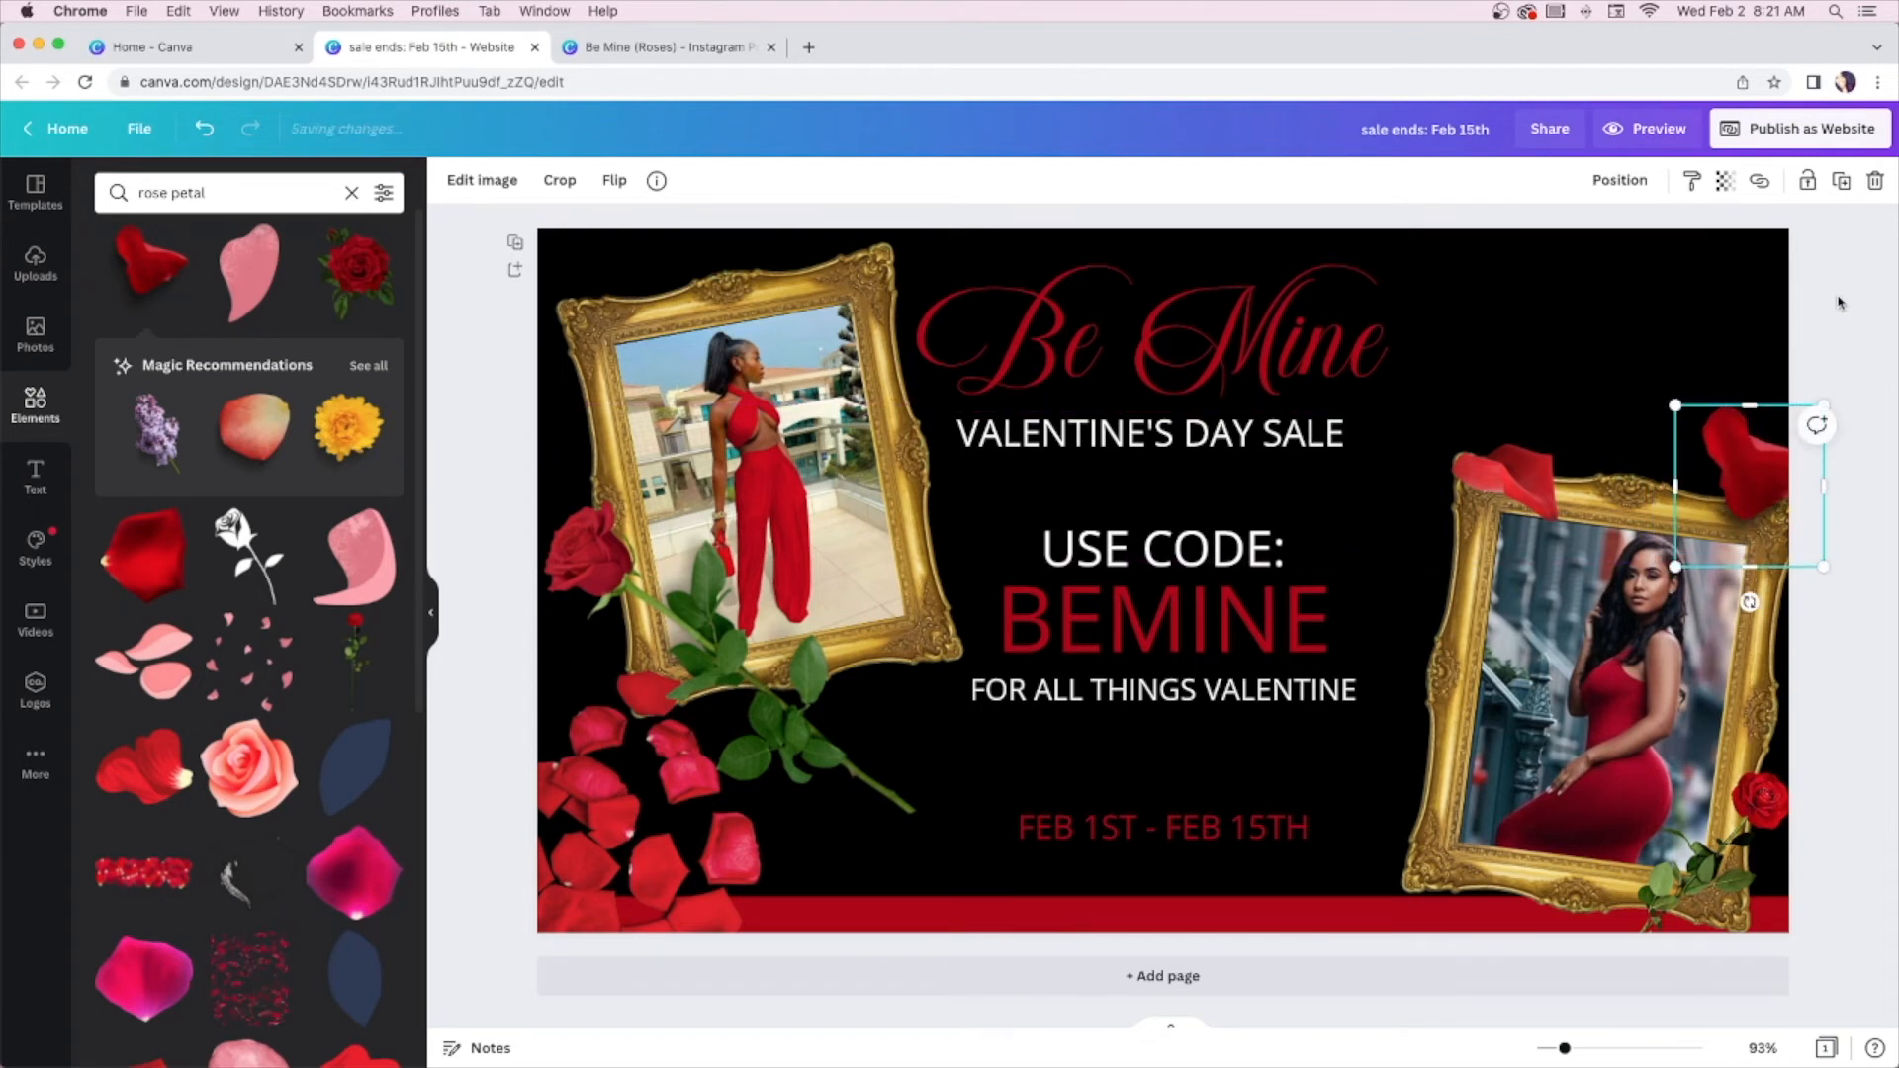
click(1837, 303)
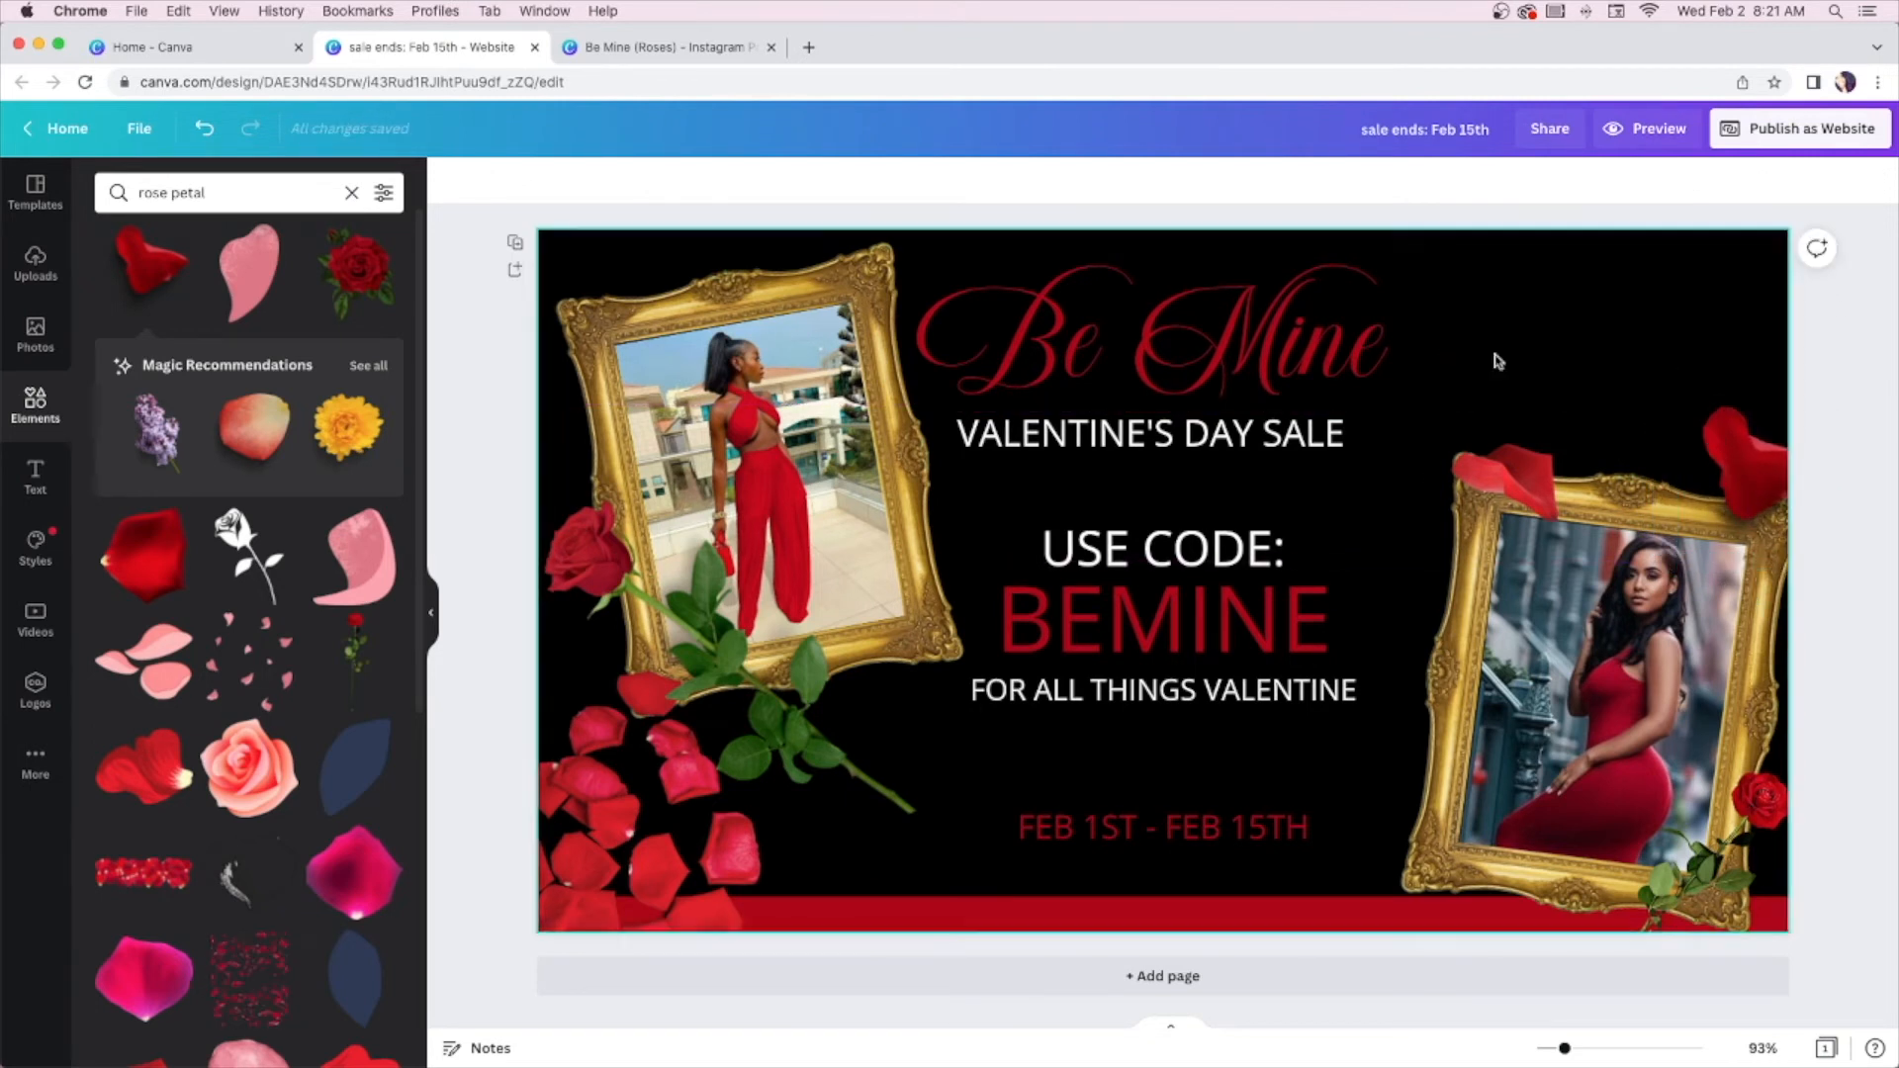
click(1765, 430)
click(1838, 359)
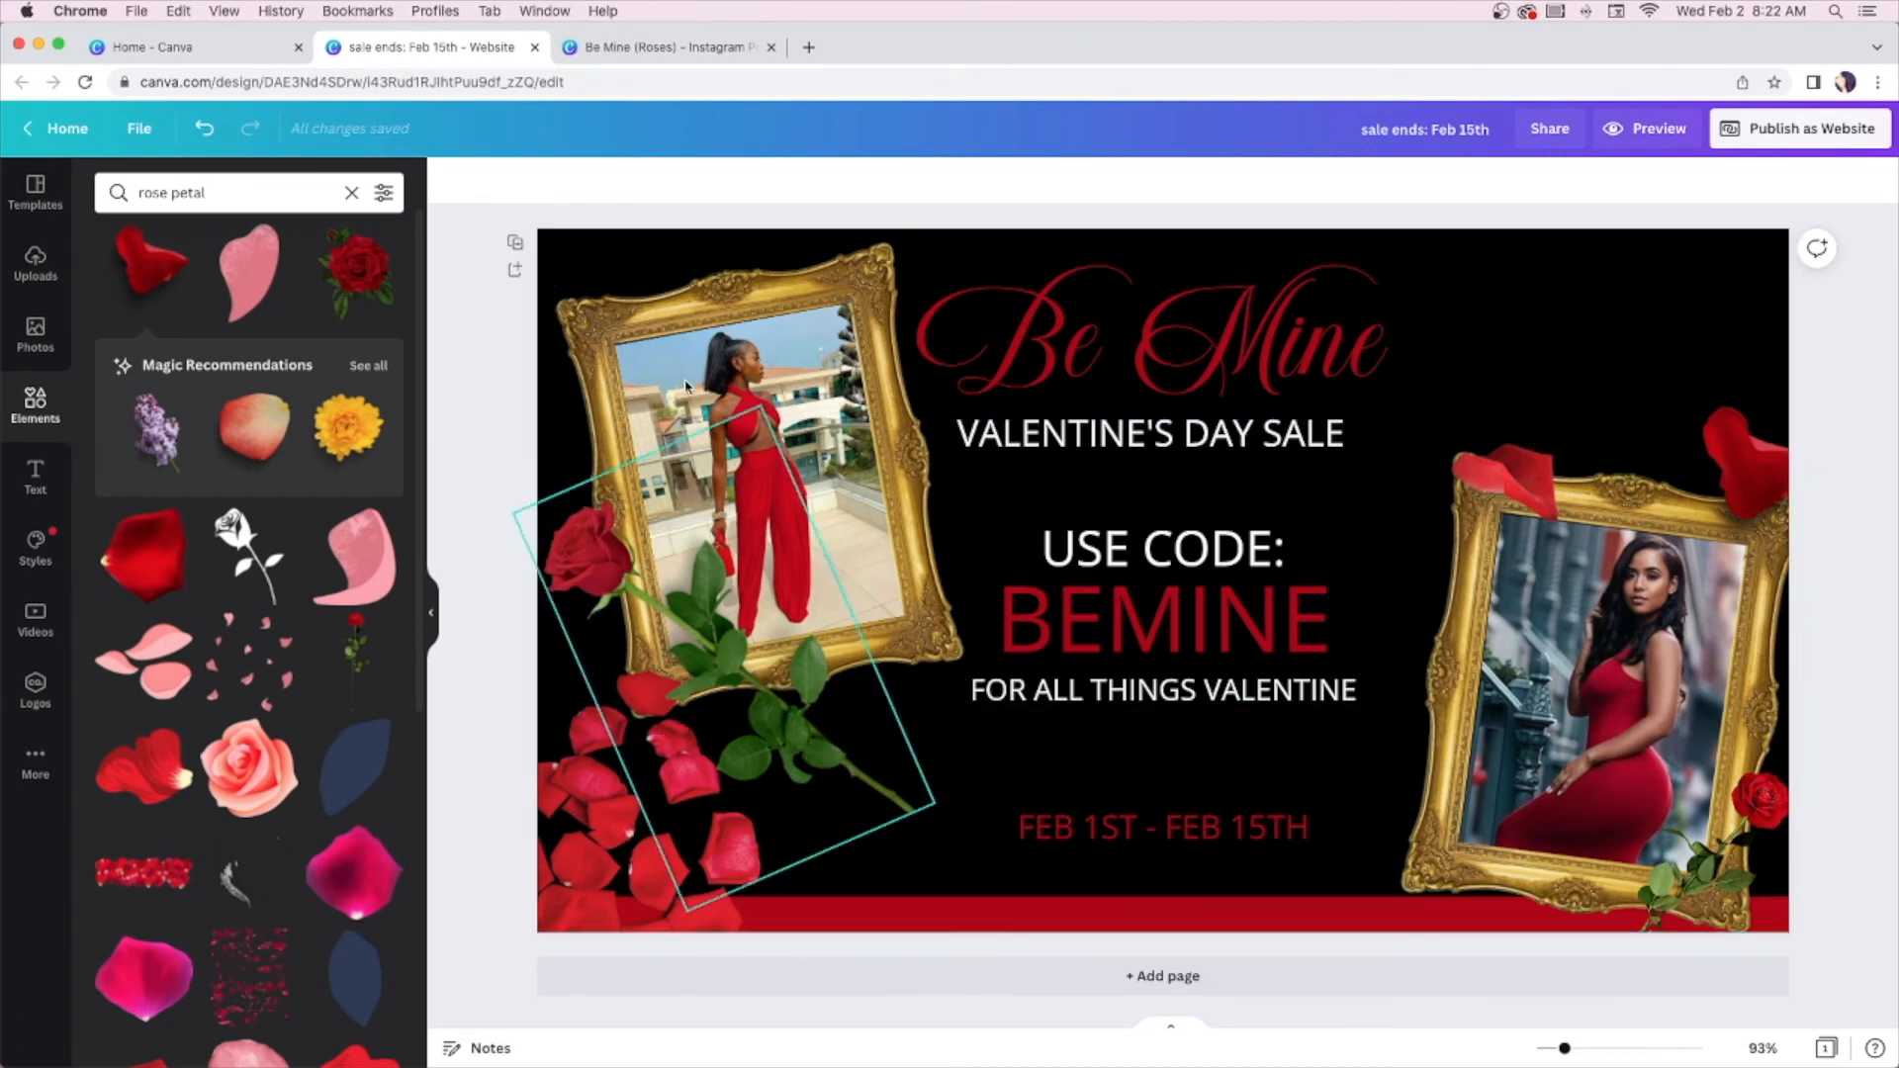
Search the elements for "hearts", add the cluster of five hand-drawn hearts and color it white
click(224, 192)
drag(225, 192, 111, 191)
text(rt)
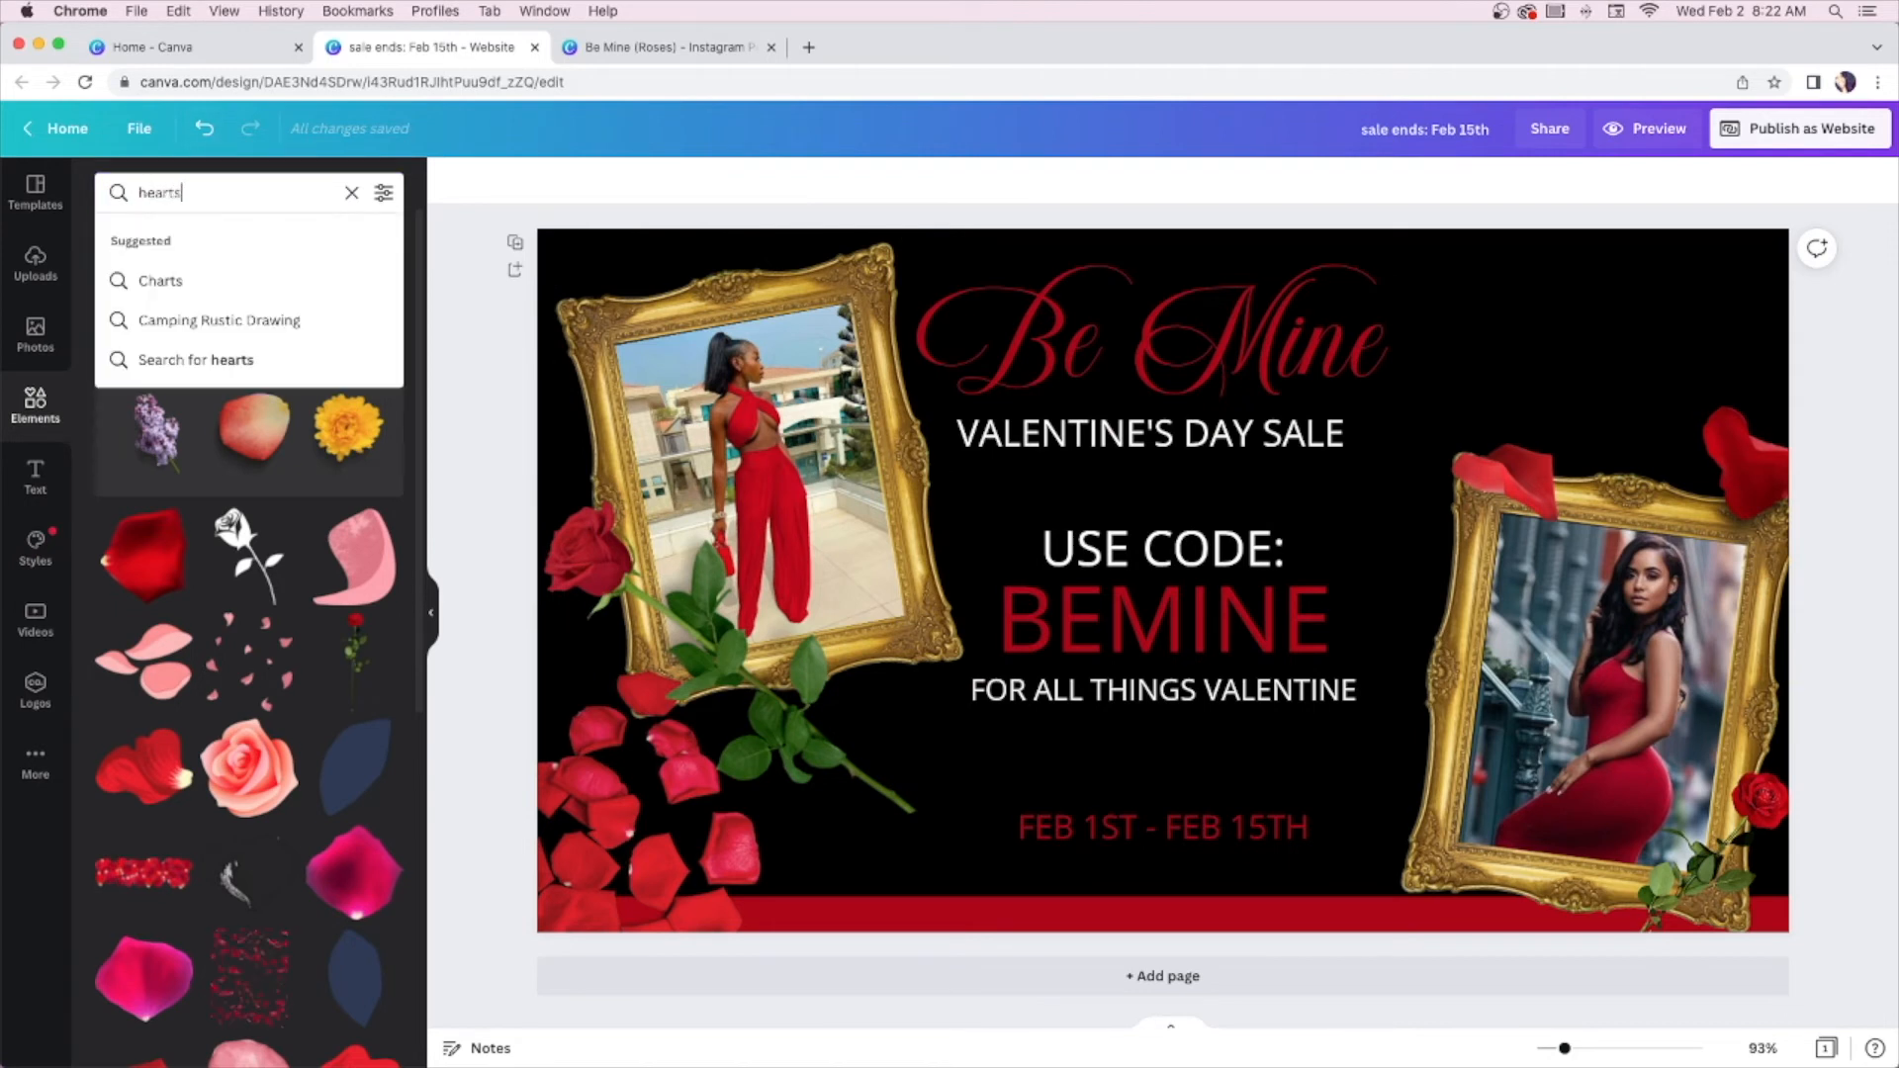
text(s)
key(Return)
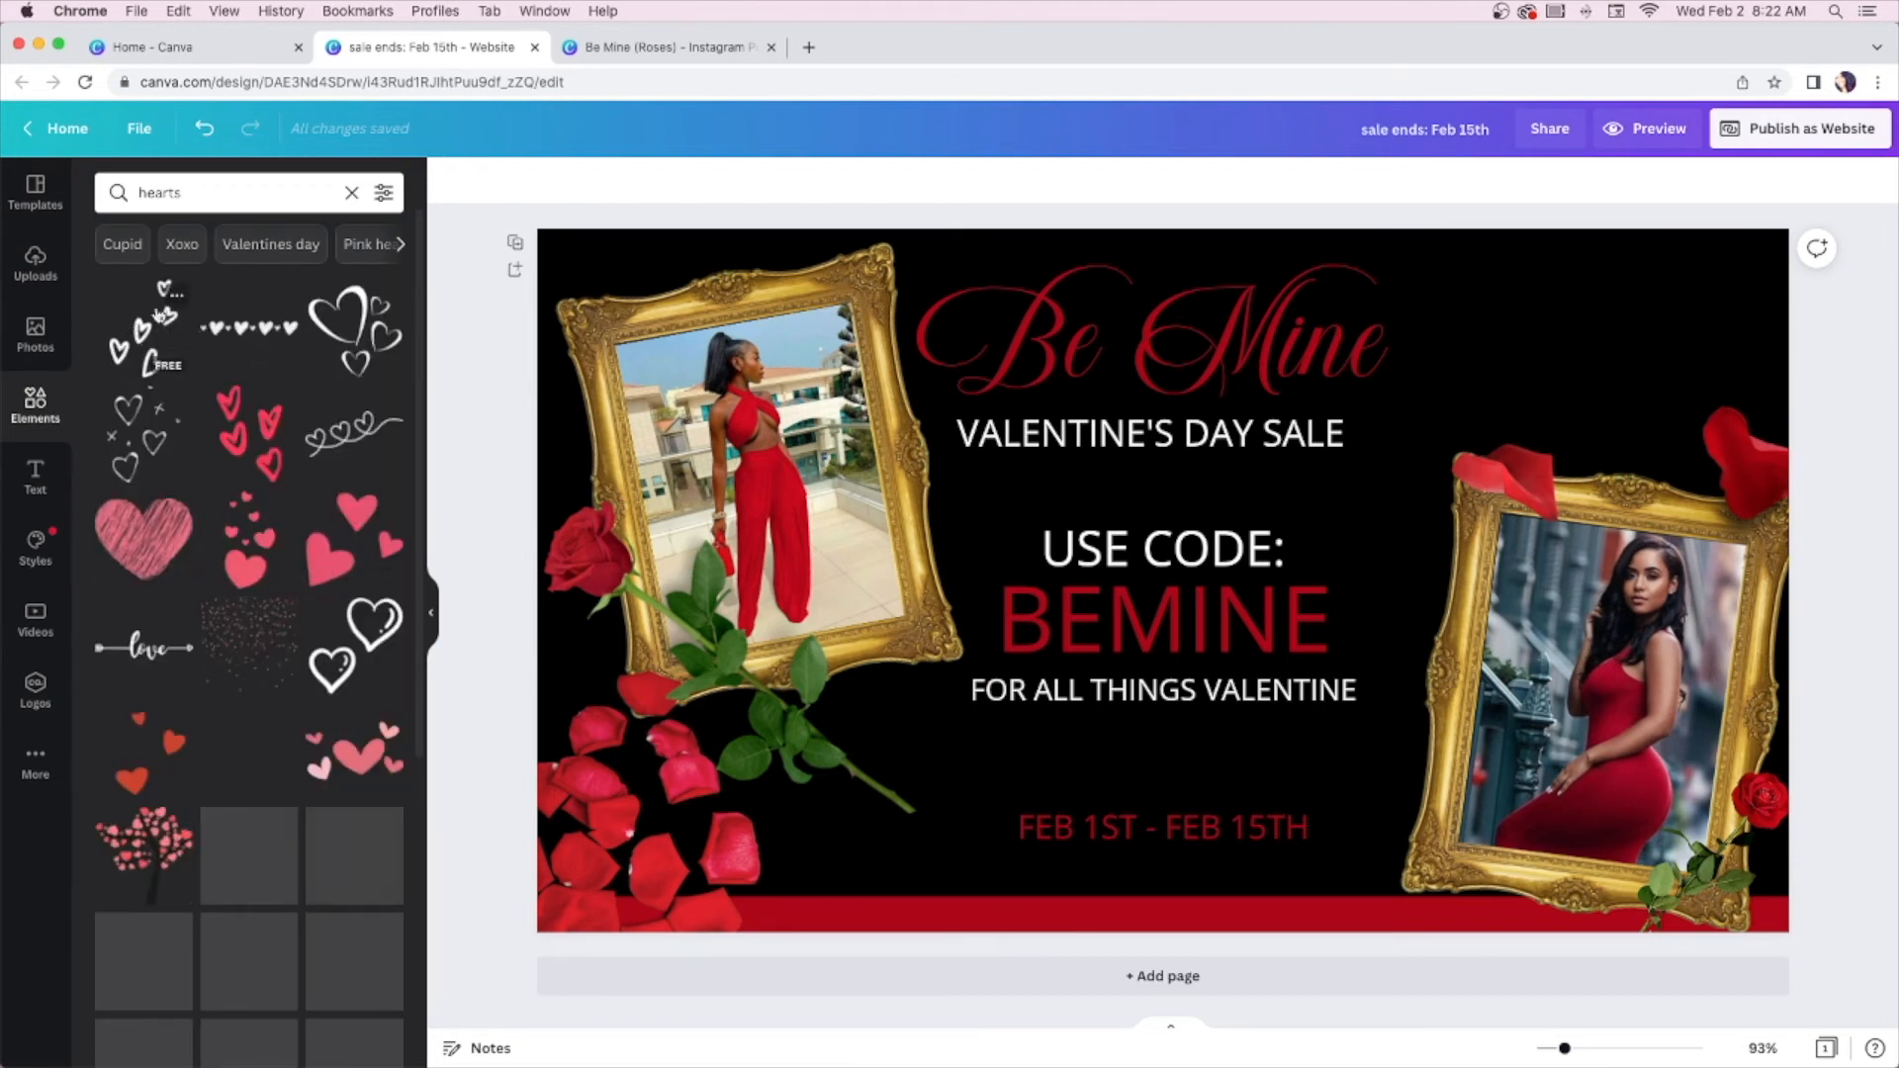
click(117, 346)
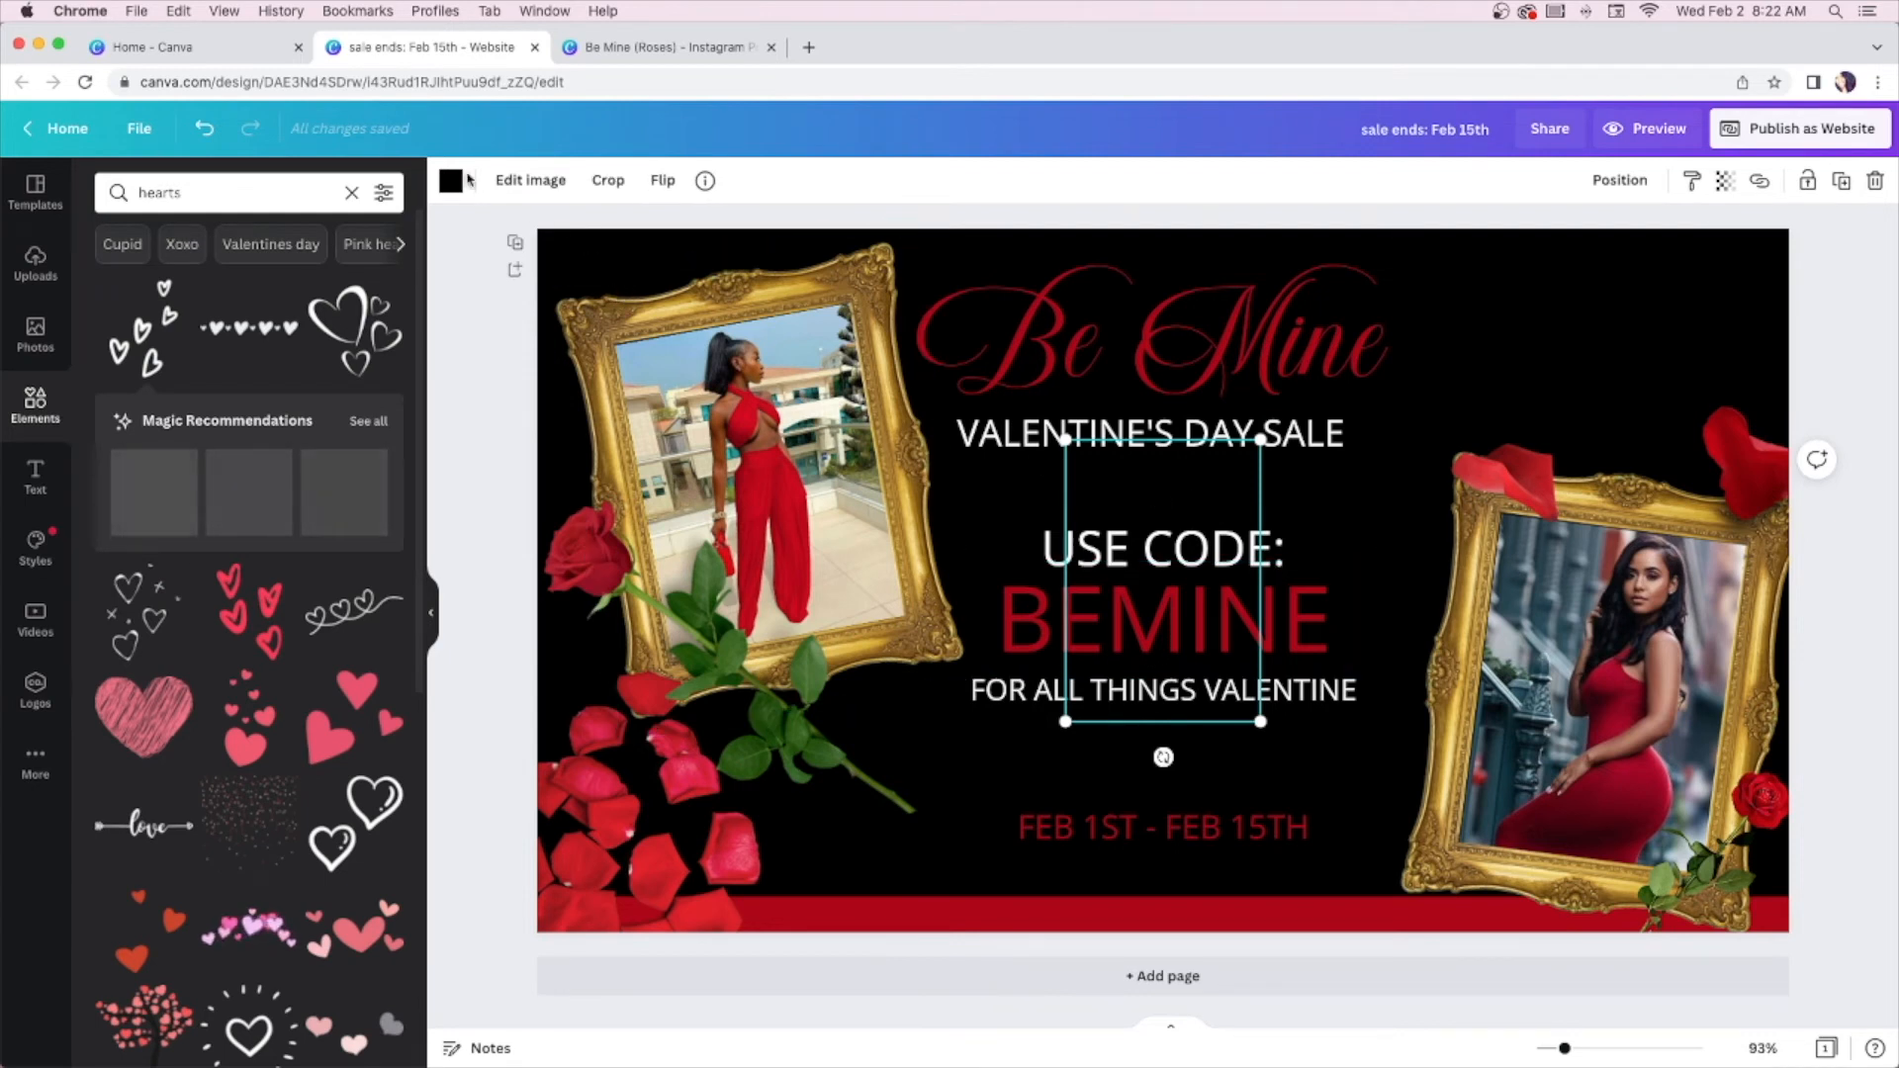
click(451, 180)
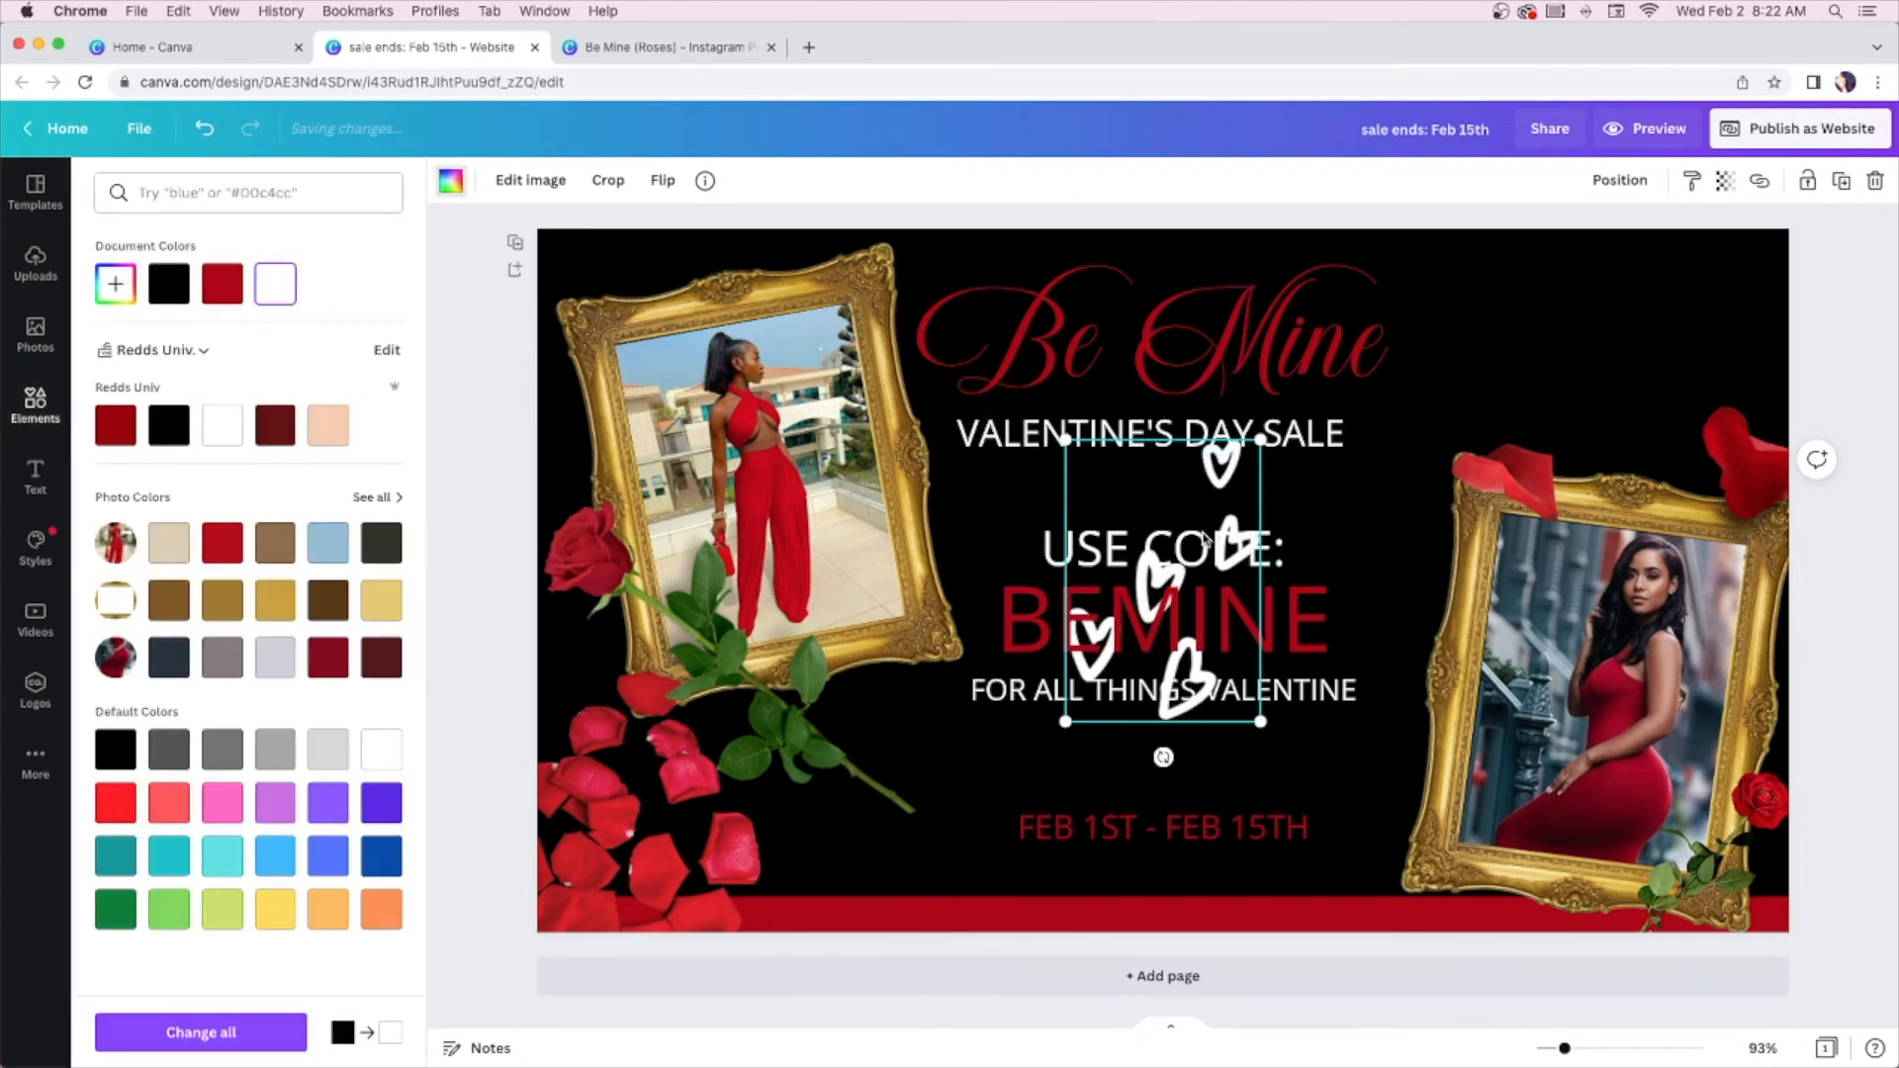
Send the white hearts to the back with transparency 16 and position them in the page's upper-right corner
drag(1224, 450, 1572, 277)
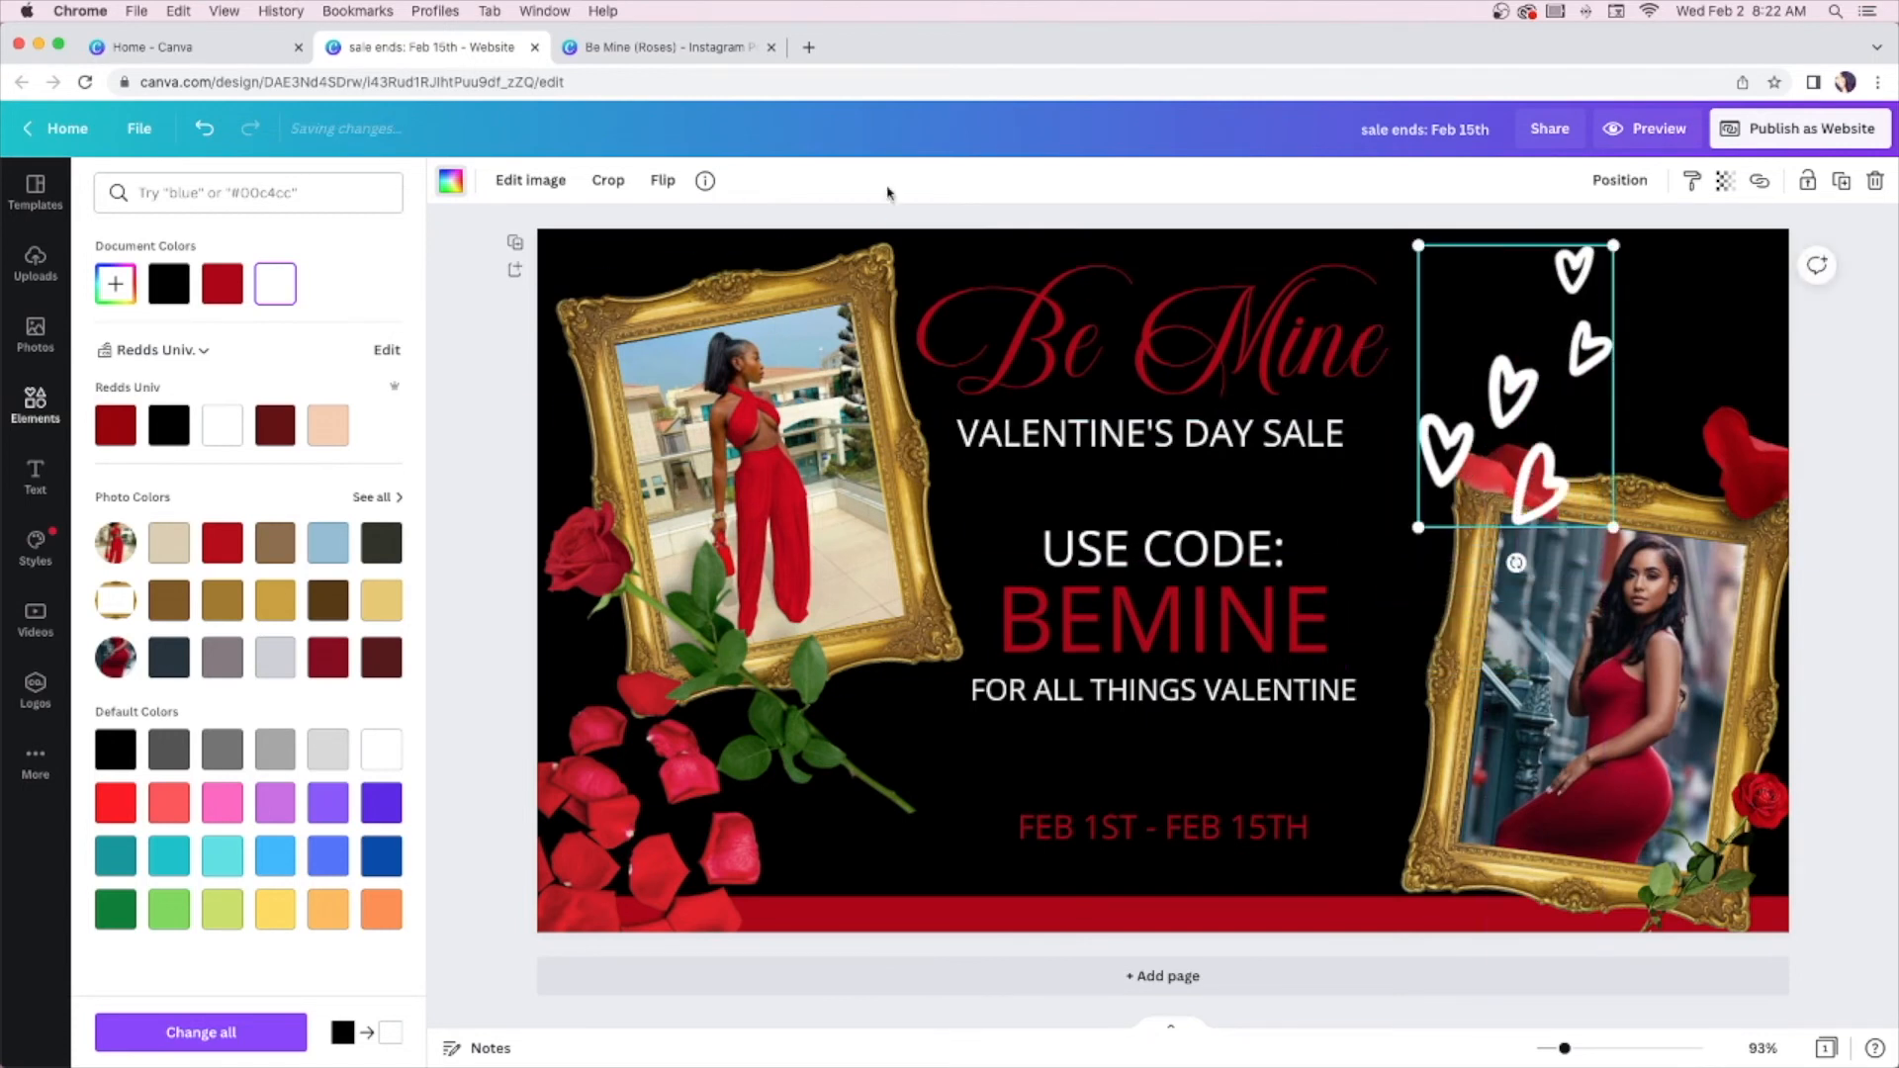
click(1620, 180)
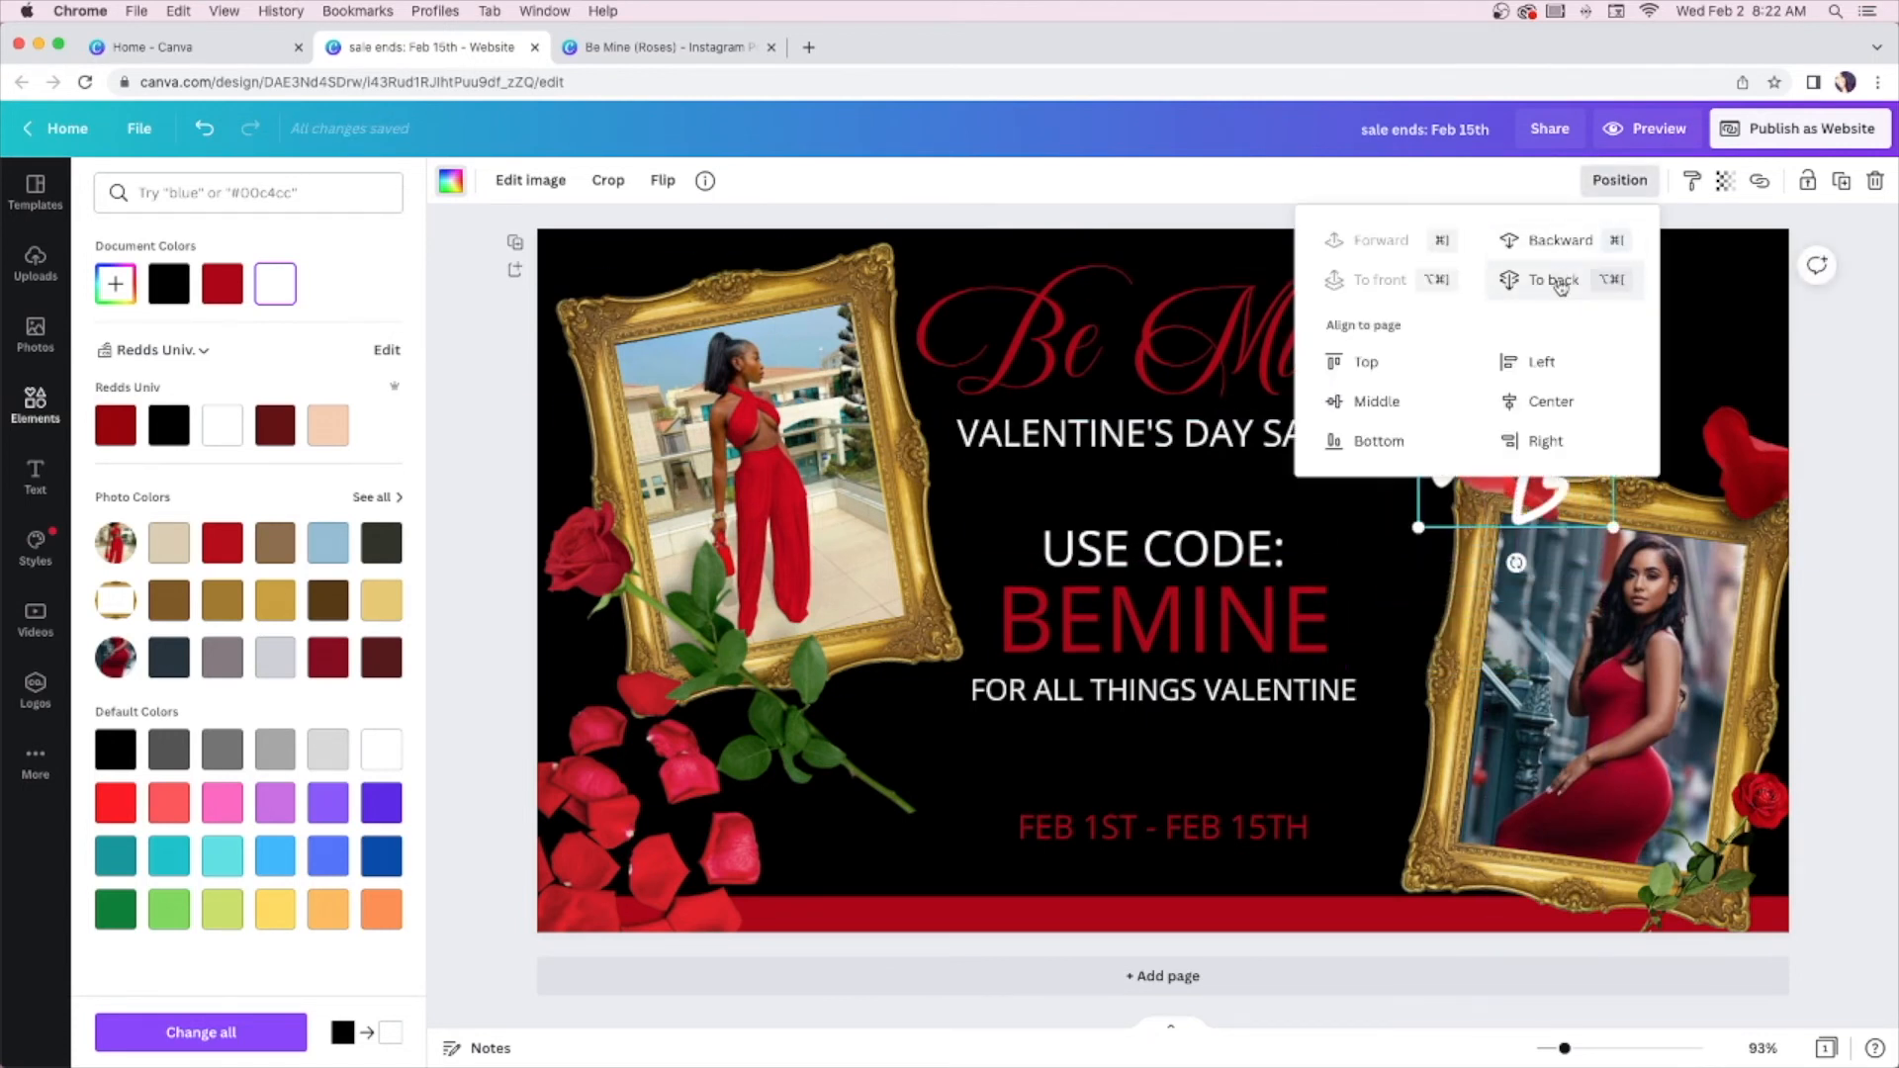
click(1554, 279)
click(1723, 181)
drag(1654, 242, 1557, 244)
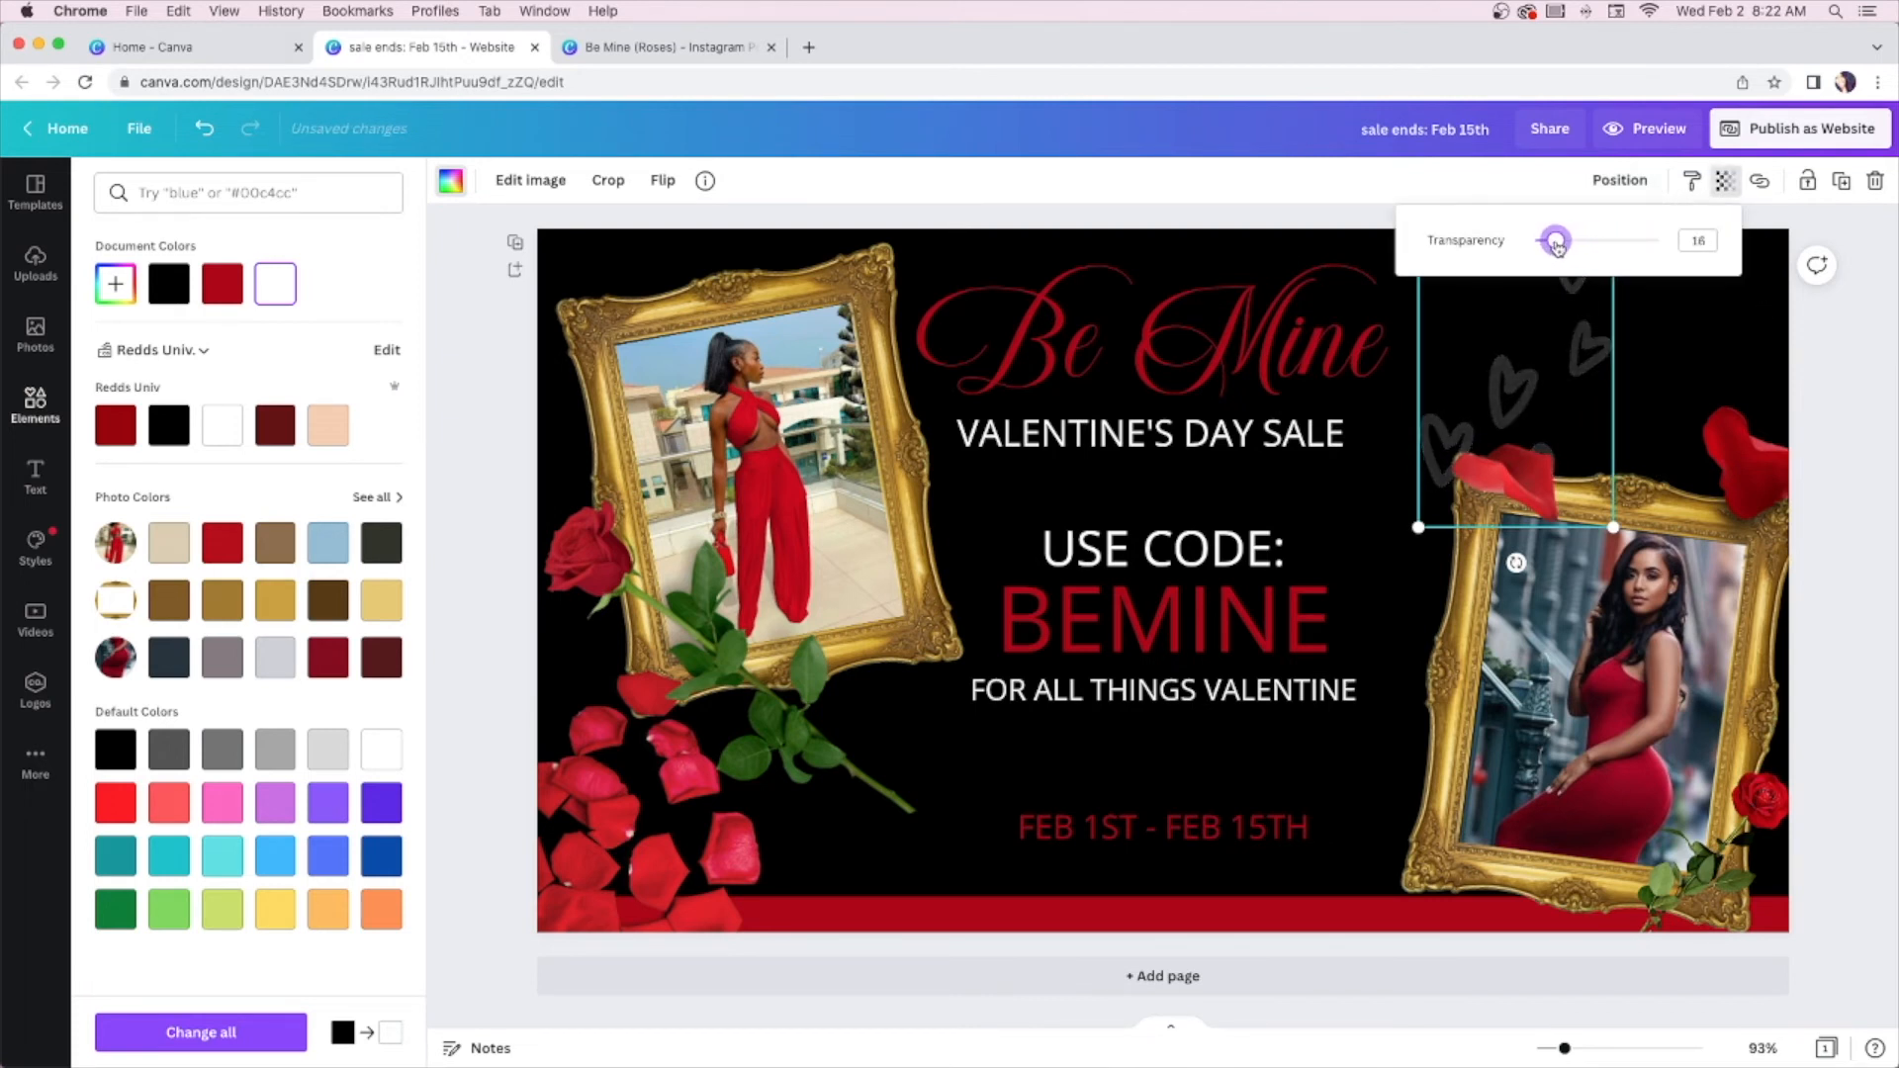
click(1573, 376)
drag(1534, 376, 1702, 354)
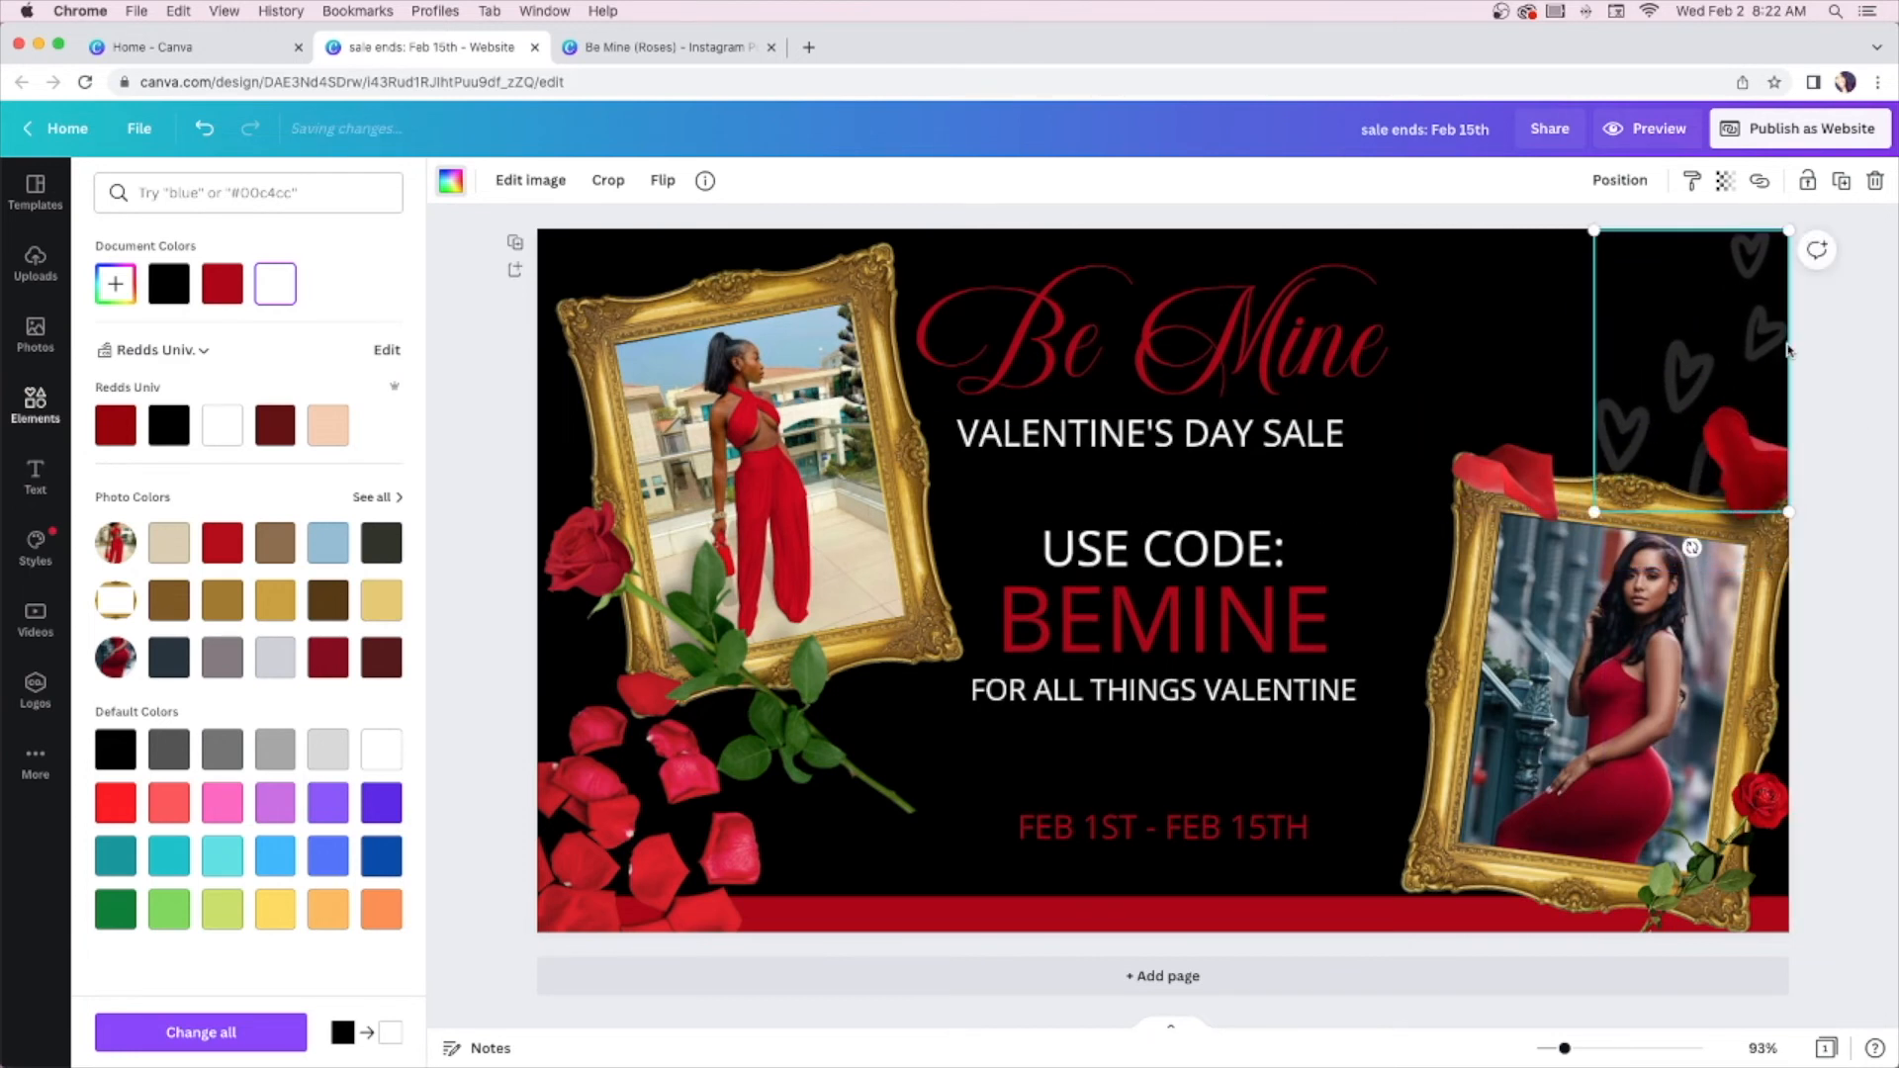
Duplicate the faded hearts and place the copy behind the rose petals in the page's lower-left area
key(super+d)
drag(1633, 400, 597, 723)
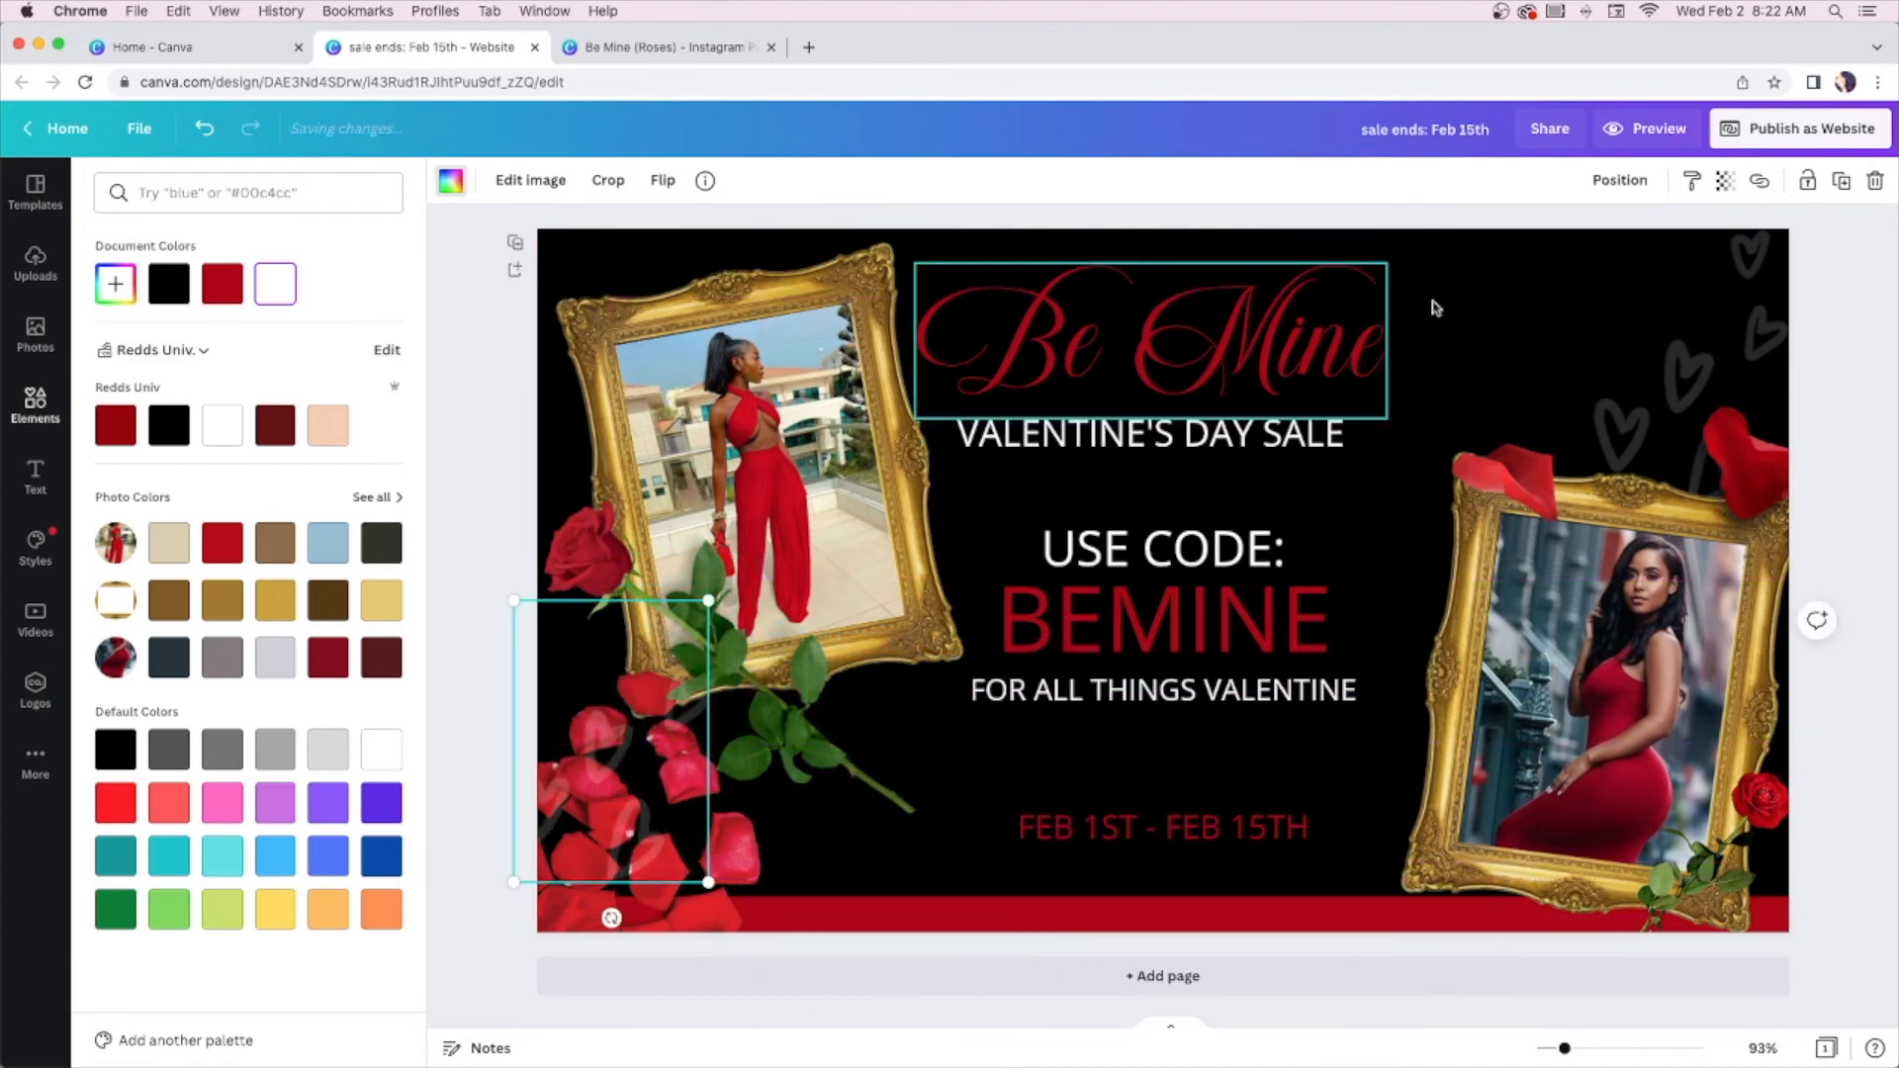
click(1631, 183)
click(1539, 283)
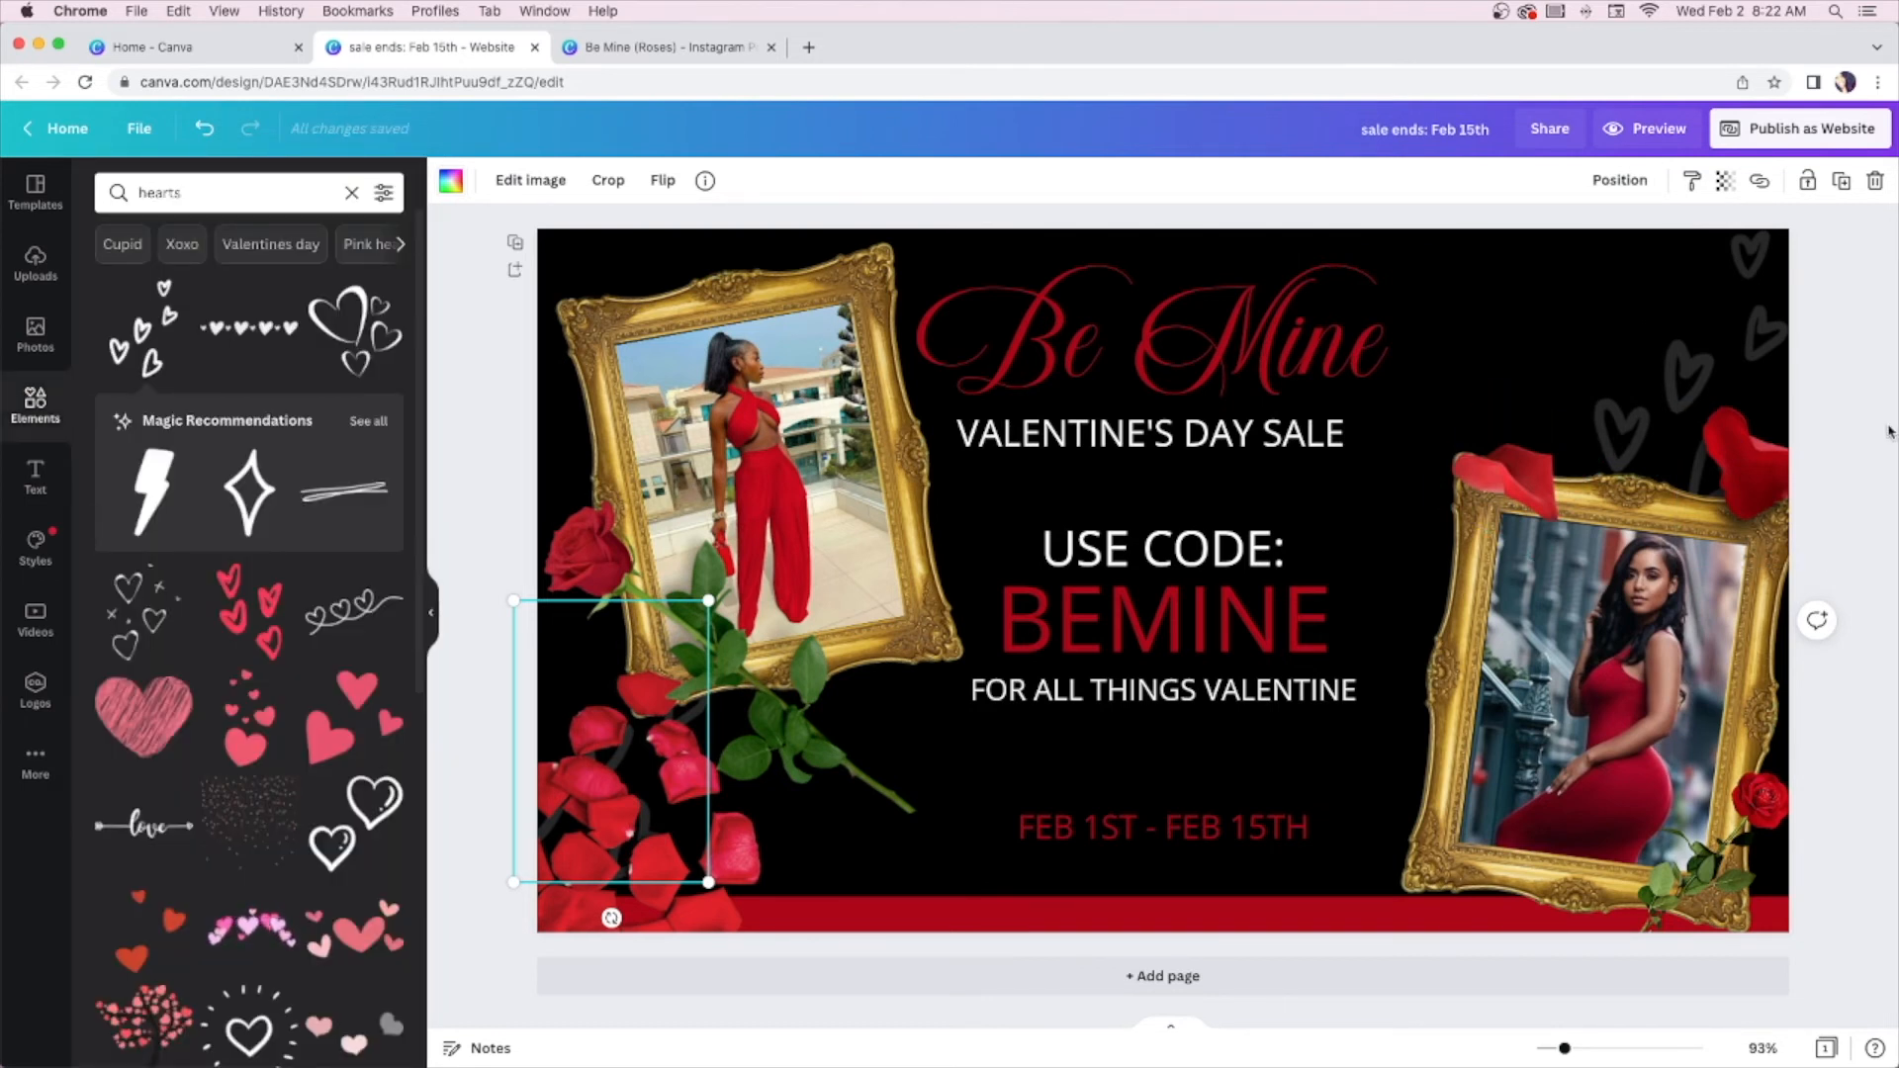
click(1884, 431)
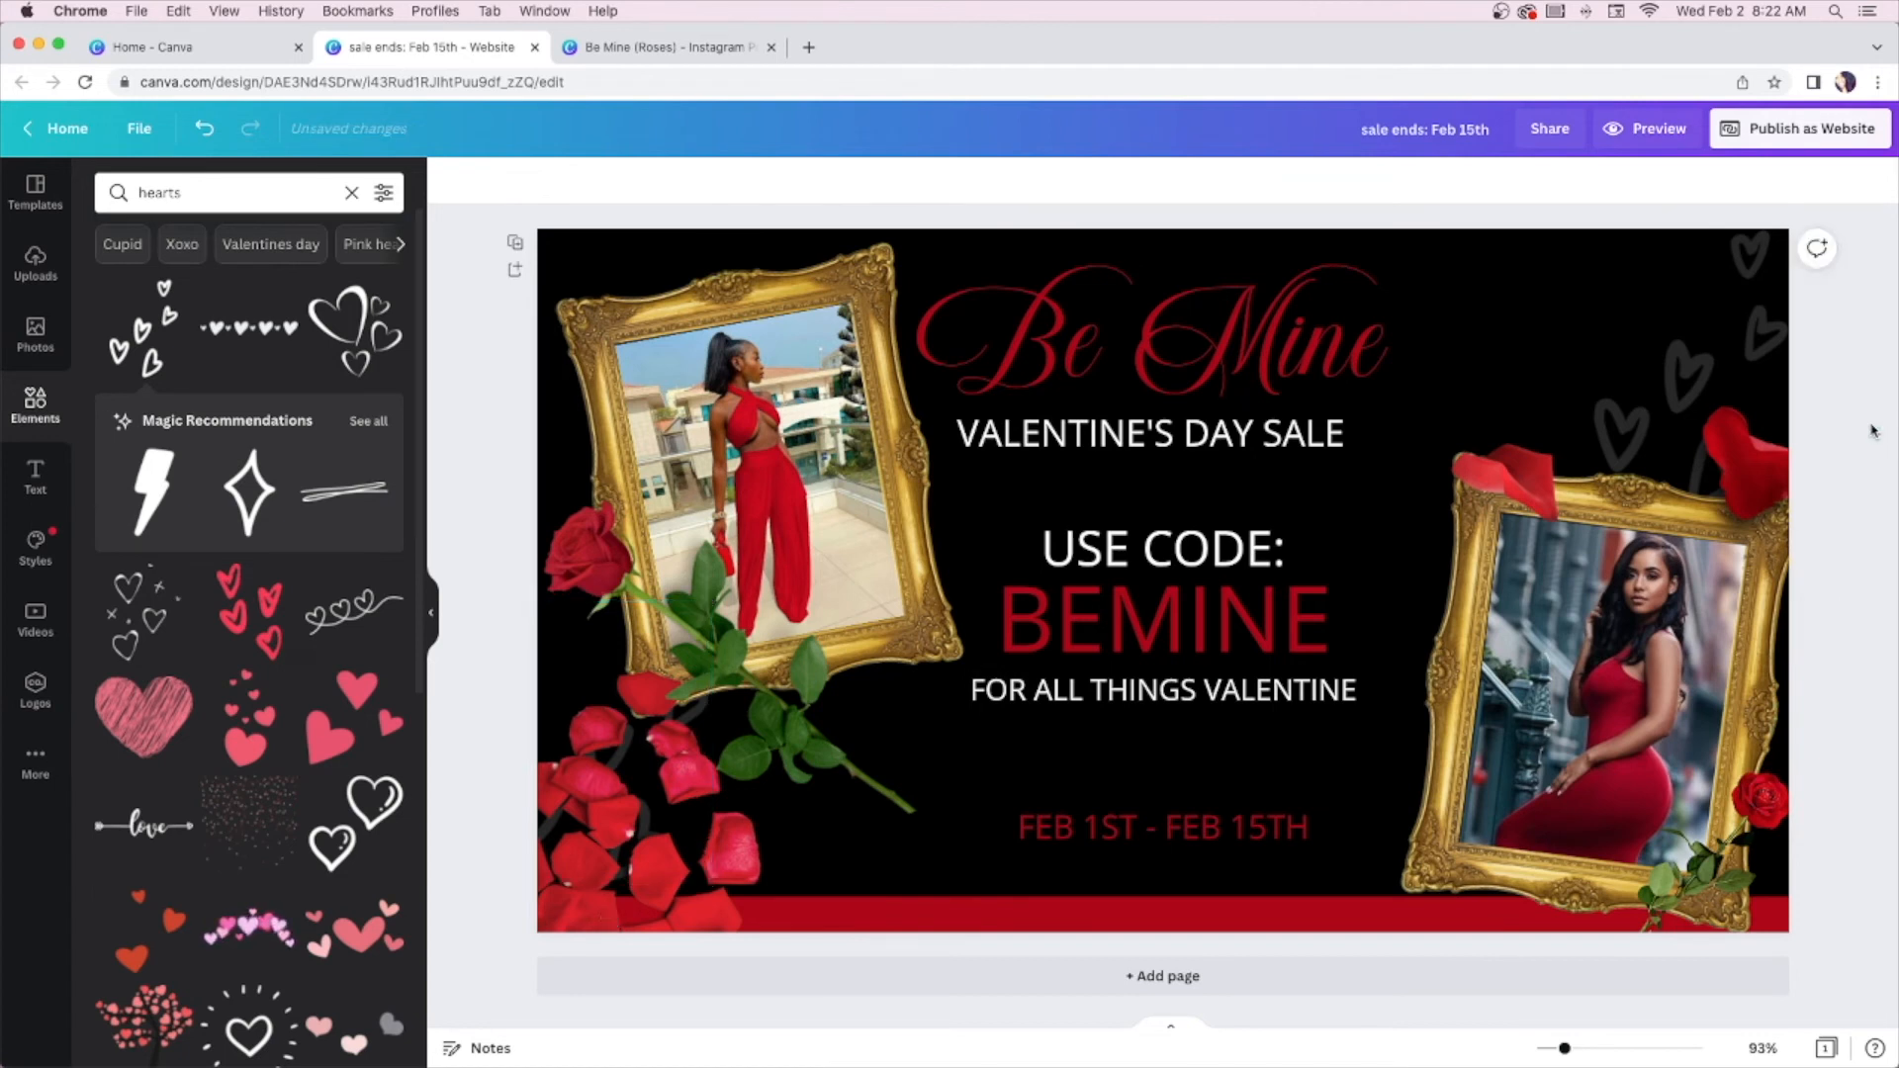
Apply the Neon effect to the "Be Mine" title with an intensity of 91
click(1137, 327)
click(1097, 182)
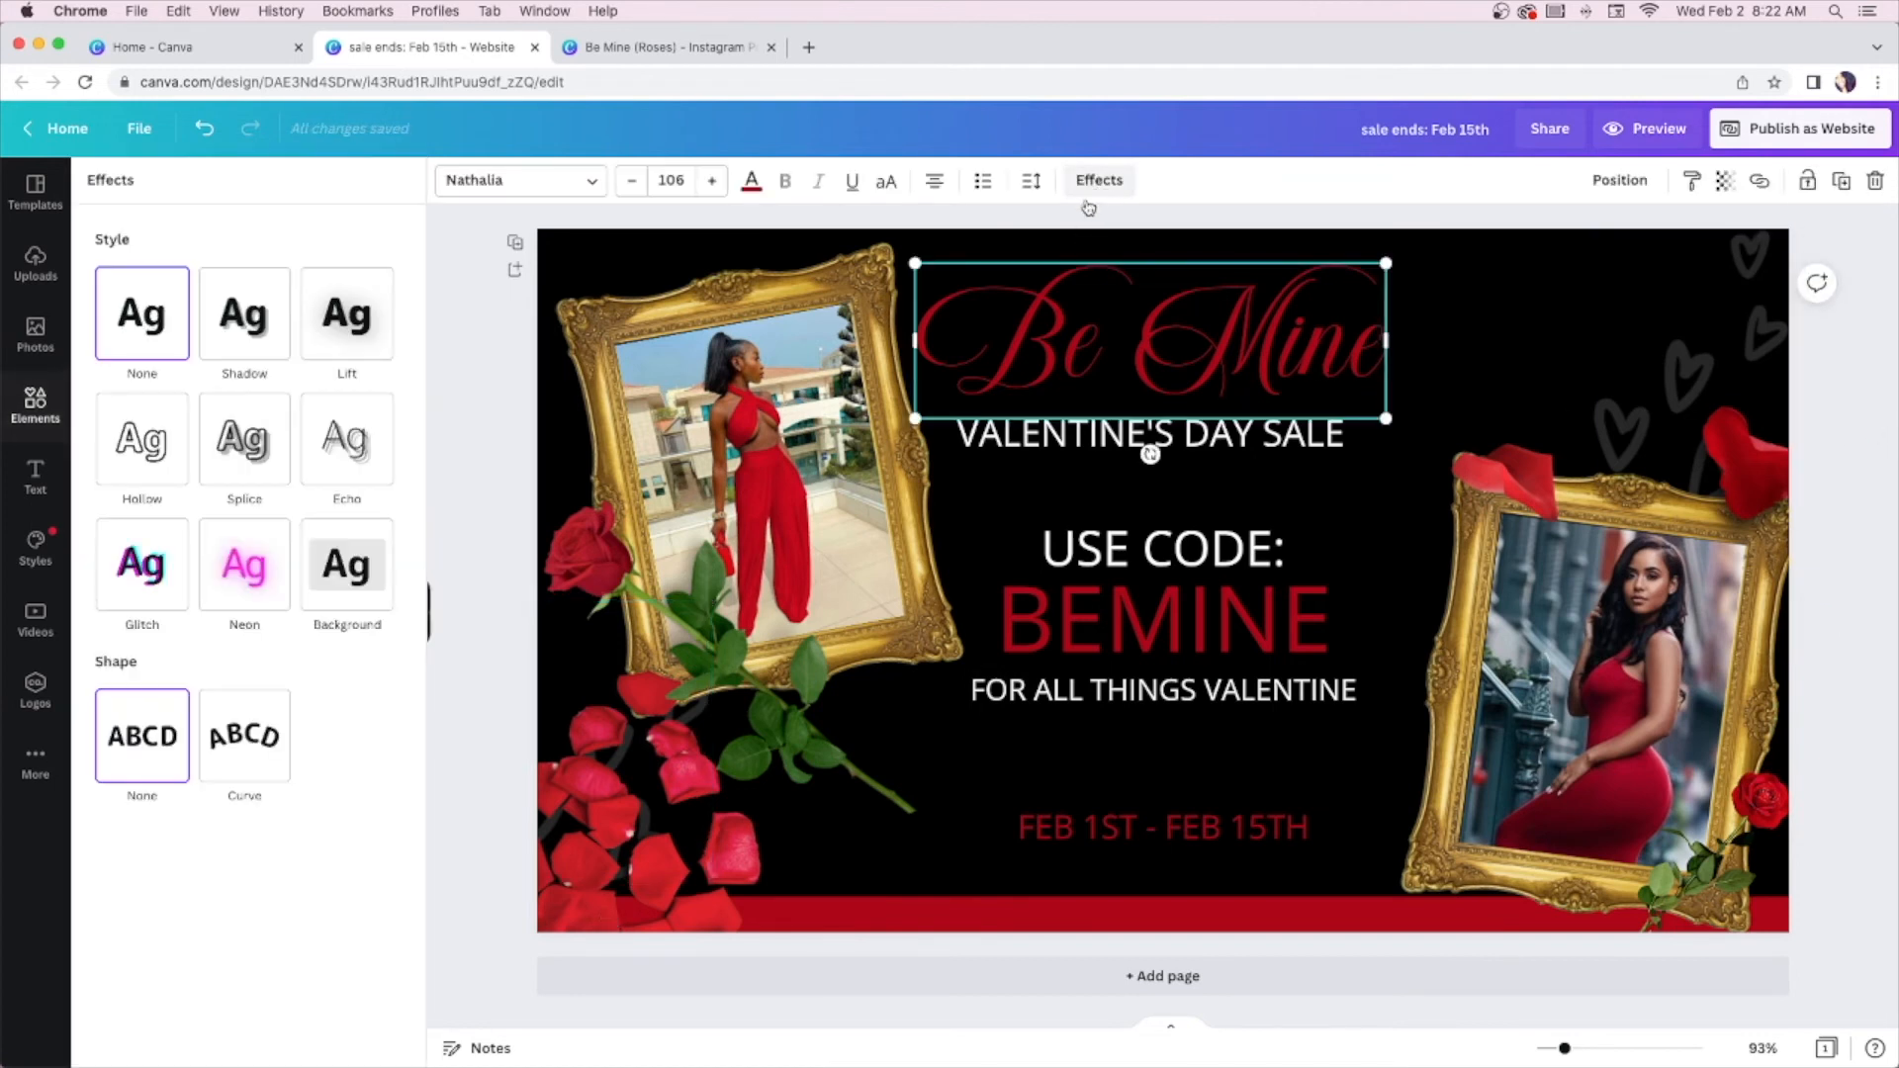
click(245, 583)
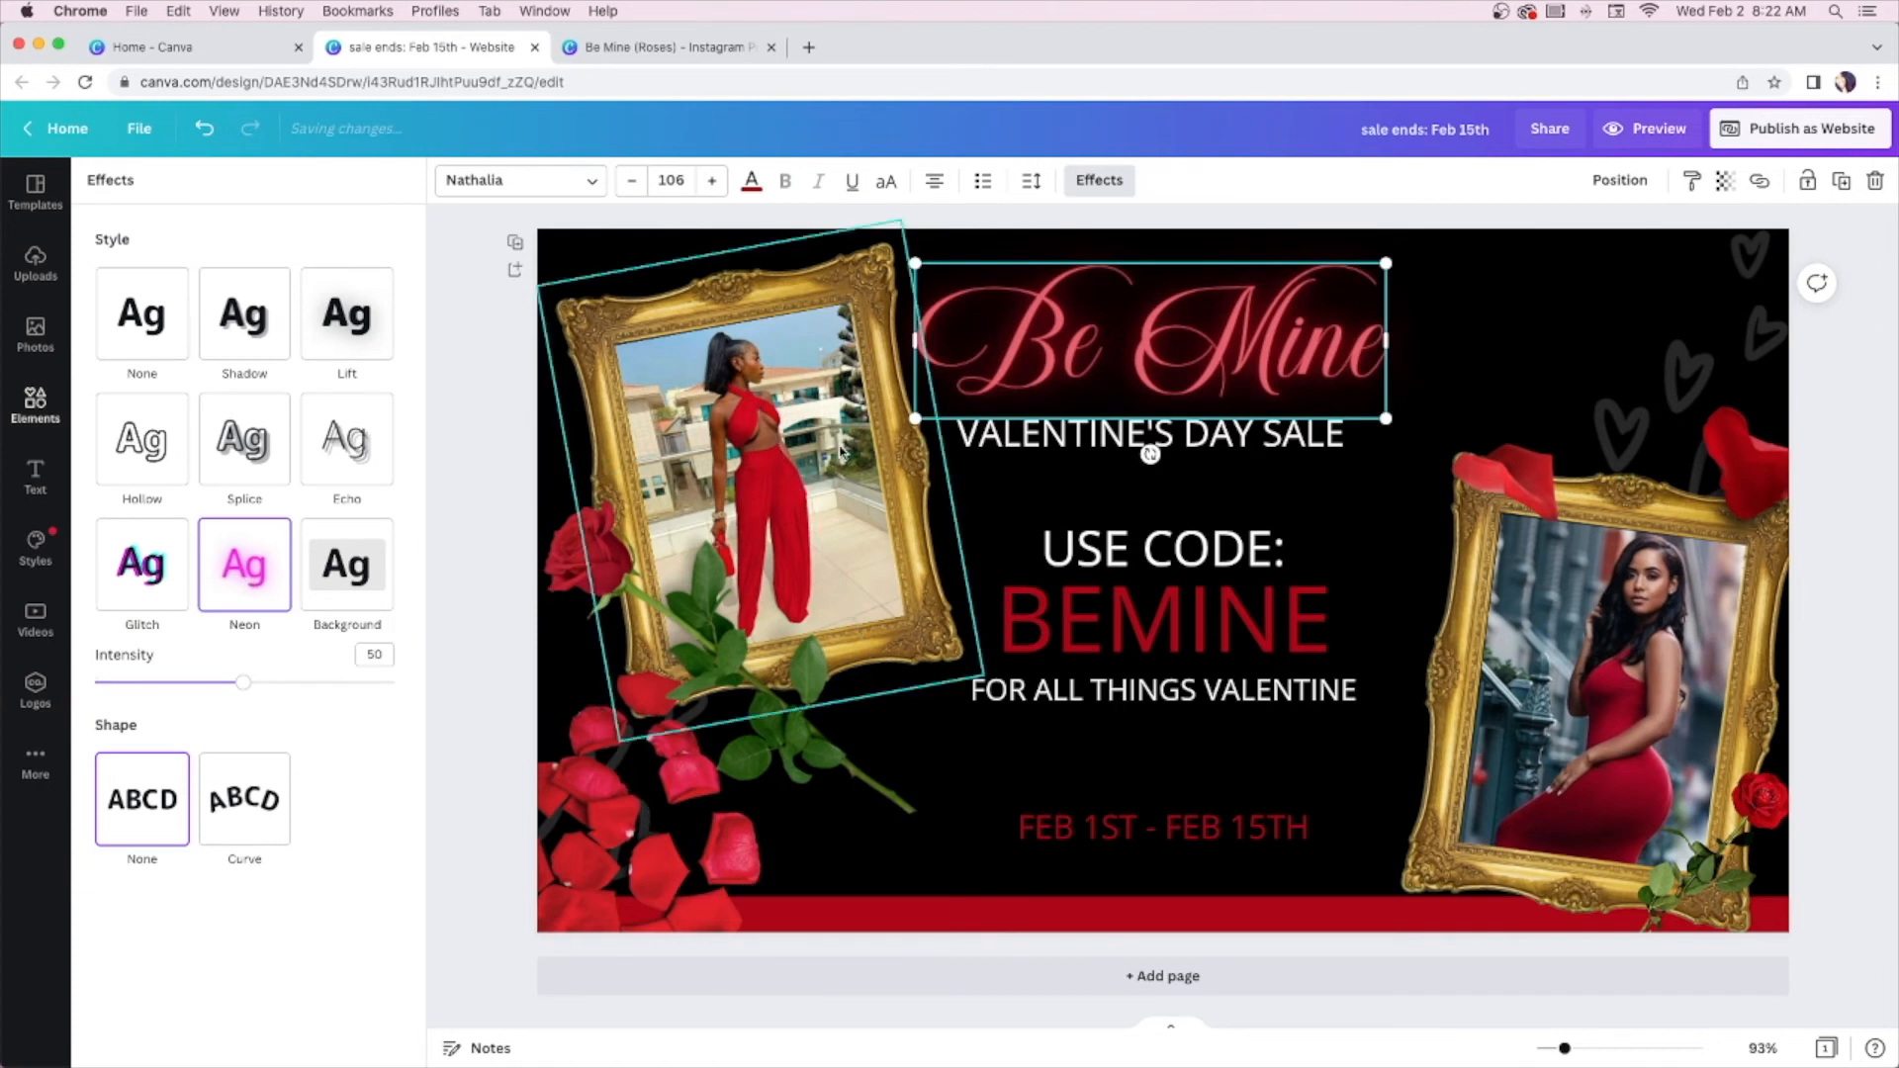
drag(243, 683, 367, 683)
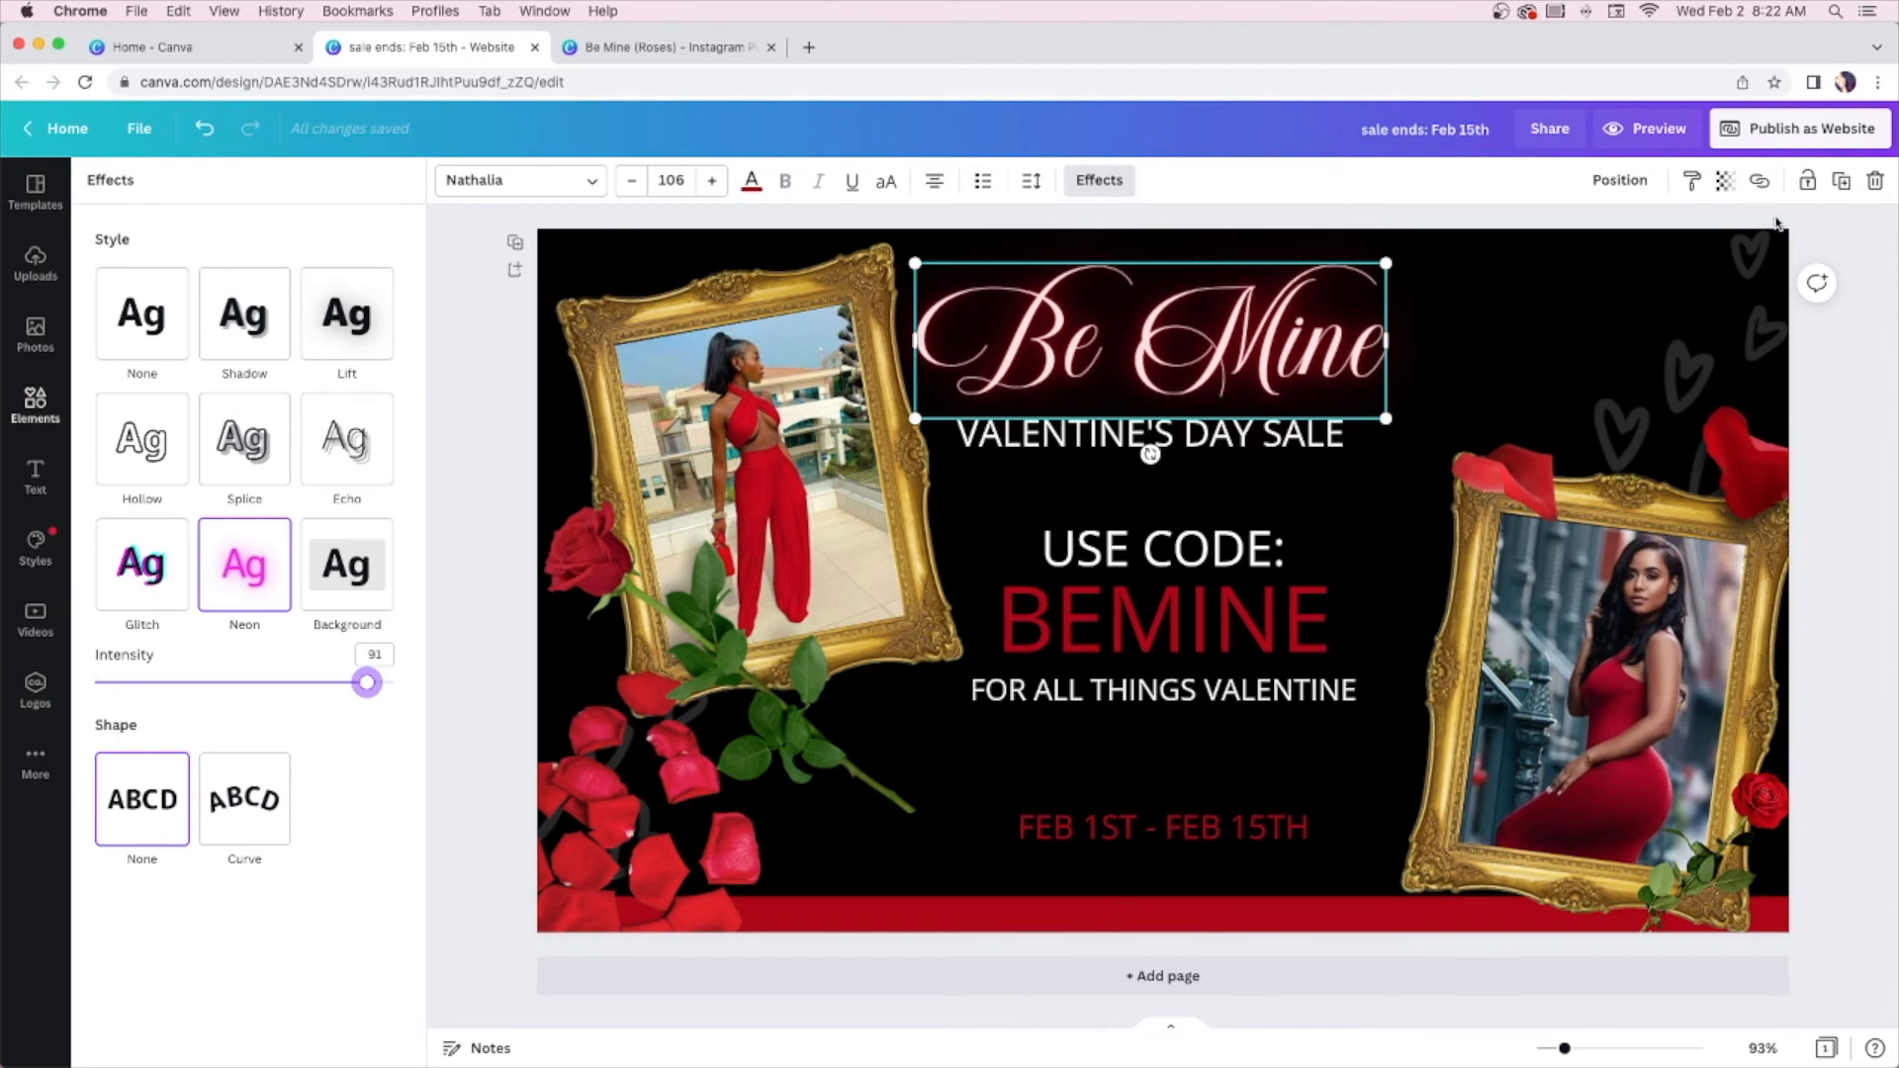
click(464, 304)
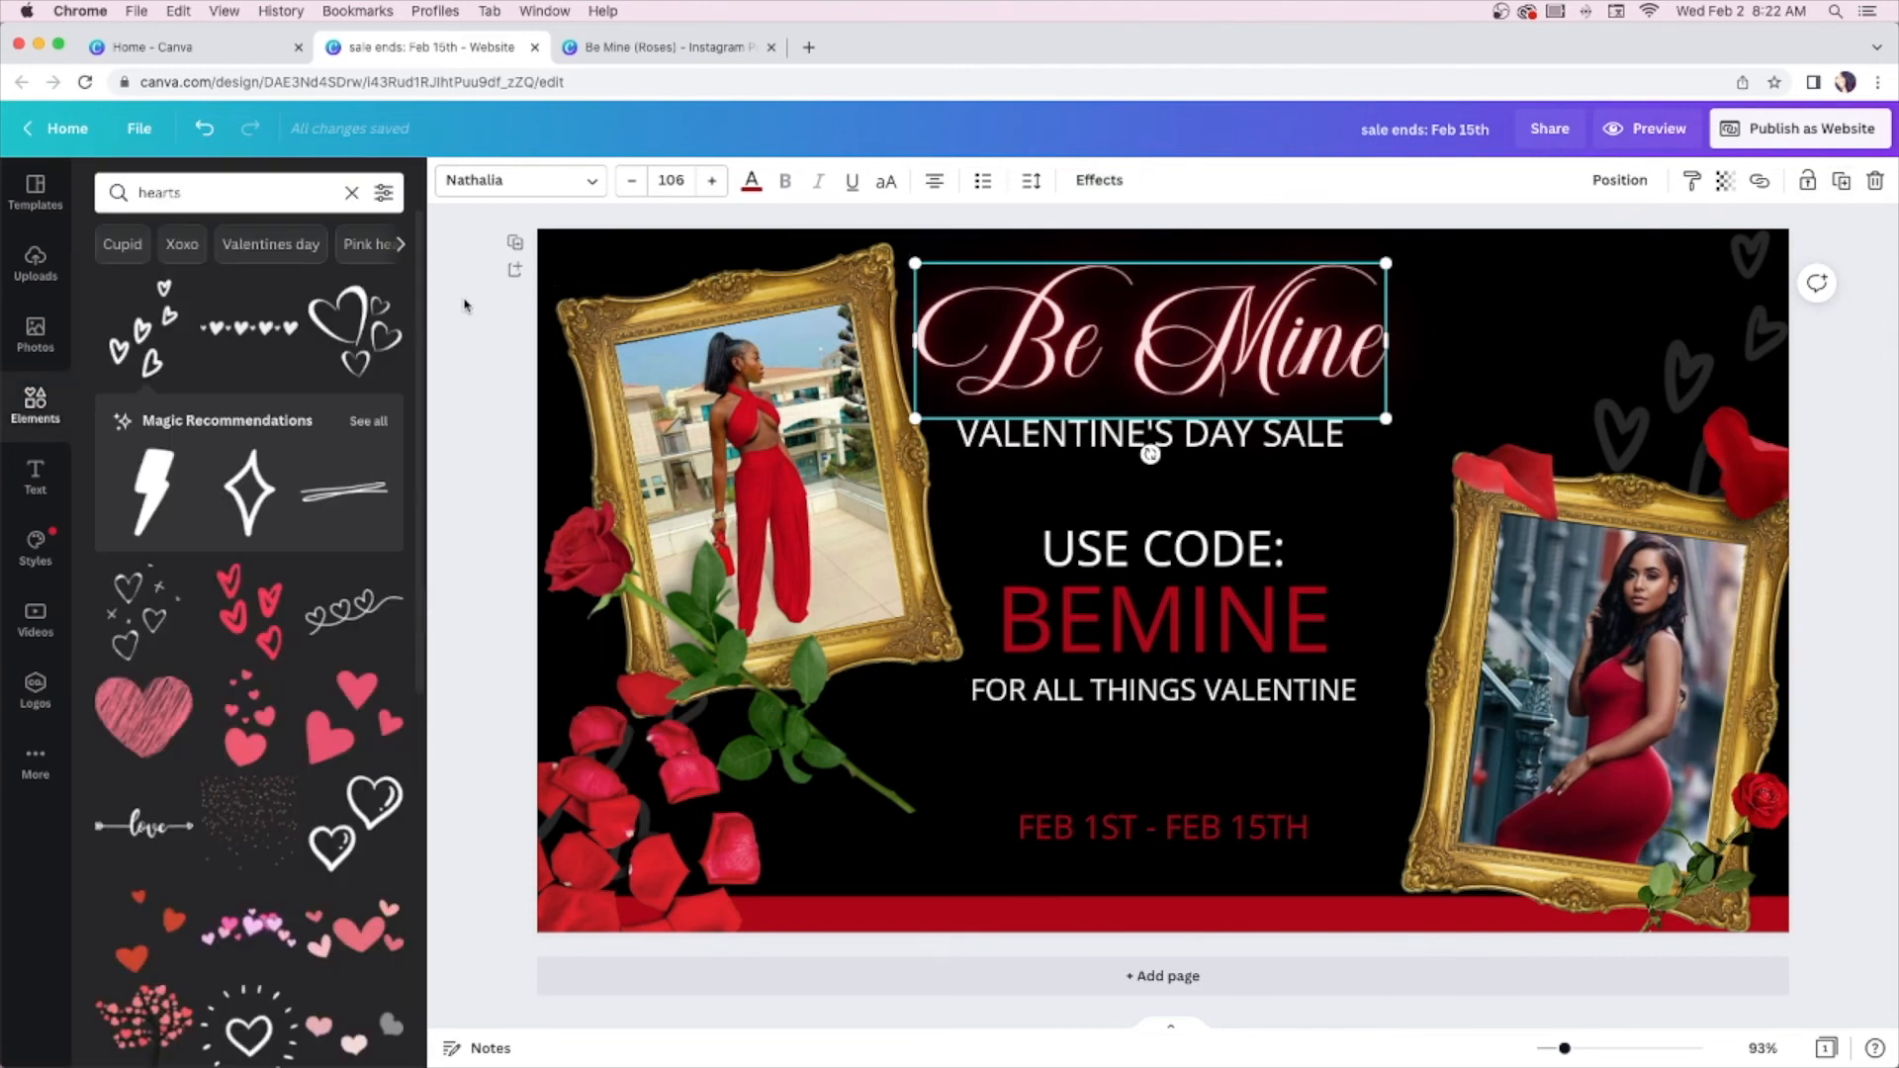
click(1092, 182)
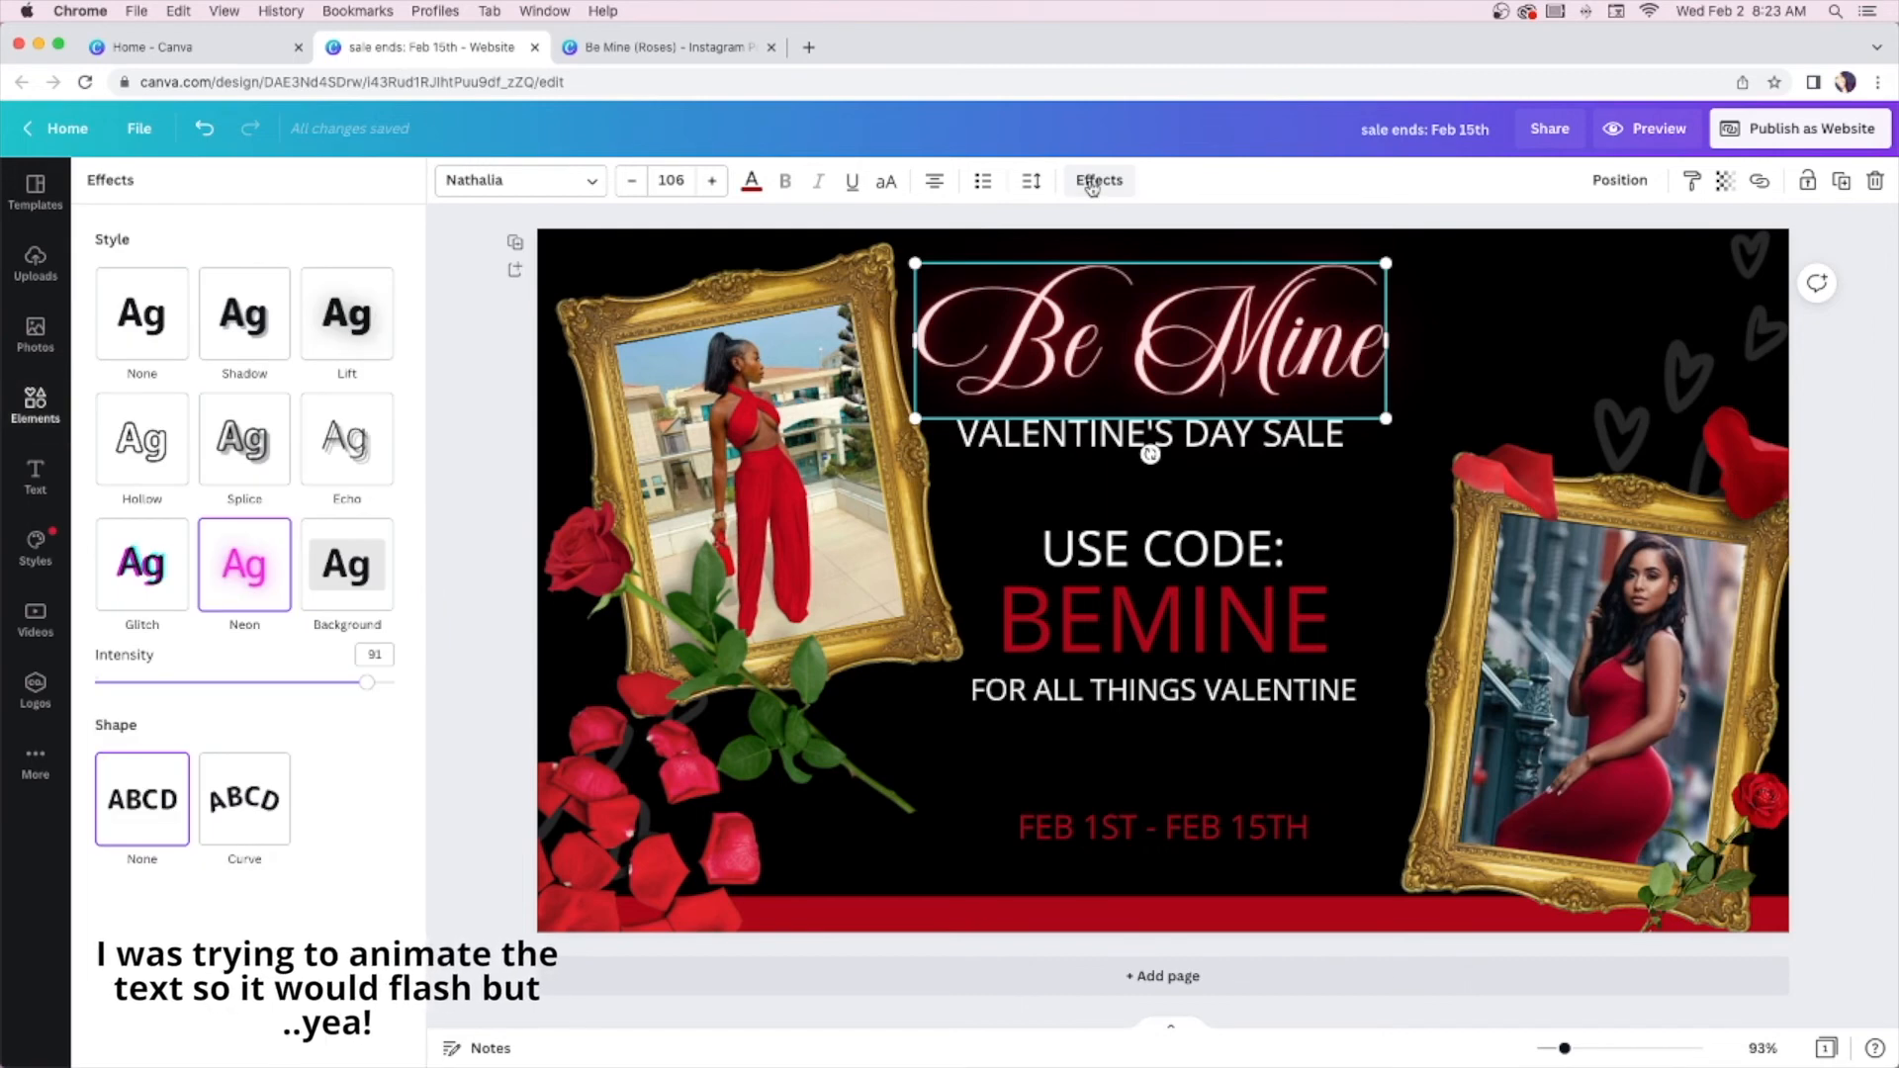
click(1842, 303)
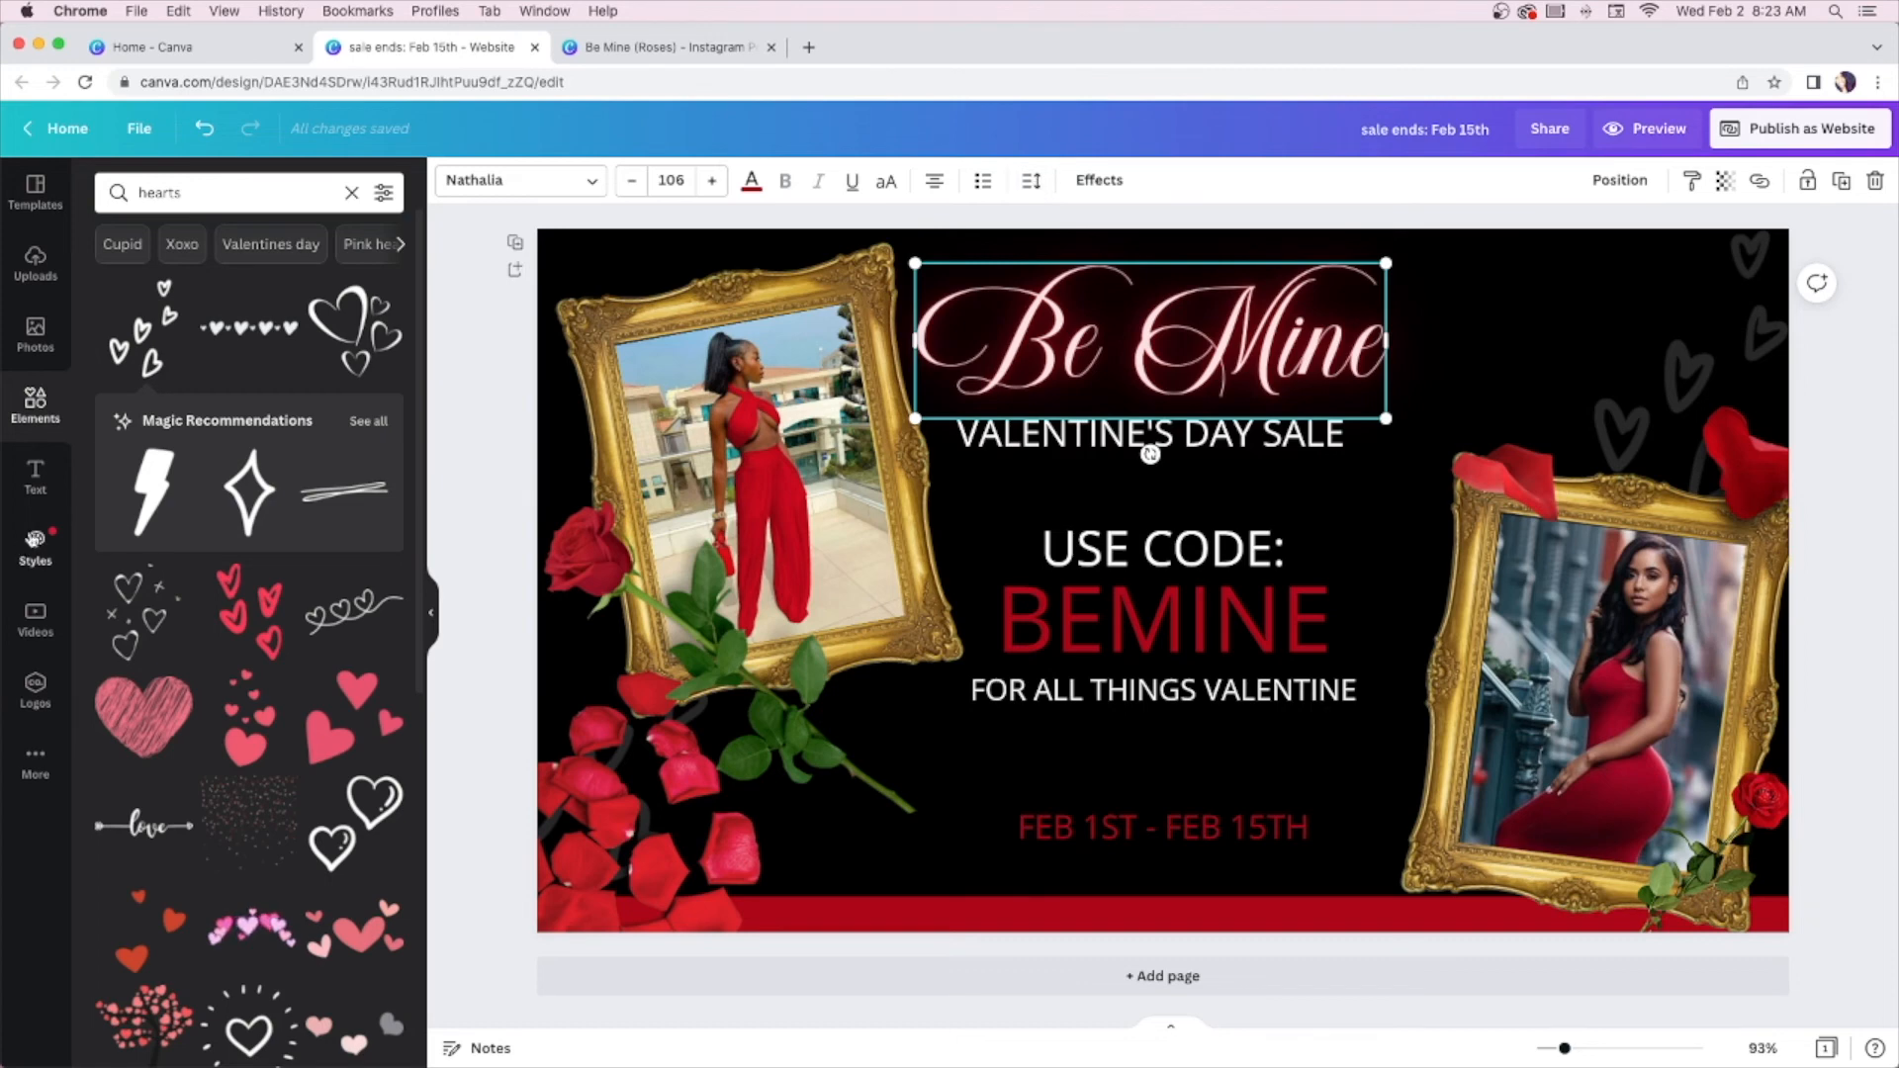
click(454, 248)
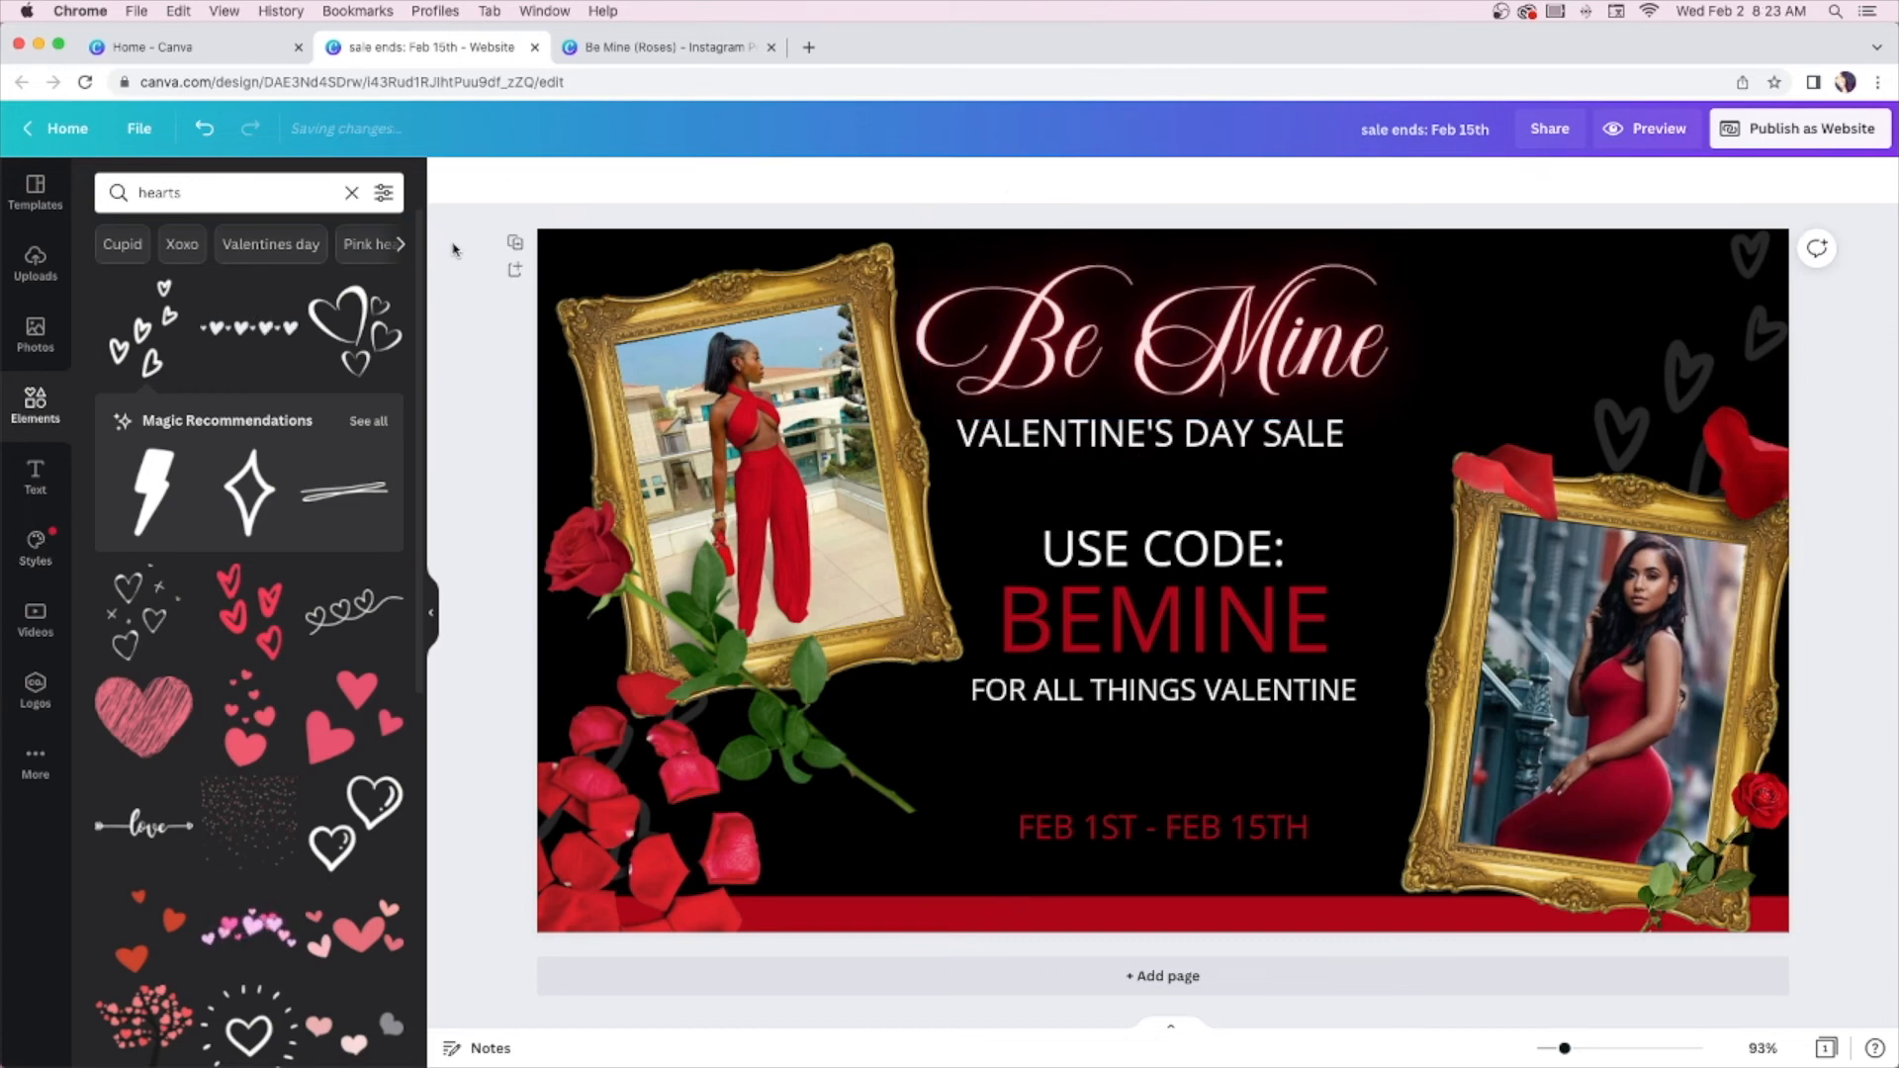
Collapse the element search results and review the layering and page-alignment options for the "Be Mine" title
click(433, 623)
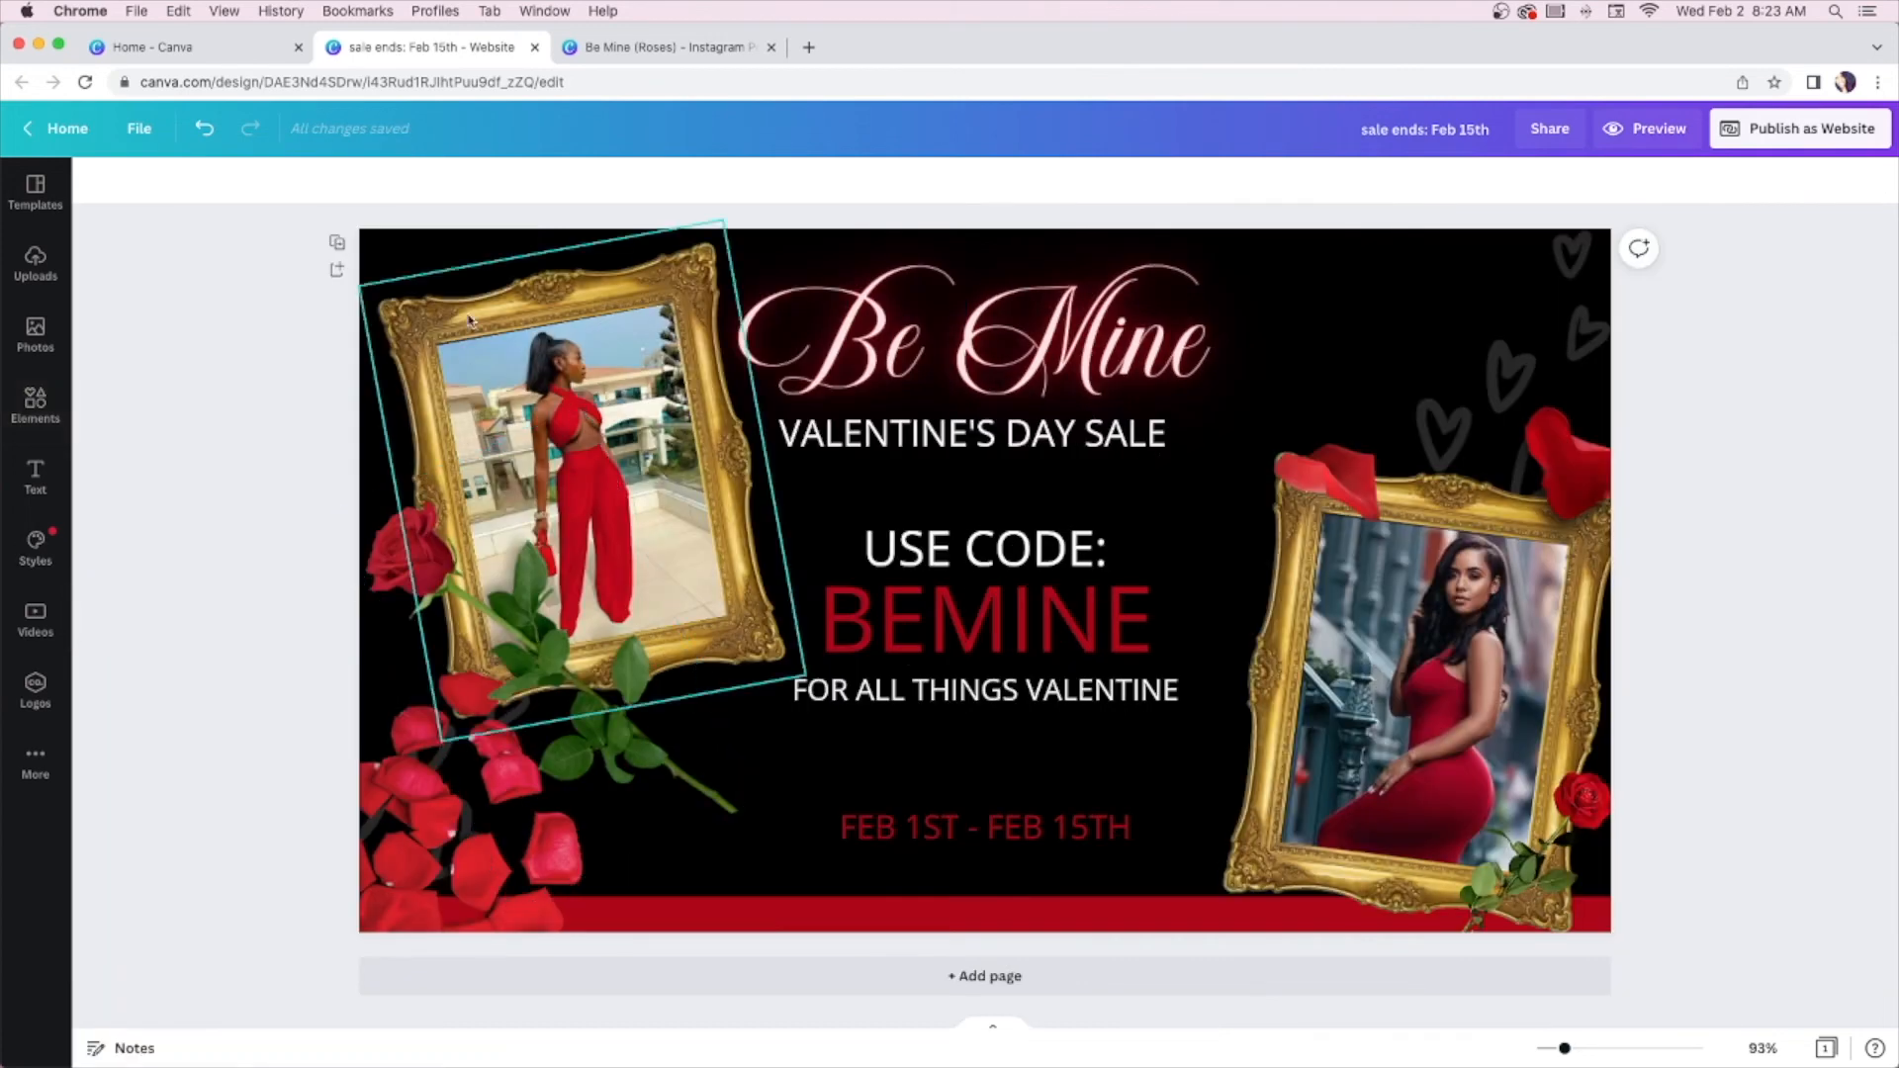
click(1002, 321)
click(955, 316)
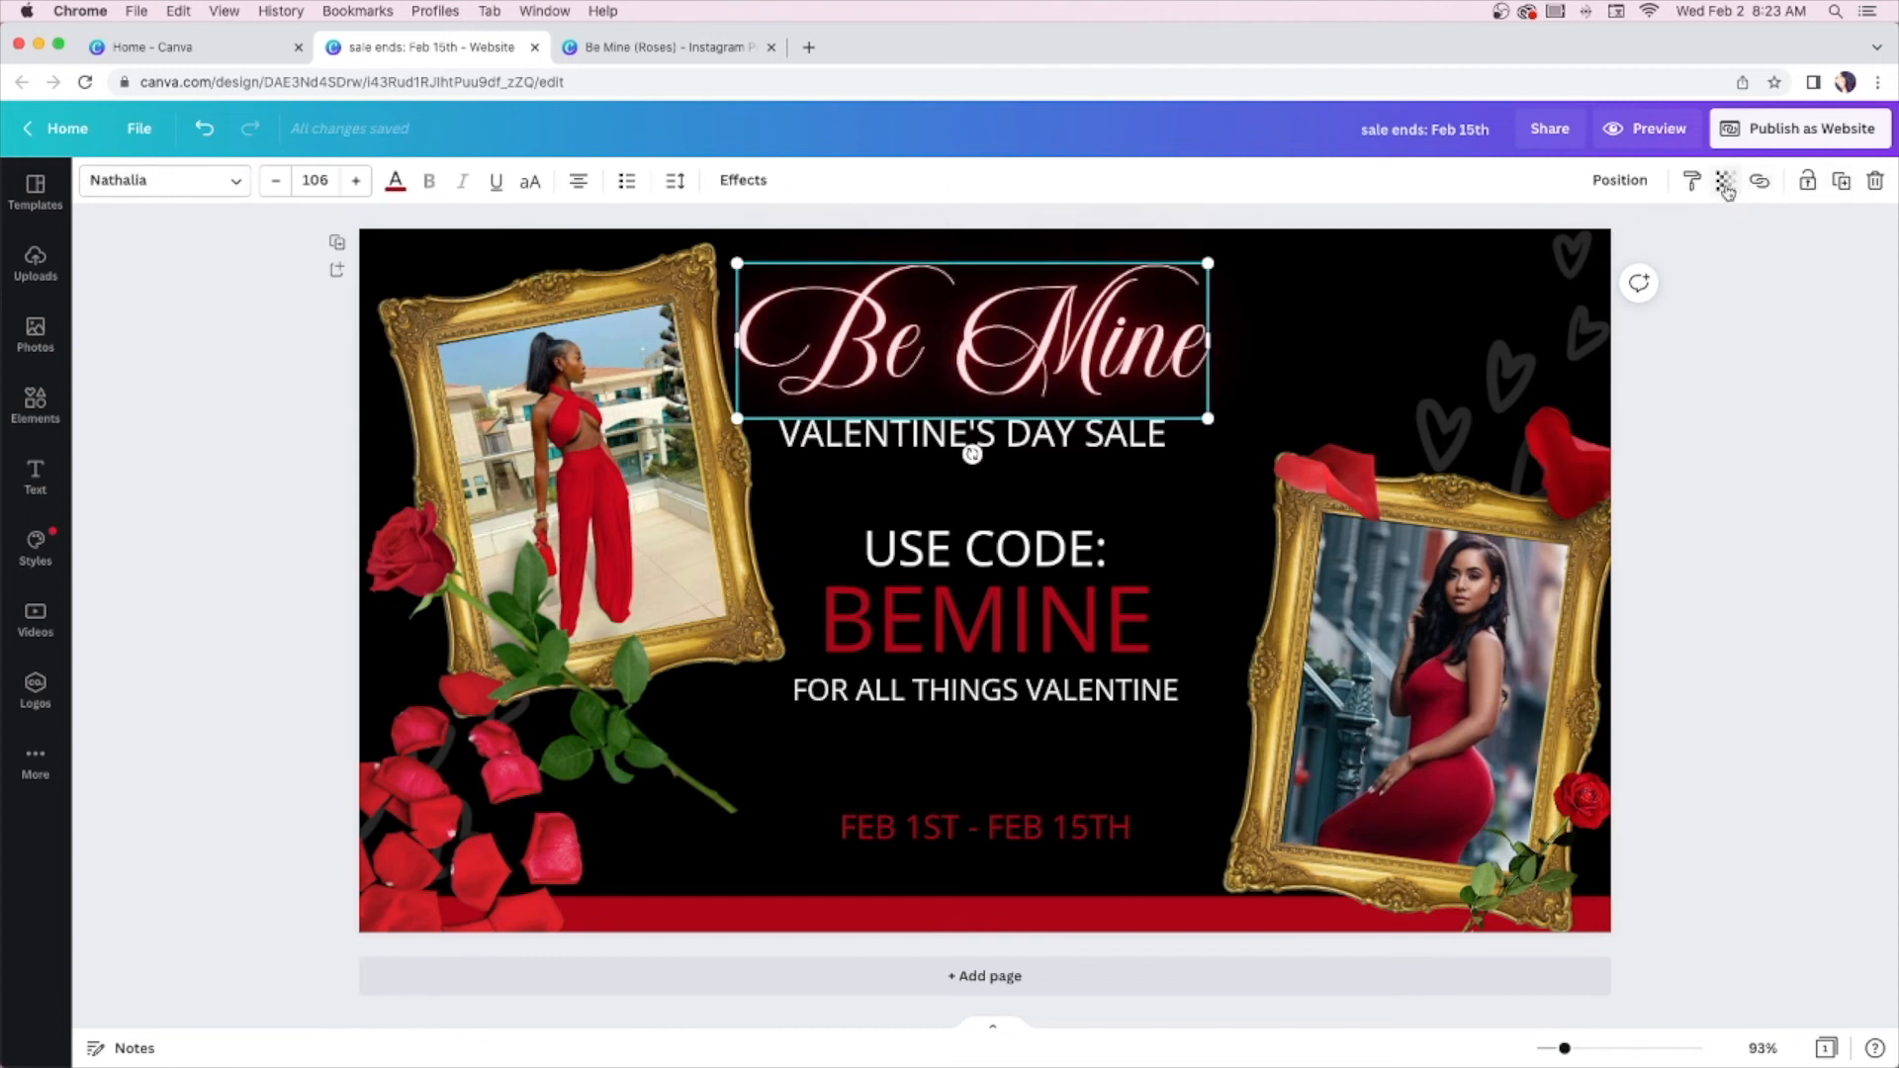
click(1610, 195)
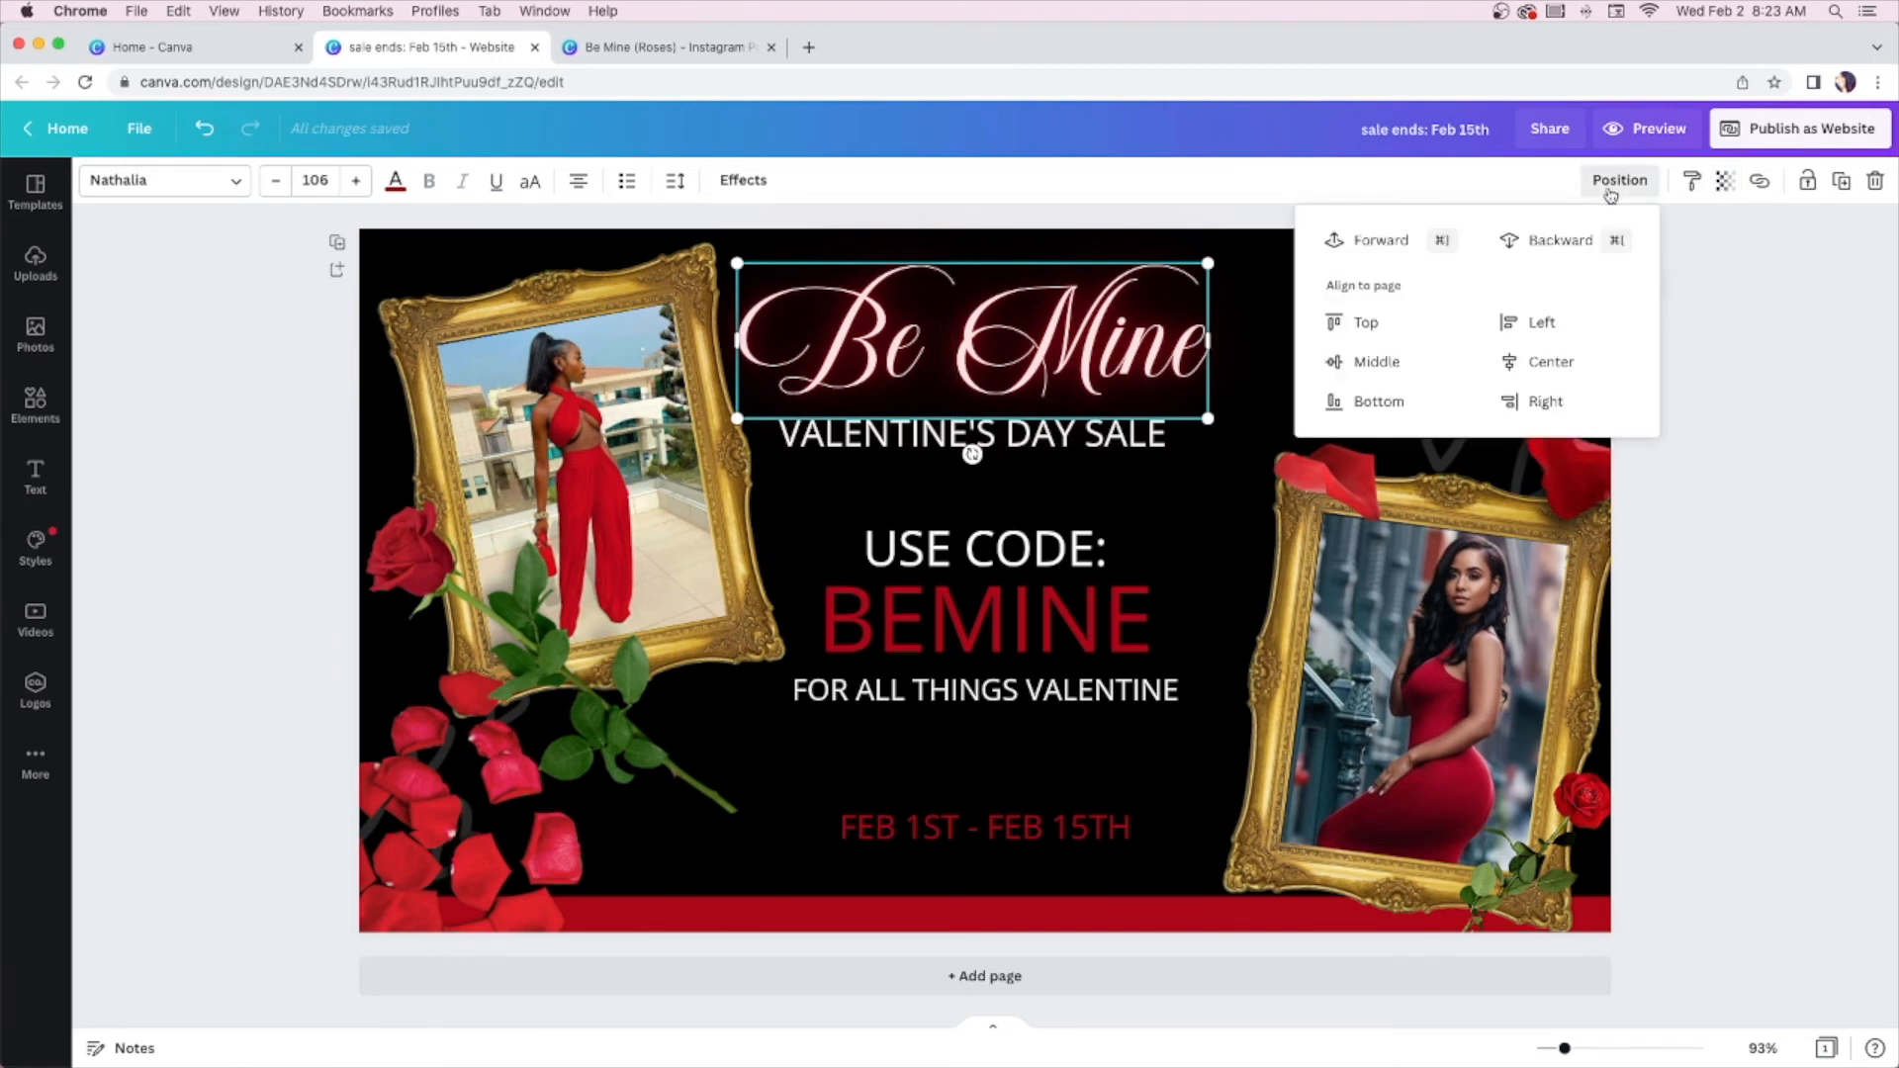
click(1611, 195)
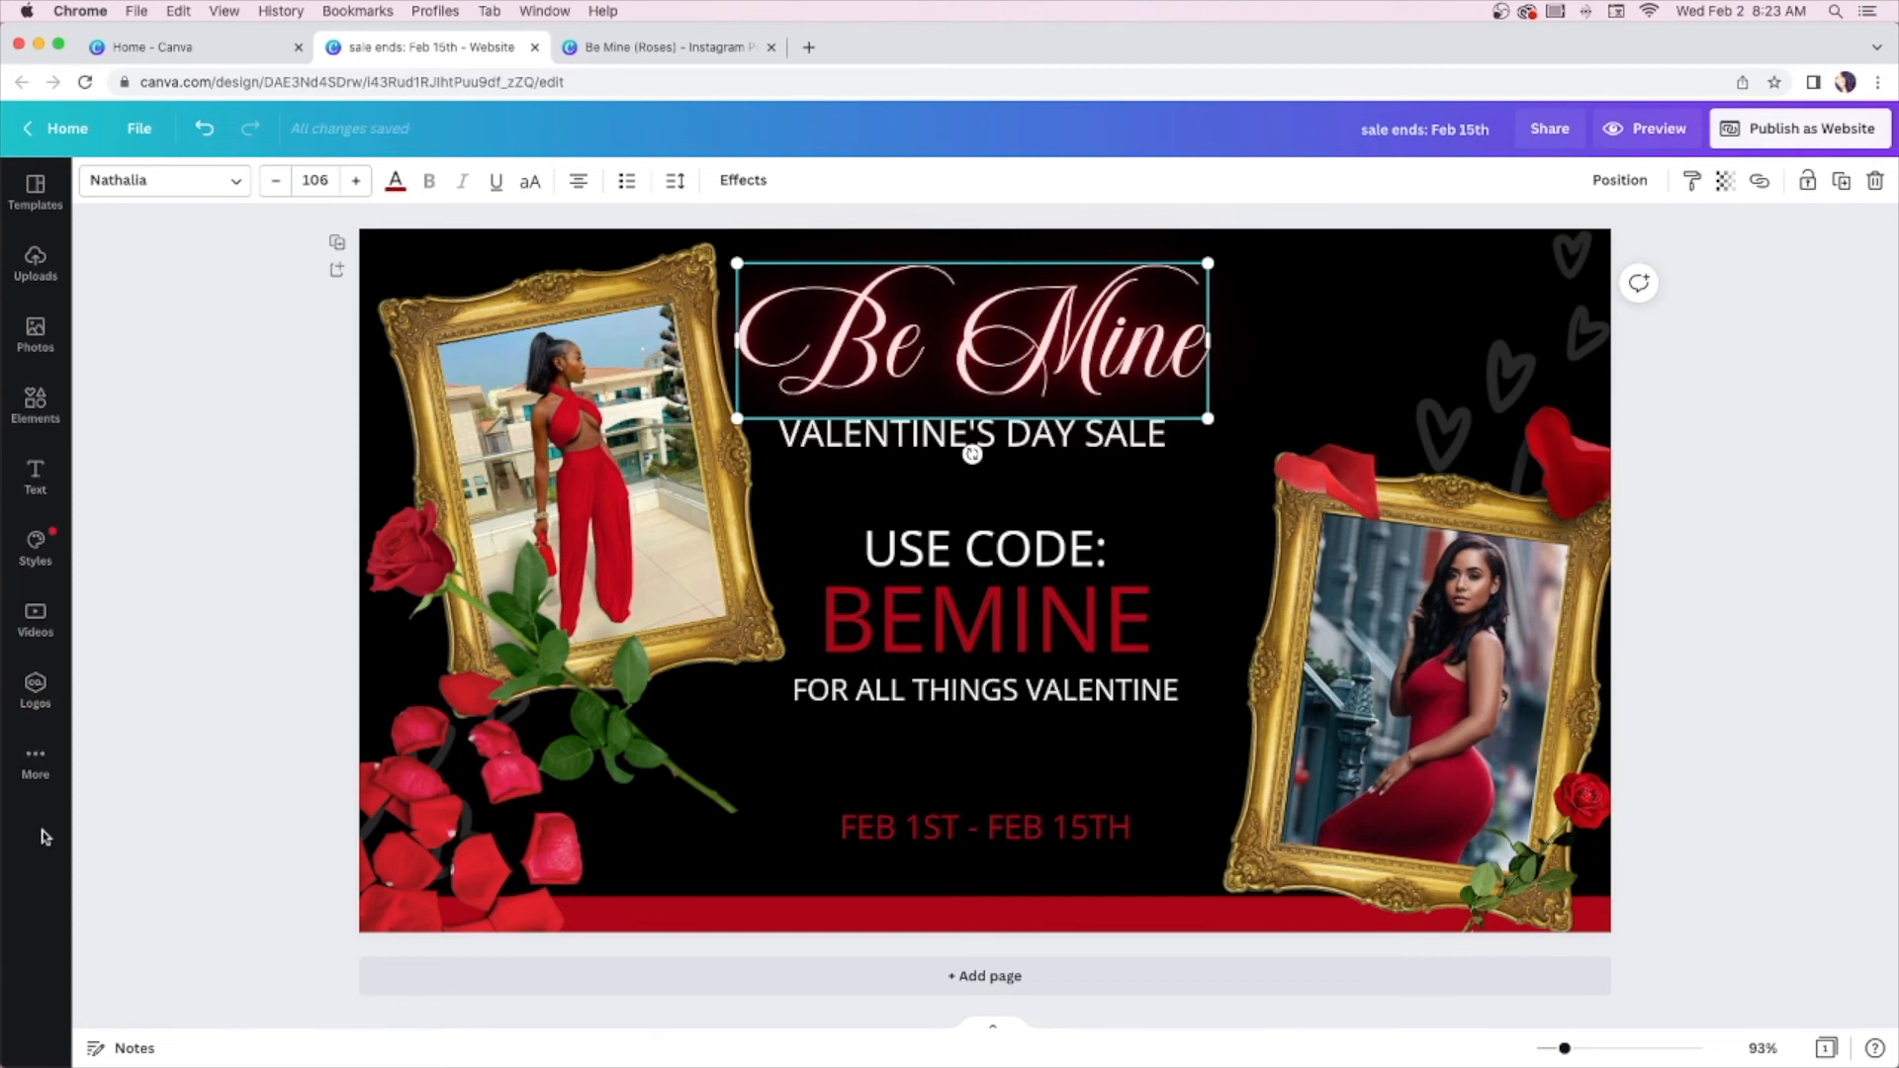
click(232, 458)
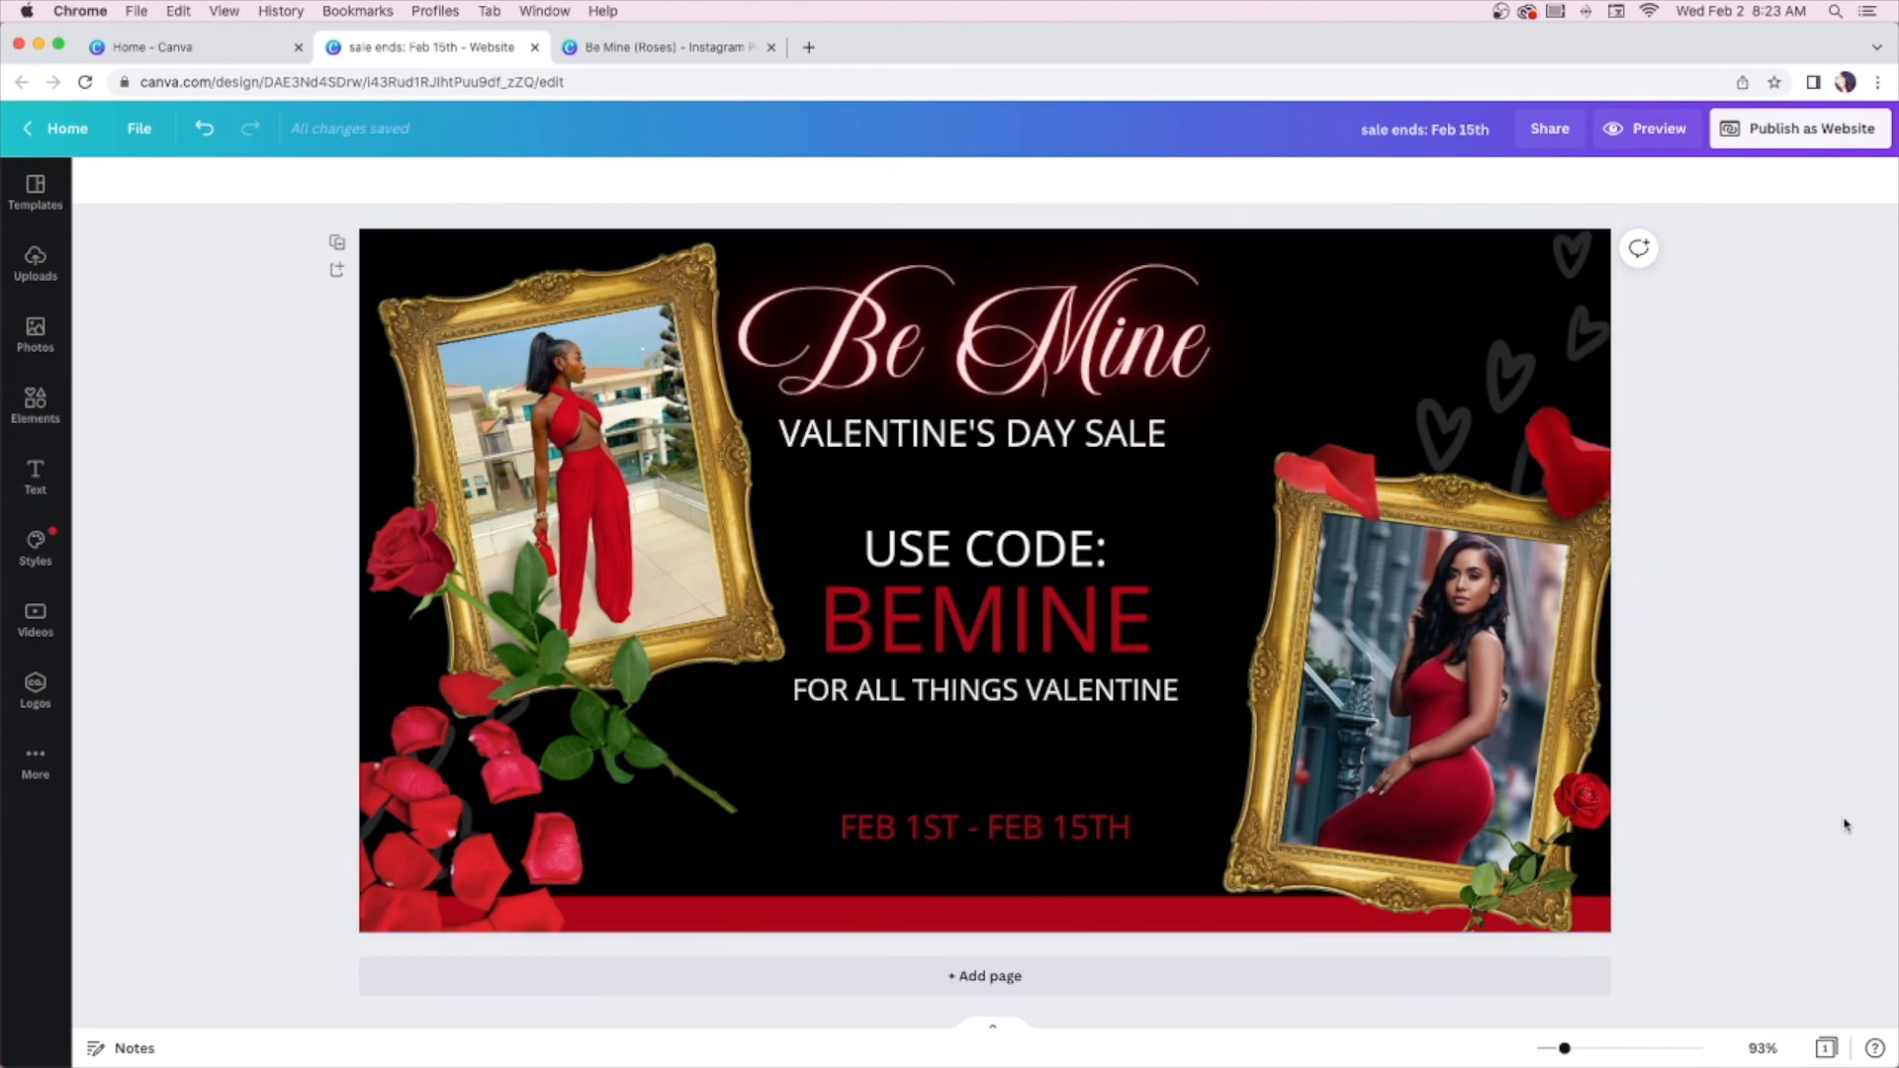
Compare the original Be Mine (Roses) Instagram flyer with the website design, clearing the flyer's selection
click(745, 40)
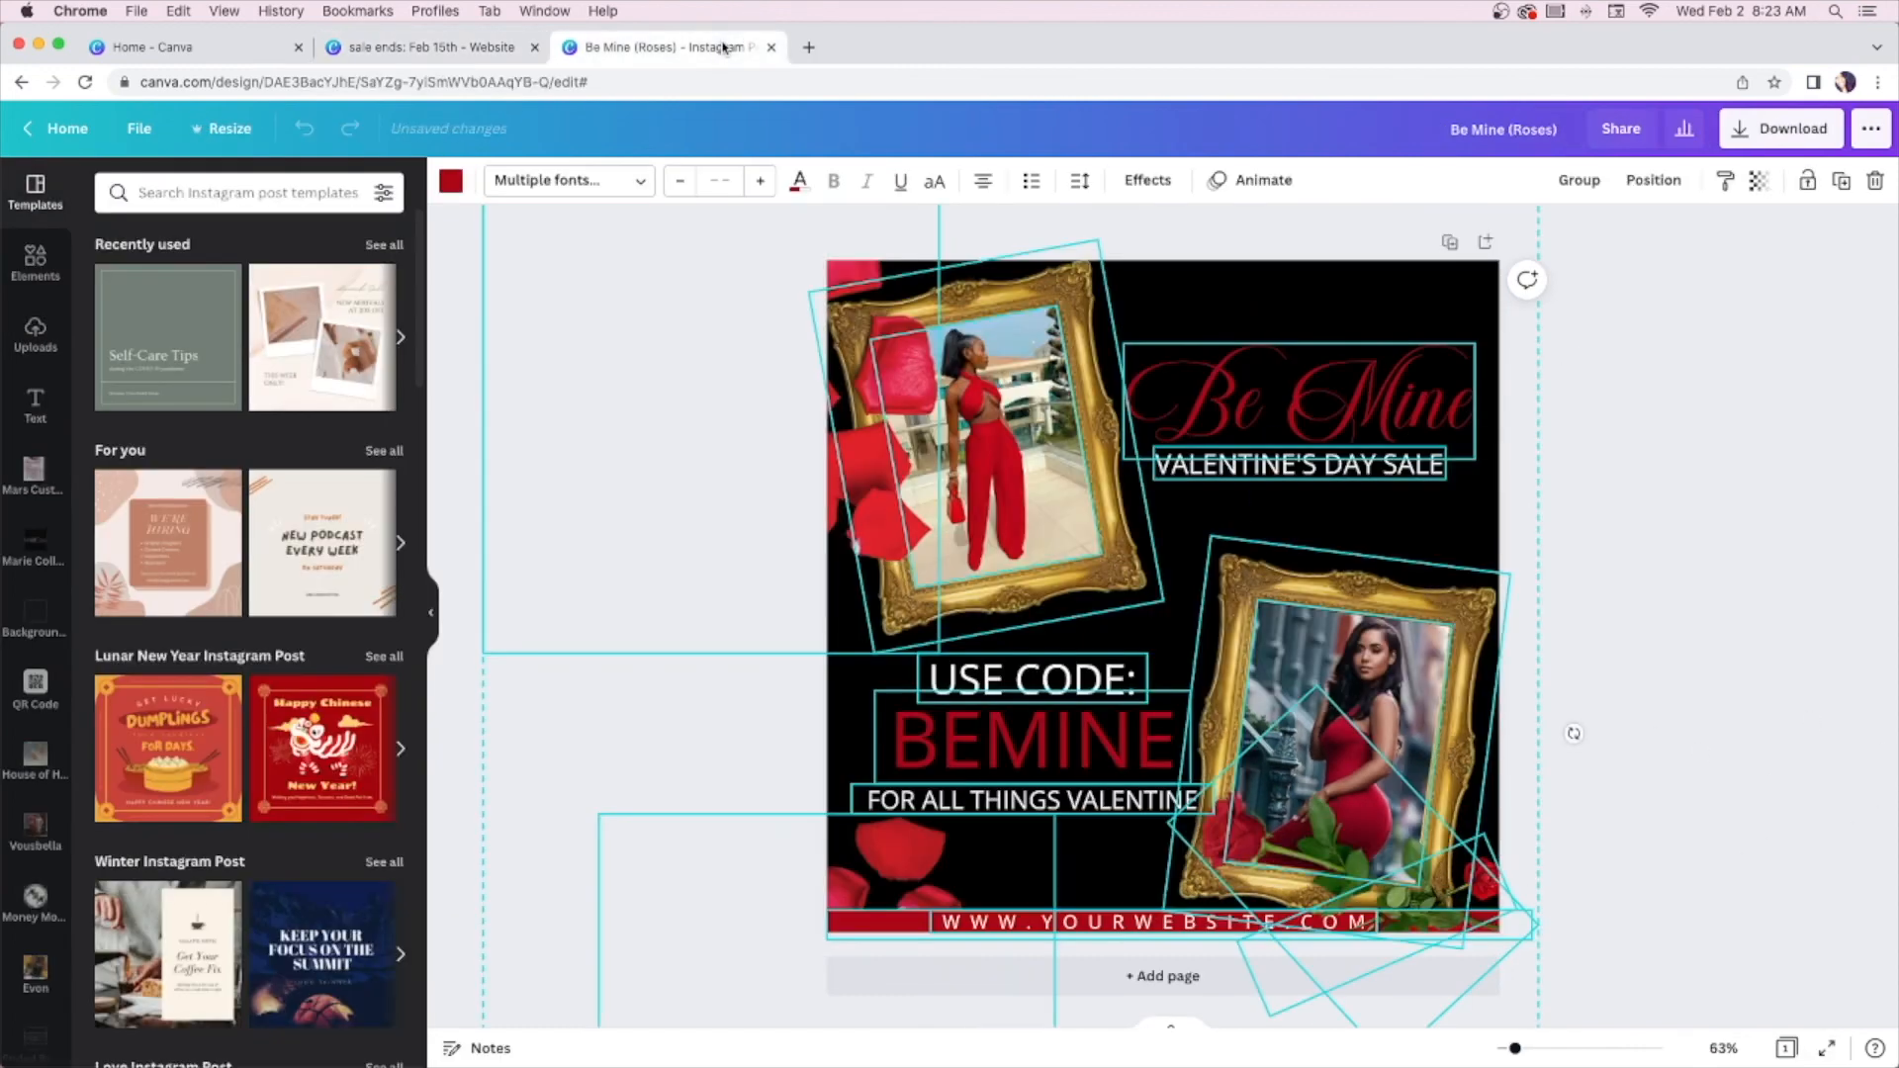
click(1775, 398)
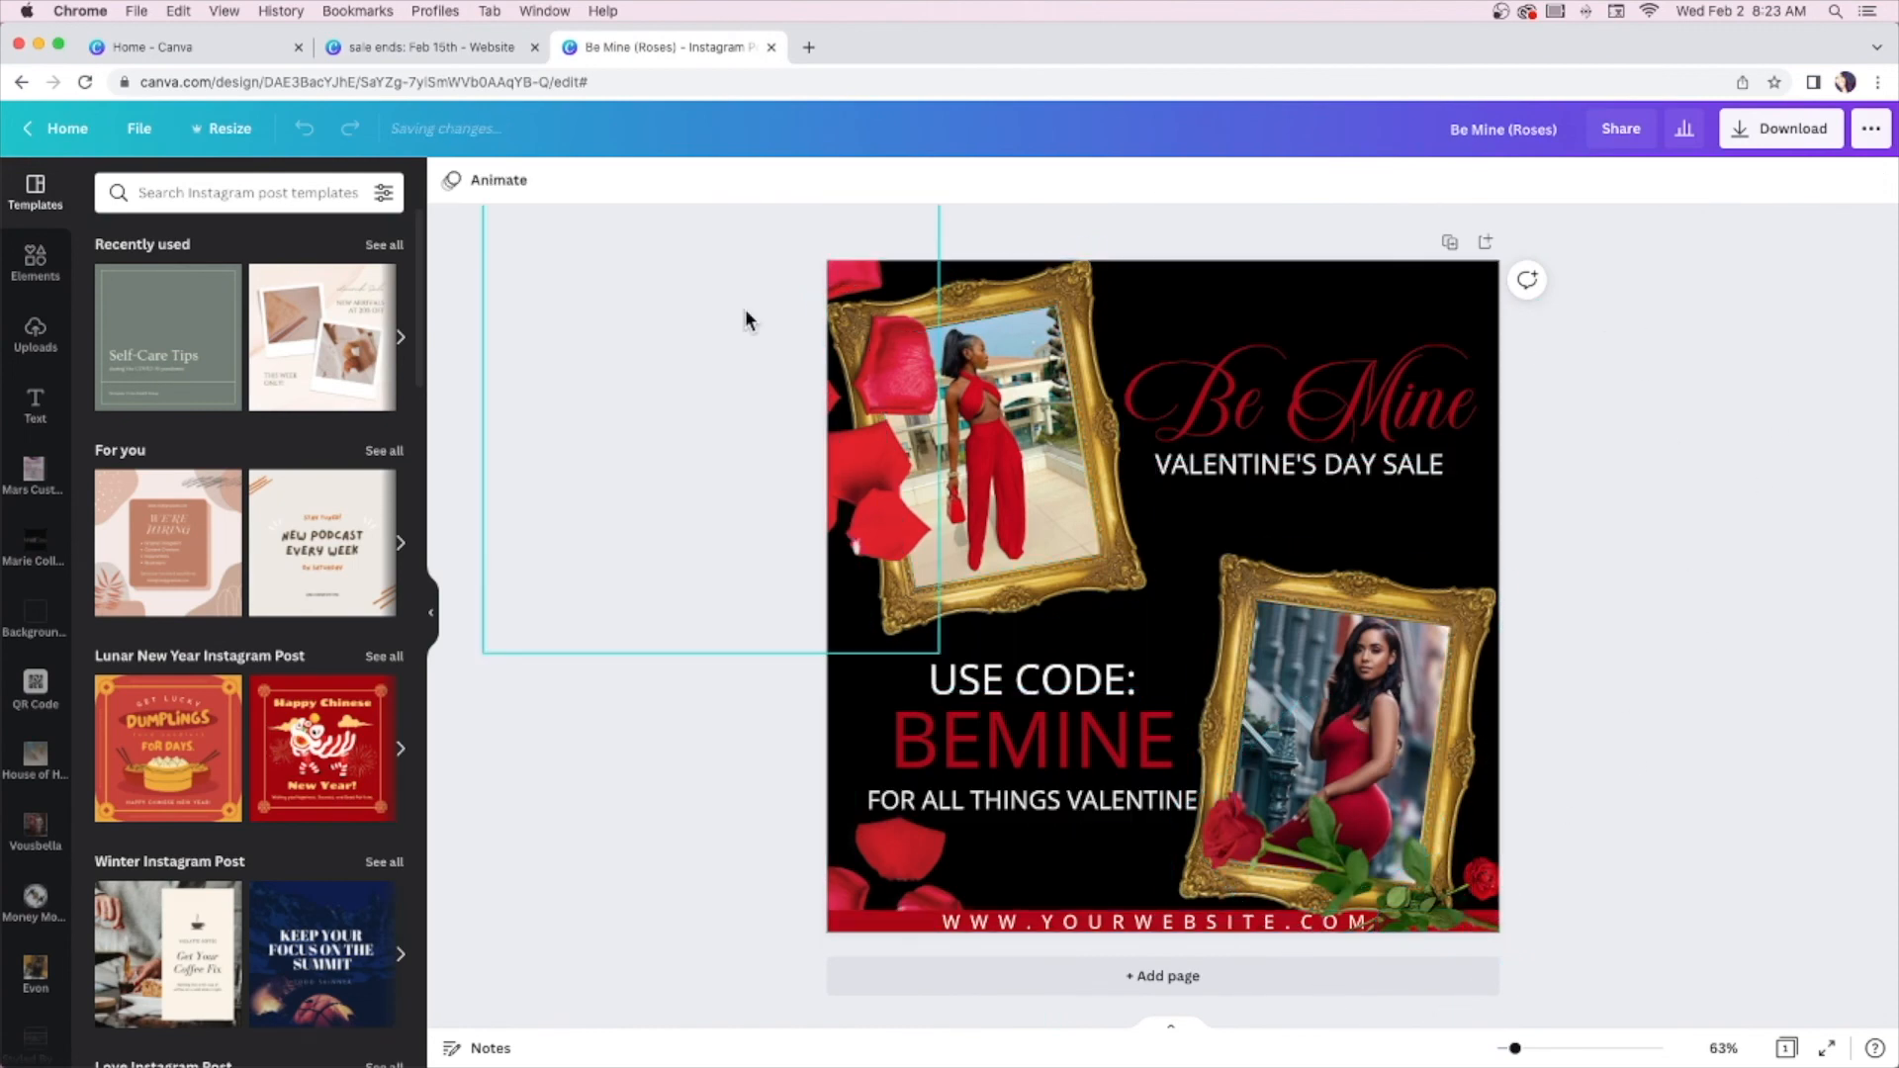
click(440, 55)
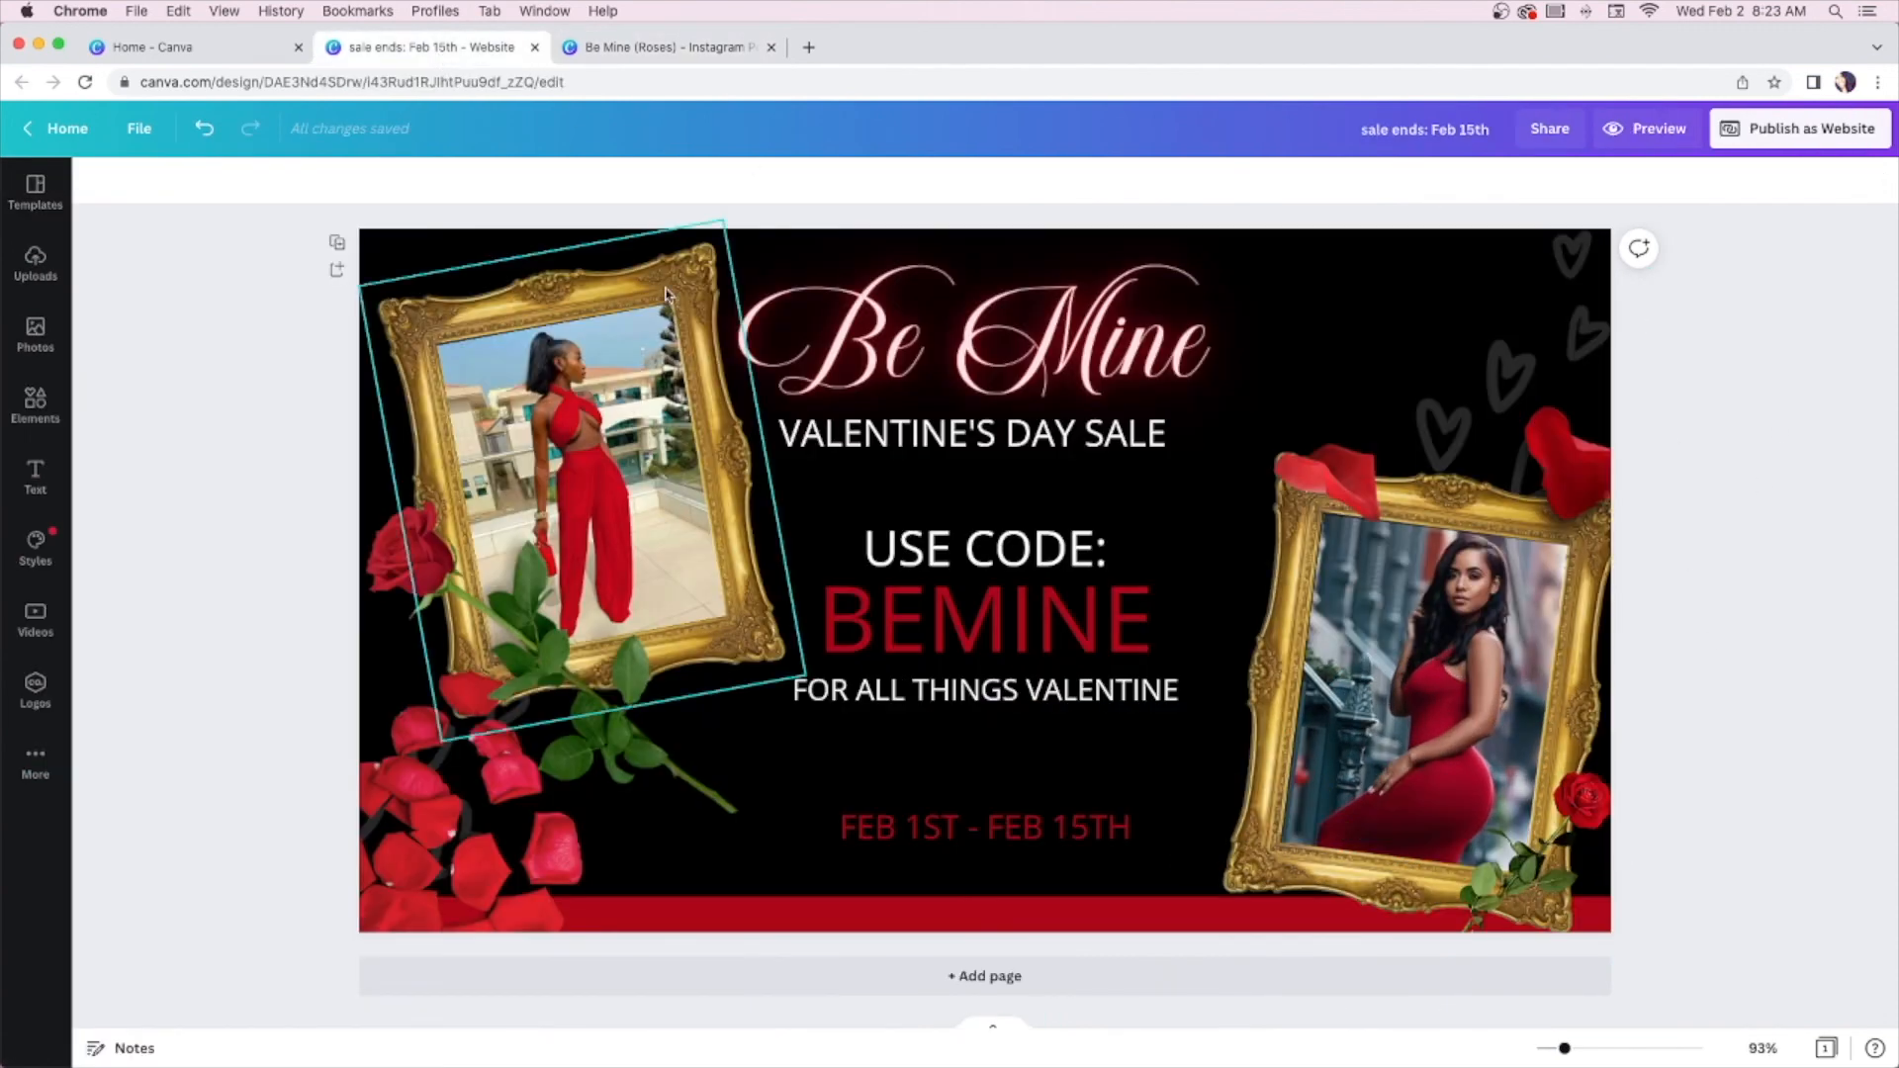